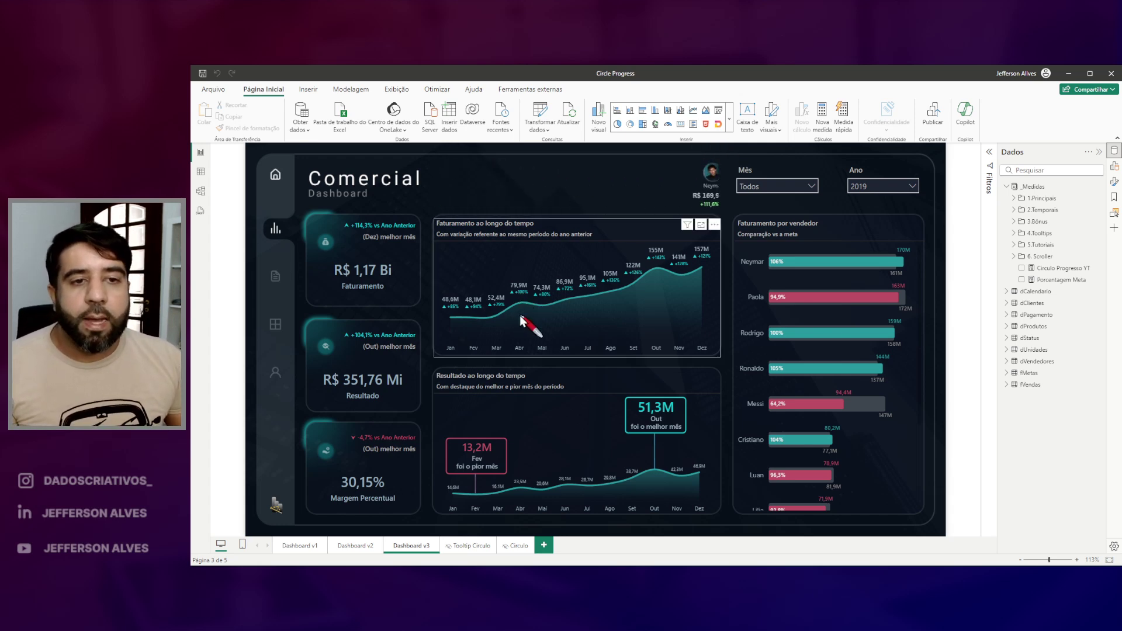
Examine the monthly revenue chart's tooltip and the circular progress visual on the Círculo page, returning to Dashboard v3
mouse_move(524, 320)
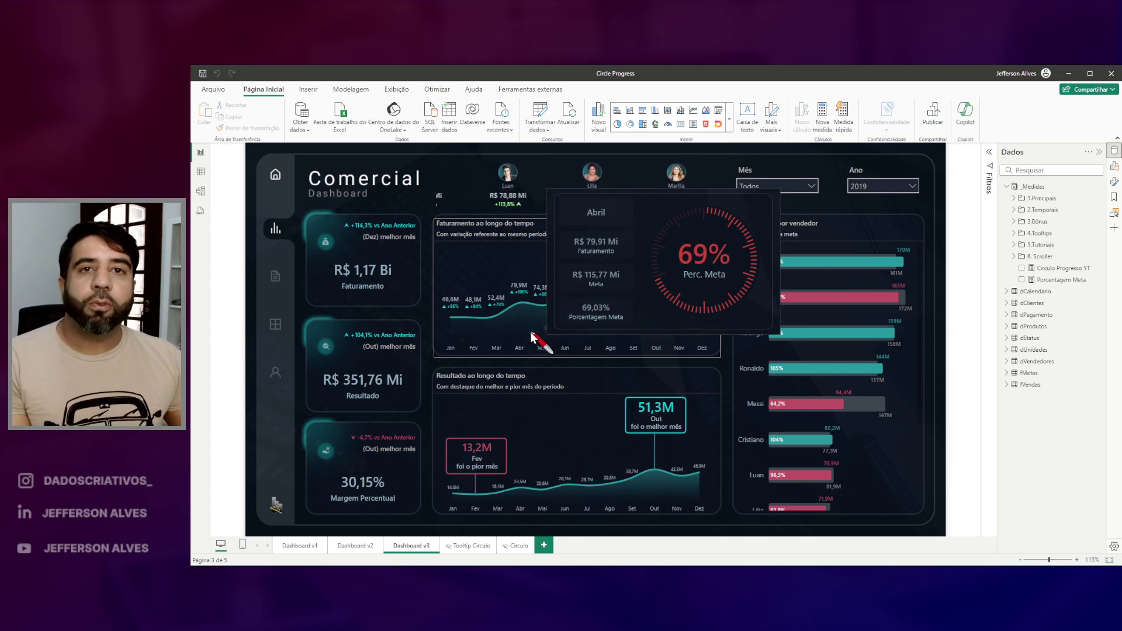
left_click(518, 544)
left_click(1050, 560)
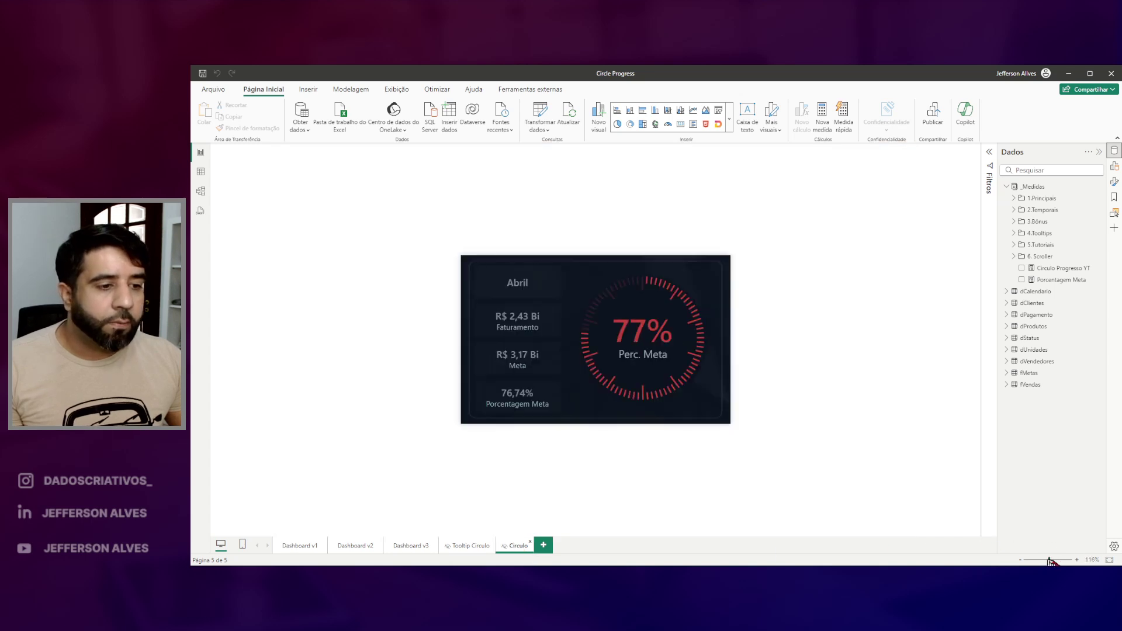
left_click(597, 311)
left_click(555, 269)
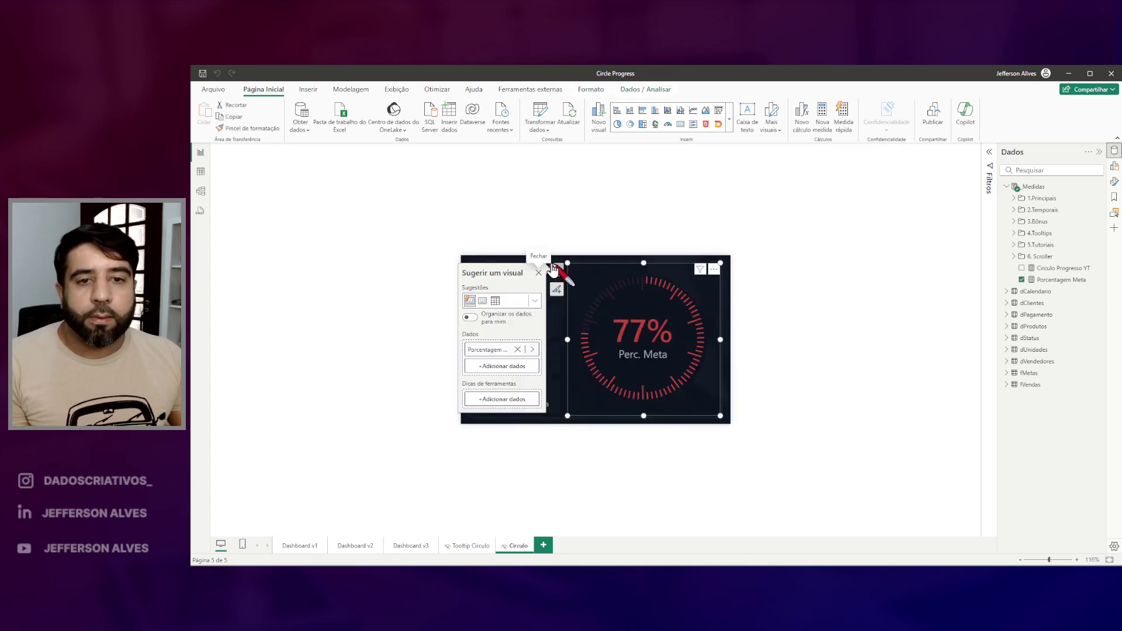
left_click_drag(454, 291, 479, 313)
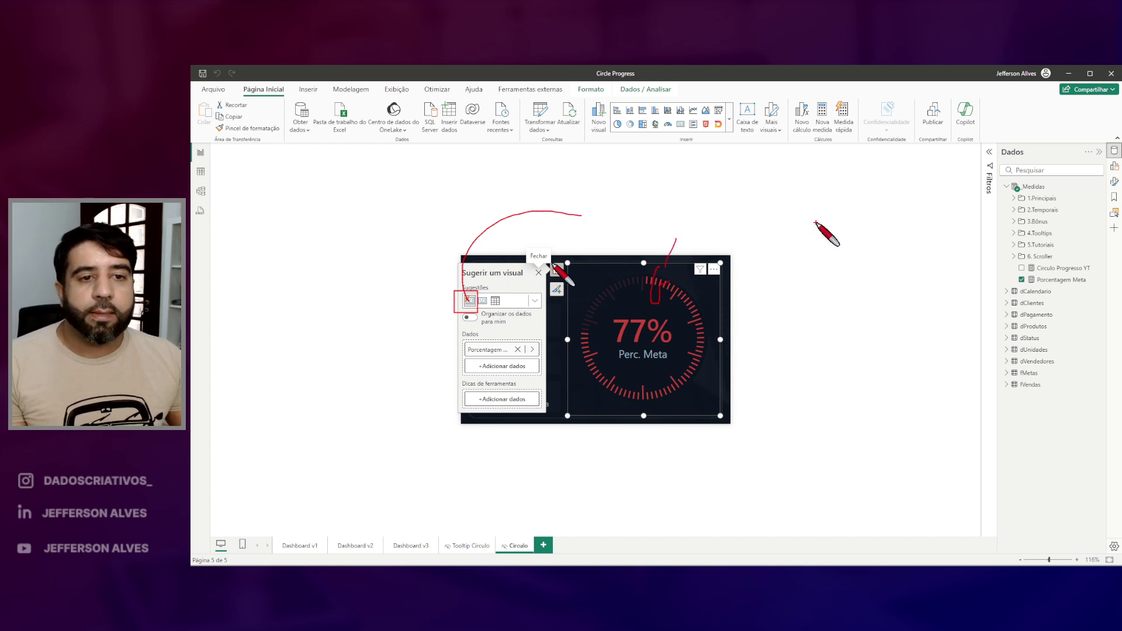
key("Escape")
left_click(1109, 561)
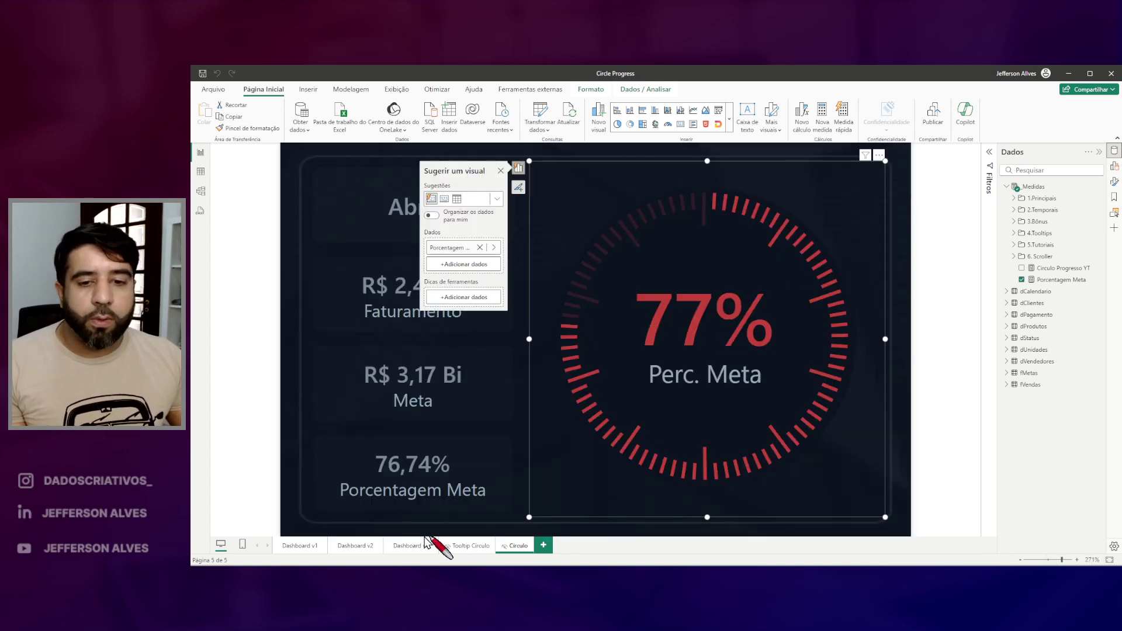
left_click(411, 545)
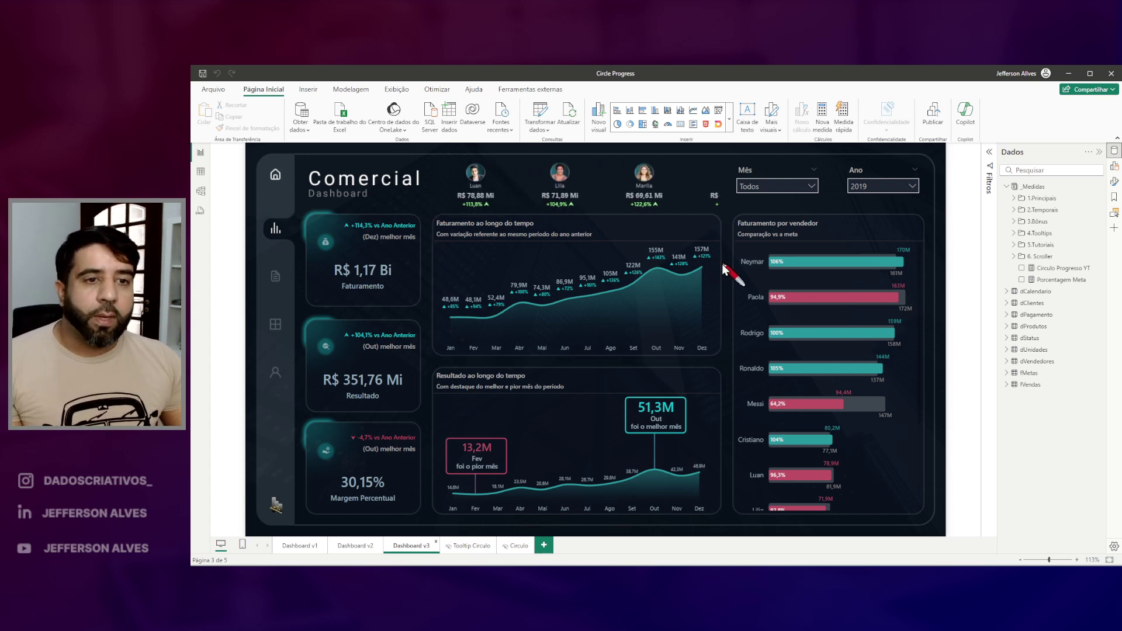
Examine Dashboard v3's KPI cards, scrolling seller strip, revenue and result charts, and revenue-per-seller bars
mouse_move(612, 324)
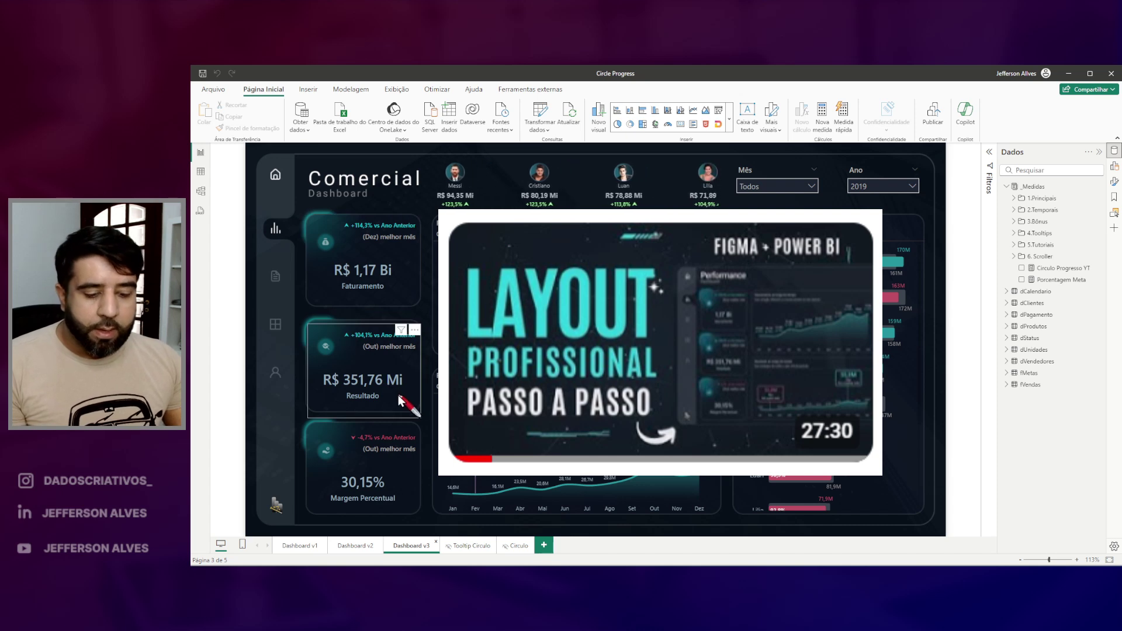
left_click_drag(299, 212, 426, 320)
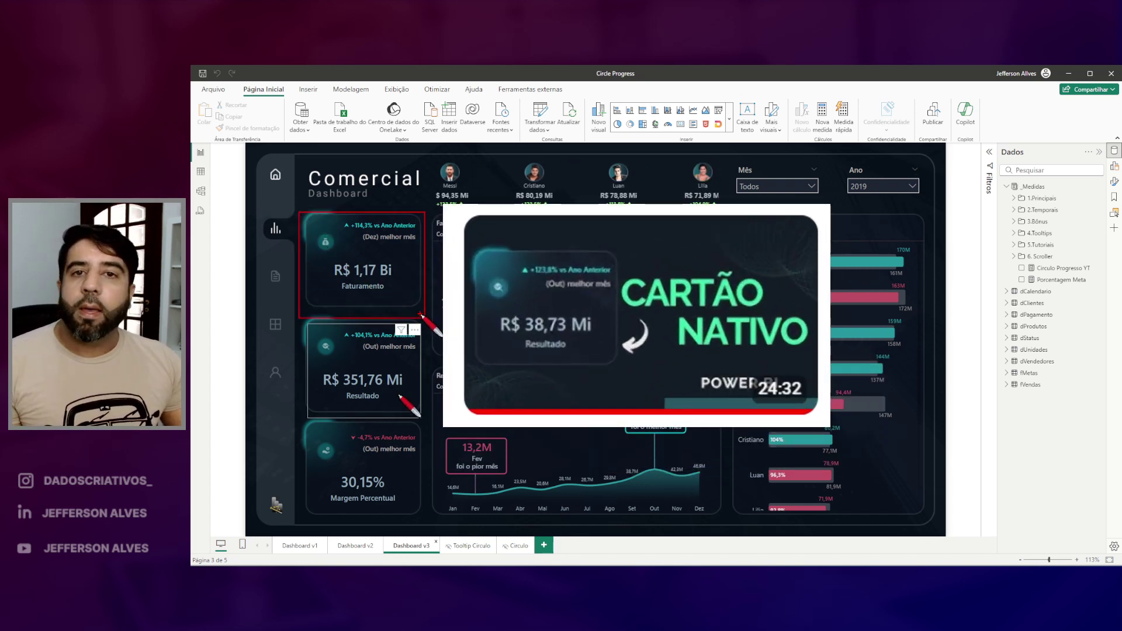
mouse_move(433, 245)
left_mouse_down()
mouse_move(608, 330)
mouse_move(699, 343)
left_mouse_up()
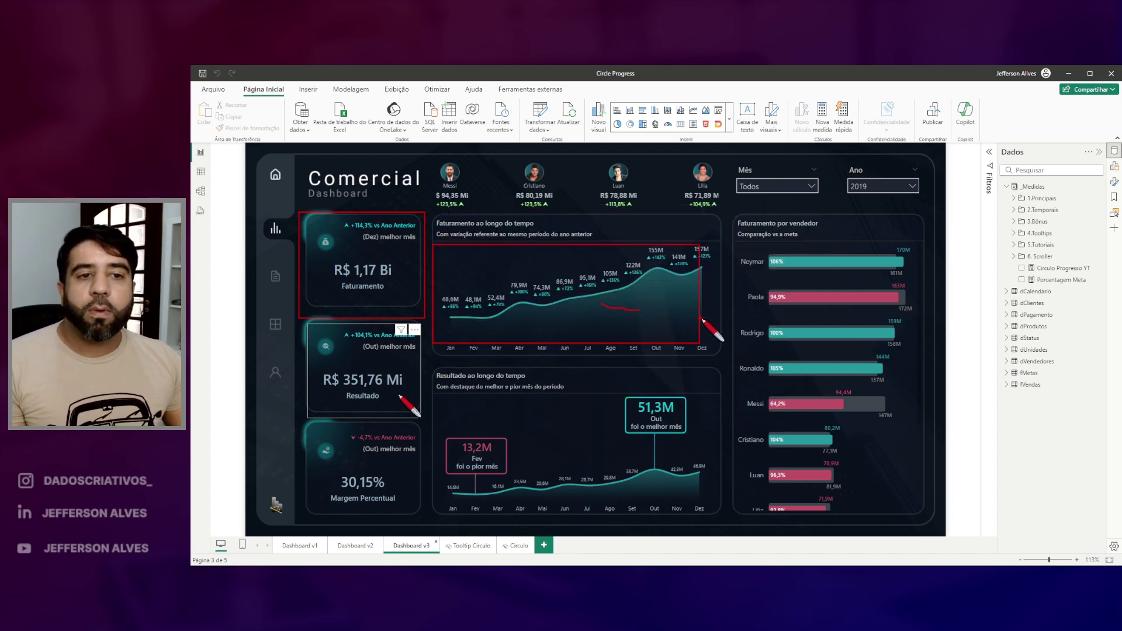
key("Escape")
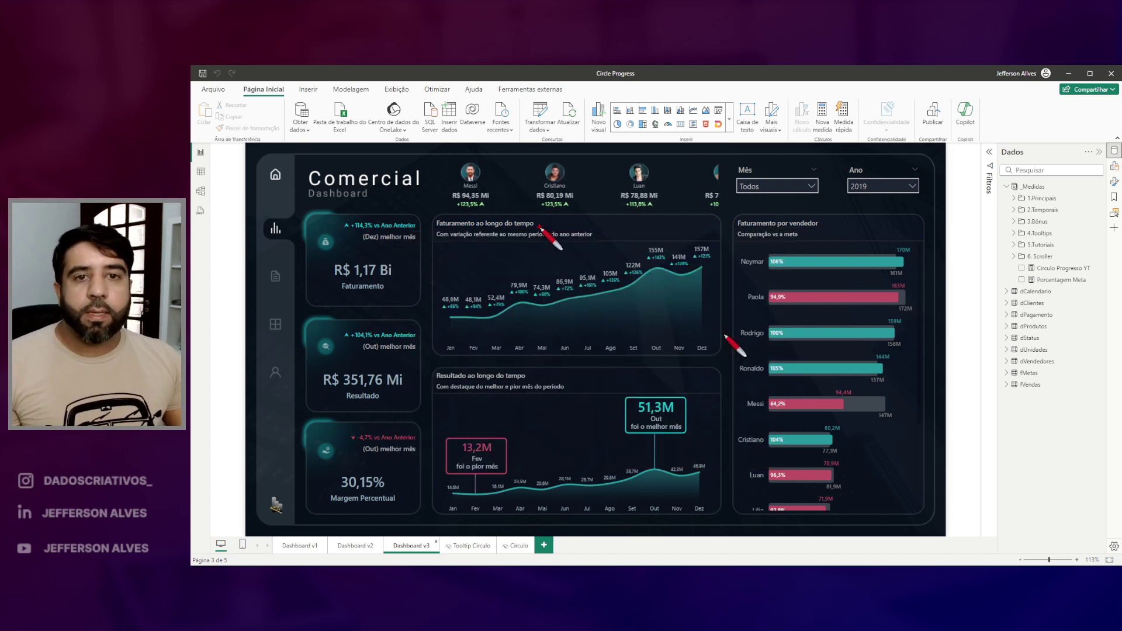
left_click_drag(437, 153, 727, 224)
key("Escape")
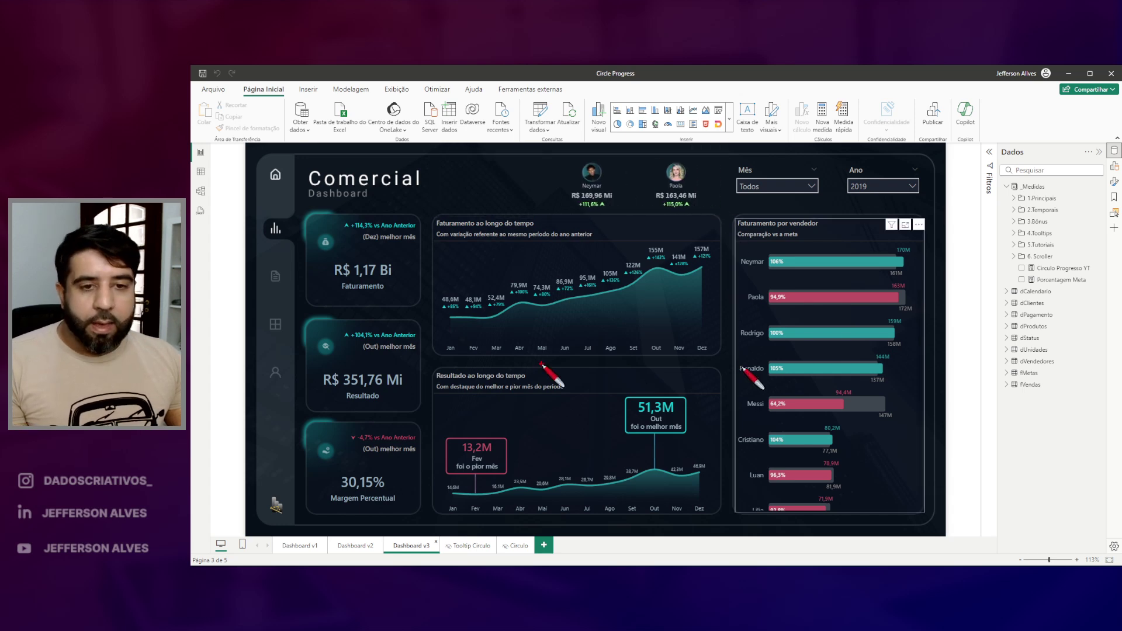
mouse_move(427, 367)
left_mouse_down()
mouse_move(571, 493)
mouse_move(713, 514)
left_mouse_up()
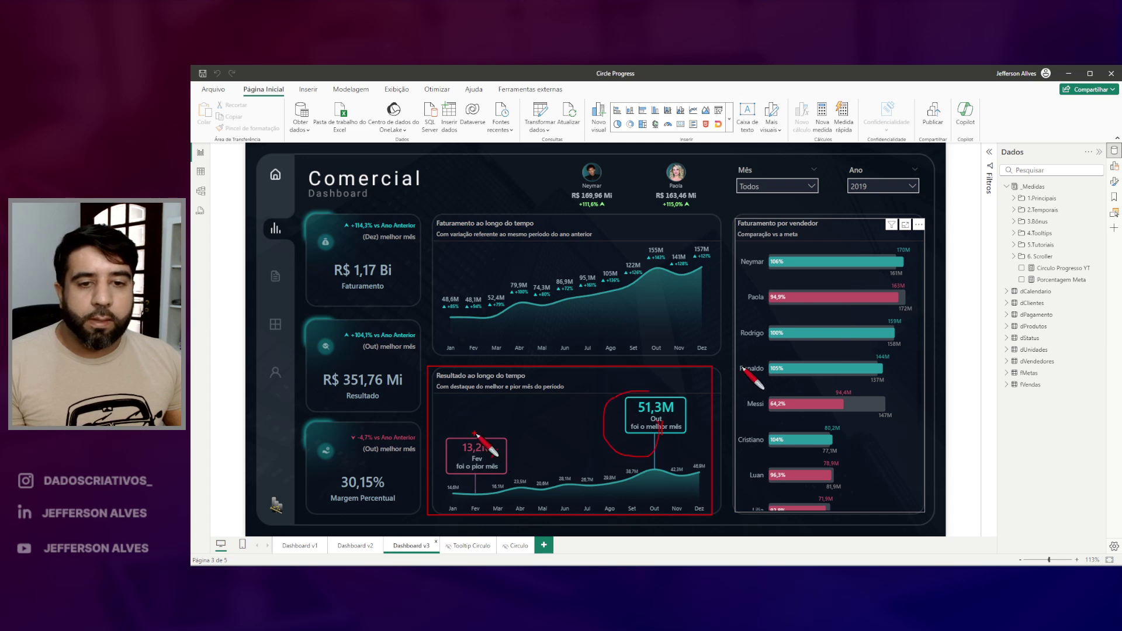
key("Escape")
mouse_move(750, 248)
left_mouse_down()
mouse_move(857, 483)
mouse_move(905, 511)
left_mouse_up()
key("Escape")
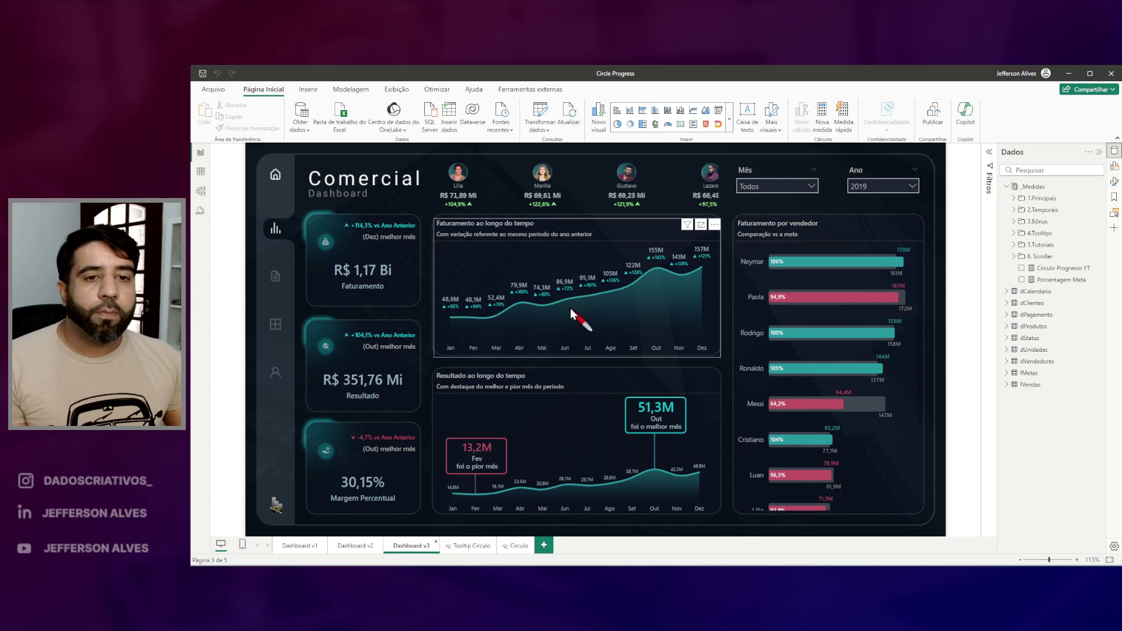
Try out the cross-filtering by selecting several sellers' bars one after another in the revenue-per-seller chart, ending with none selected
left_click(787, 337)
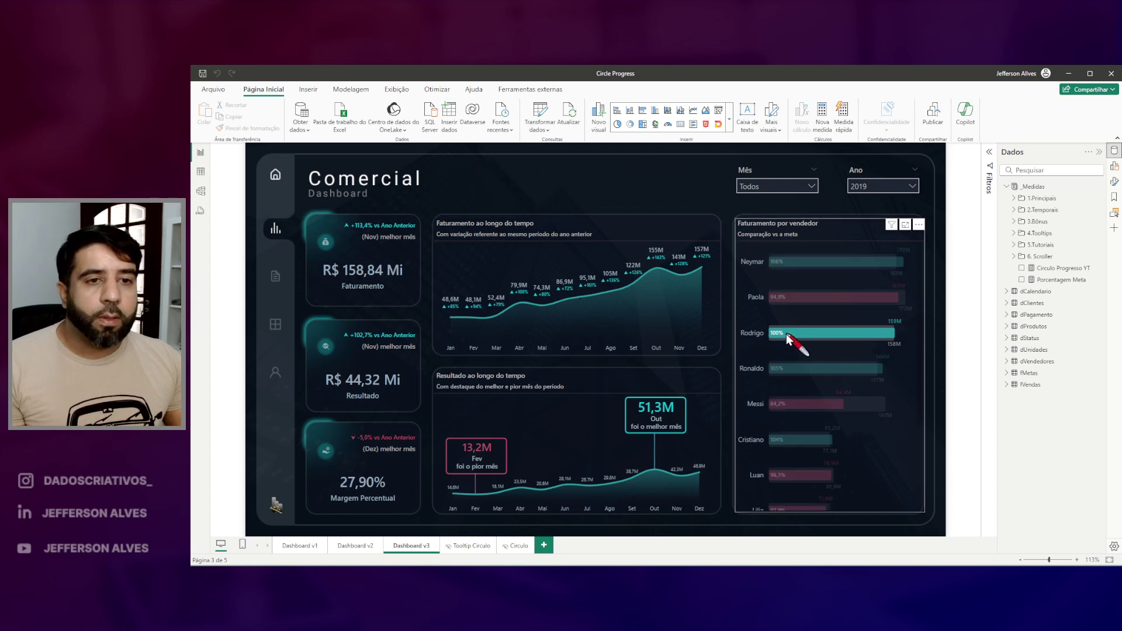
left_click(802, 374)
left_click(783, 411)
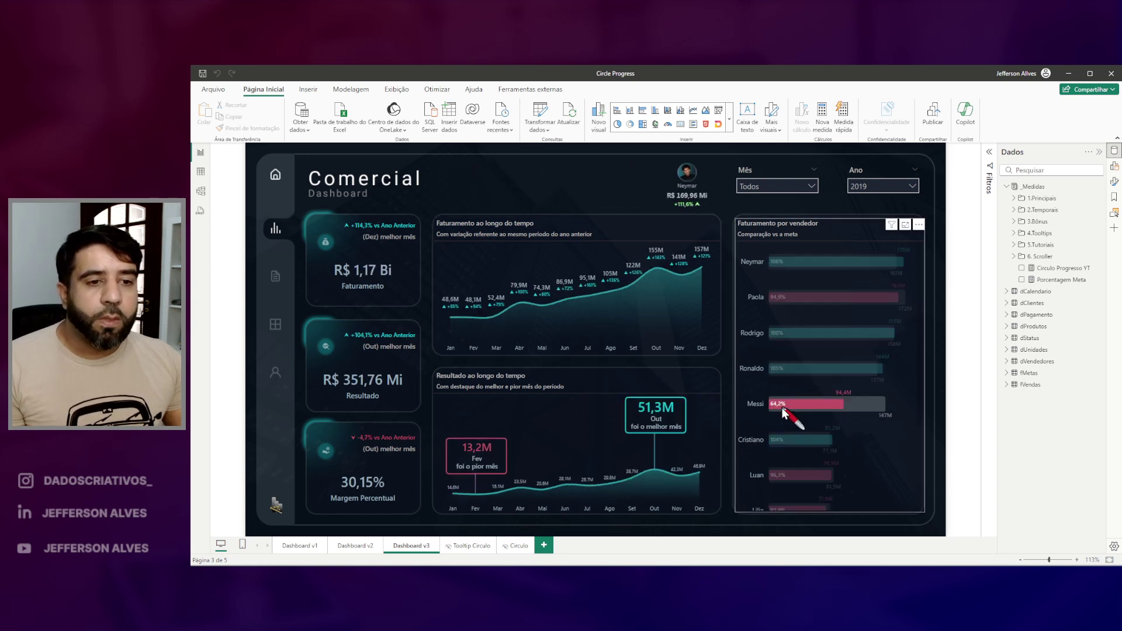
left_click(789, 441)
left_click(789, 441)
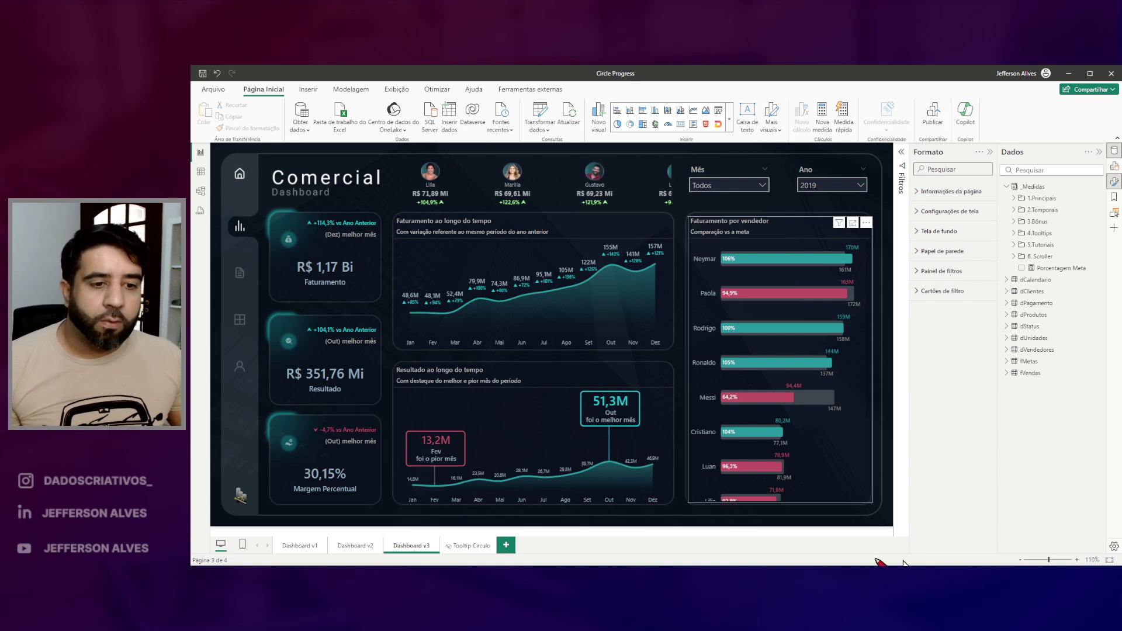
Switch to the Circulo Progresso text file in Notepad and copy its entire code
left_click(854, 578)
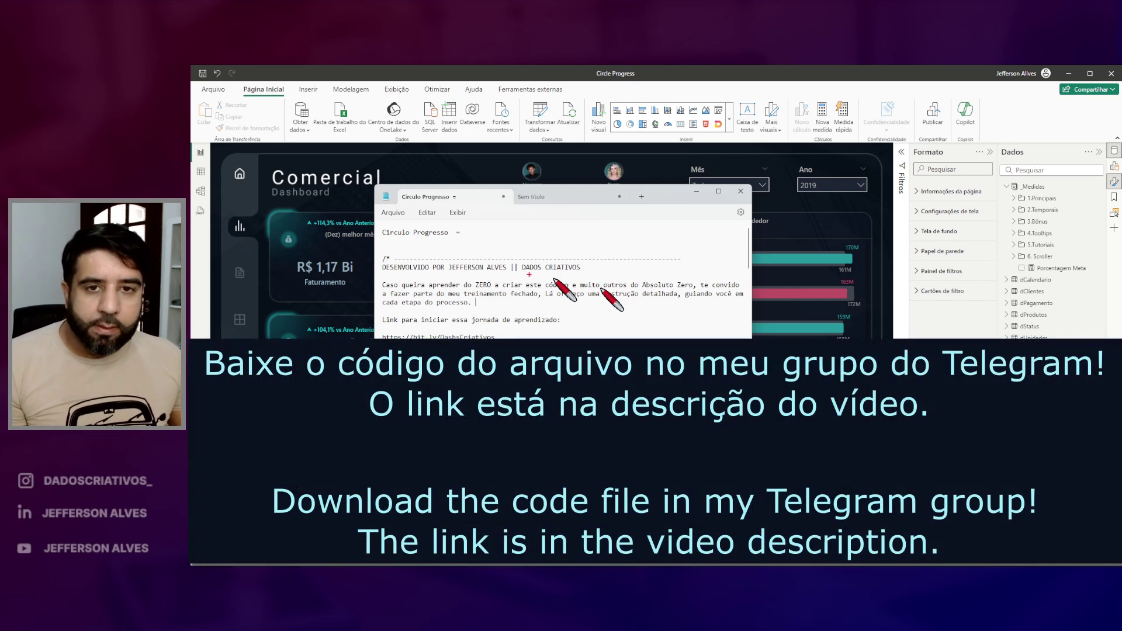
left_click_drag(396, 185, 468, 205)
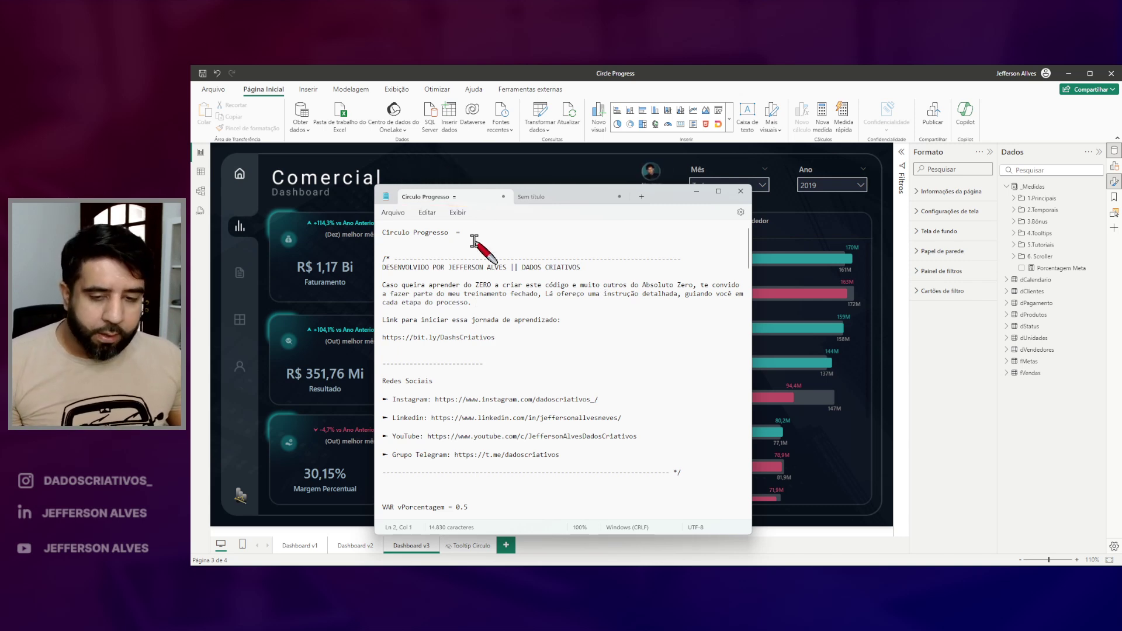
key("ctrl+a")
scroll(530, 328, "up", 10)
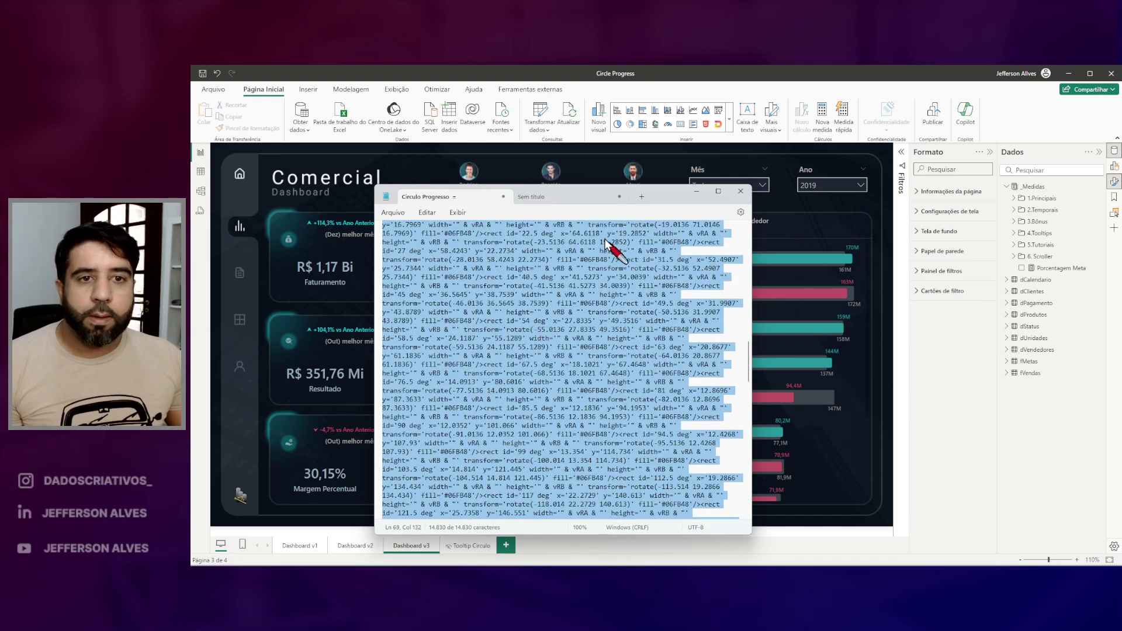
left_click_drag(666, 195, 1121, 225)
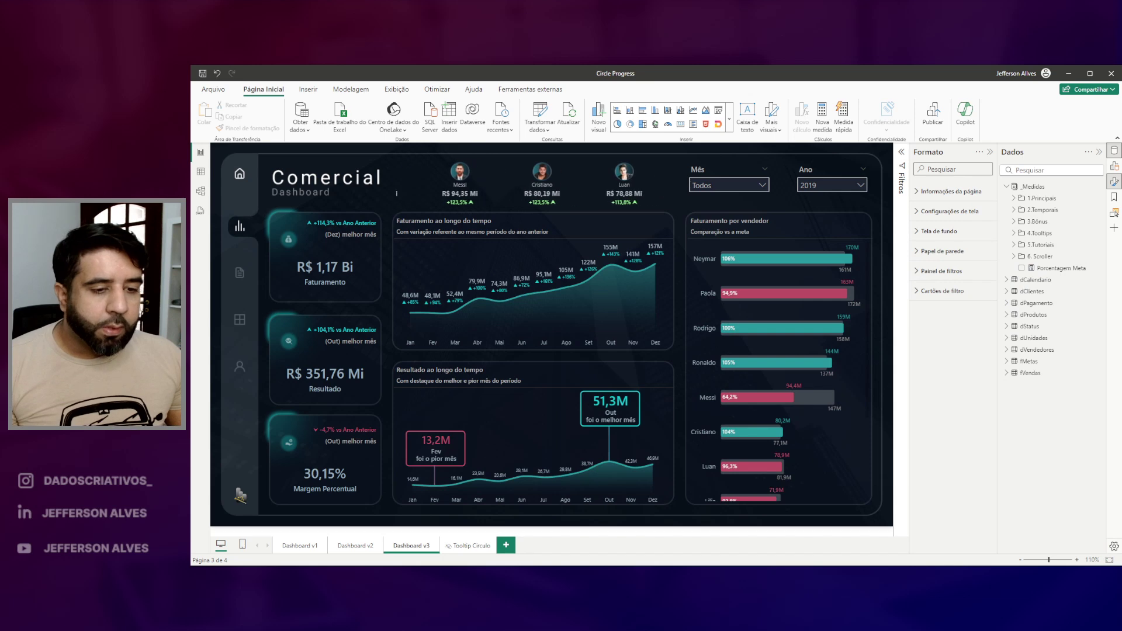
Switch to Power BI, create a new measure in the _Medidas table and paste the copied code as its formula
right_click(1012, 188)
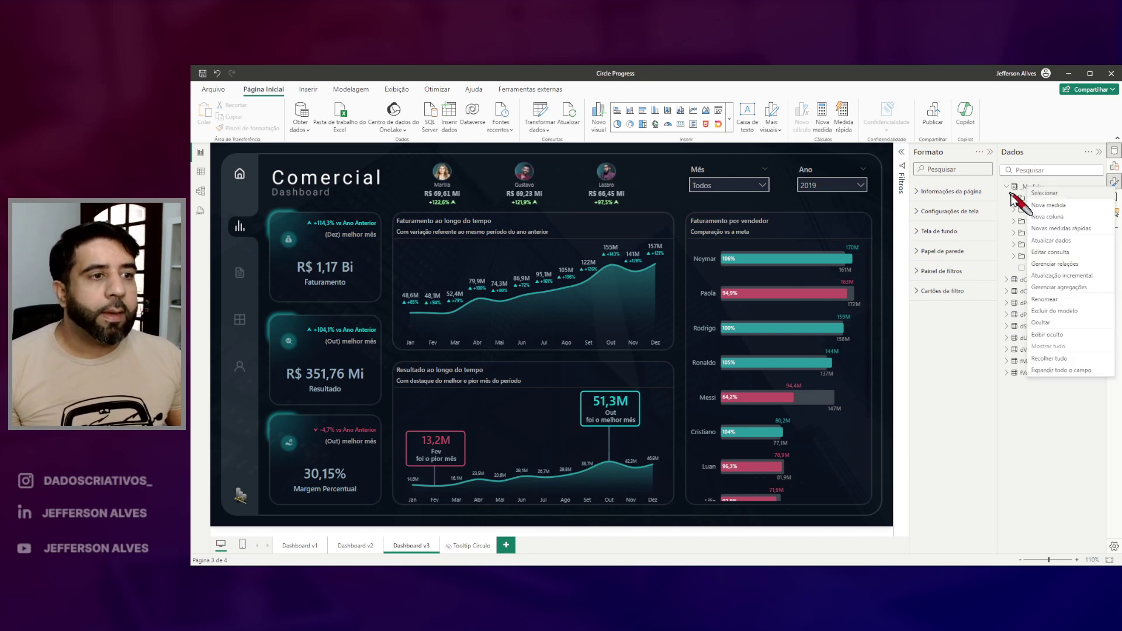
left_click(1047, 205)
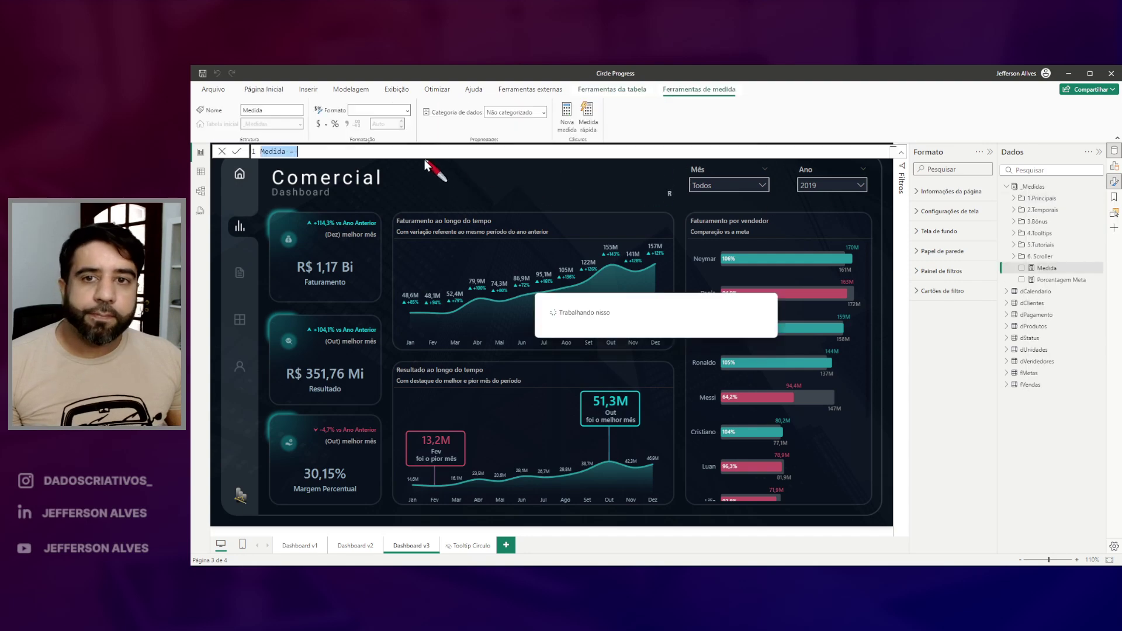
key("ctrl+v")
left_click_drag(895, 461, 905, 161)
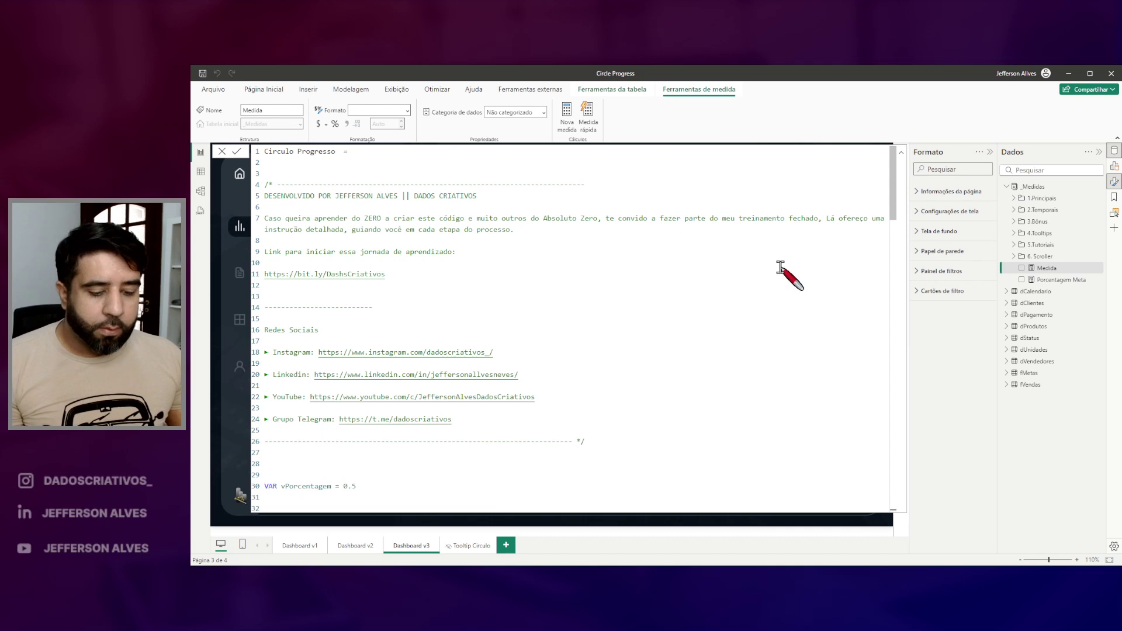
Rename the new measure to Circulo Progresso YT in its formula and commit it
left_click_drag(256, 144, 341, 167)
key("Escape")
scroll(343, 157, "up", 5)
left_click(372, 153)
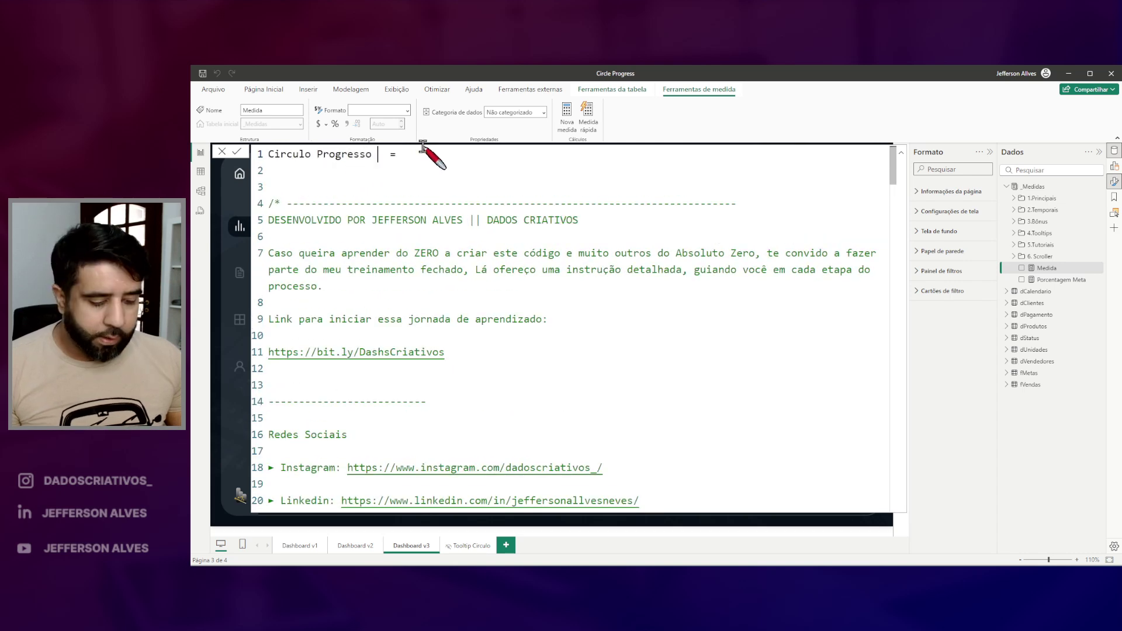
key("Return")
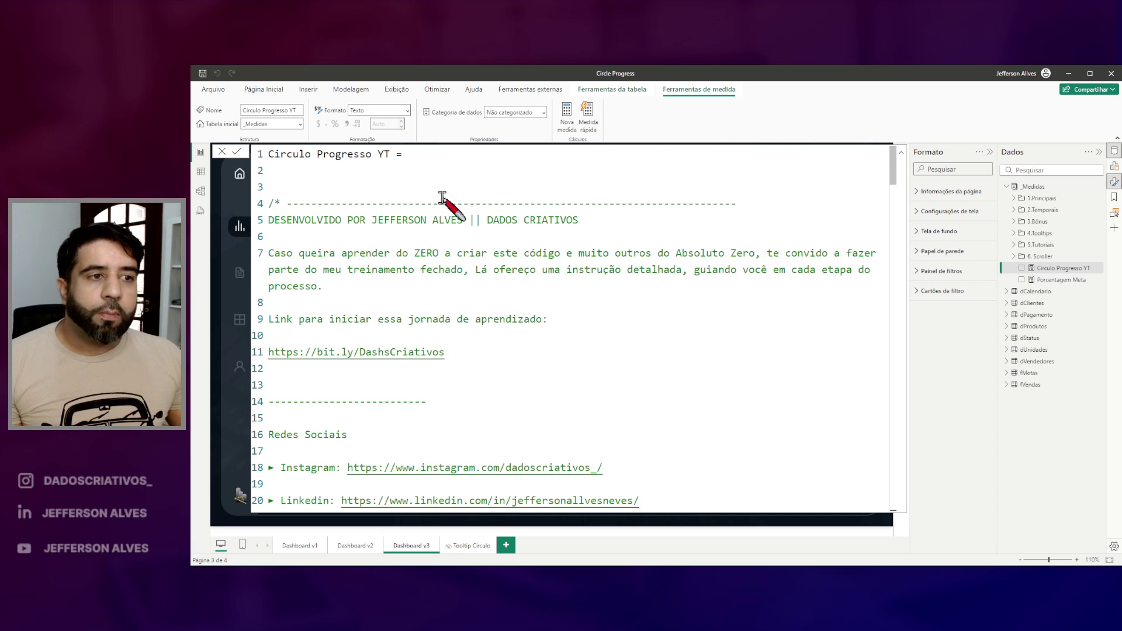
Read the opening comment block of the Circulo Progresso YT formula, including the credits and the course link
scroll(443, 199, "down", 1)
scroll(443, 198, "up", 1)
scroll(442, 199, "down", 1)
scroll(443, 199, "down", 1)
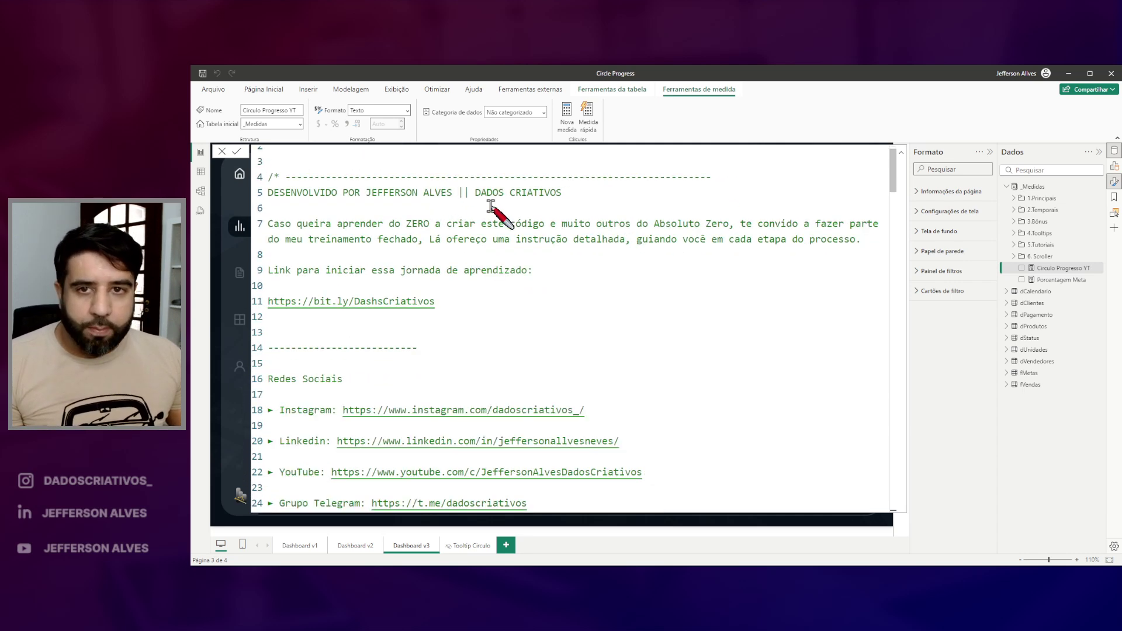
scroll(495, 202, "down", 1)
left_click_drag(246, 167, 595, 202)
mouse_move(263, 279)
left_mouse_down()
mouse_move(379, 319)
mouse_move(468, 307)
mouse_move(443, 303)
left_mouse_up()
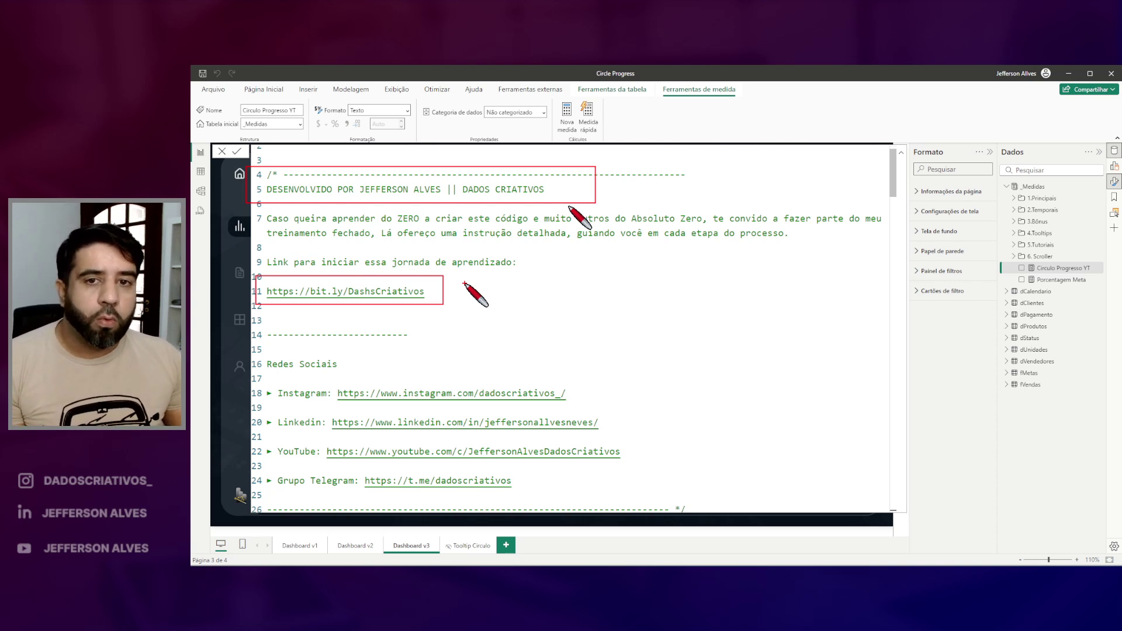
key("Escape")
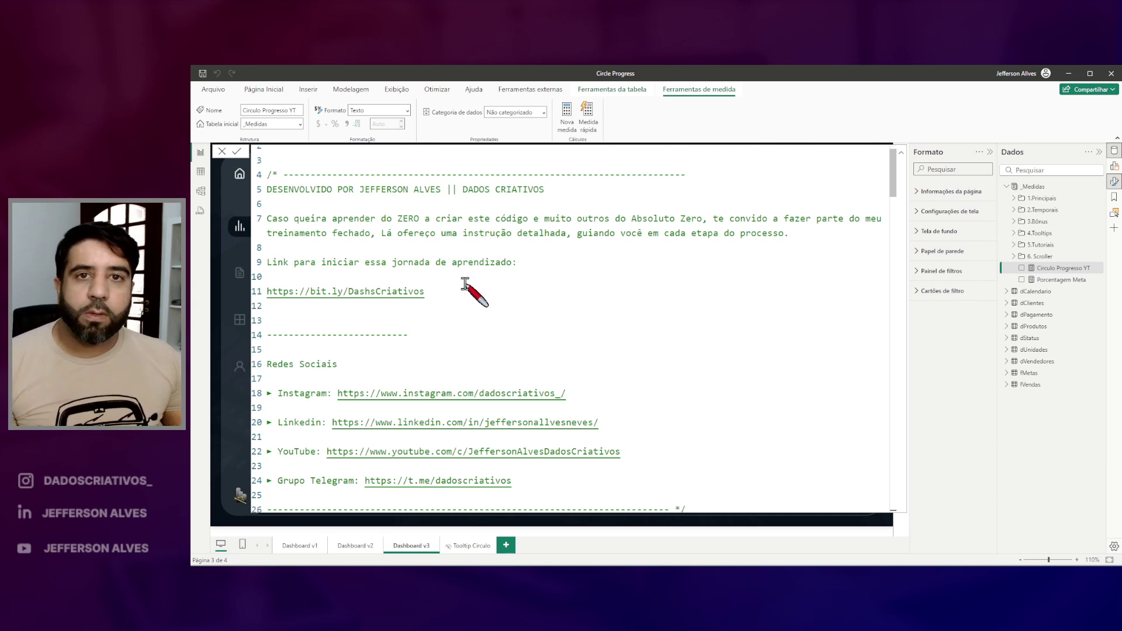
Review the social media links and first variables in the Circulo Progresso YT formula, and close the formula editor
scroll(465, 285, "down", 1)
mouse_move(251, 301)
left_mouse_down()
mouse_move(496, 430)
mouse_move(670, 469)
left_mouse_up()
left_click_drag(319, 341, 323, 337)
left_click_drag(298, 378, 309, 374)
left_click_drag(290, 403, 296, 402)
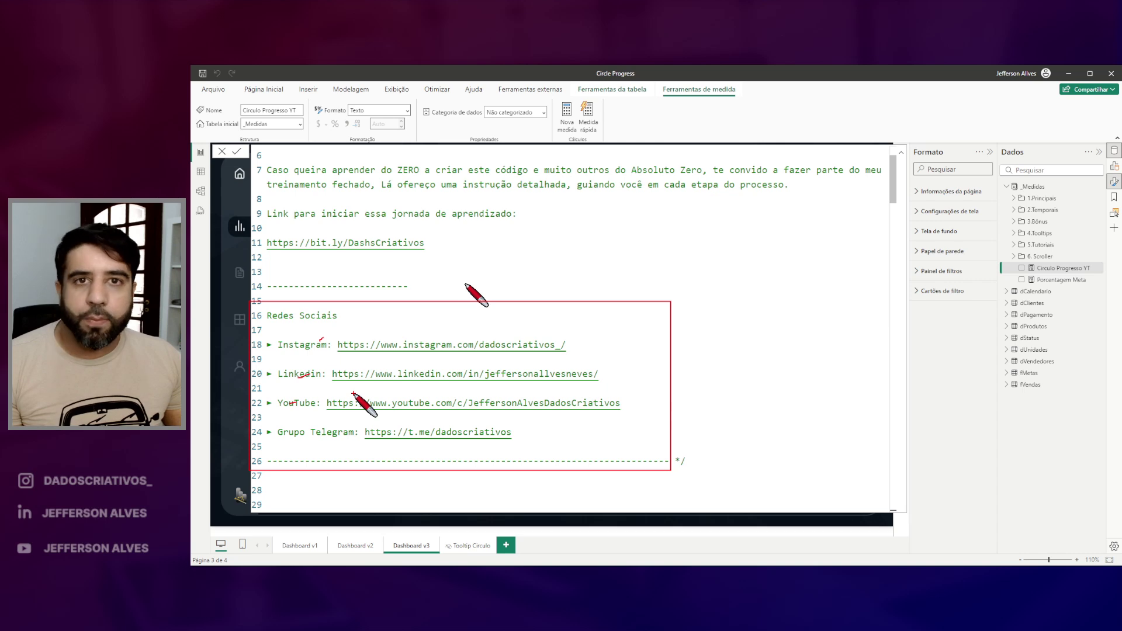
key("Escape")
scroll(432, 351, "down", 4)
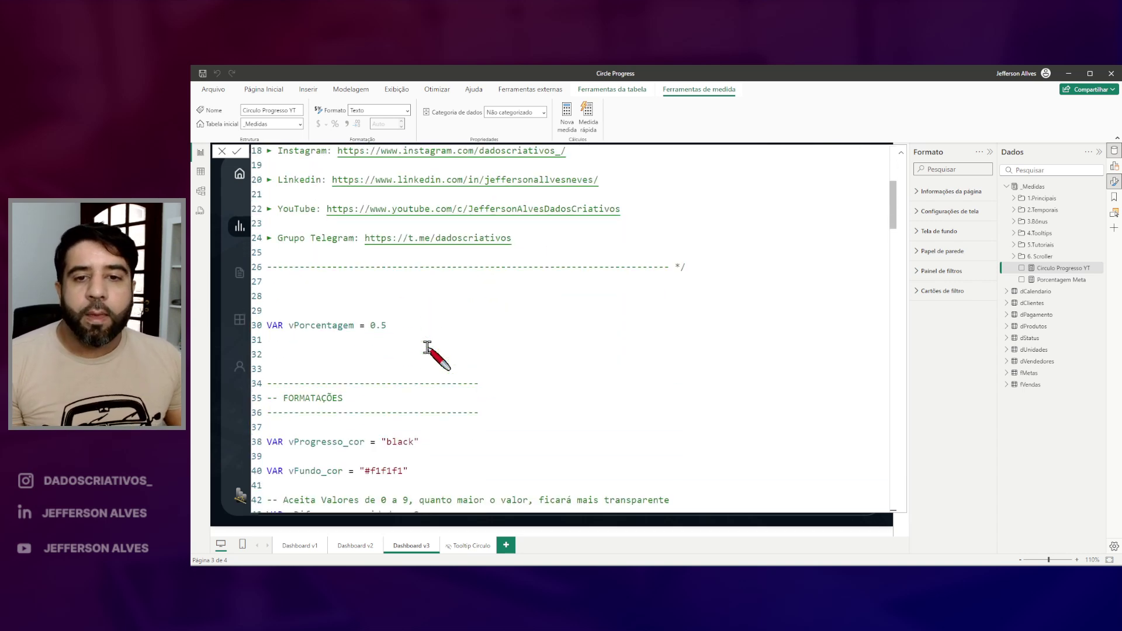
double_click(664, 244)
key("Escape")
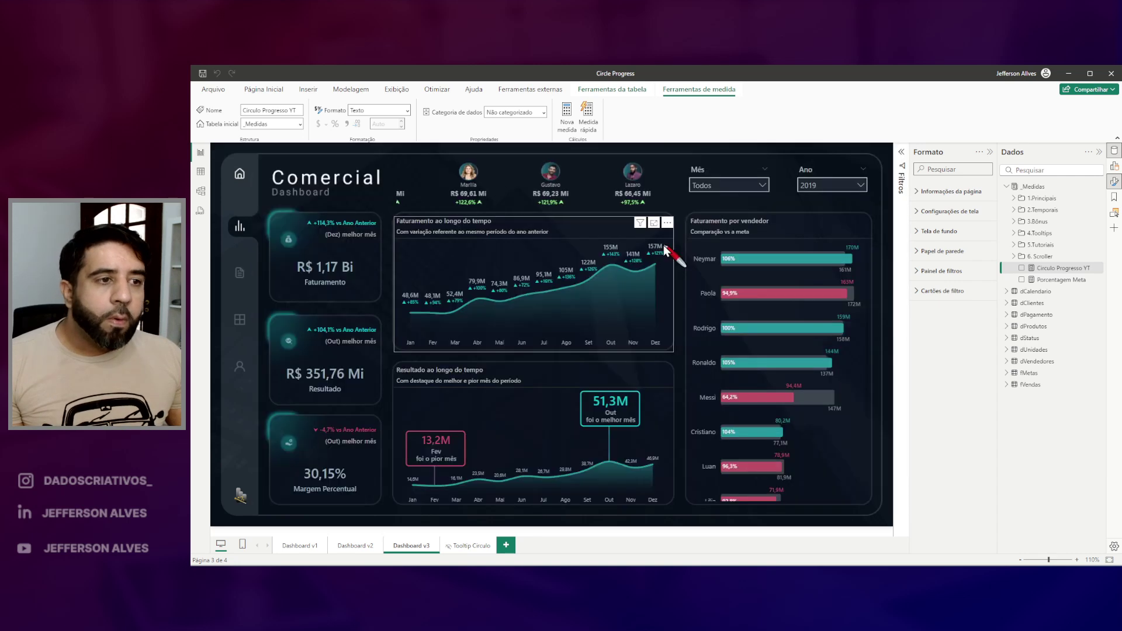
Open the data model diagram and examine how the fact tables fMetas and fVendas relate to the surrounding dimension tables
left_click_drag(1018, 258, 1095, 279)
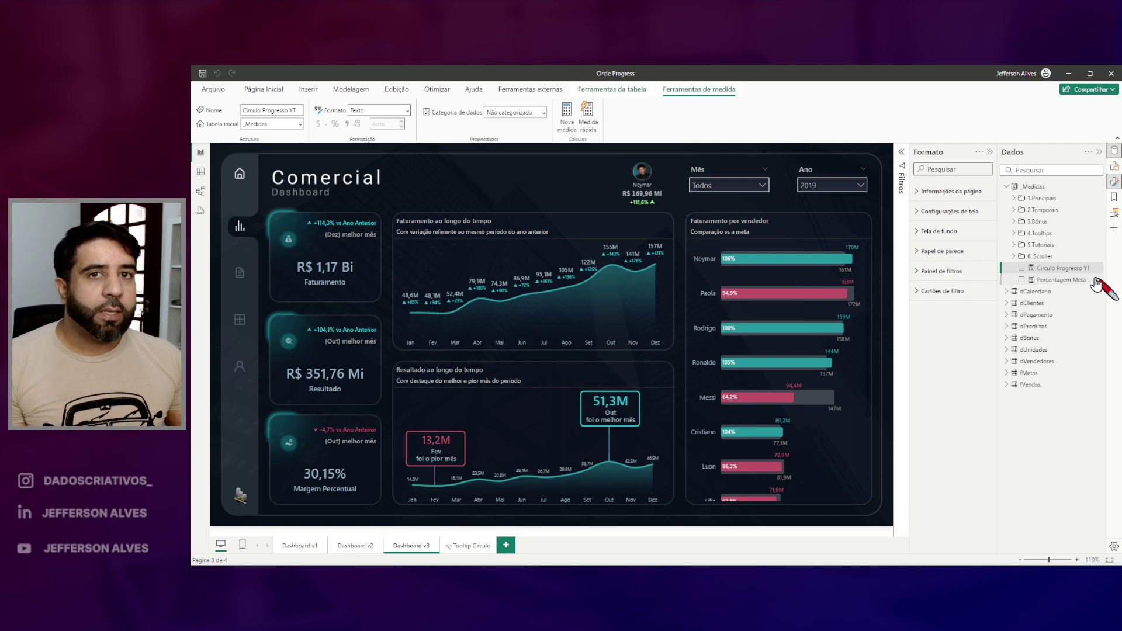
left_click(200, 191)
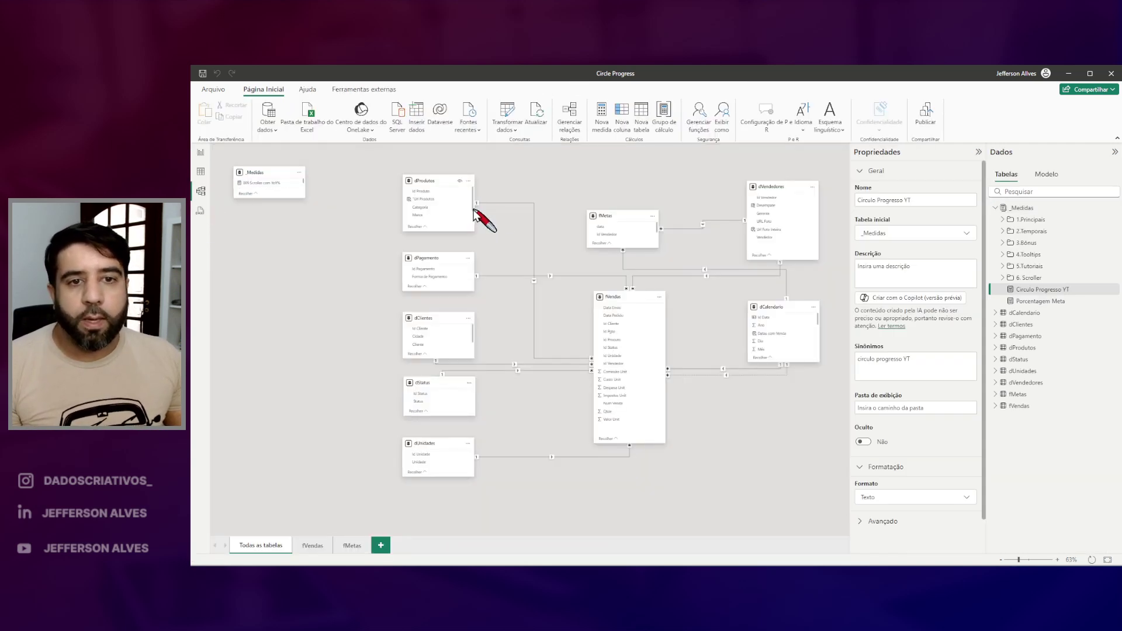
mouse_move(559, 185)
left_mouse_down()
mouse_move(614, 431)
mouse_move(679, 486)
left_mouse_up()
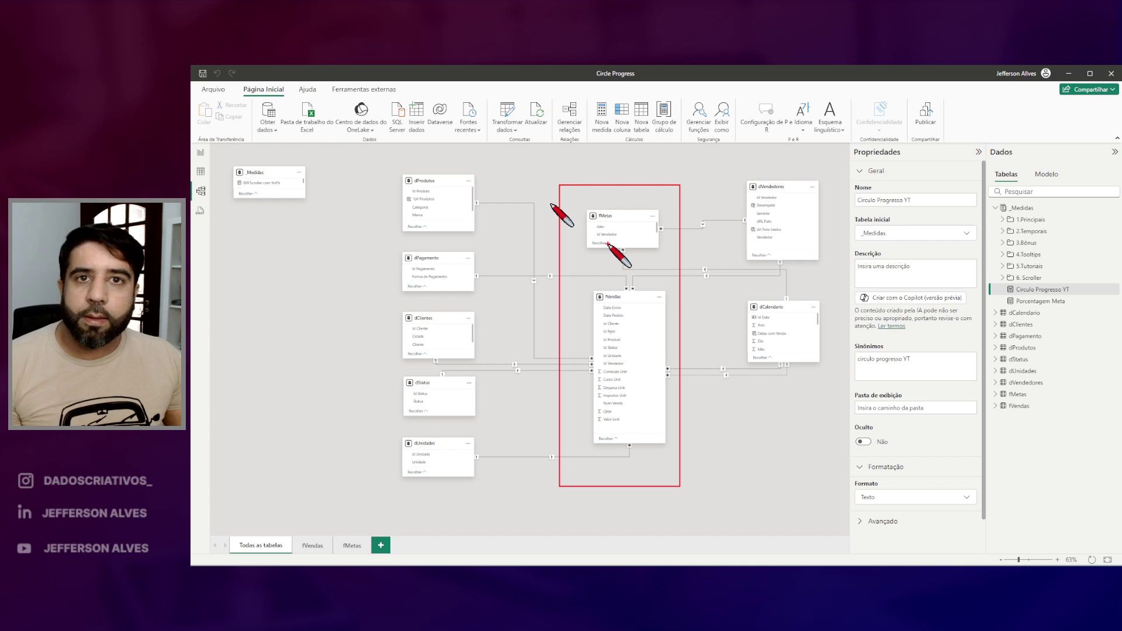
left_click_drag(607, 227, 621, 222)
mouse_move(738, 186)
left_mouse_down()
mouse_move(734, 356)
mouse_move(757, 381)
left_mouse_up()
mouse_move(386, 156)
left_mouse_down()
mouse_move(389, 339)
mouse_move(501, 494)
left_mouse_up()
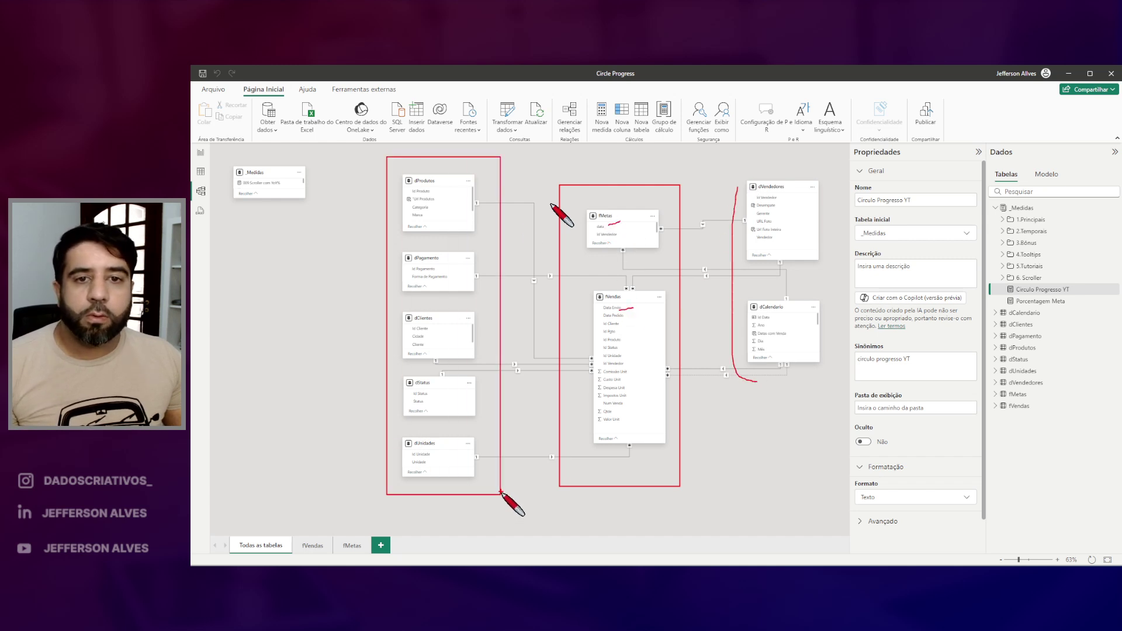
Return to the report view and examine the formula of the Porcentagem Meta measure
left_click(200, 152)
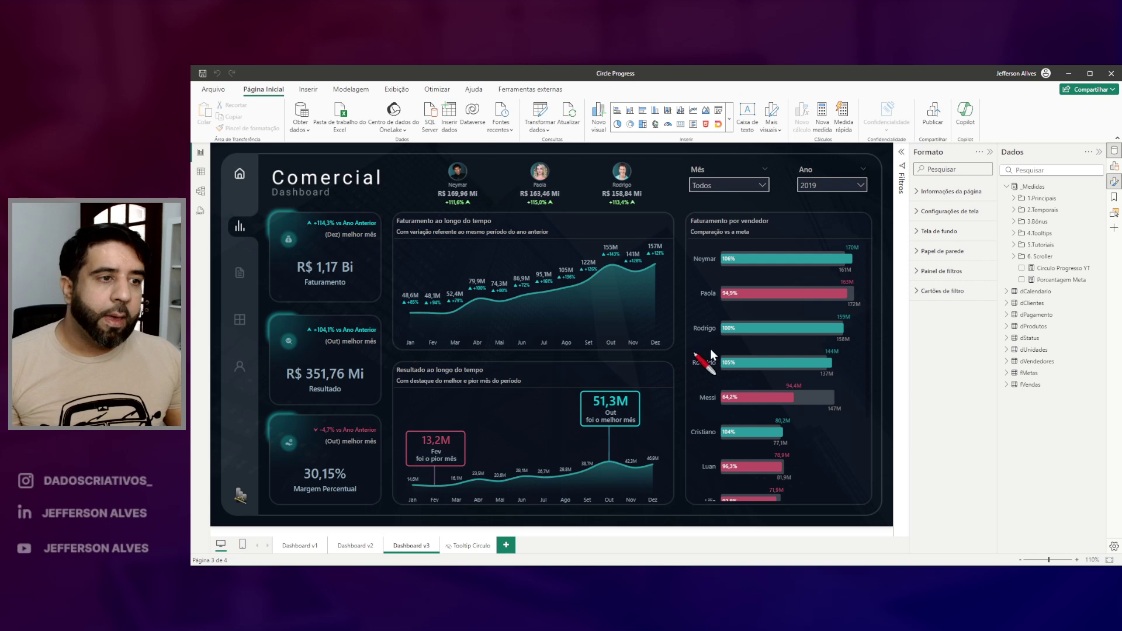
left_click(1058, 279)
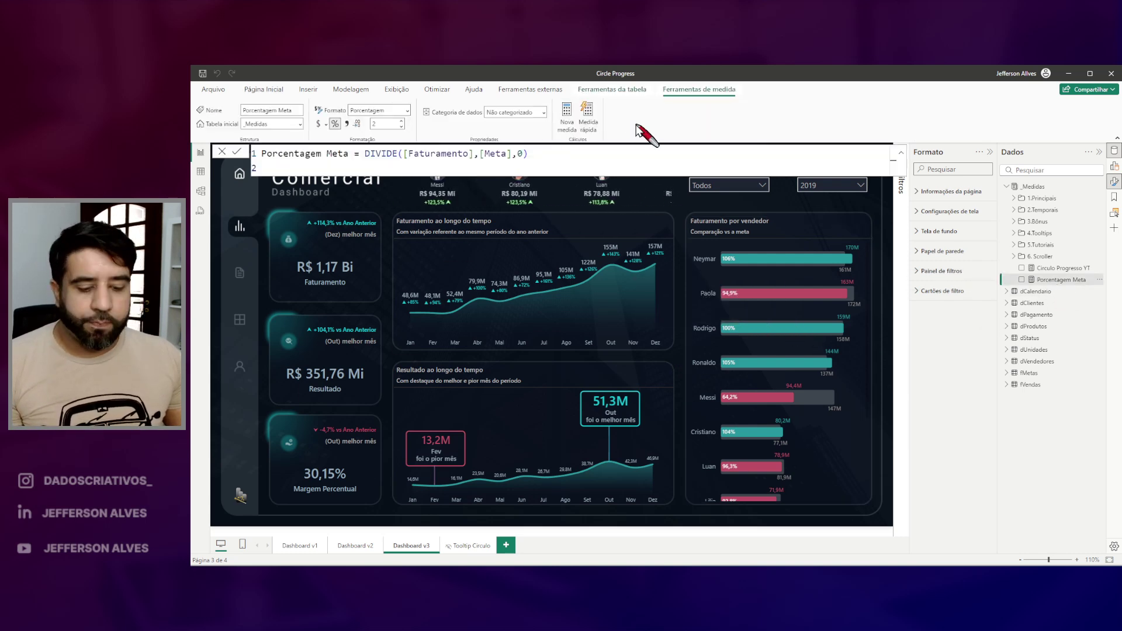
left_click_drag(401, 146, 469, 169)
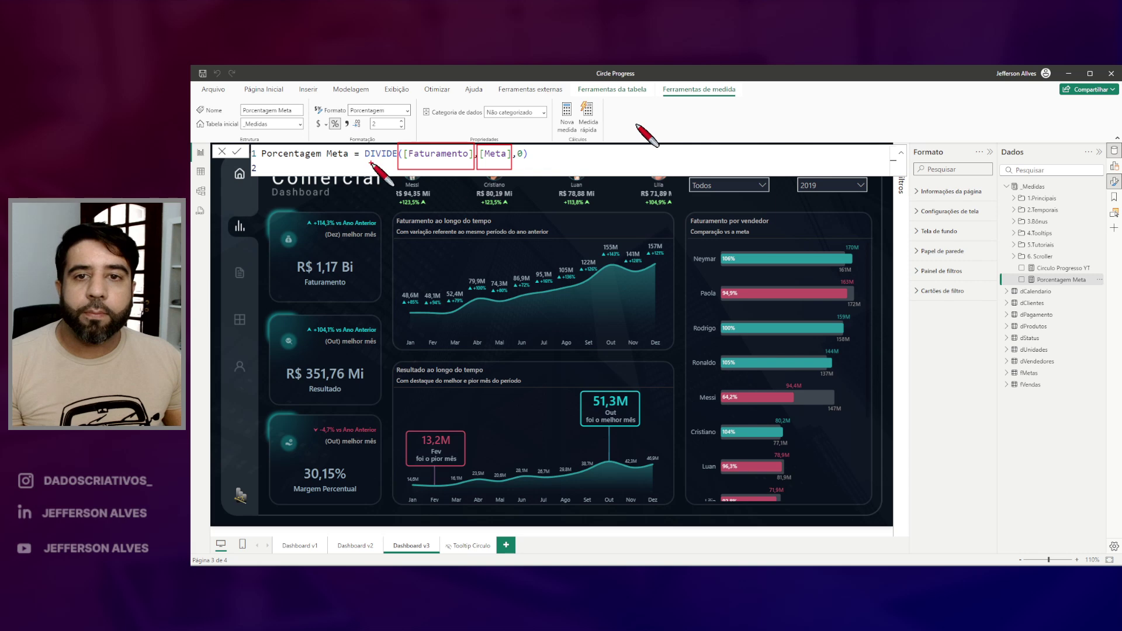
left_click_drag(273, 137, 273, 136)
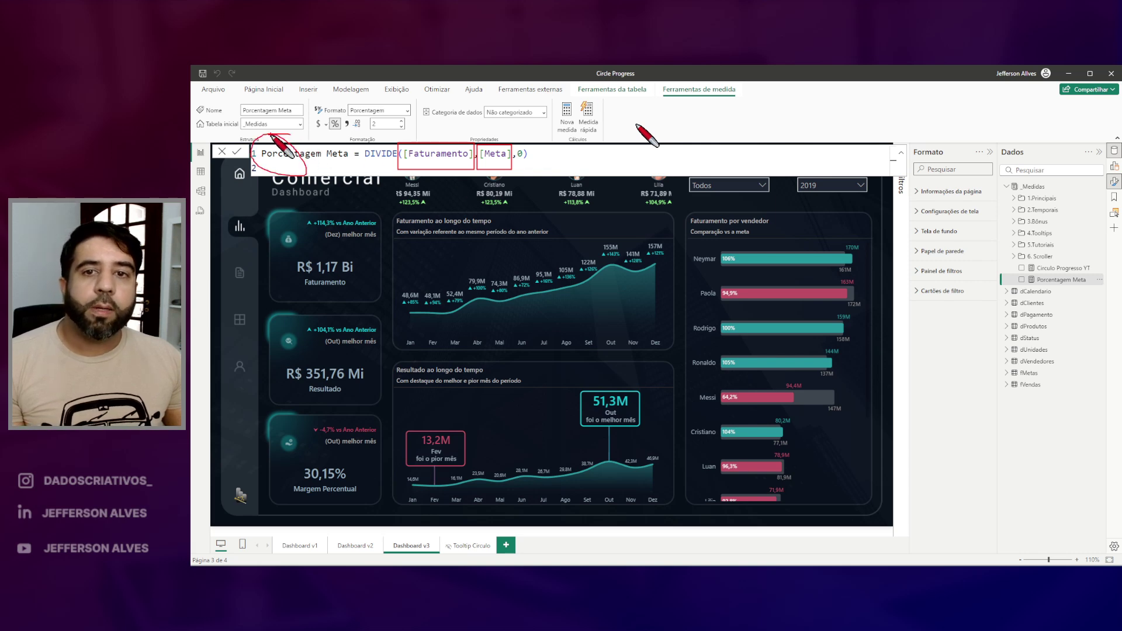
key("Escape")
key("Escape")
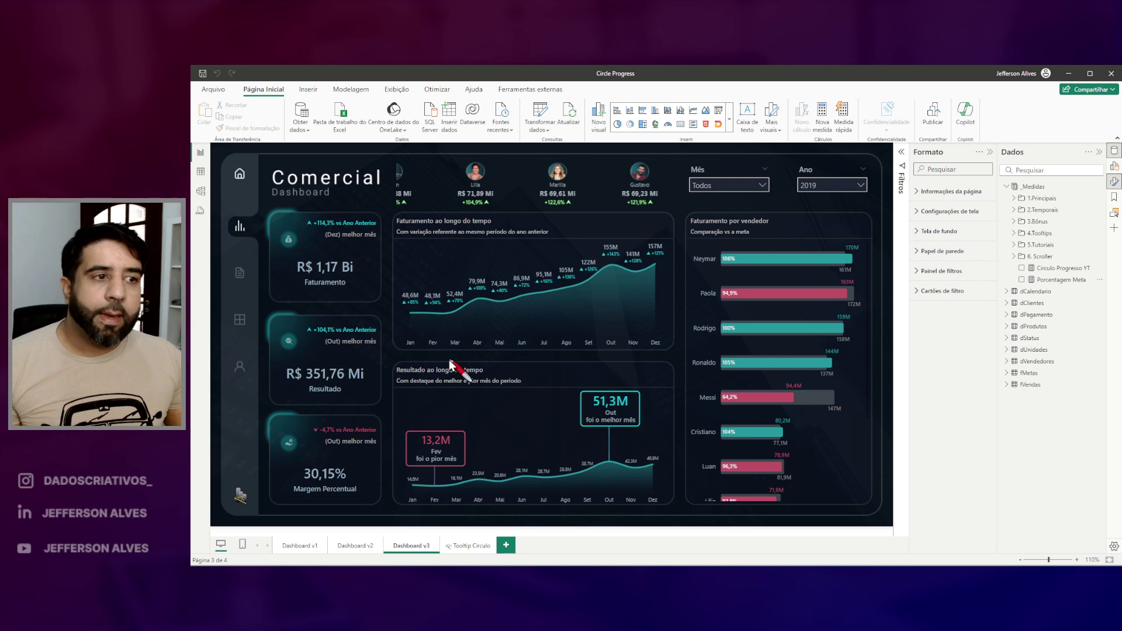
Examine the goal attainment tooltip for Agosto on the Faturamento ao longo do tempo chart
left_click_drag(1027, 260, 1109, 275)
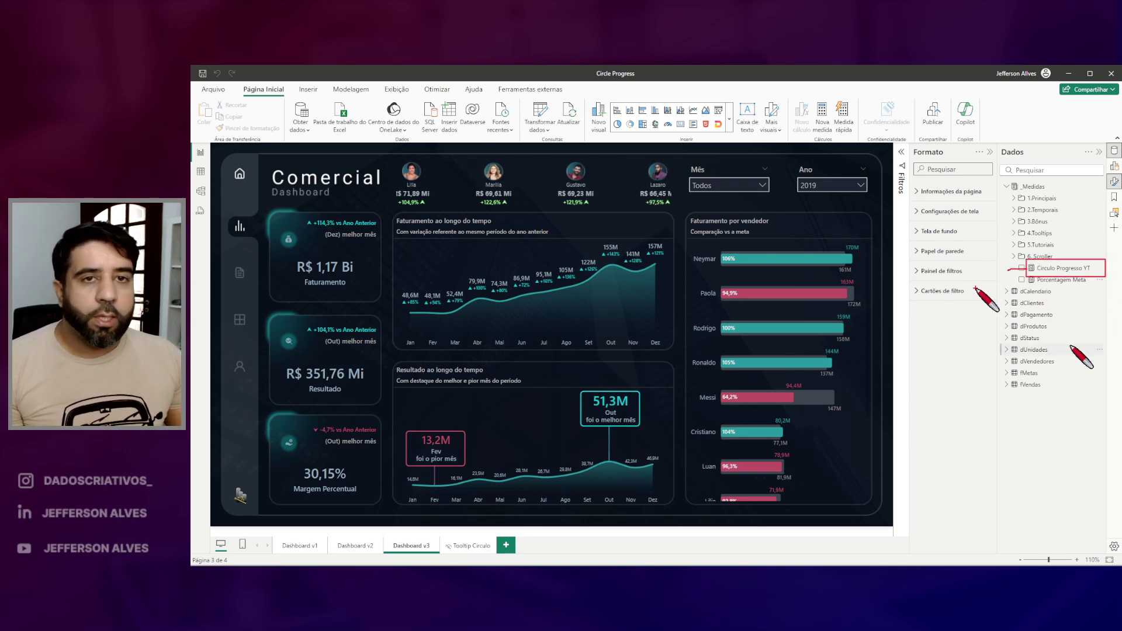
key("Escape")
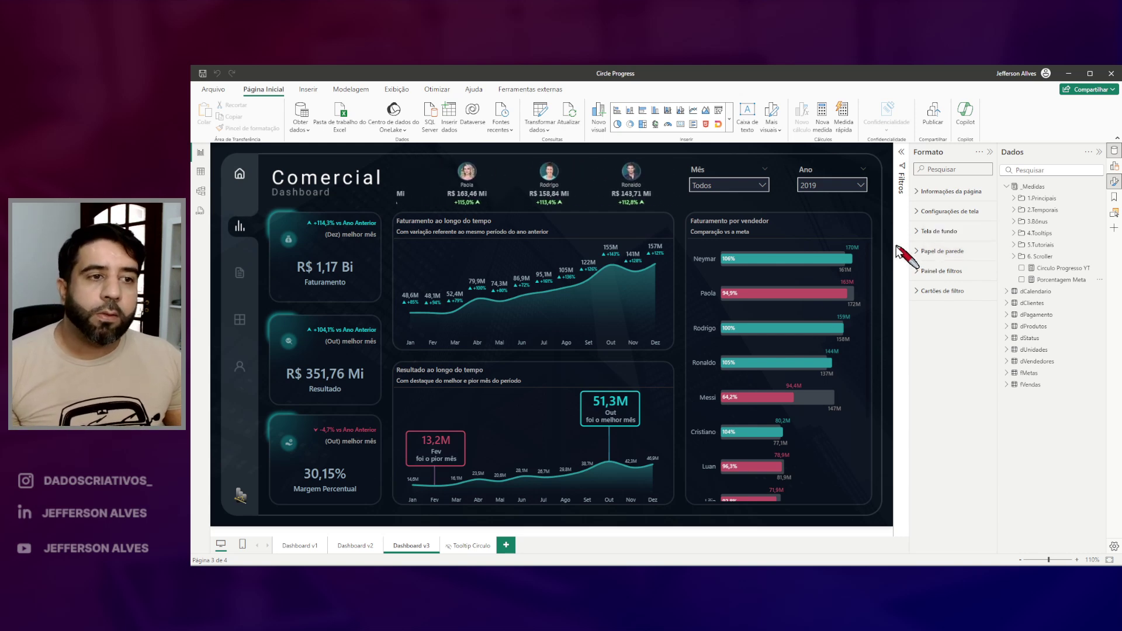
mouse_move(472, 318)
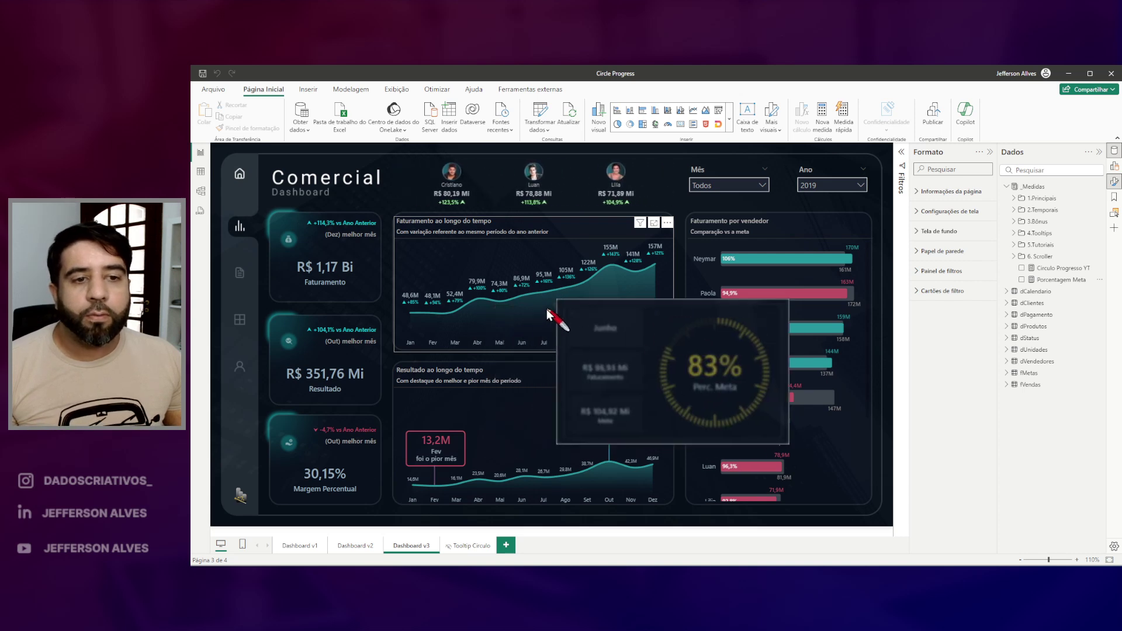
mouse_move(578, 301)
left_mouse_down()
mouse_move(678, 416)
mouse_move(807, 444)
left_mouse_up()
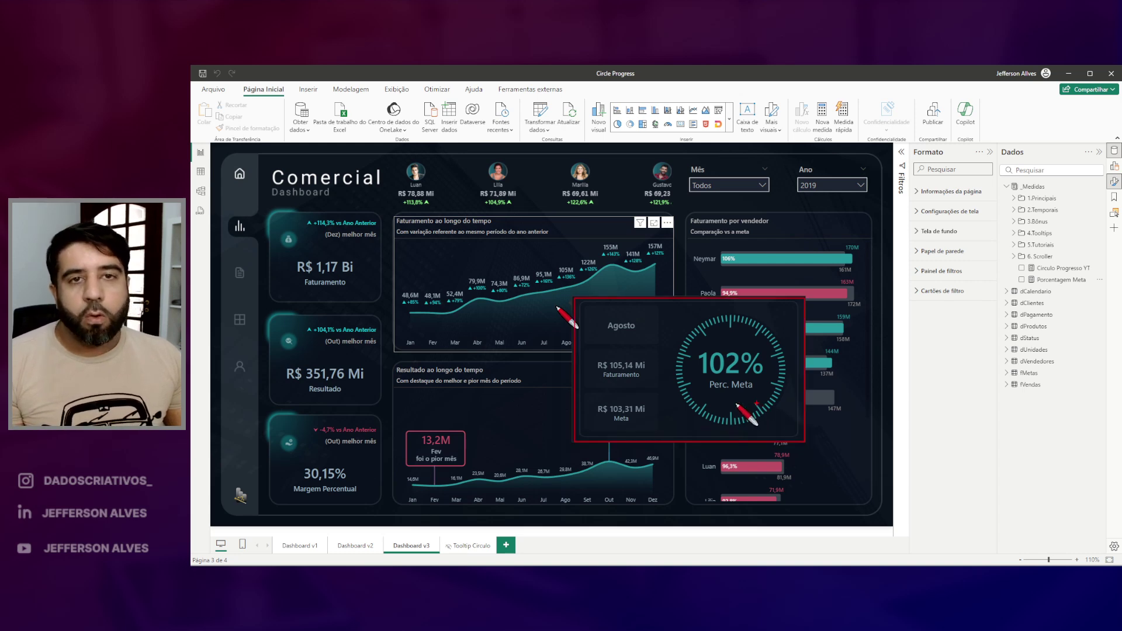
key("Escape")
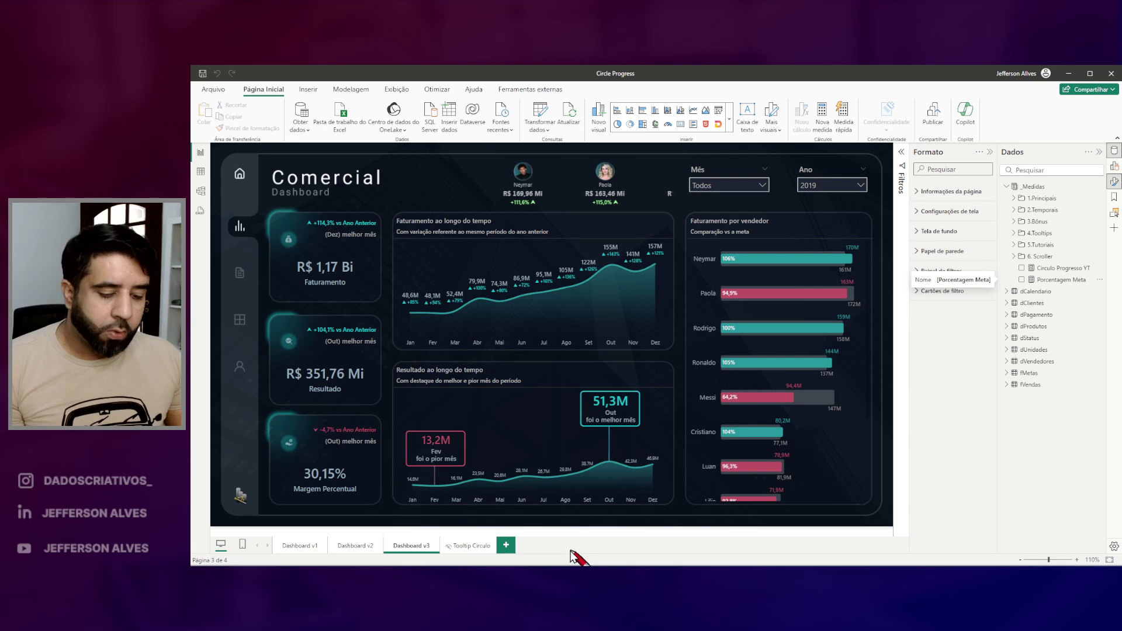
Add a new report page and give it a custom canvas size, 300 px high and 480 px wide
left_click(506, 546)
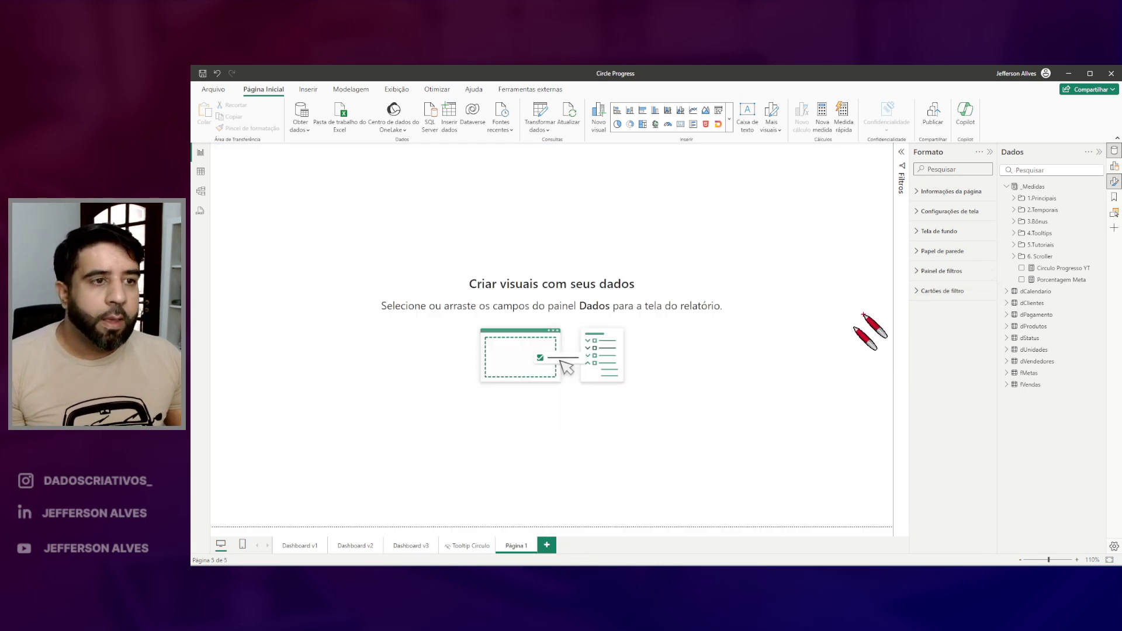
left_click(929, 211)
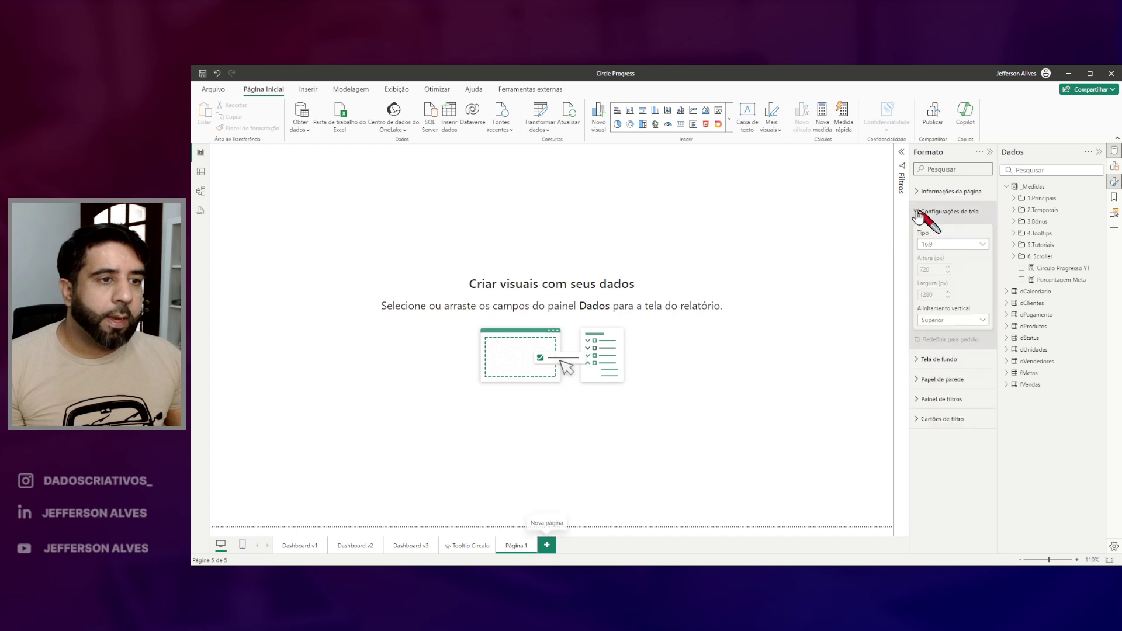
left_click(948, 244)
left_click(948, 291)
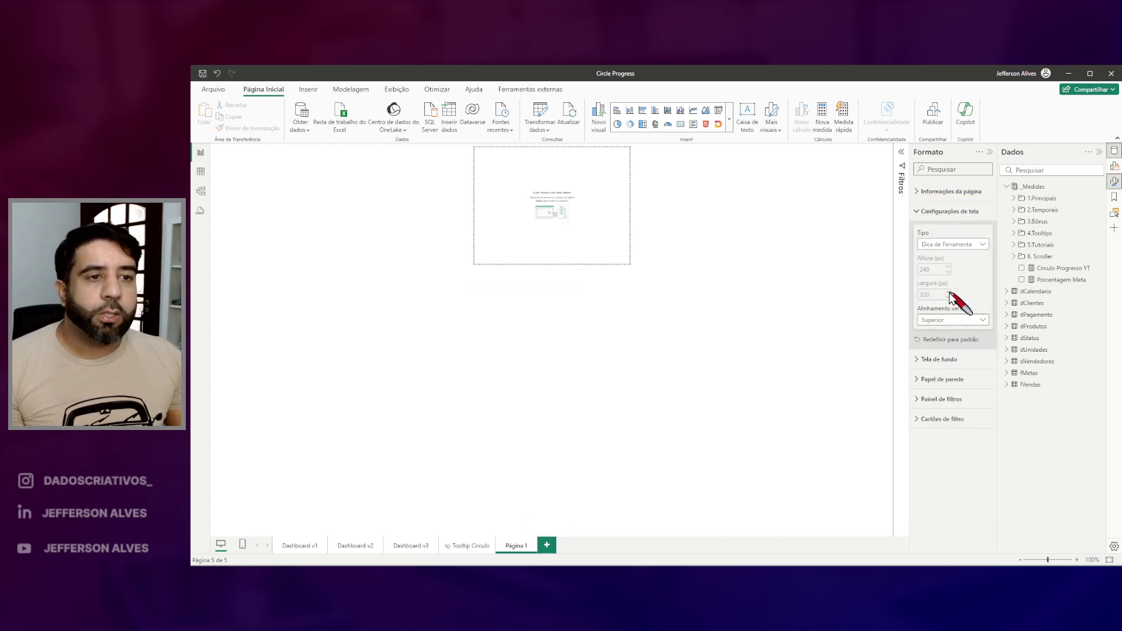
left_click(974, 247)
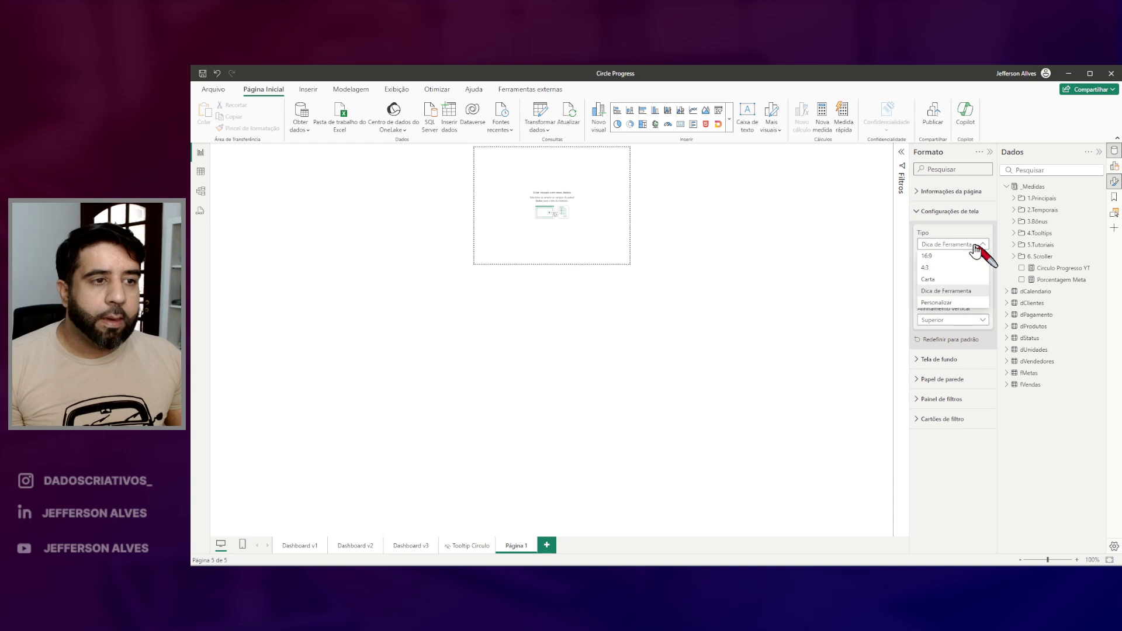
left_click(942, 303)
left_click(934, 269)
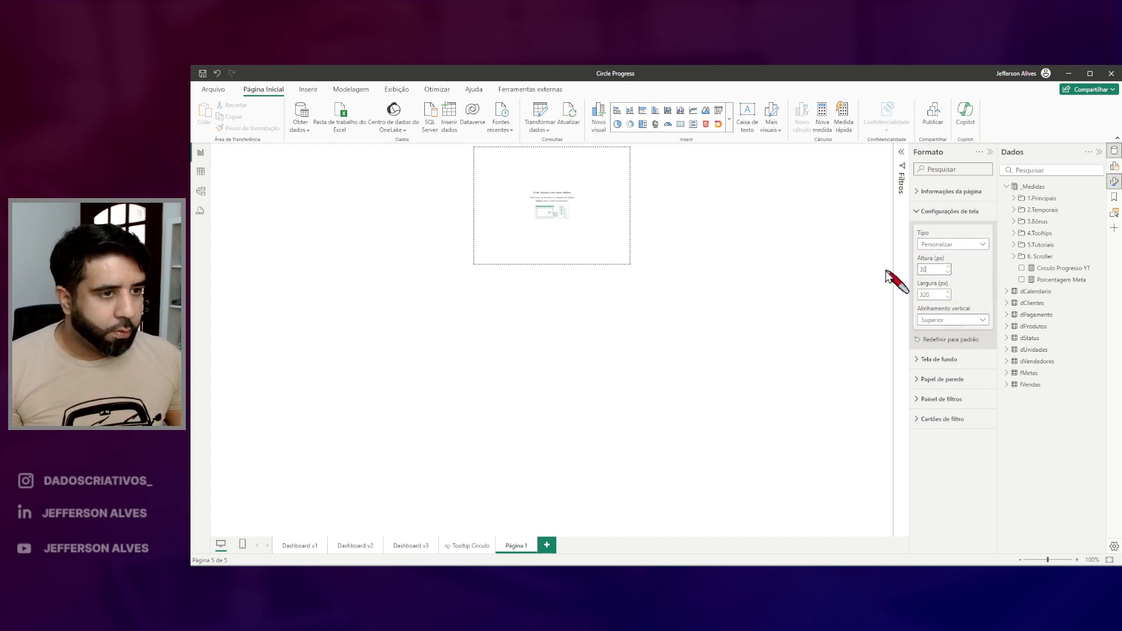
left_click(933, 294)
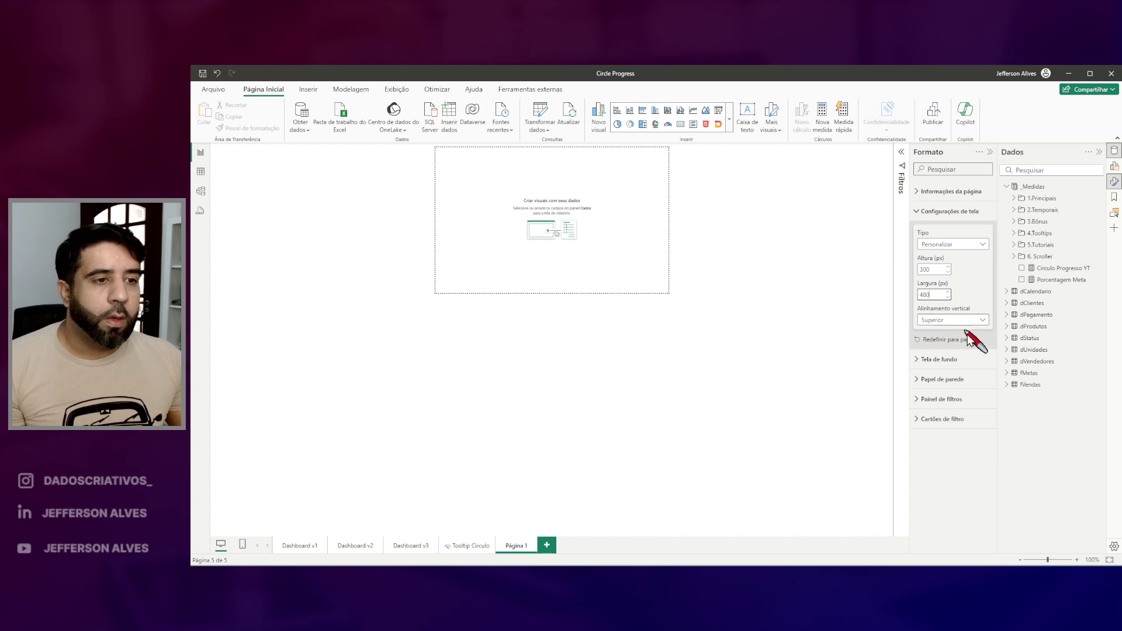
Set the new page's vertical alignment to Meio and expand its canvas background settings to view the image option
left_click_drag(908, 304, 976, 333)
left_click_drag(431, 144, 693, 160)
key("Escape")
left_click(983, 321)
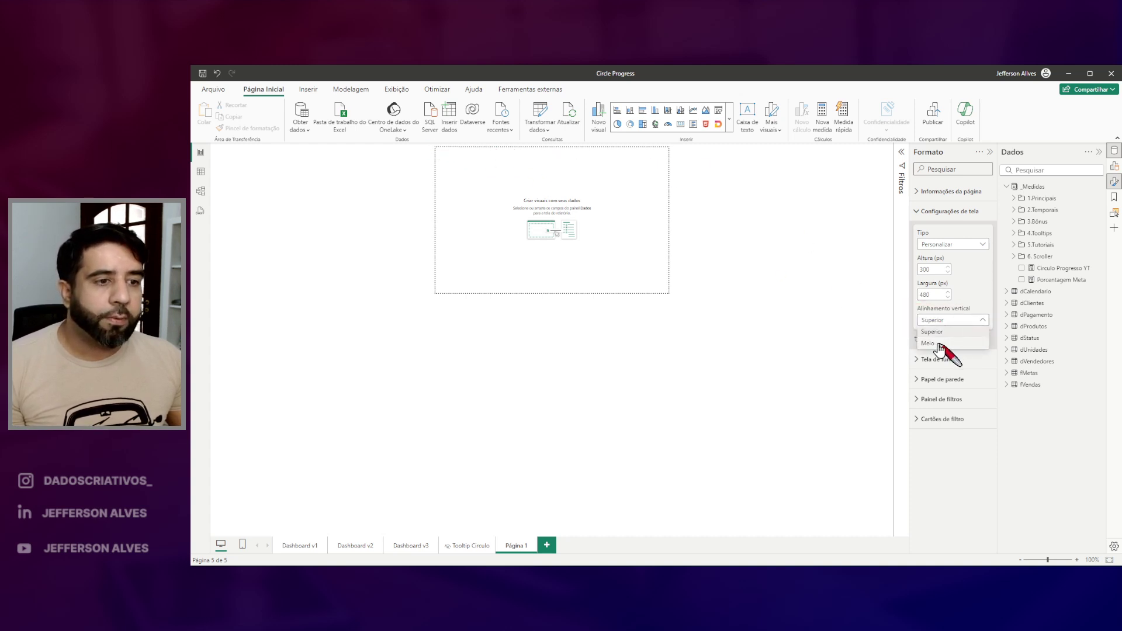
left_click(929, 346)
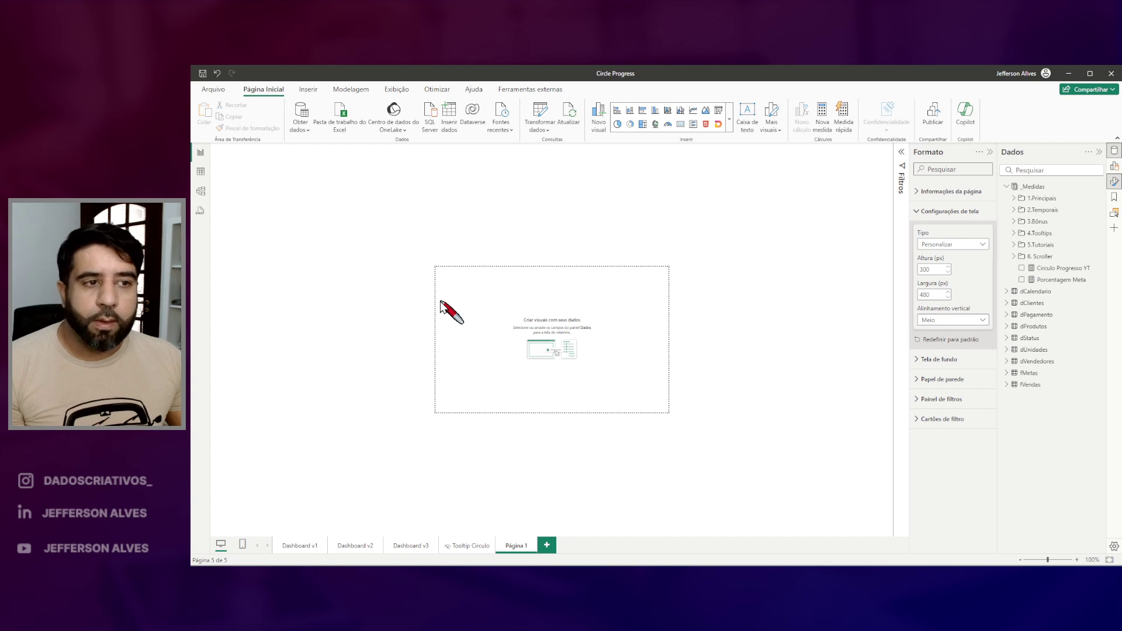
left_click(919, 360)
mouse_move(918, 401)
left_mouse_down()
mouse_move(1006, 450)
mouse_move(1004, 431)
left_mouse_up()
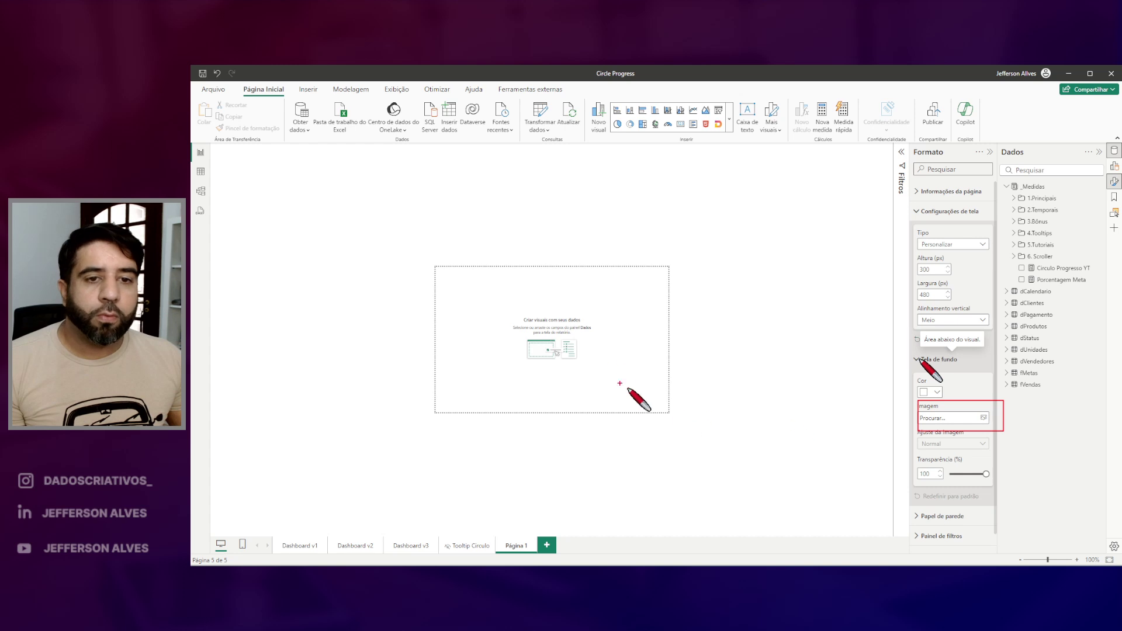
mouse_move(438, 271)
left_mouse_down()
mouse_move(471, 356)
mouse_move(658, 417)
left_mouse_up()
key("Escape")
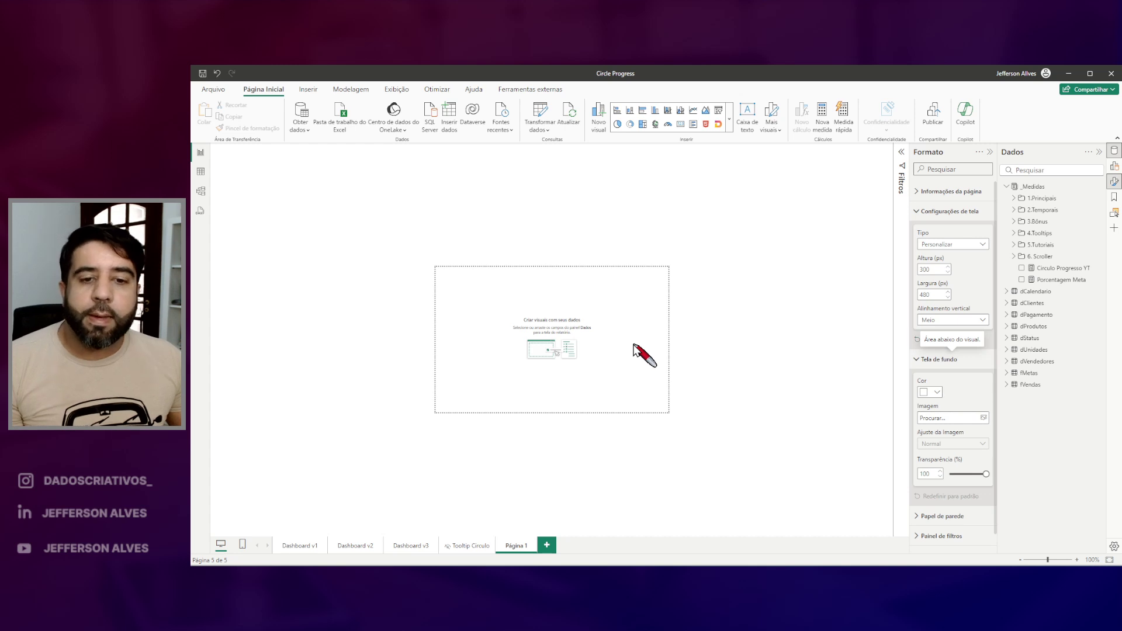
Delete the new blank page Página 1 from the report
double_click(515, 545)
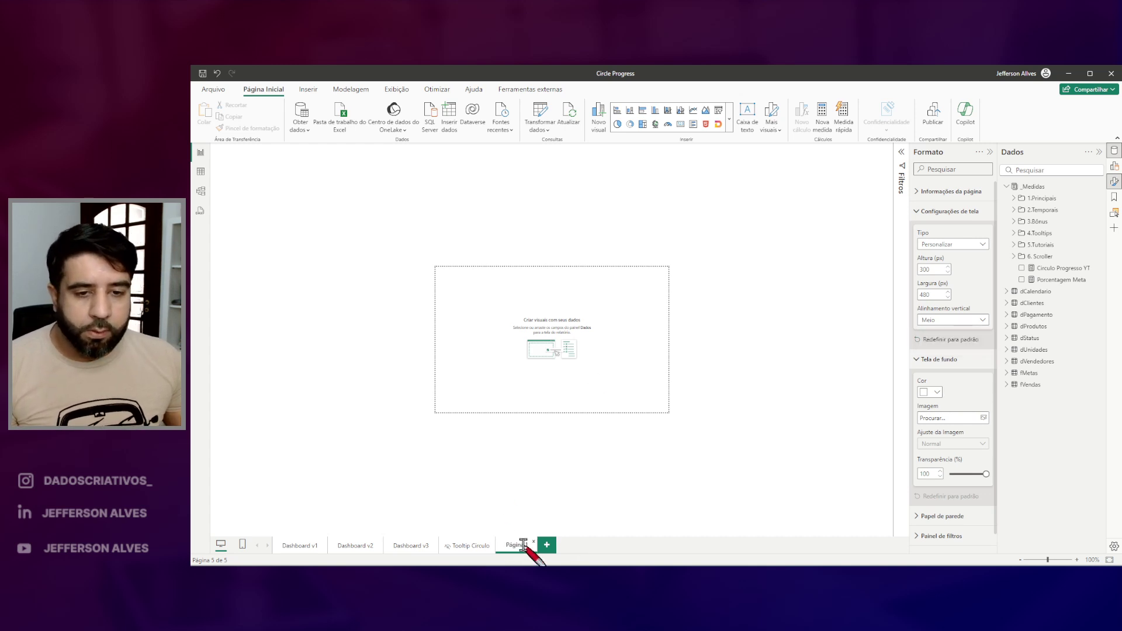
left_click(533, 542)
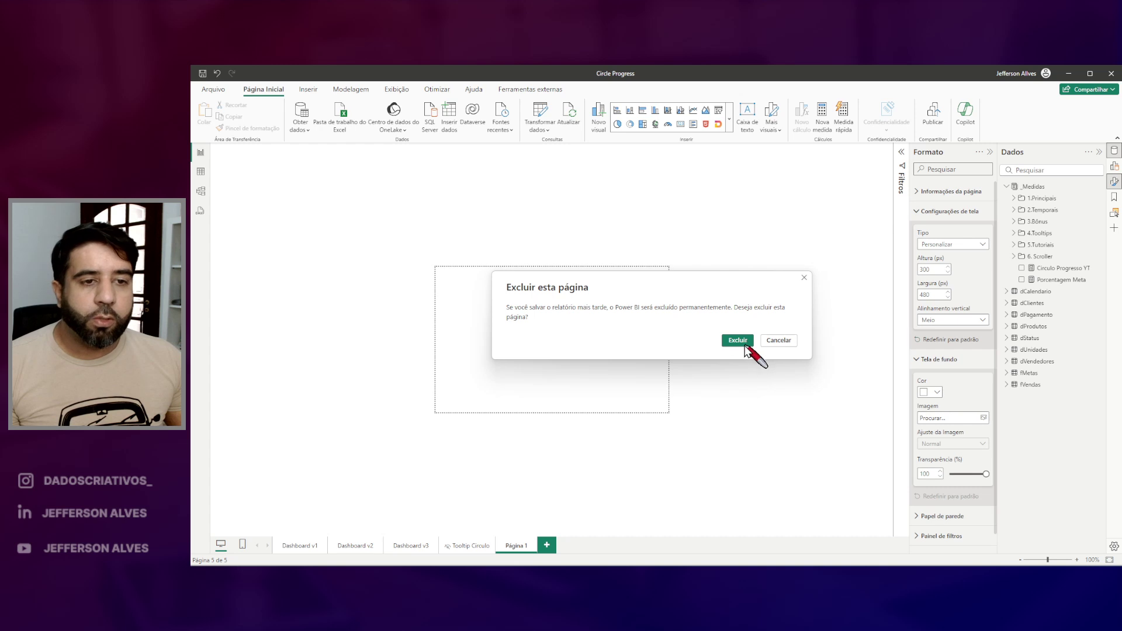
left_click(744, 344)
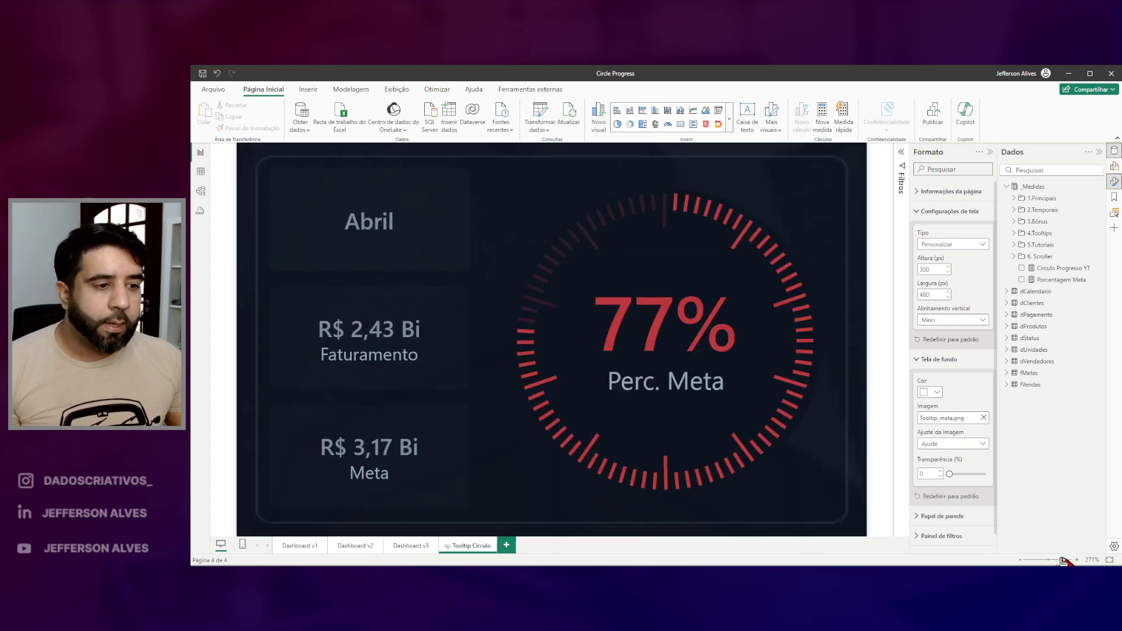
Duplicate the Tooltip Circulo page and rename the copy Circulo
left_click_drag(1064, 561, 1052, 562)
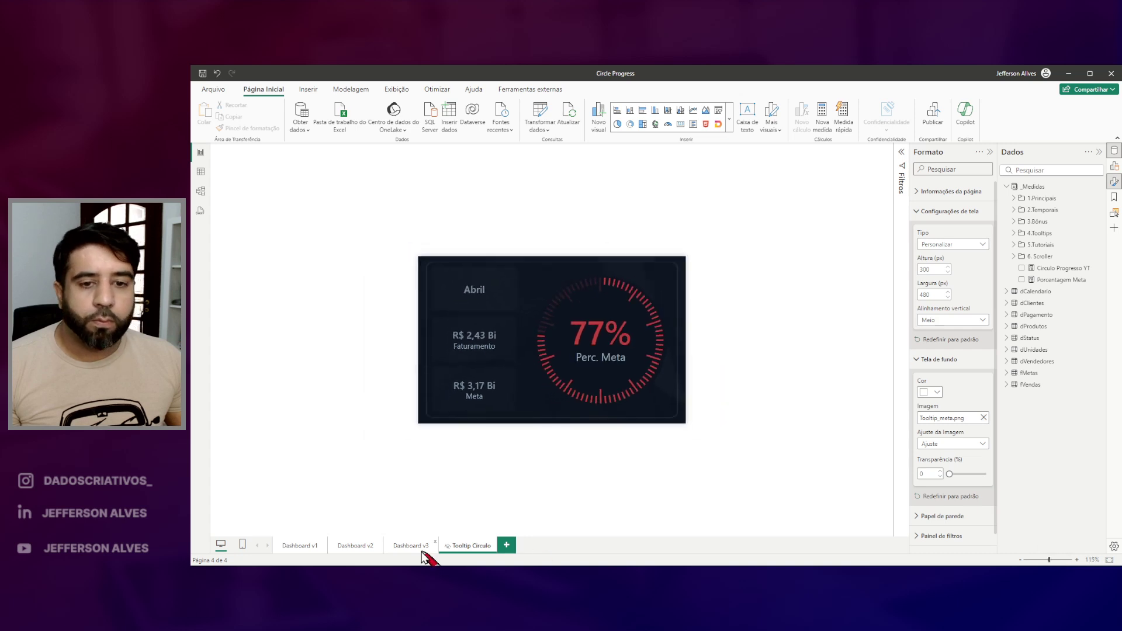
right_click(468, 547)
left_click(493, 498)
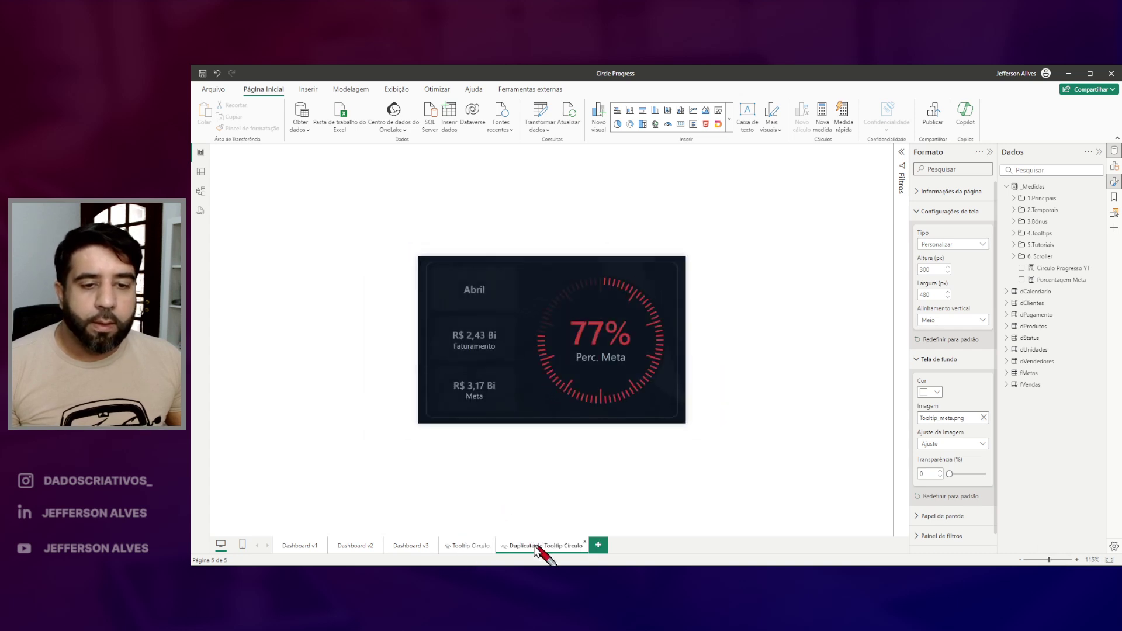
left_click_drag(564, 545, 479, 553)
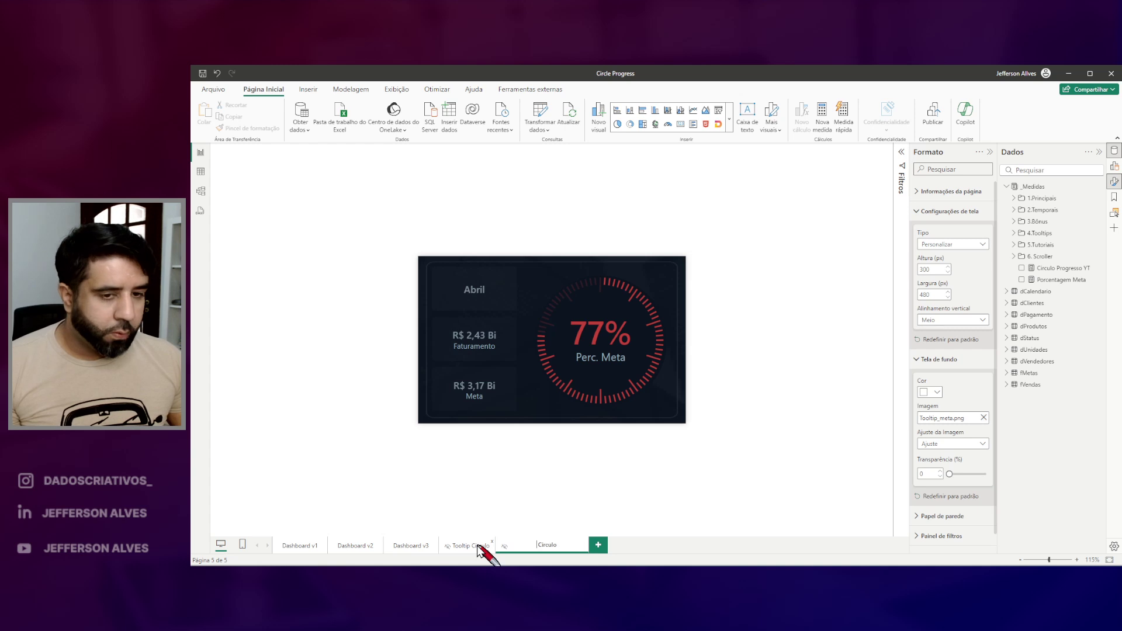
key("Return")
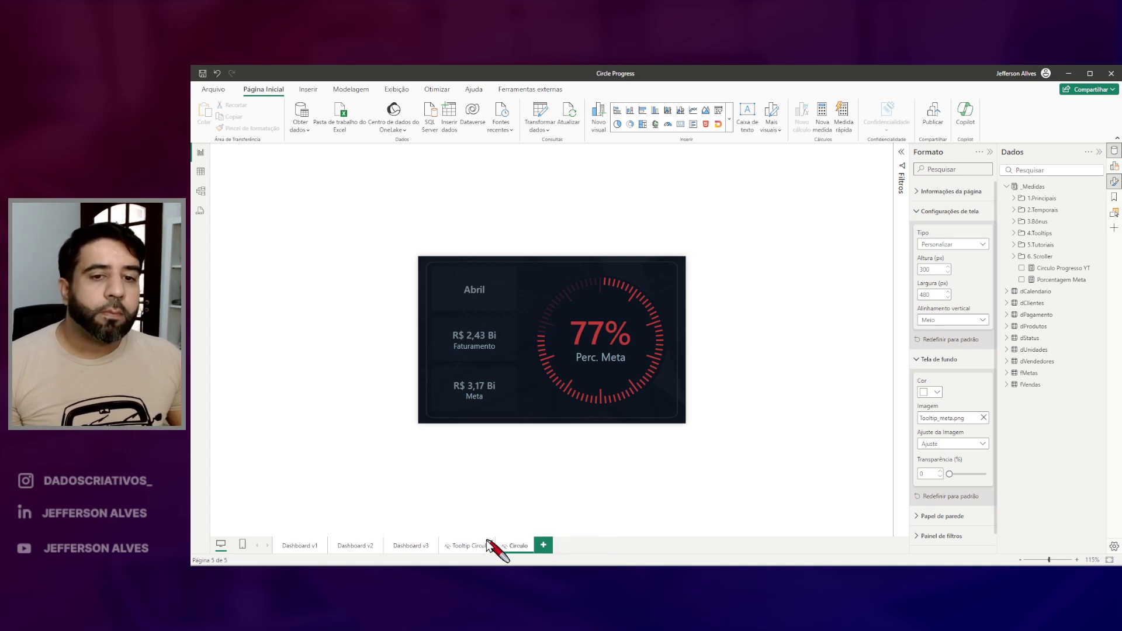
Delete the circular Perc. Meta progress visual from the Circulo page
left_click(610, 267)
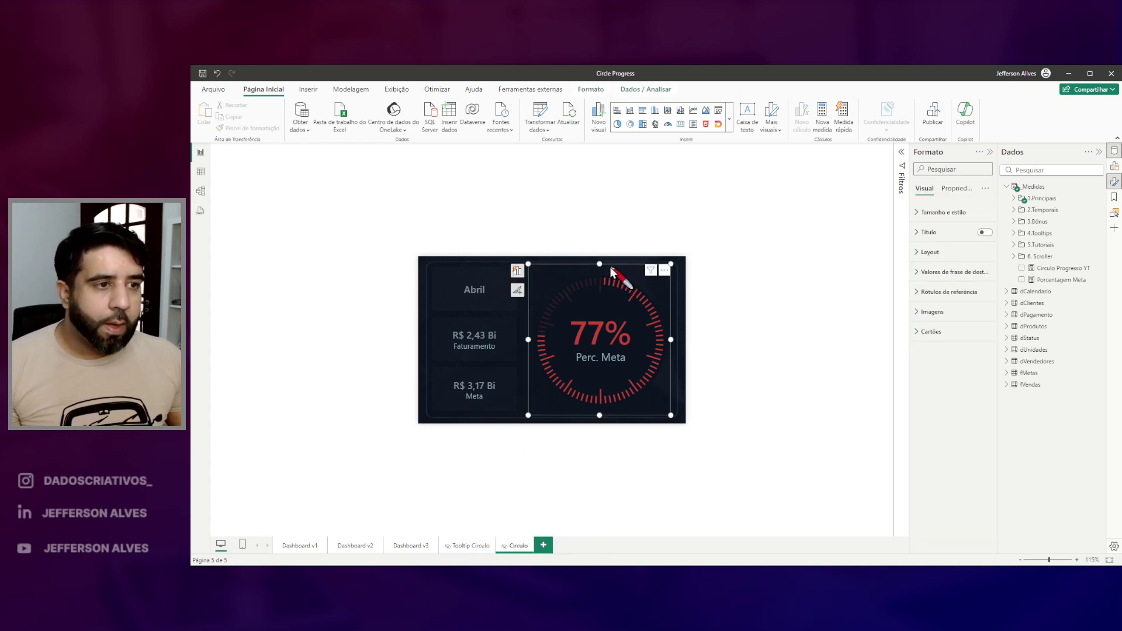
key("Delete")
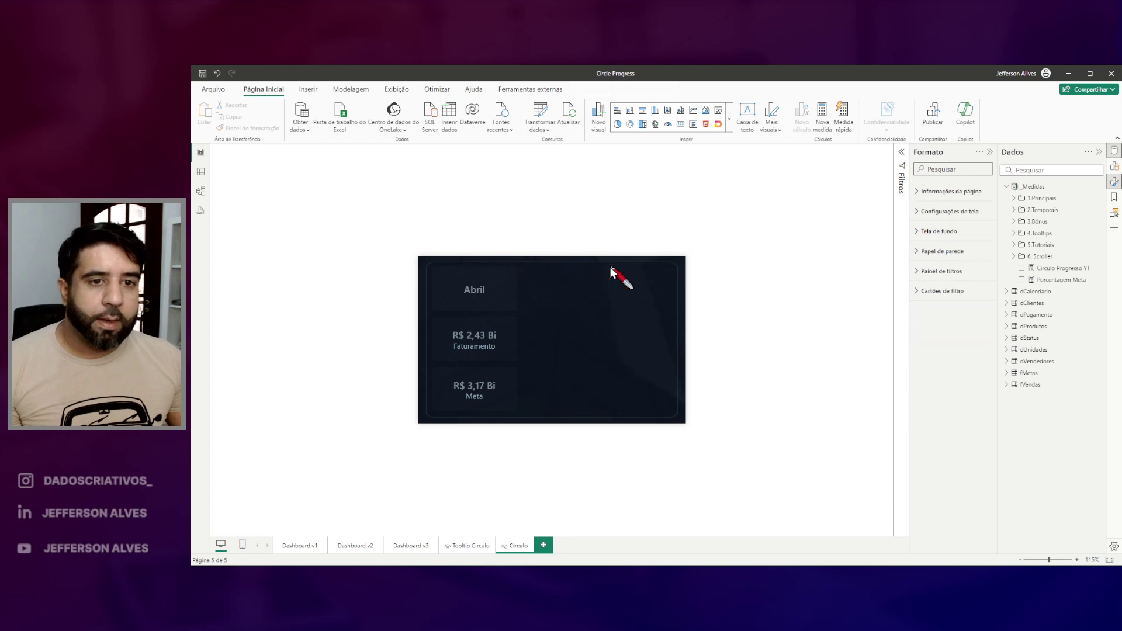
Add the Porcentagem Meta measure to the card visual that holds Mês, Faturamento and Meta
left_click(516, 291)
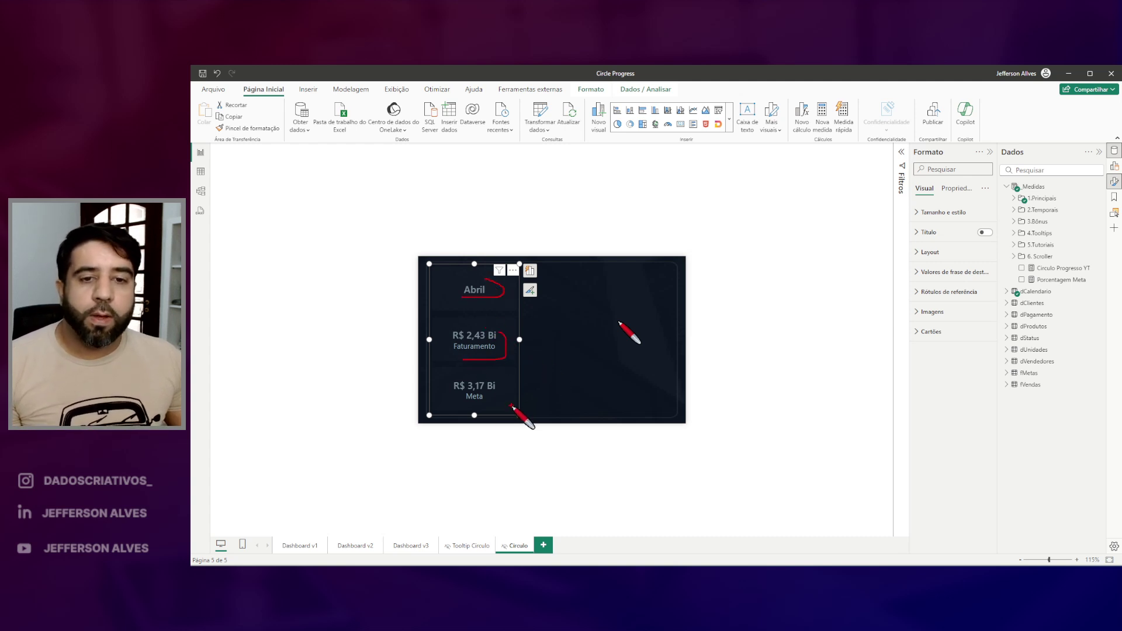
key("e")
left_click(530, 271)
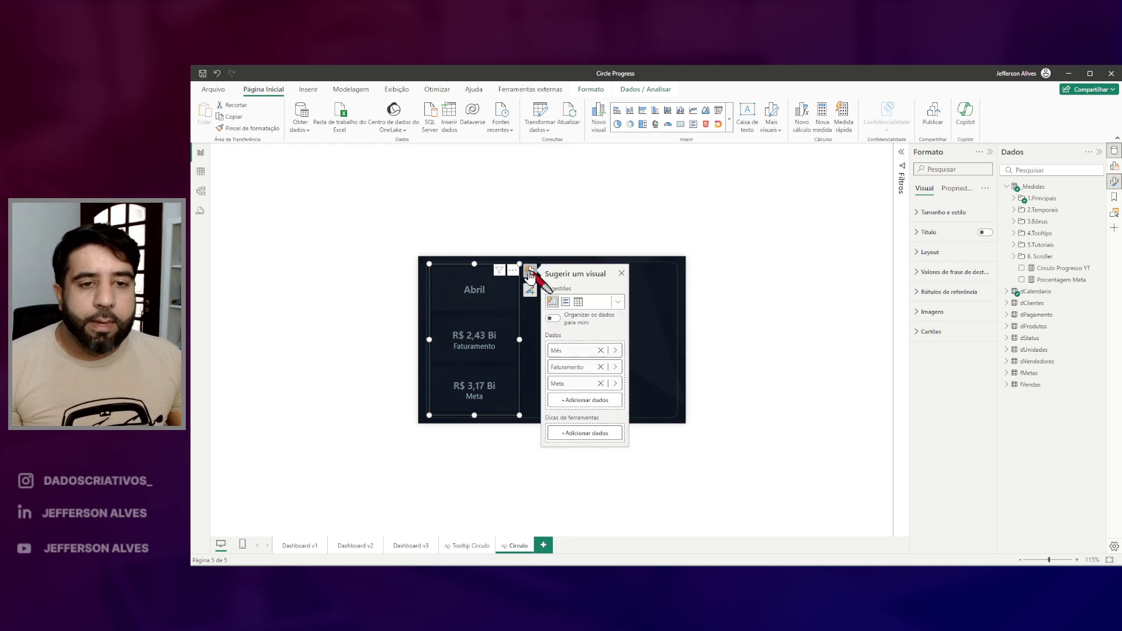
left_click_drag(1039, 283, 611, 402)
key("Escape")
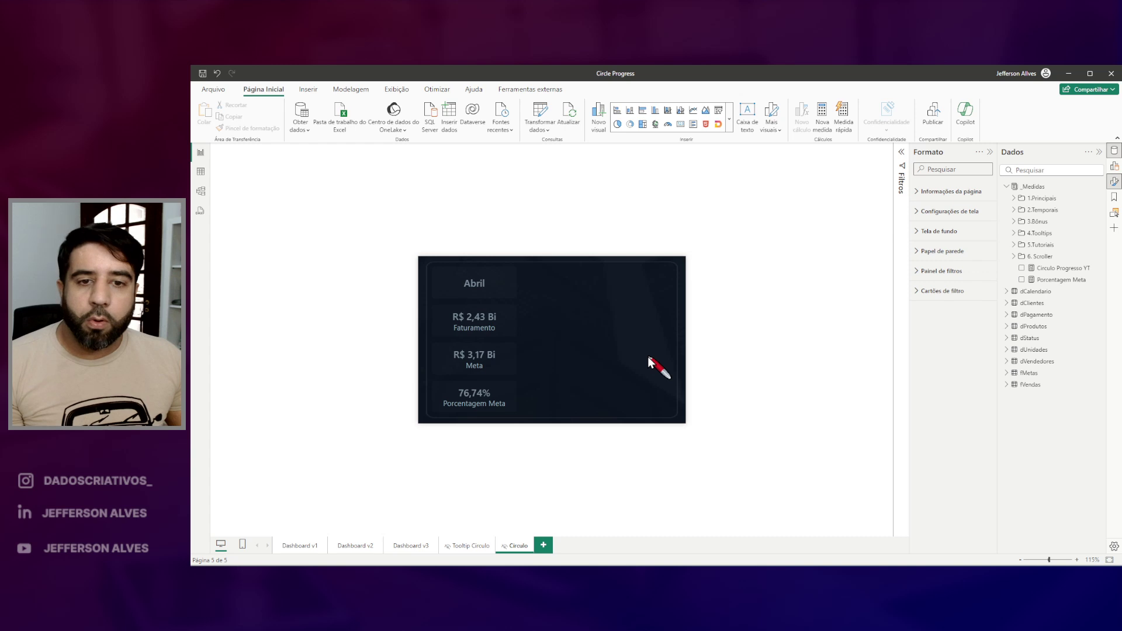
left_click_drag(430, 381, 516, 422)
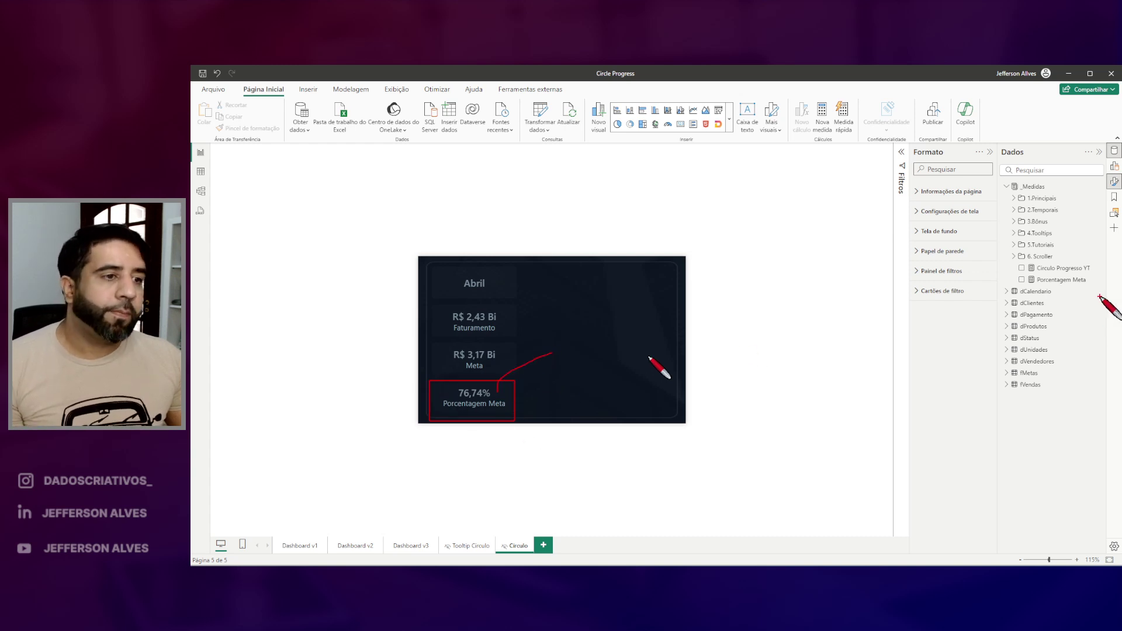
mouse_move(1076, 274)
left_mouse_down()
mouse_move(1052, 257)
mouse_move(1026, 267)
left_mouse_up()
key("Escape")
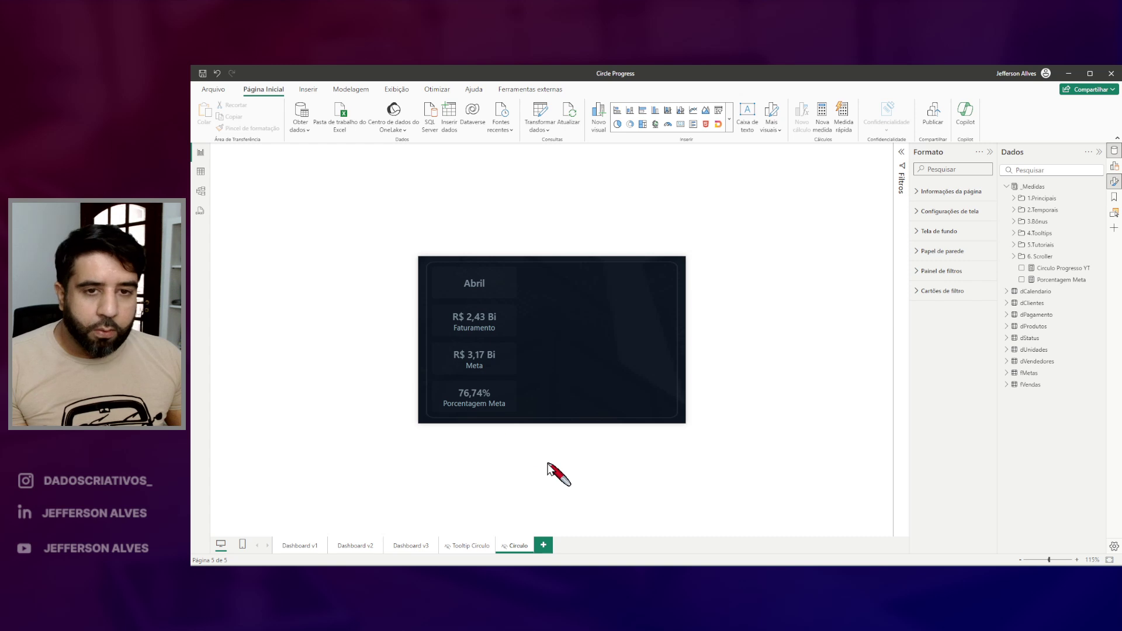
mouse_move(413, 246)
left_mouse_down()
mouse_move(596, 418)
mouse_move(719, 440)
left_mouse_up()
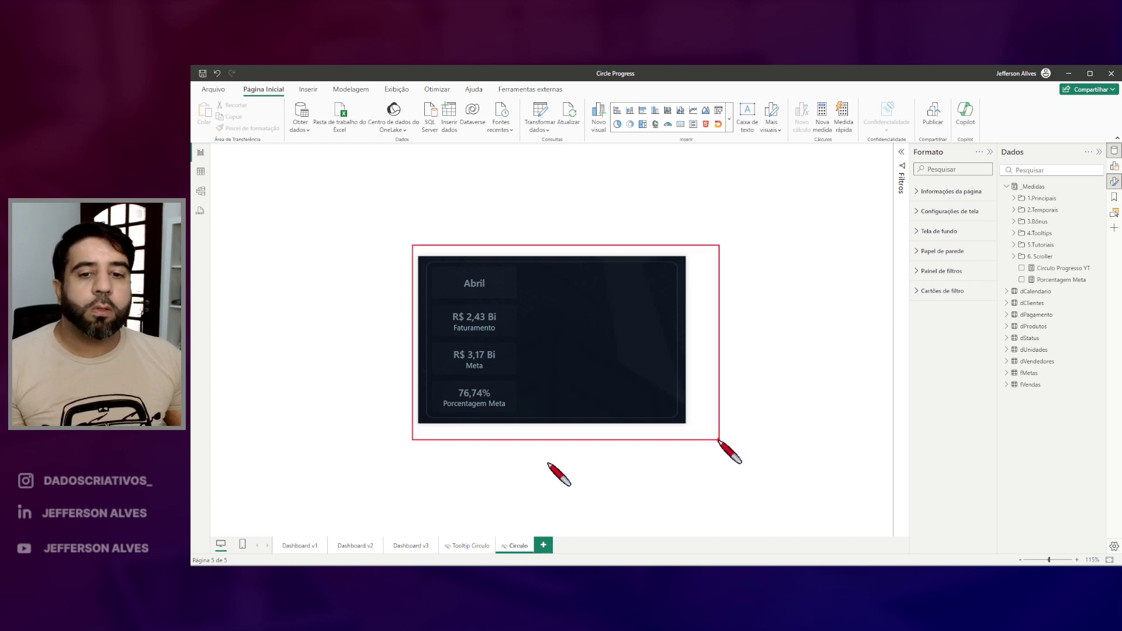
On the Dashboard v3 page, set the Faturamento ao longo do tempo chart's tooltip page to Circulo
left_click(410, 545)
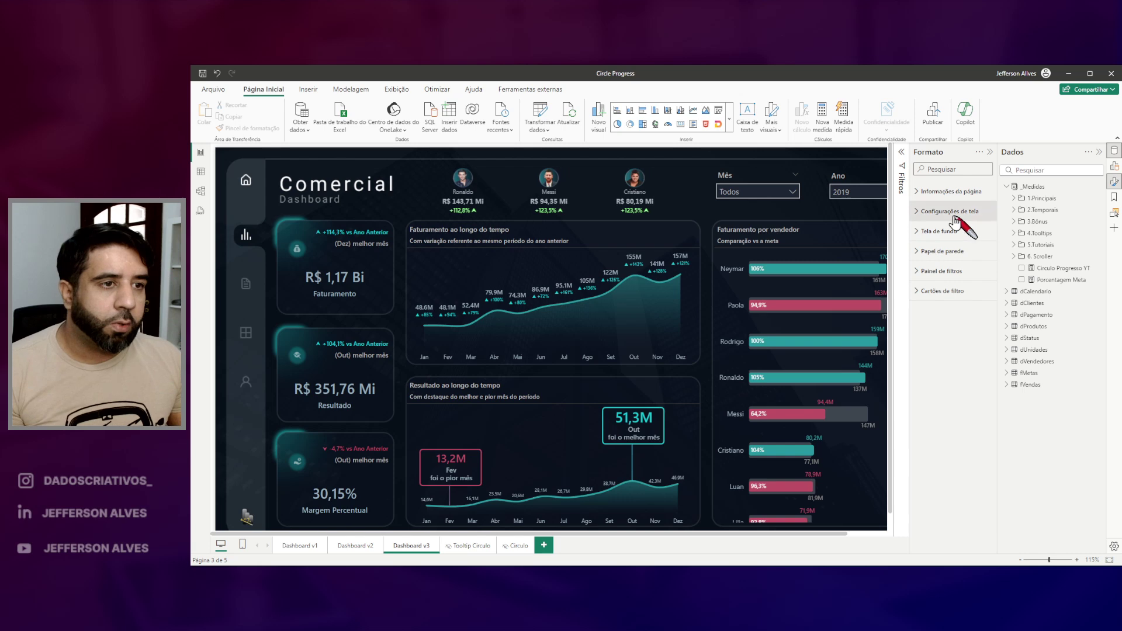
left_click(590, 229)
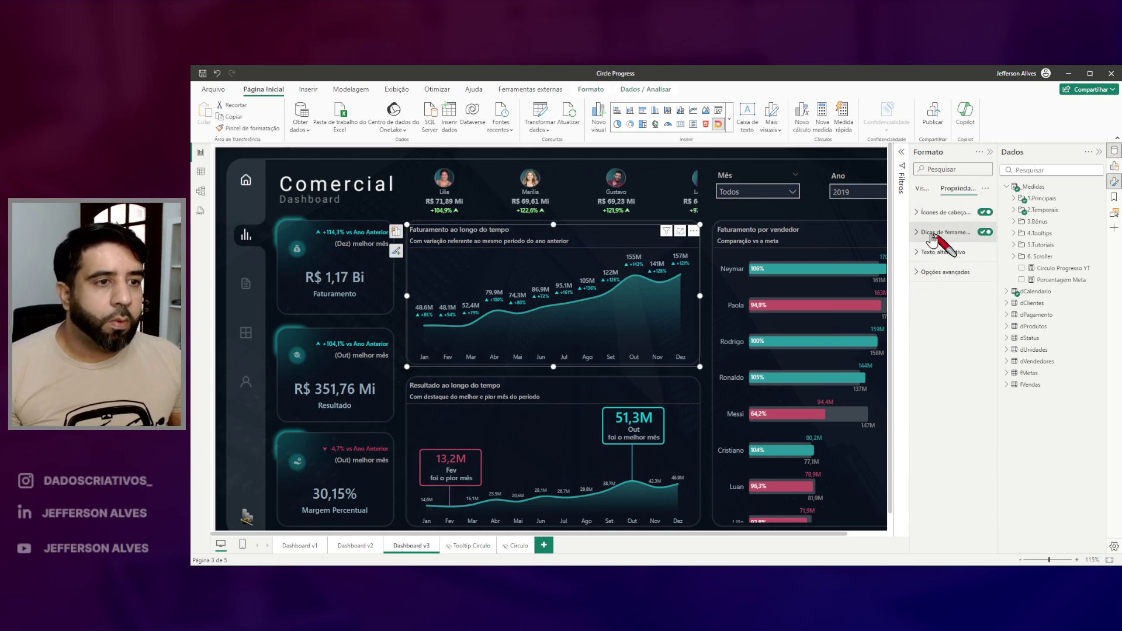
left_click(934, 233)
left_click(970, 306)
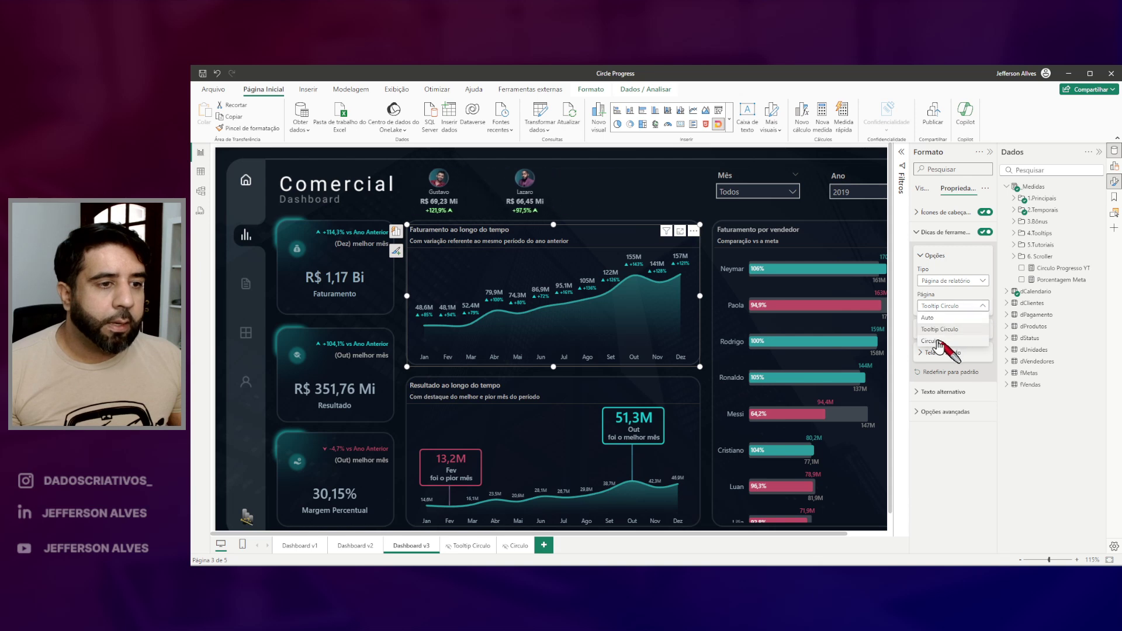
left_click(935, 340)
left_click_drag(952, 317, 999, 328)
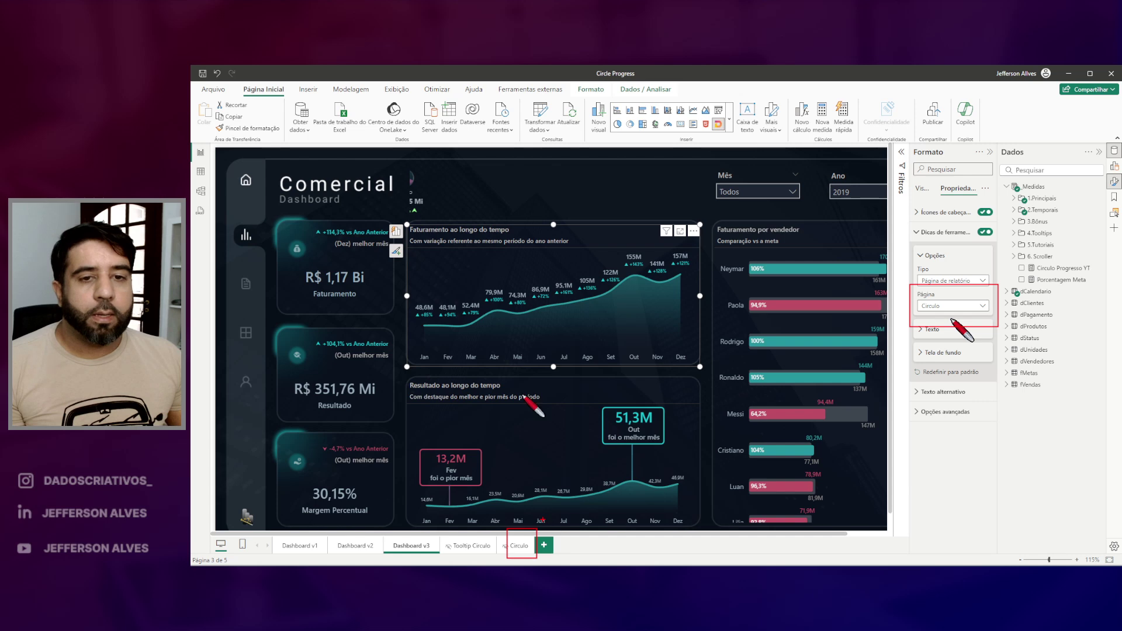
Preview the report-page tooltip on the Junho point of the Faturamento ao longo do tempo chart
mouse_move(518, 325)
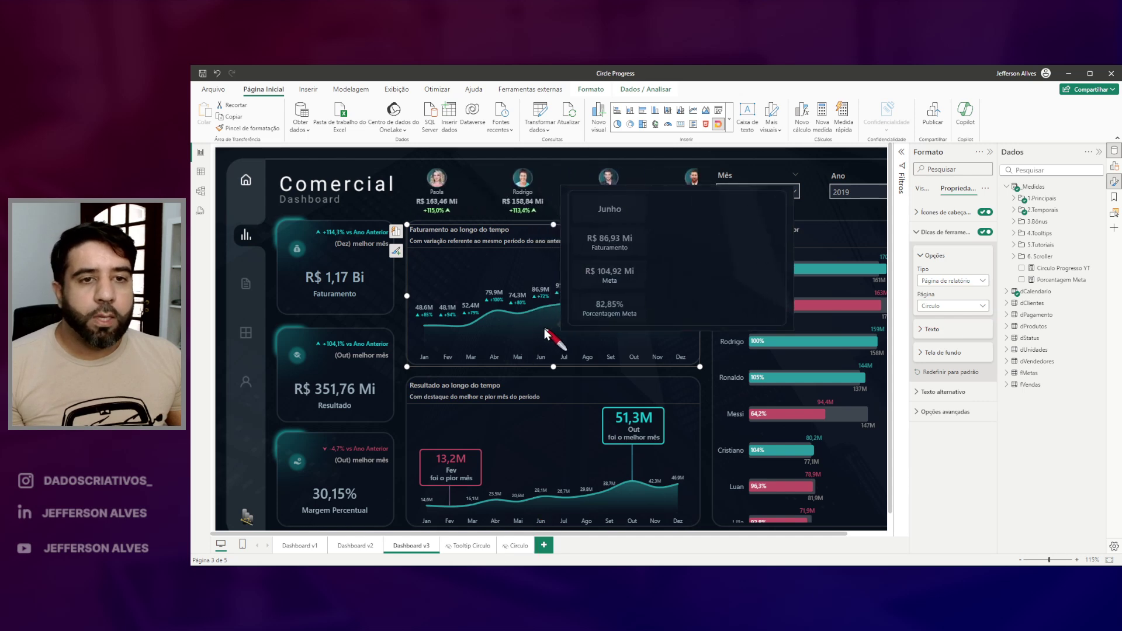
left_click_drag(592, 201, 675, 324)
mouse_move(684, 204)
left_mouse_down()
mouse_move(753, 307)
mouse_move(790, 322)
left_mouse_up()
key("Escape")
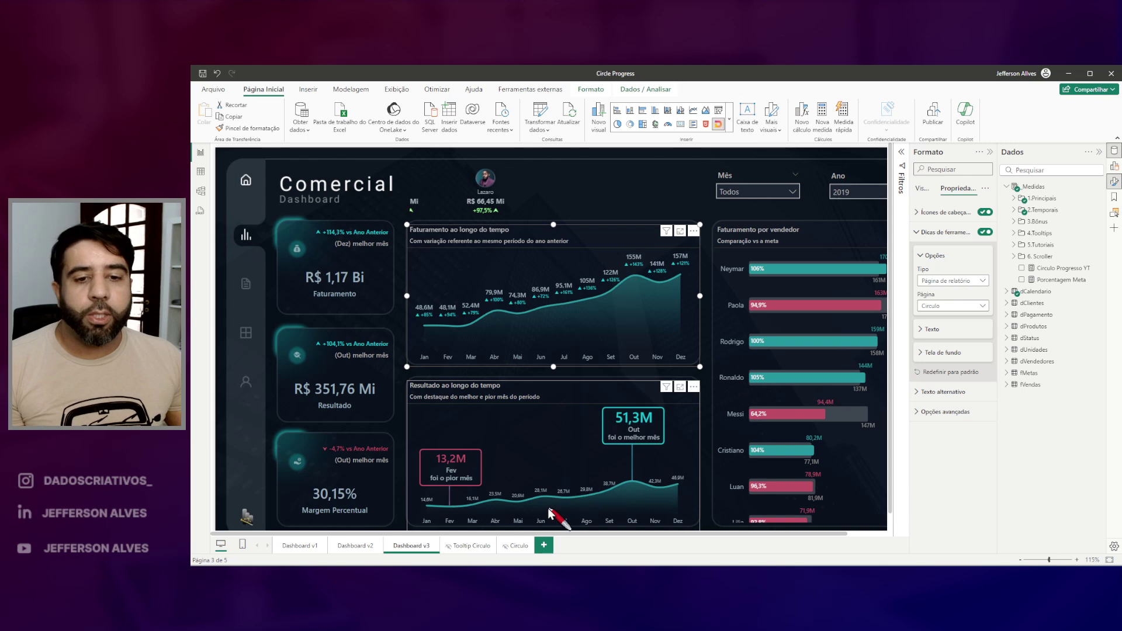
Insert a Cartão (novo) visual on the Circulo page and widen it to fill the empty area beside the existing card
left_click(517, 545)
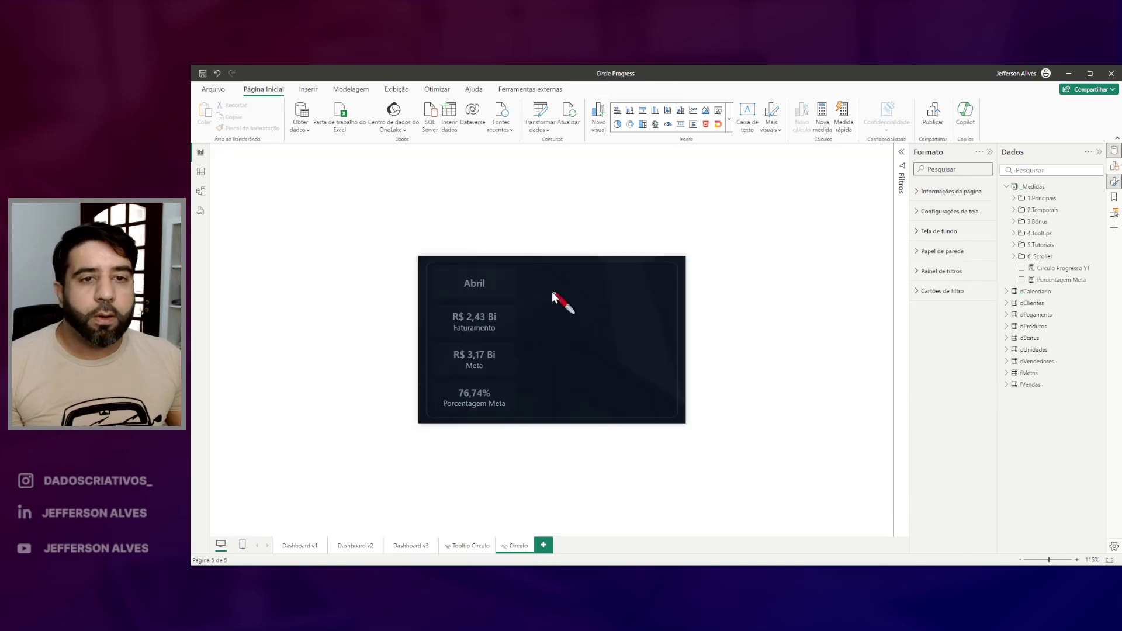
right_click(554, 297)
left_click(579, 327)
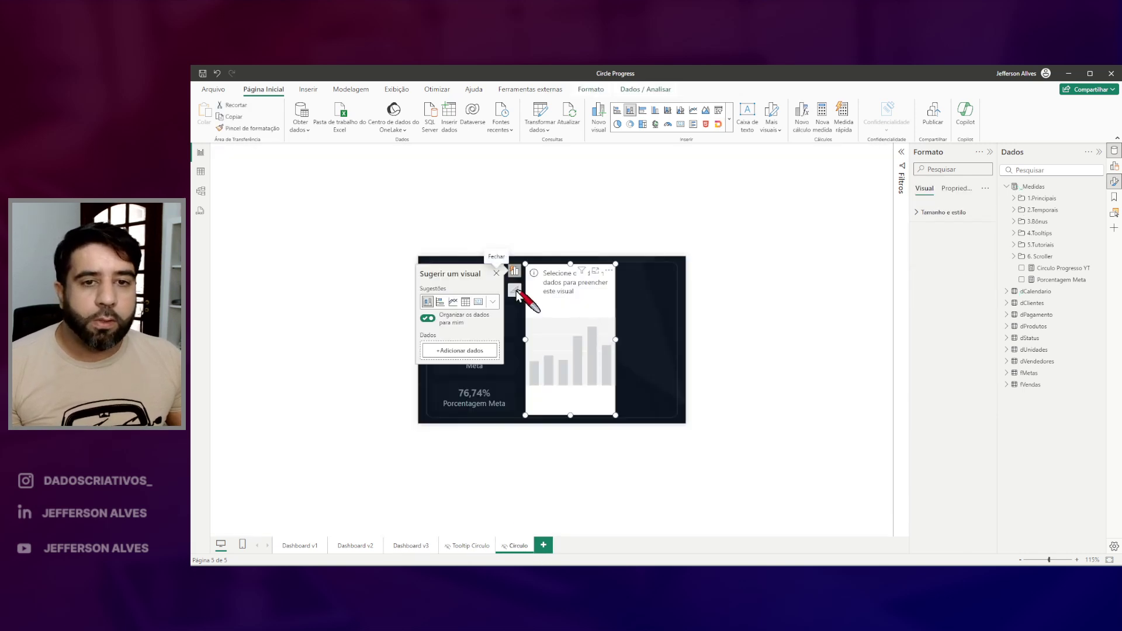
left_click(494, 302)
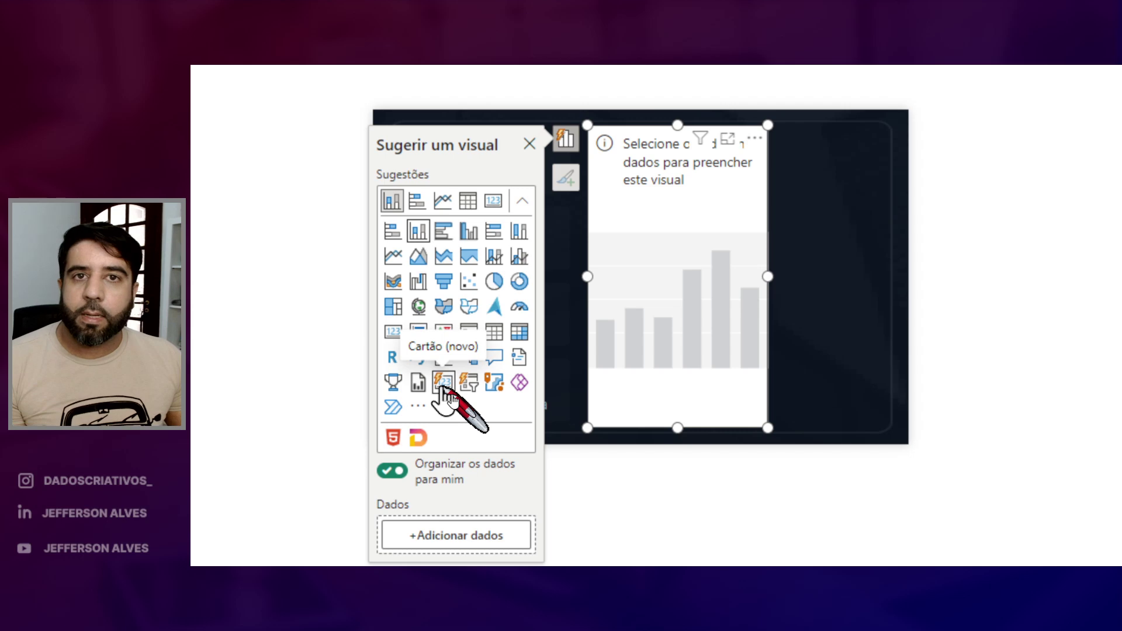
left_click(444, 387)
left_click_drag(768, 277, 891, 286)
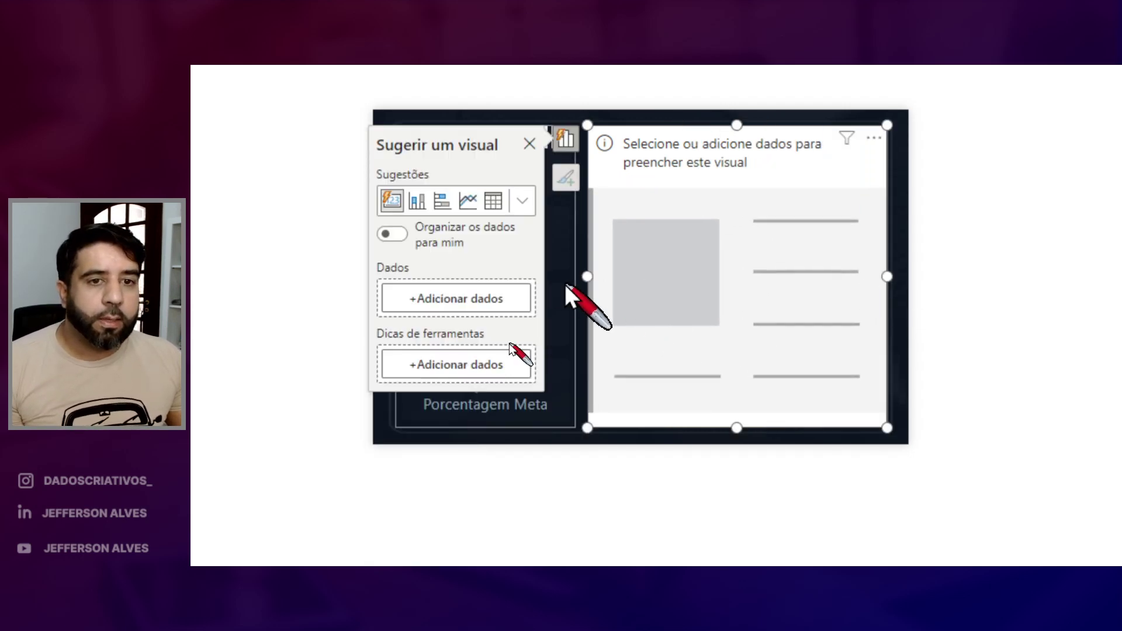
left_click_drag(591, 276, 581, 282)
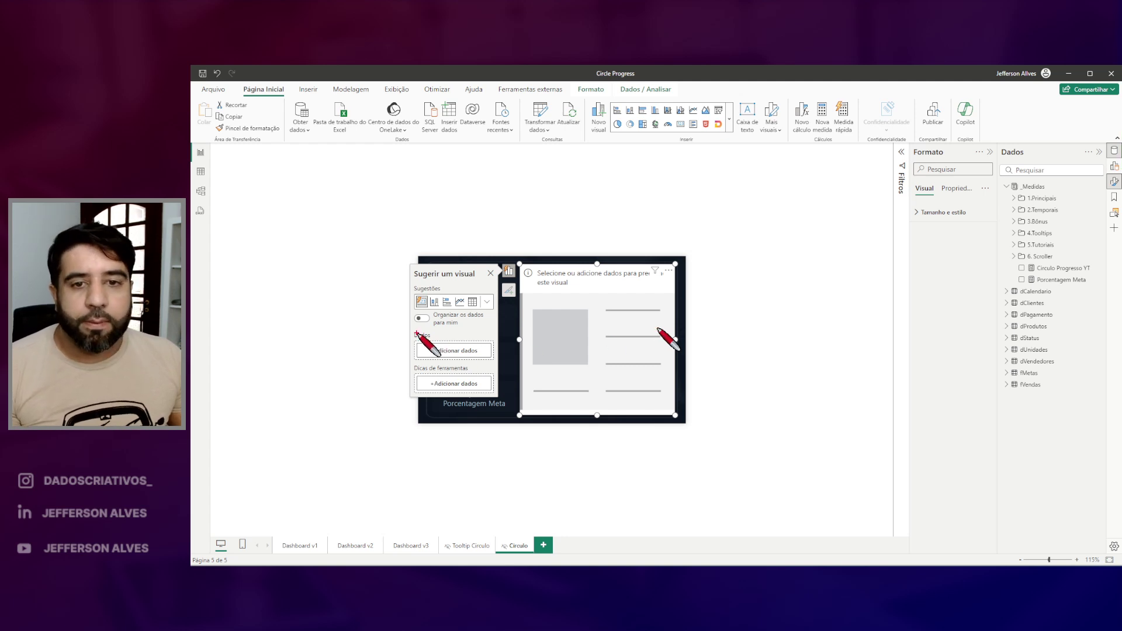
left_click_drag(425, 349, 495, 367)
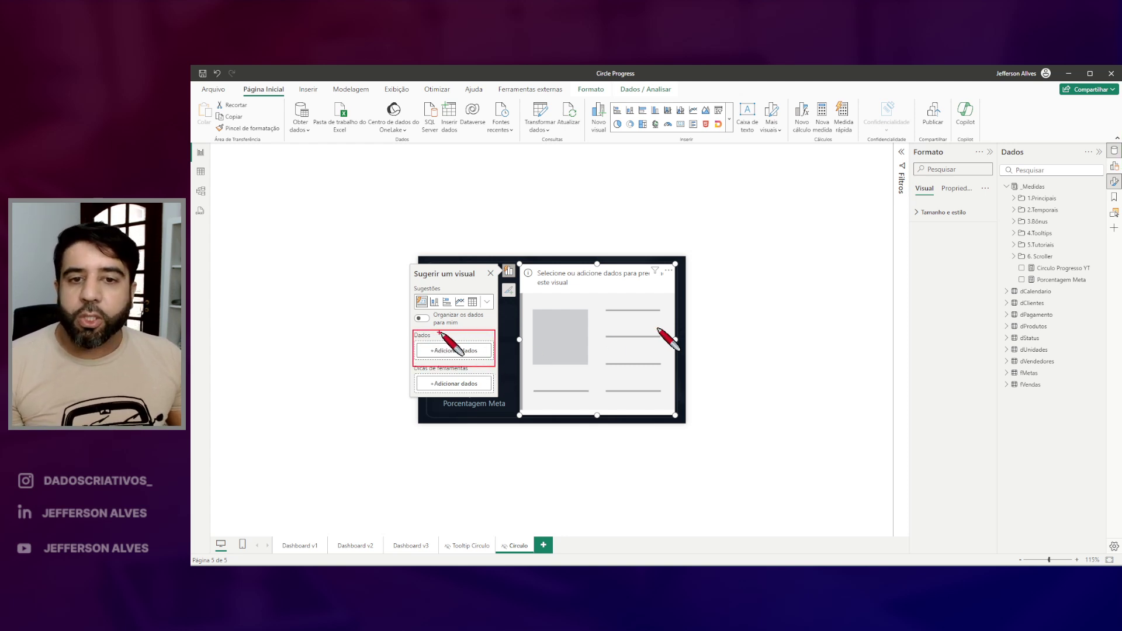
key("Escape")
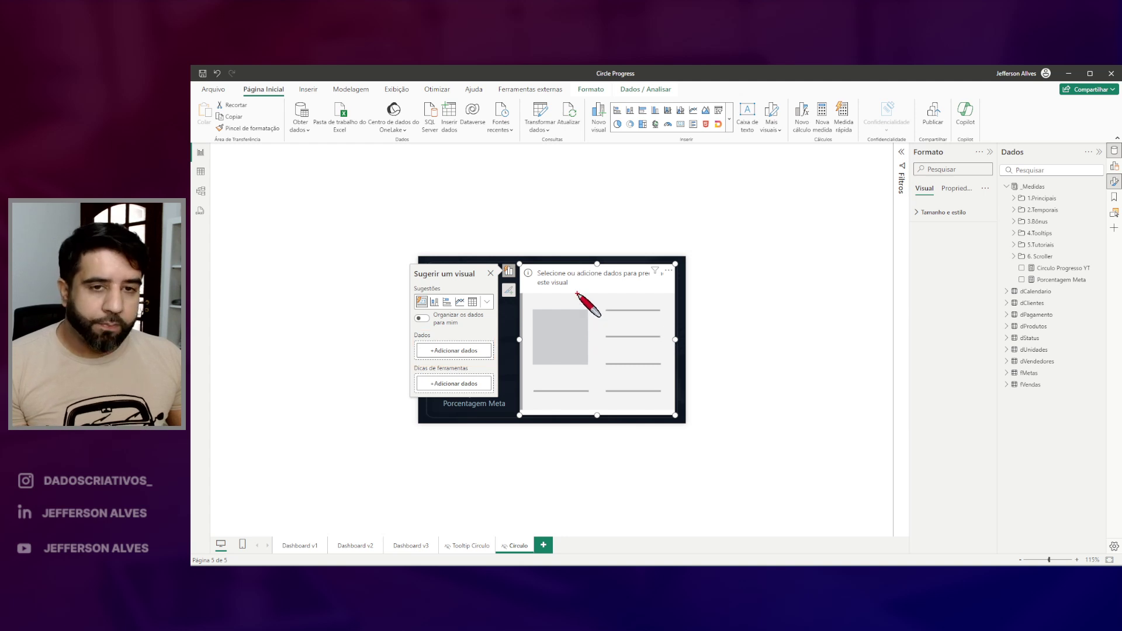
mouse_move(577, 283)
left_mouse_down()
mouse_move(766, 221)
mouse_move(815, 221)
left_mouse_up()
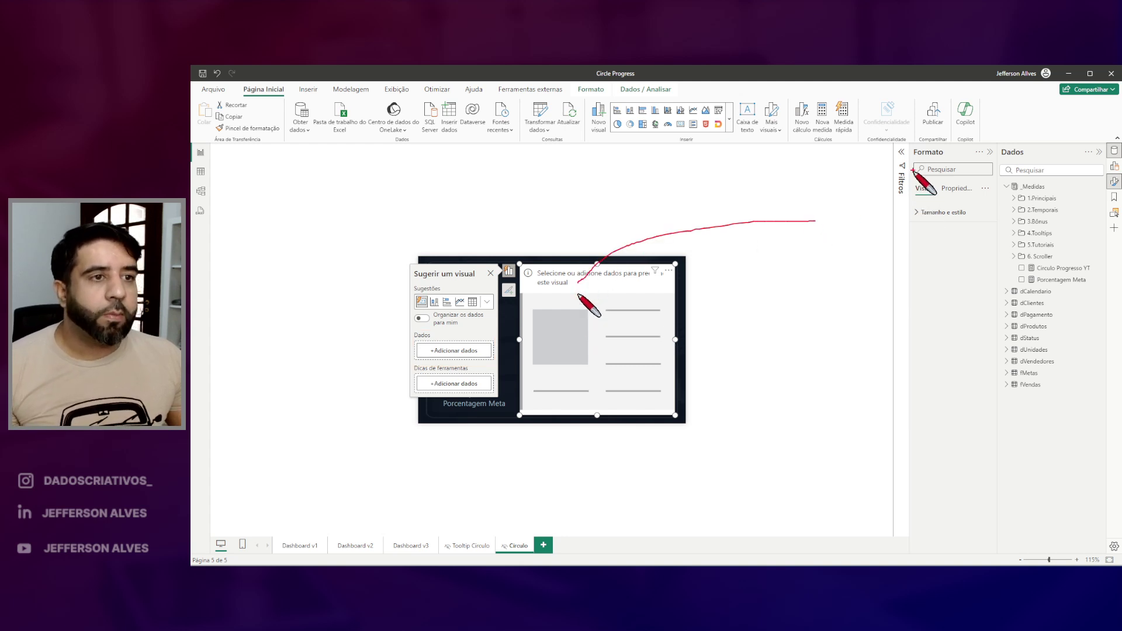
left_click_drag(910, 149, 996, 377)
left_click_drag(931, 252, 945, 252)
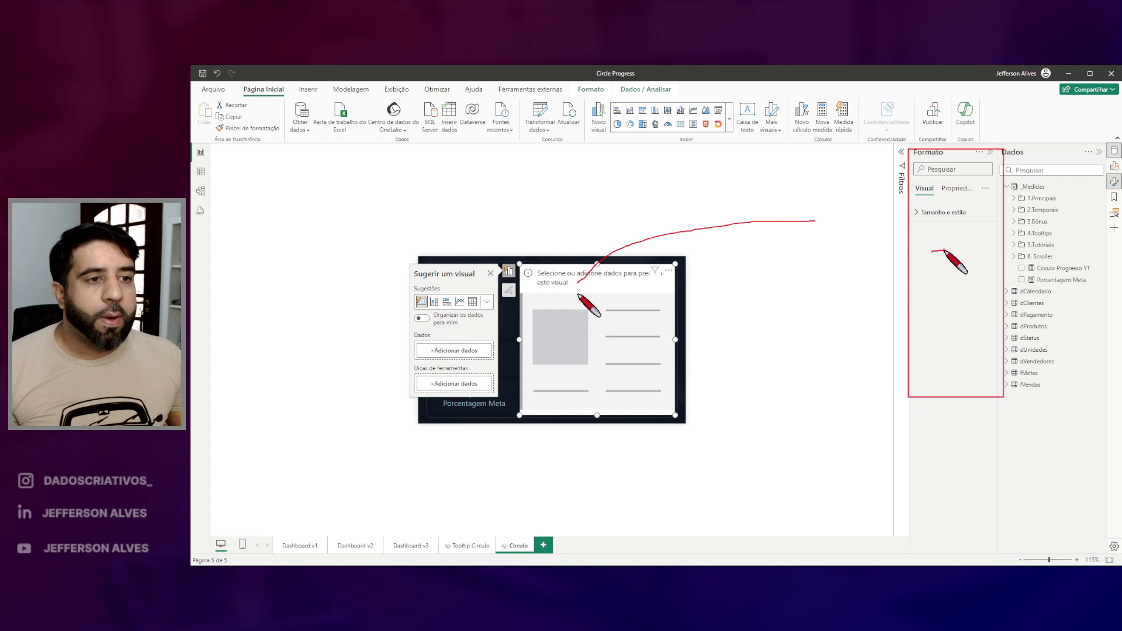
key("Escape")
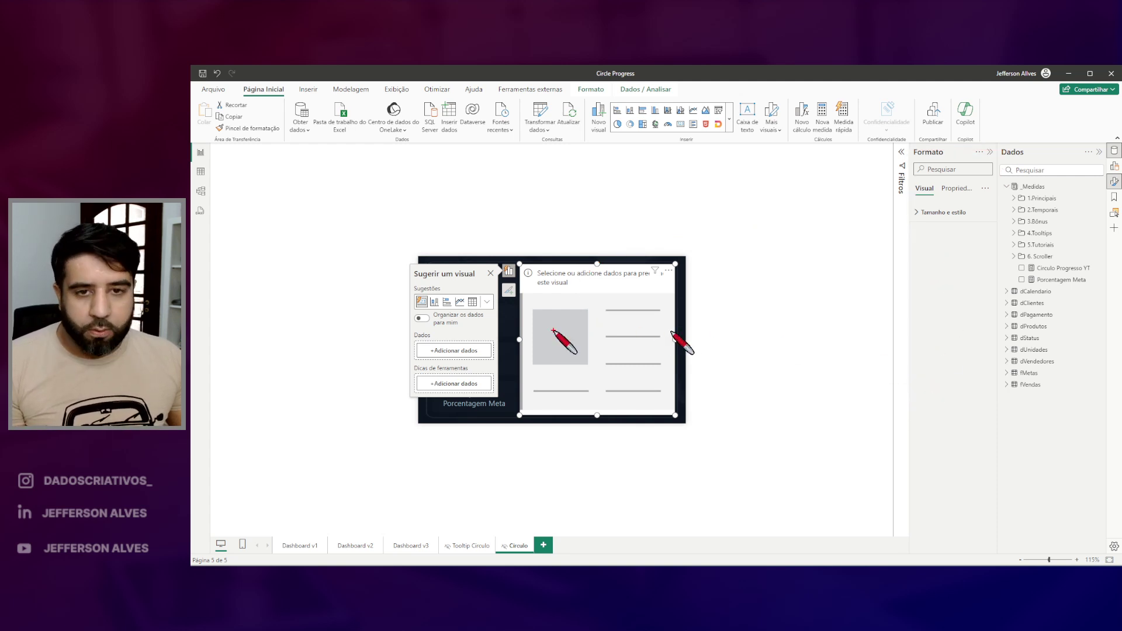
mouse_move(409, 331)
left_mouse_down()
mouse_move(465, 367)
mouse_move(498, 370)
left_mouse_up()
key("Escape")
Add the Porcentagem Meta measure to the new card's data
left_click(1016, 199)
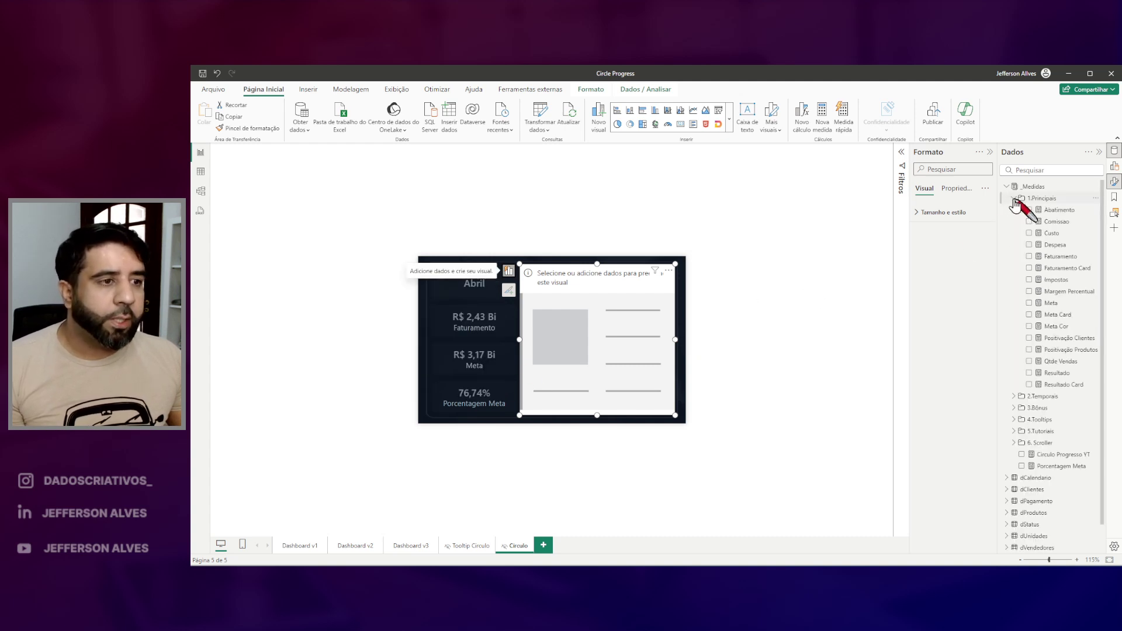
left_click(1015, 200)
mouse_move(1055, 280)
left_mouse_down()
mouse_move(738, 310)
mouse_move(1046, 262)
mouse_move(1056, 279)
left_mouse_up()
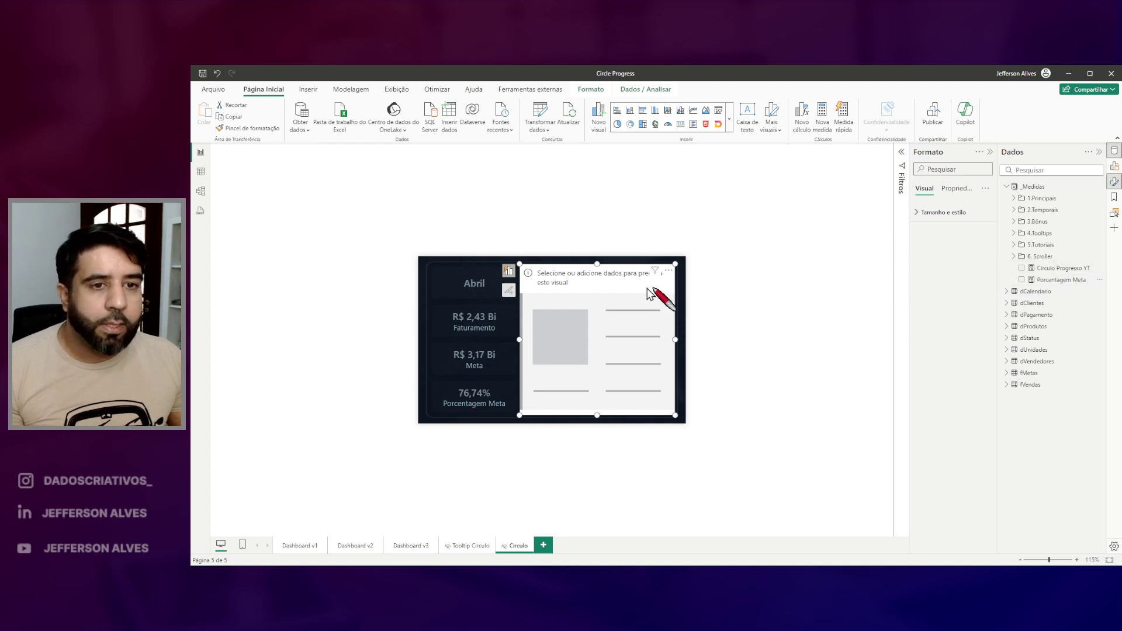
left_click(509, 272)
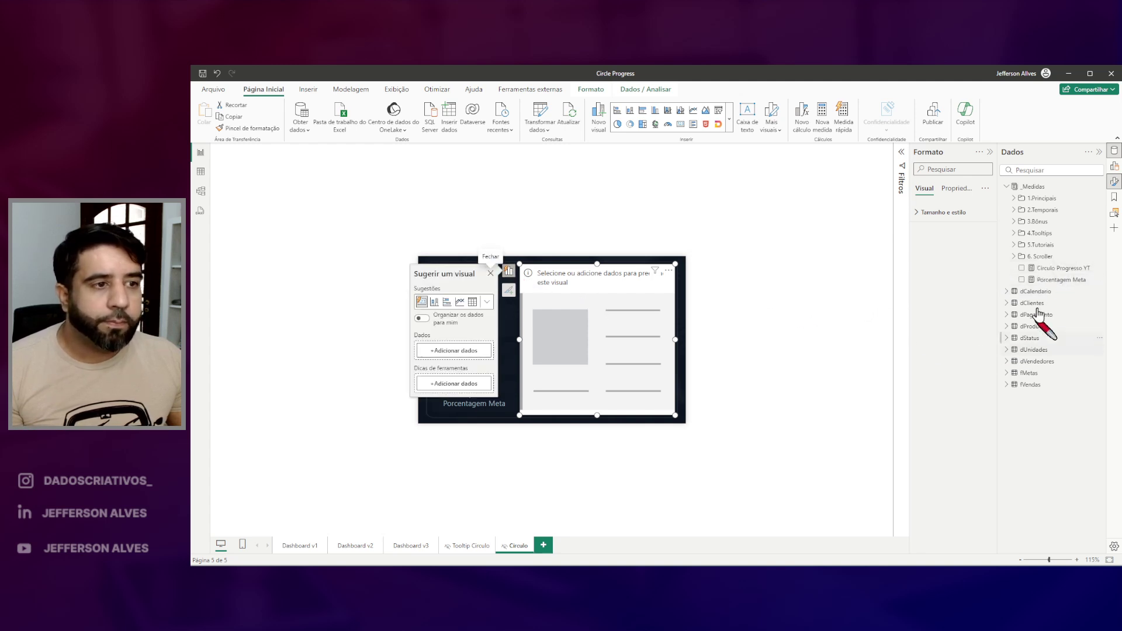
left_click_drag(1056, 281, 468, 354)
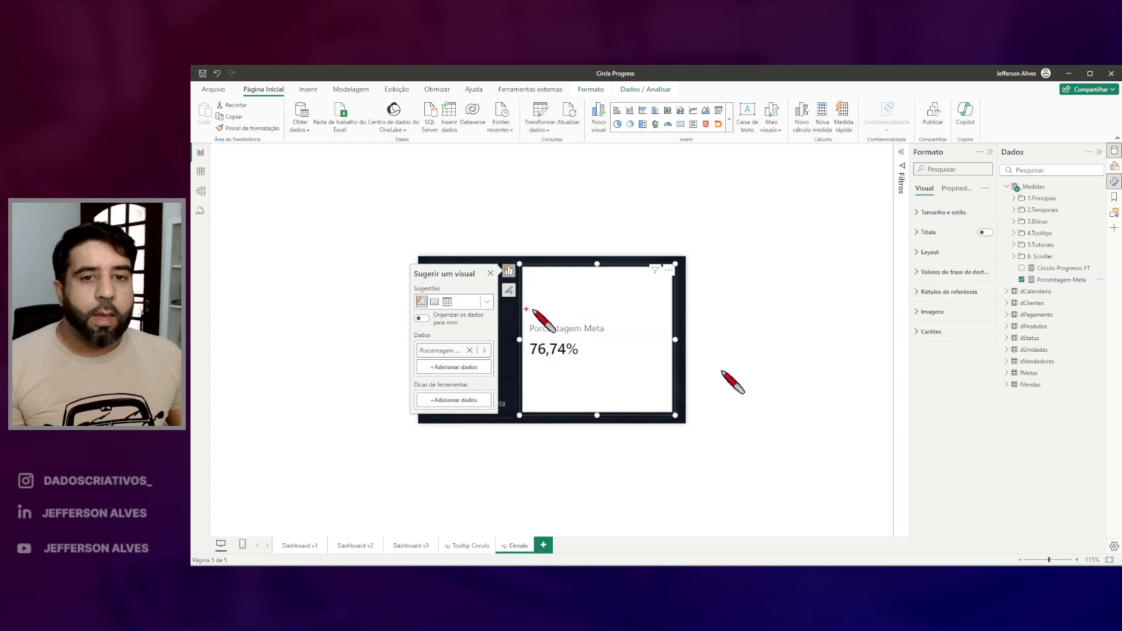
left_click_drag(407, 328, 503, 379)
mouse_move(914, 188)
left_mouse_down()
mouse_move(925, 304)
mouse_move(983, 399)
mouse_move(1001, 405)
left_mouse_up()
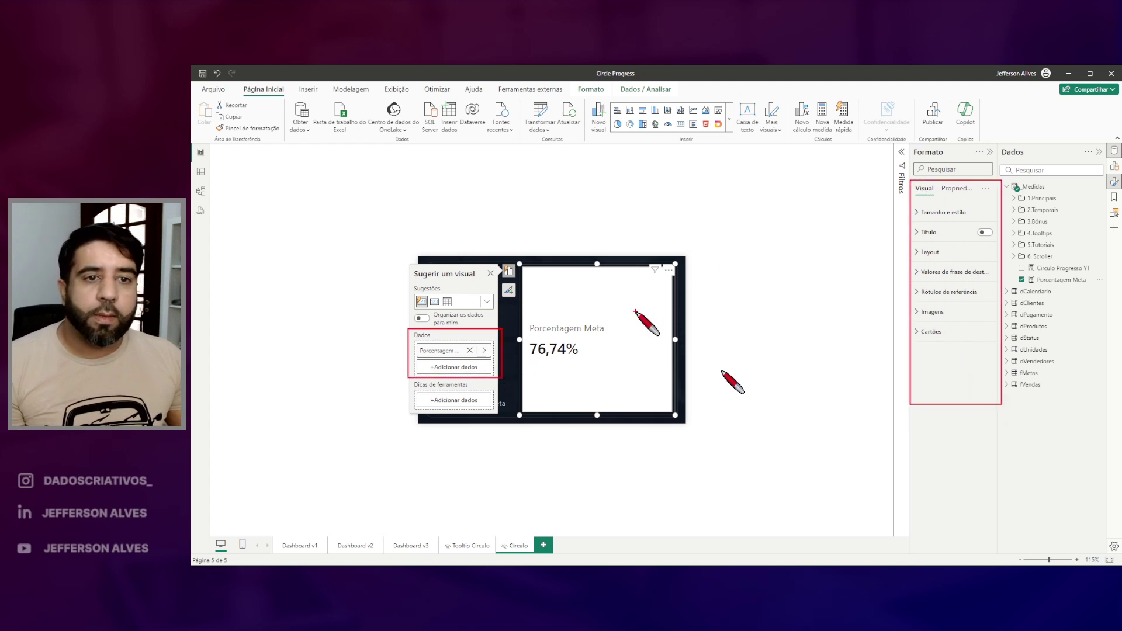
key("Escape")
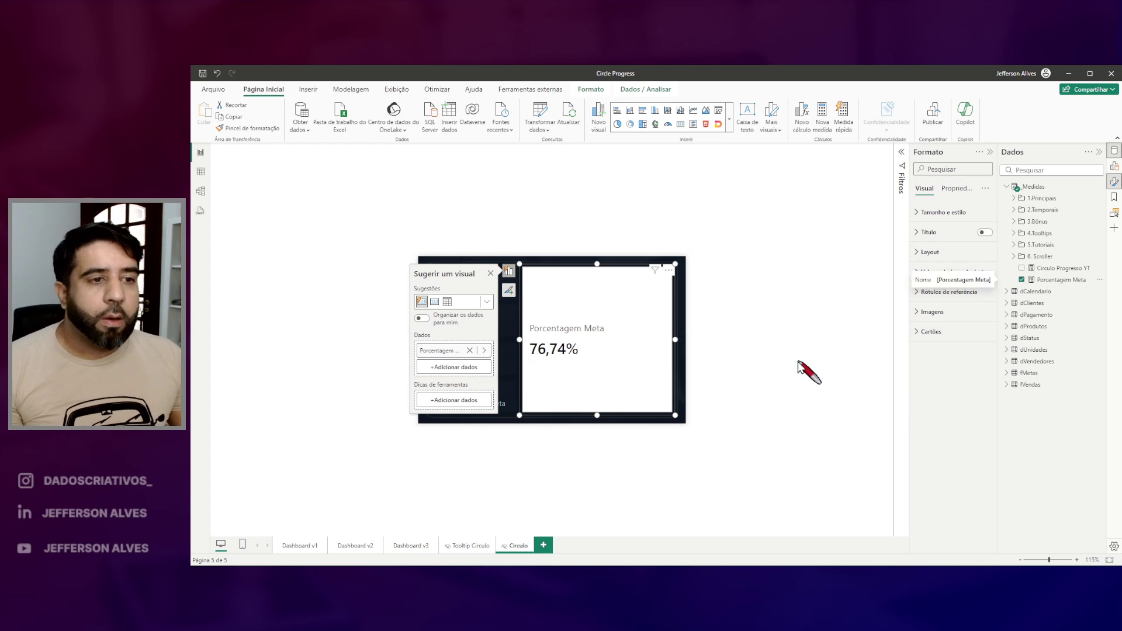
left_click(919, 316)
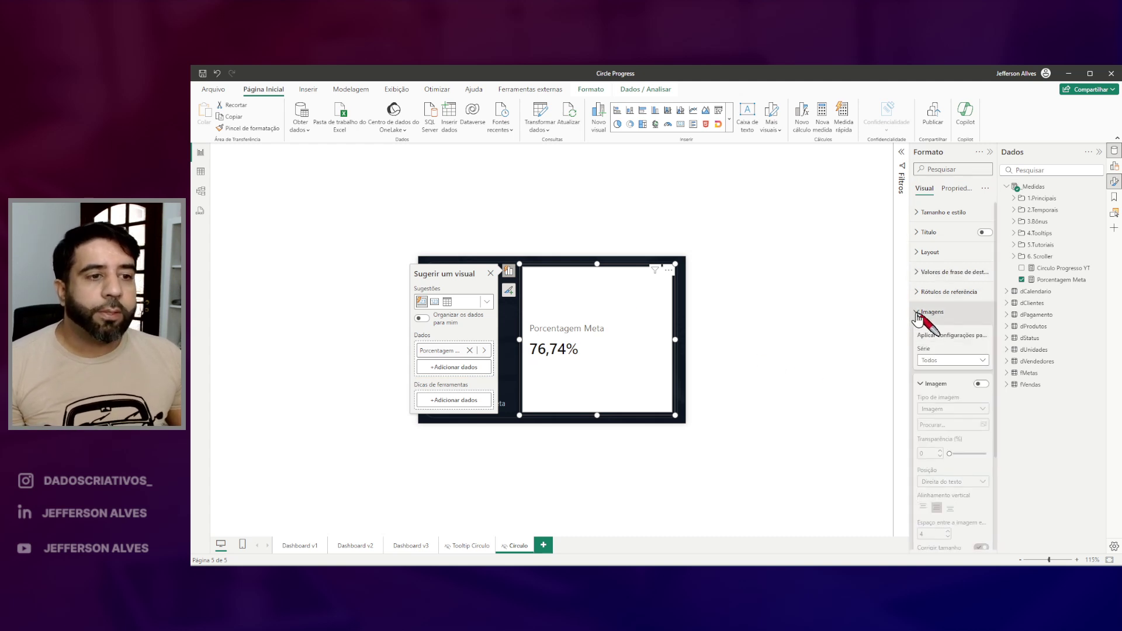
left_click(919, 315)
mouse_move(537, 317)
left_mouse_down()
mouse_move(625, 376)
mouse_move(864, 274)
mouse_move(914, 283)
mouse_move(910, 311)
left_mouse_up()
key("Escape")
Enable the image on the new card for all series and set its image type to URL da Imagem
left_click(929, 312)
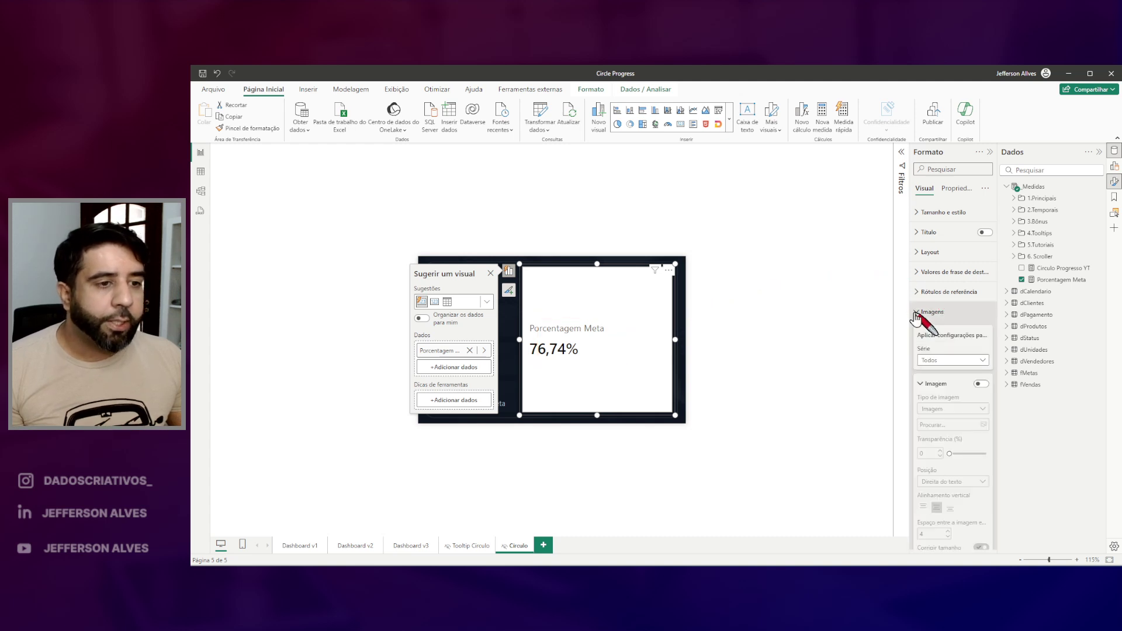
left_click(920, 384)
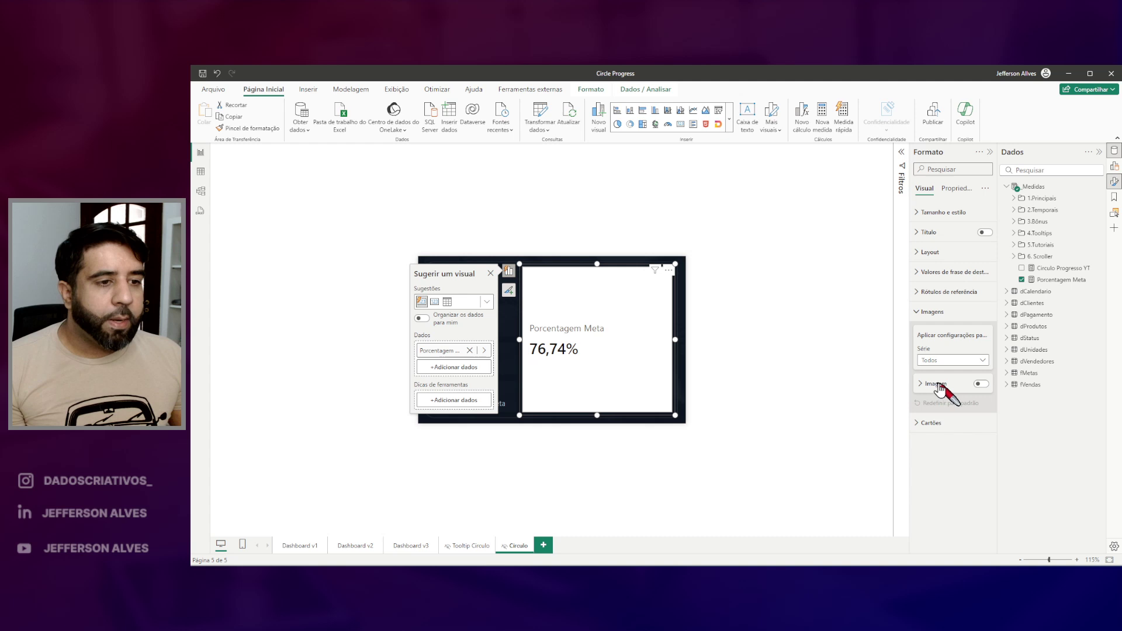
left_click(982, 384)
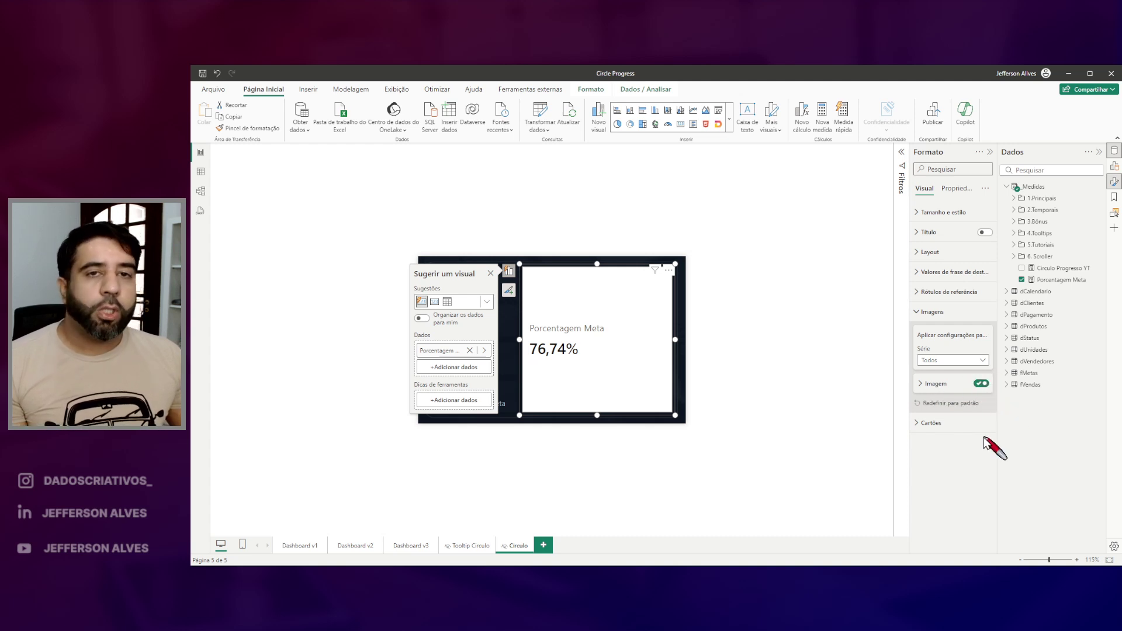
left_click(921, 384)
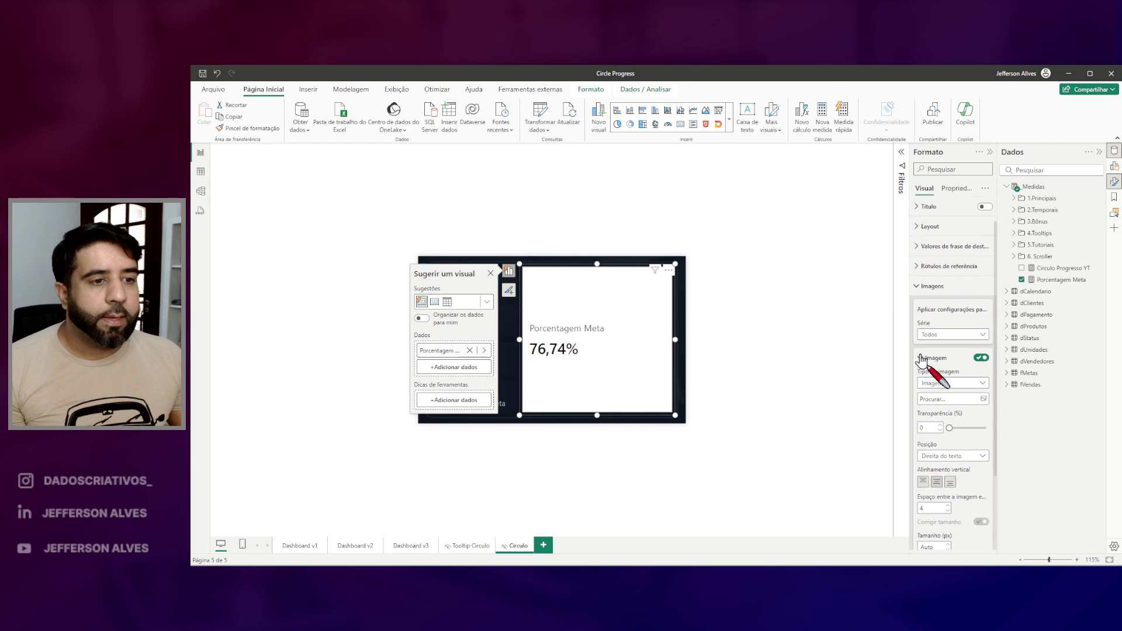
left_click_drag(914, 291, 1002, 330)
key("Escape")
key("ctrl+1")
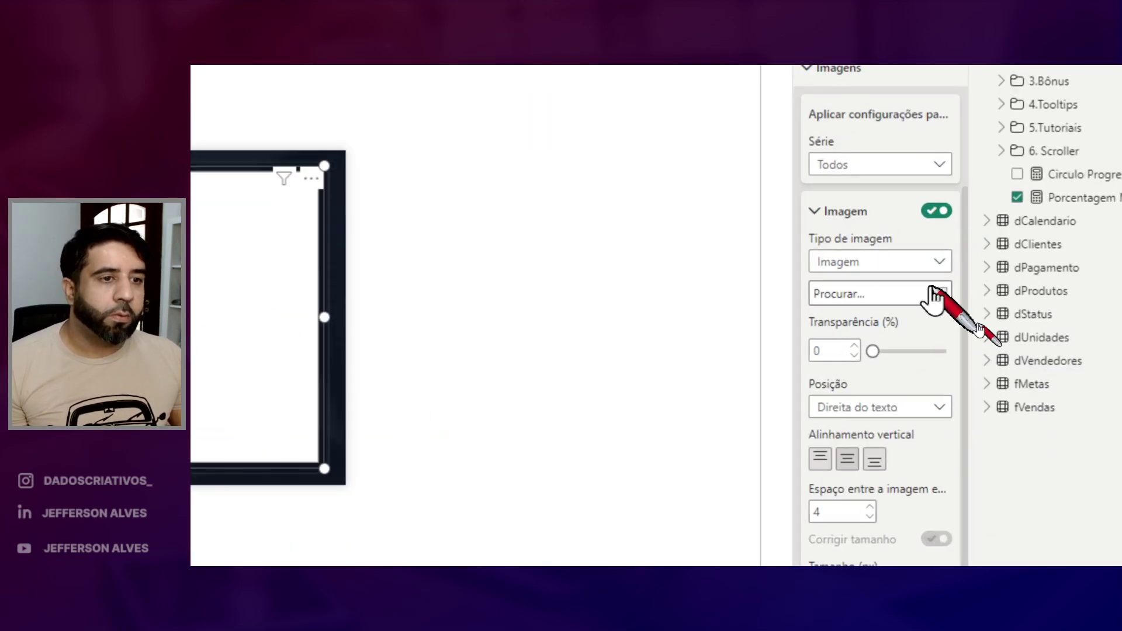
left_click(939, 261)
left_click(862, 310)
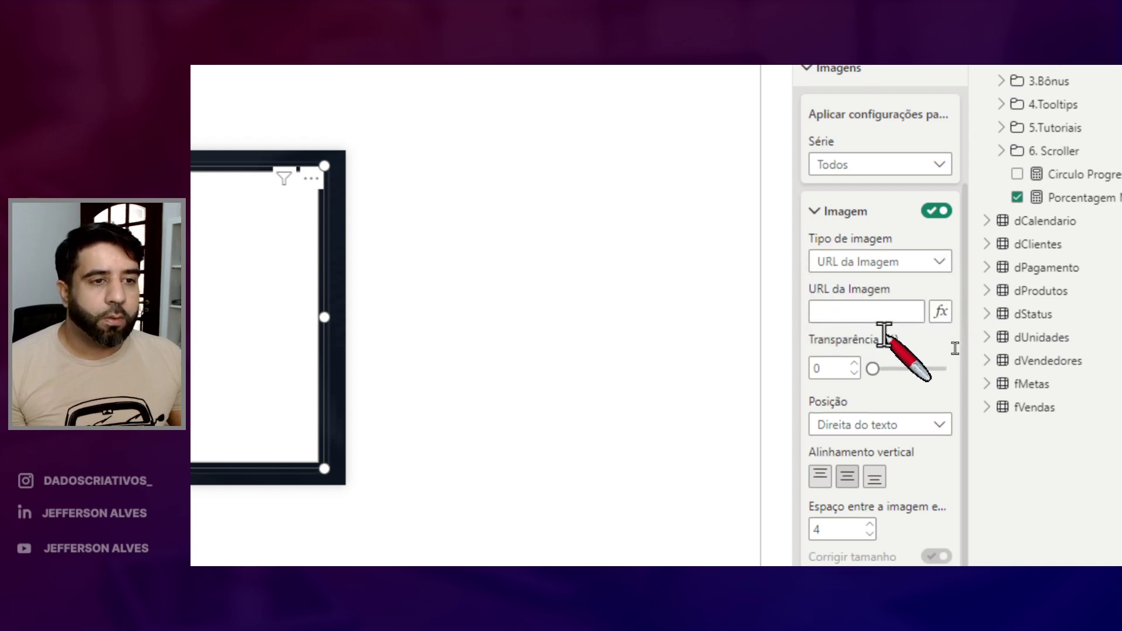
mouse_move(818, 247)
left_mouse_down()
mouse_move(924, 294)
mouse_move(938, 325)
mouse_move(947, 298)
mouse_move(933, 311)
mouse_move(921, 236)
mouse_move(1006, 171)
left_mouse_up()
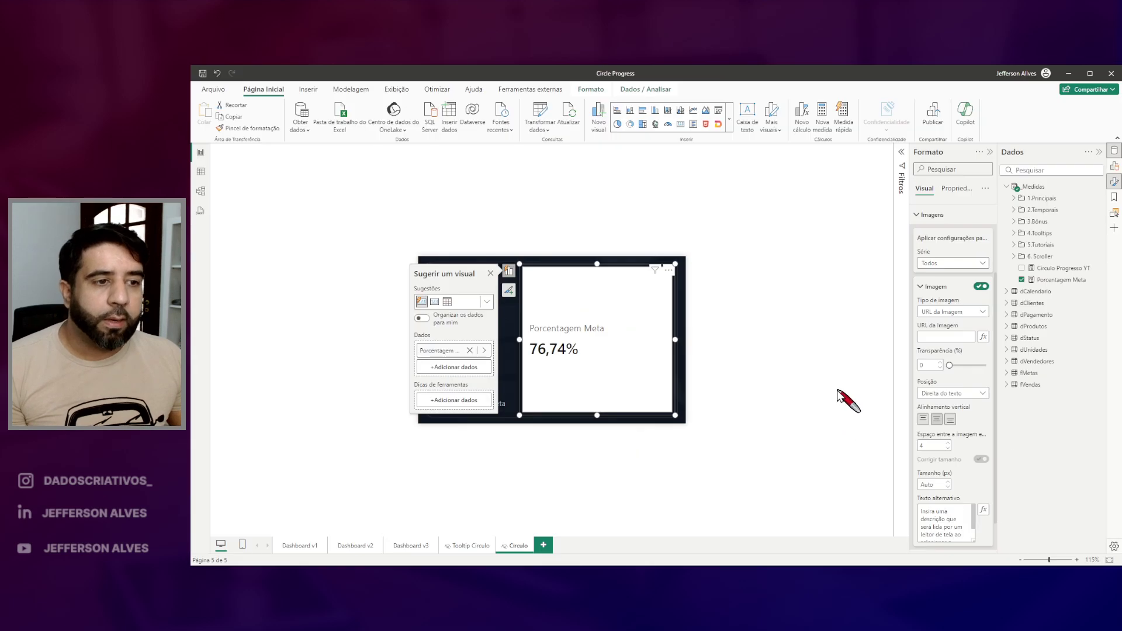
Base the card's image URL on the field value of the Circulo Progresso YT measure using conditional formatting
left_click(984, 337)
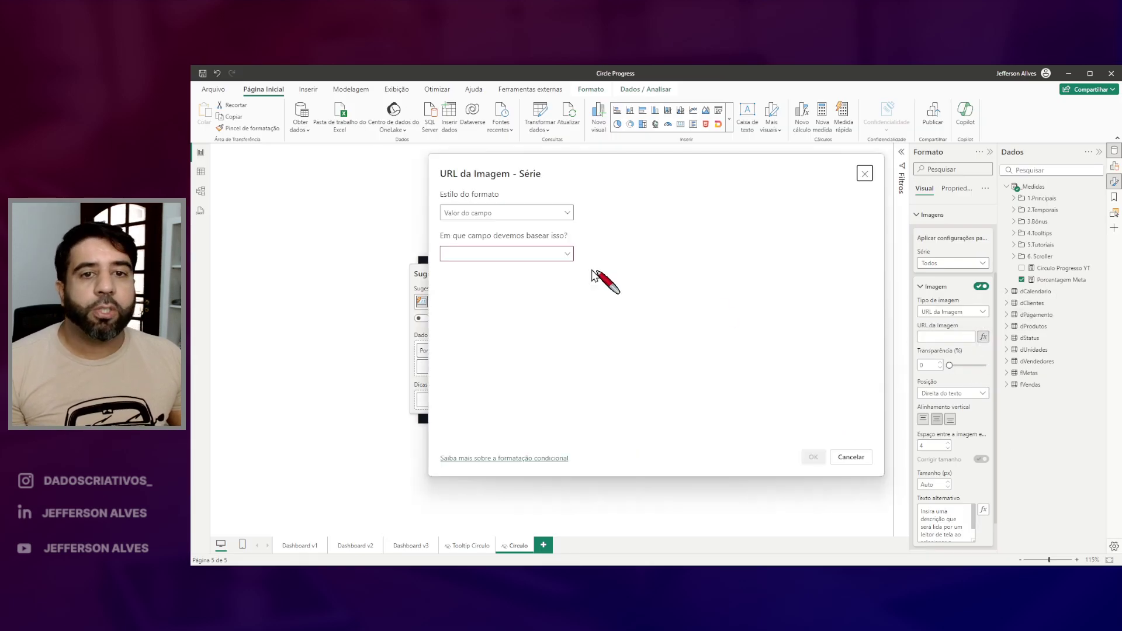
left_click(568, 254)
left_click(448, 288)
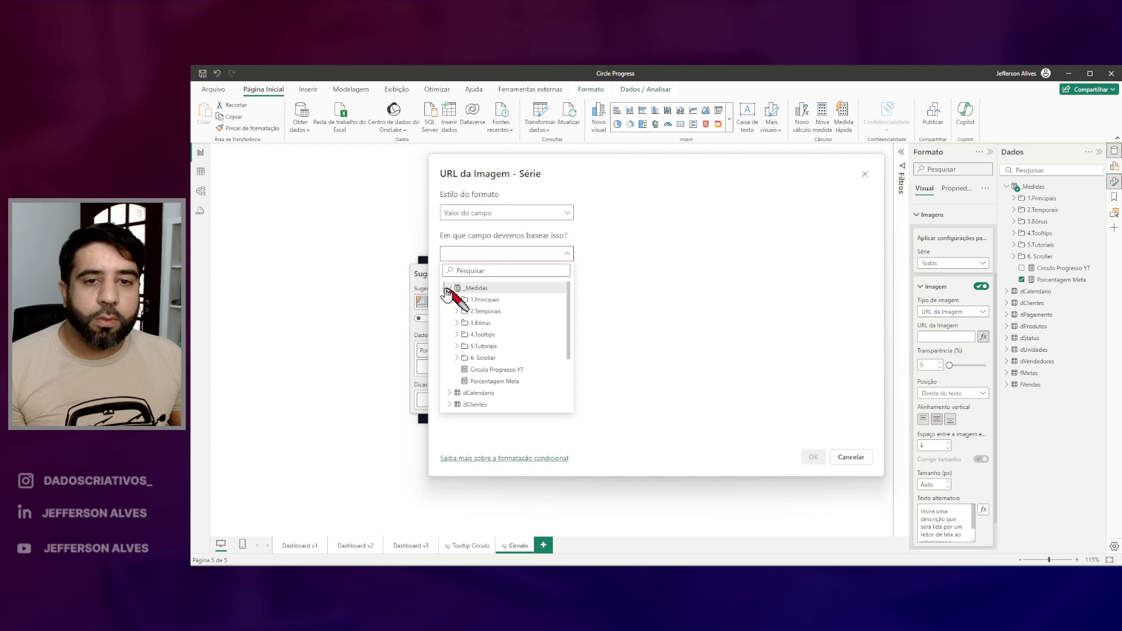
left_click_drag(453, 358, 534, 379)
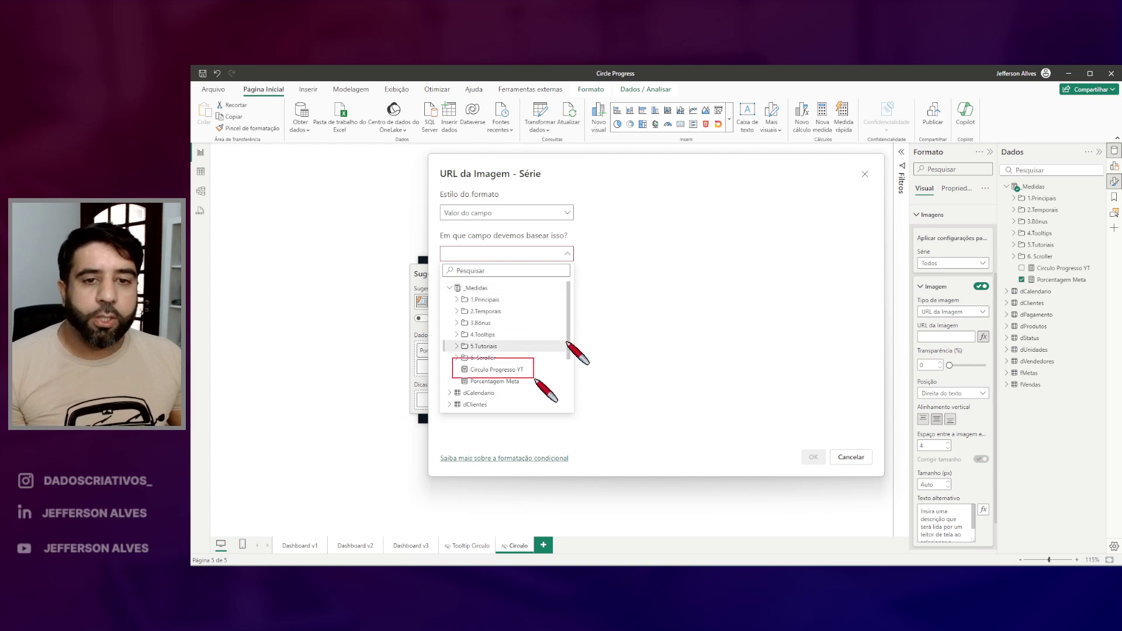
left_click(509, 369)
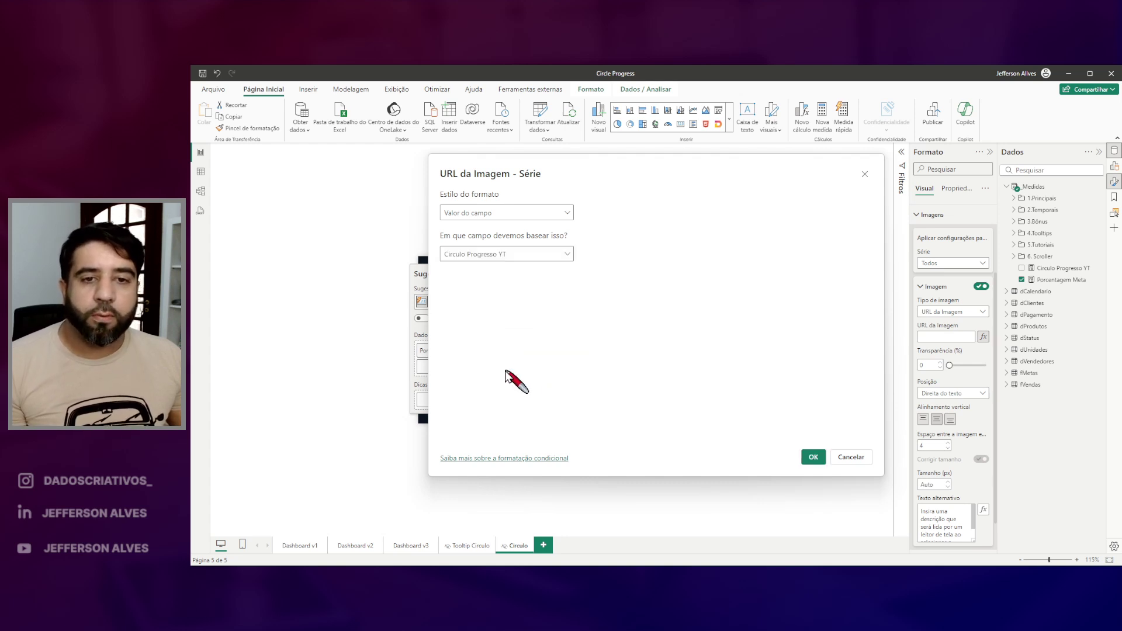
left_click(813, 457)
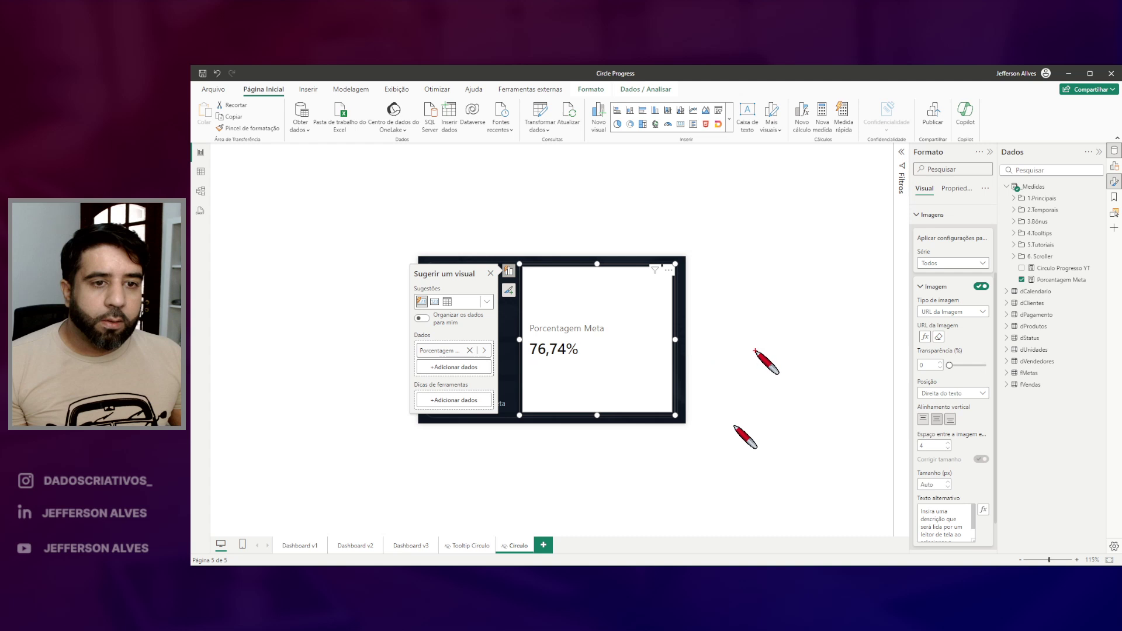
Set the data category of the Circulo Progresso YT measure to URL da Imagem
left_click_drag(611, 329, 649, 375)
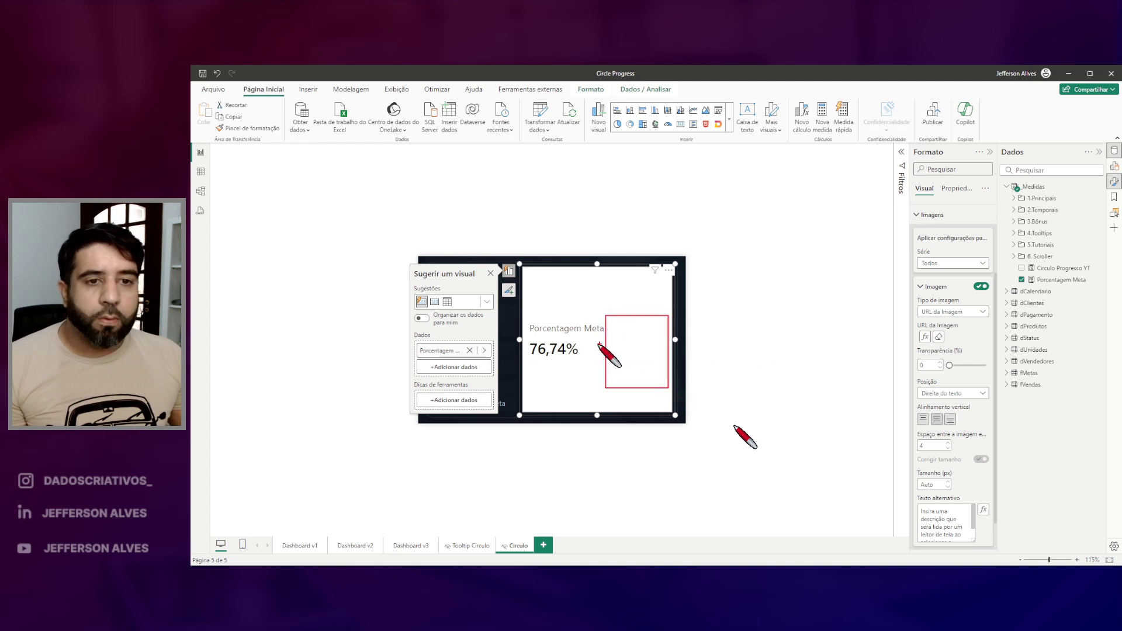
key("Escape")
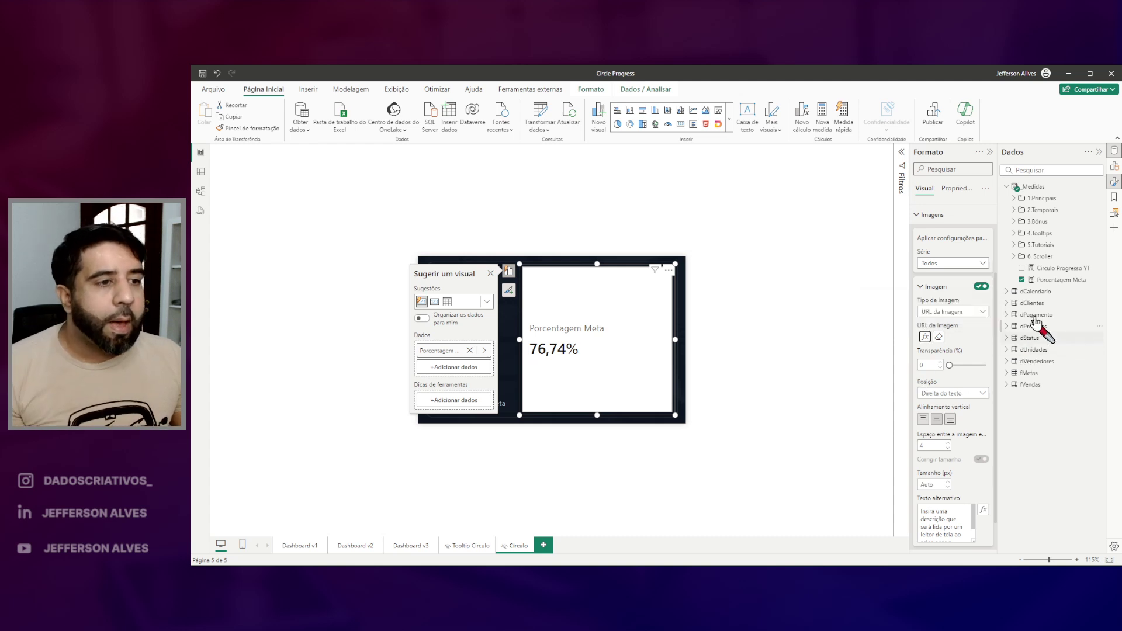
left_click(1059, 269)
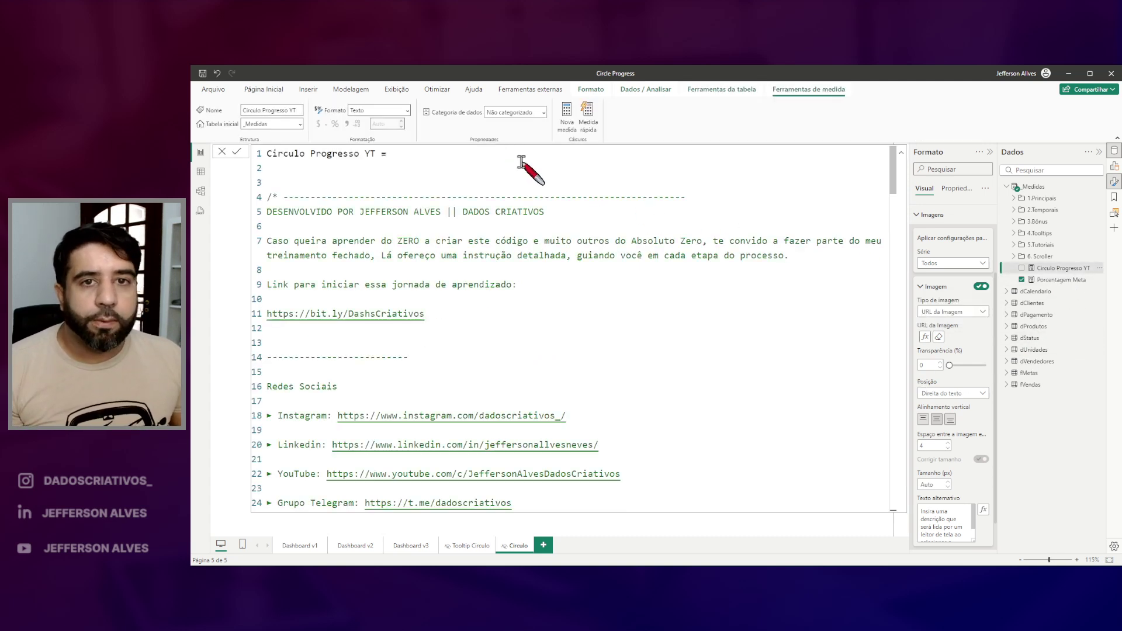
left_click_drag(412, 94, 554, 136)
key("Escape")
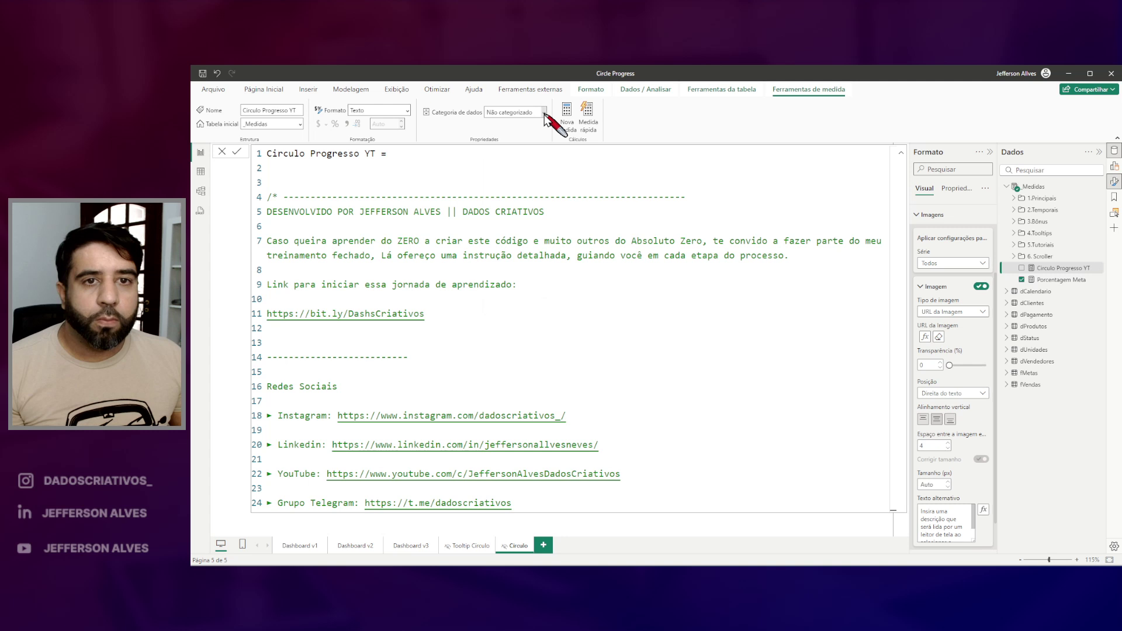
left_click(544, 113)
key("ctrl+2")
left_click_drag(489, 286, 537, 307)
key("Escape")
left_click(518, 295)
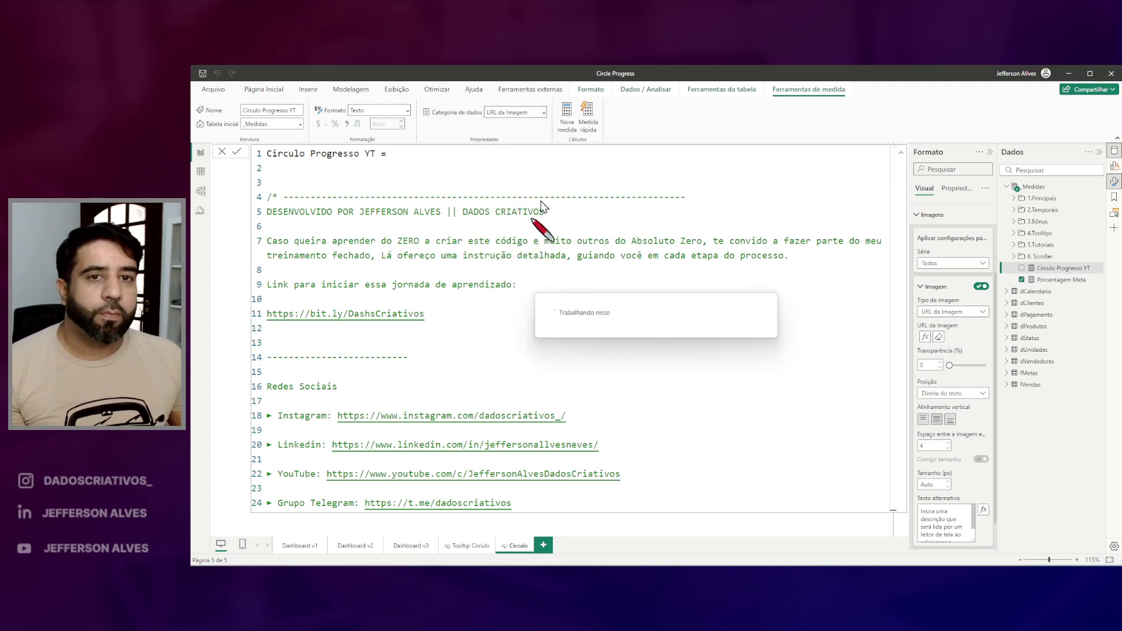
left_click(521, 169)
key("Escape")
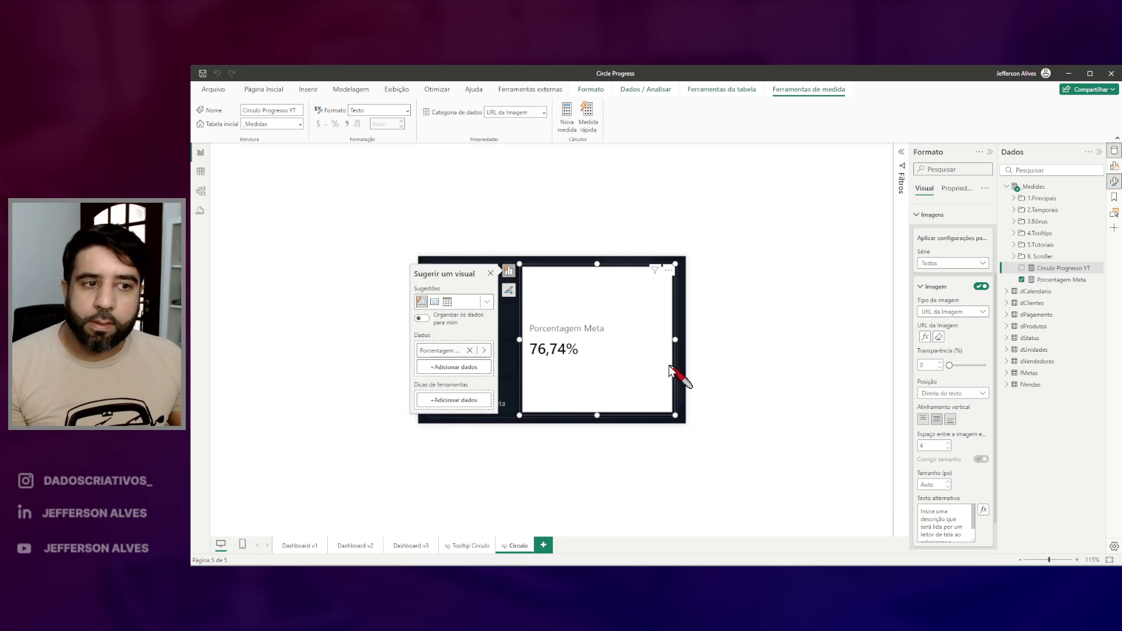
Set the image size on the new card to 100 px
scroll(971, 443, "down", 1)
left_click_drag(916, 439, 967, 466)
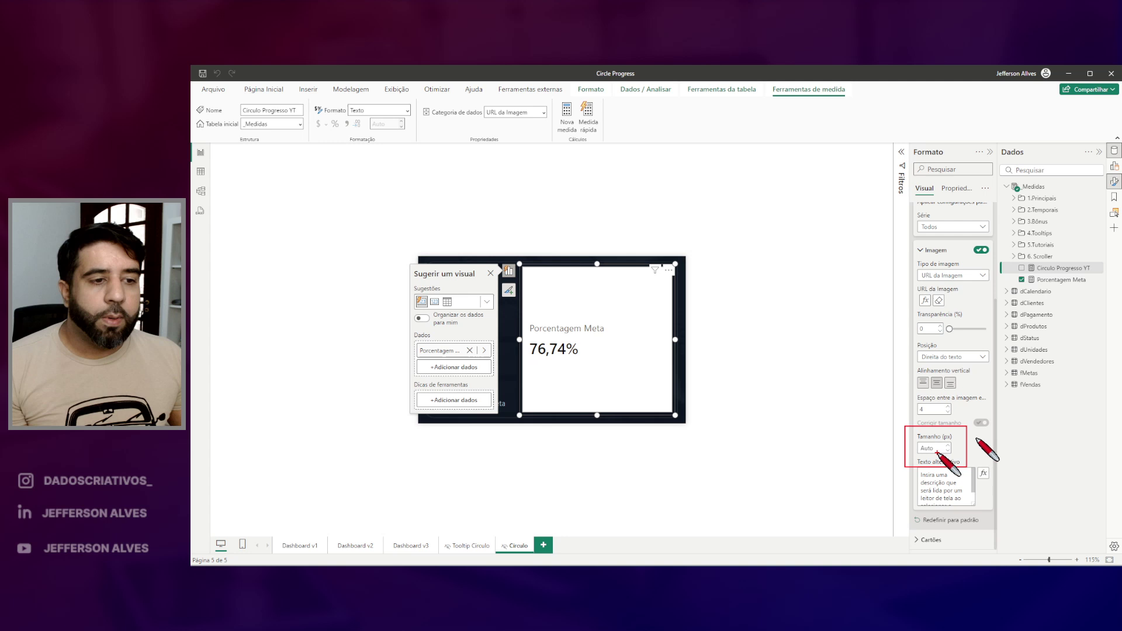
left_click_drag(927, 432, 943, 440)
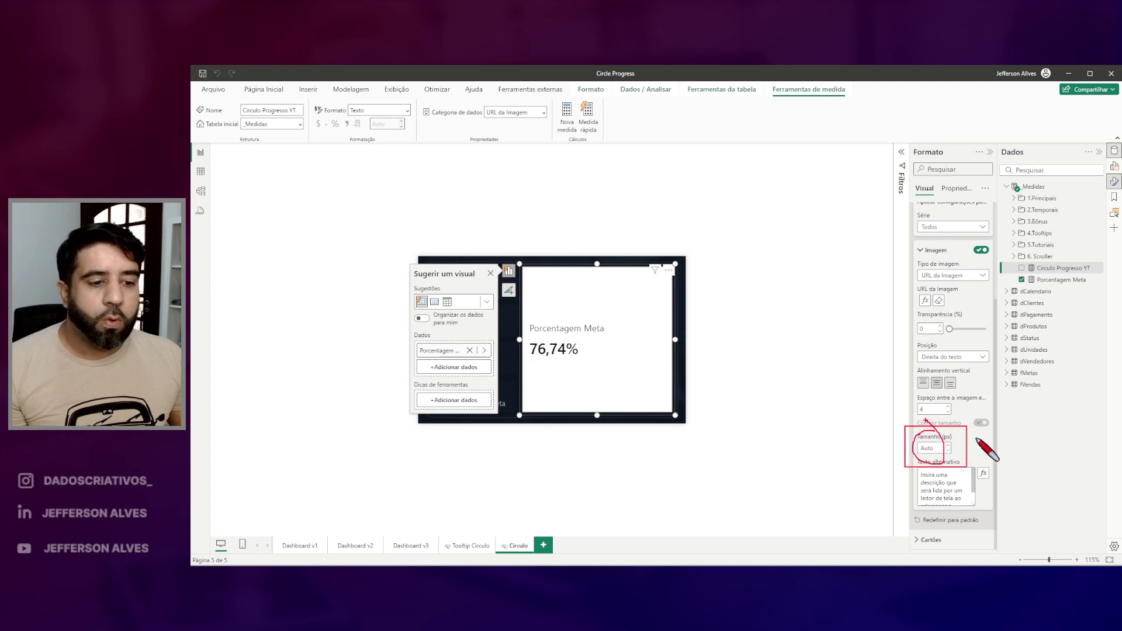
key("Escape")
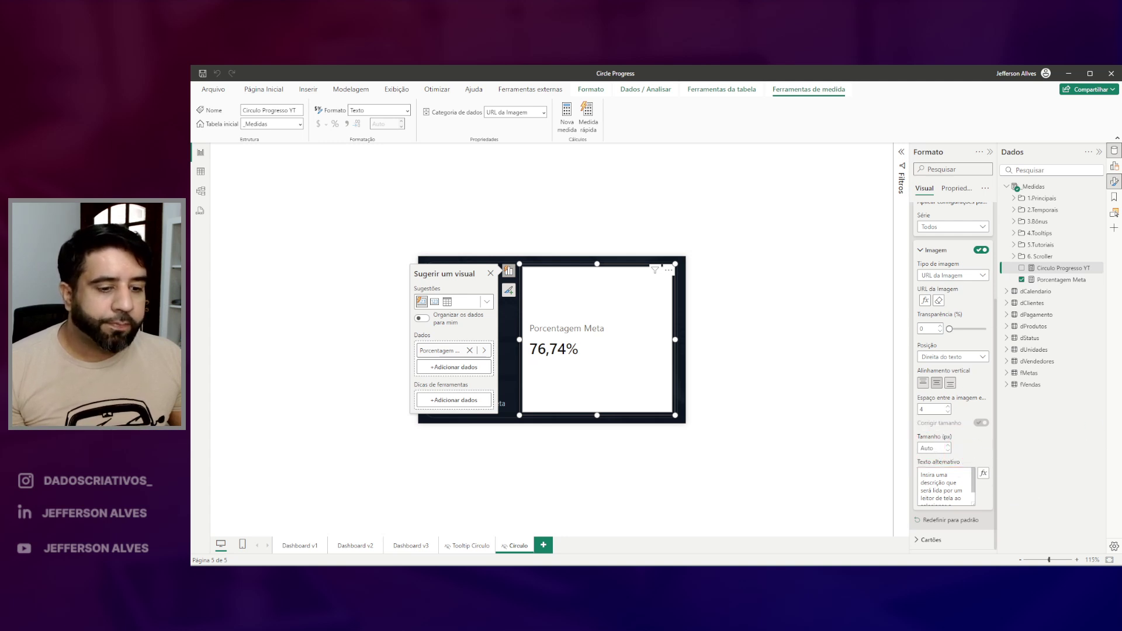
left_click(930, 448)
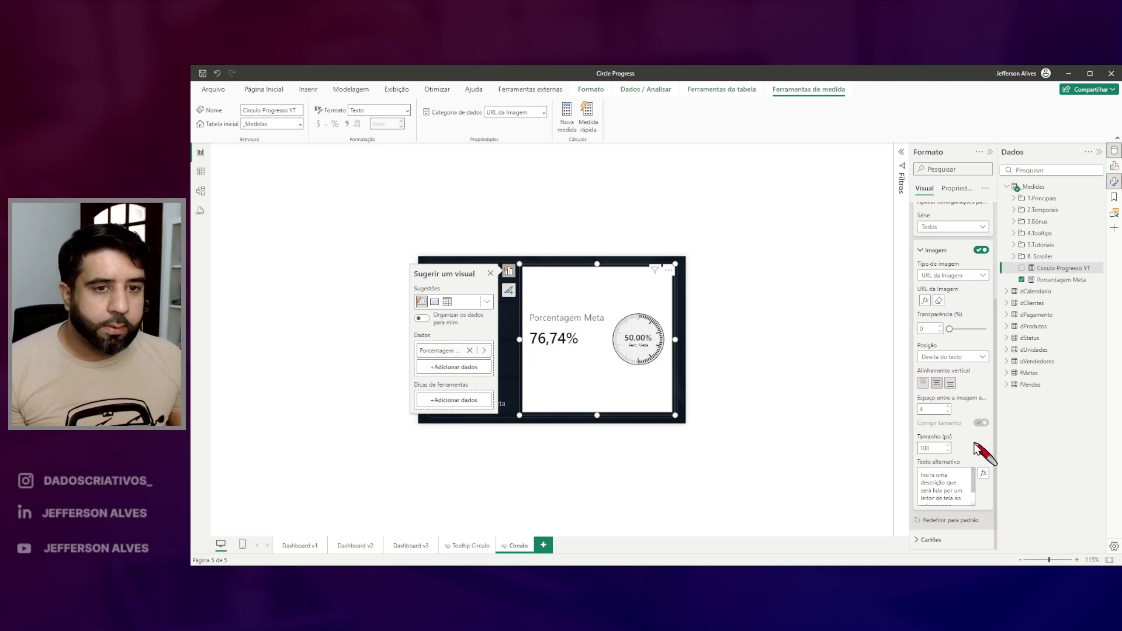
key("ctrl+2")
mouse_move(603, 312)
left_mouse_down()
mouse_move(680, 389)
mouse_move(670, 380)
left_mouse_up()
key("Escape")
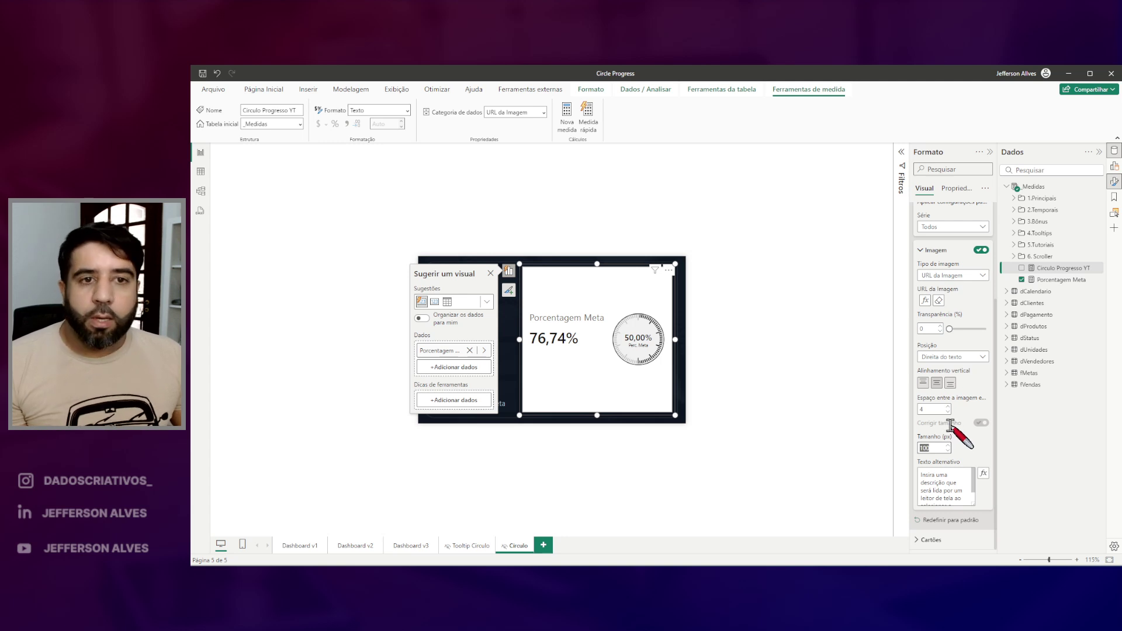
Set the position of the card's image to Esquerda do texto
key("ctrl+2")
left_click_drag(608, 315, 661, 378)
mouse_move(539, 328)
left_mouse_down()
mouse_move(565, 328)
mouse_move(561, 351)
mouse_move(600, 371)
left_mouse_up()
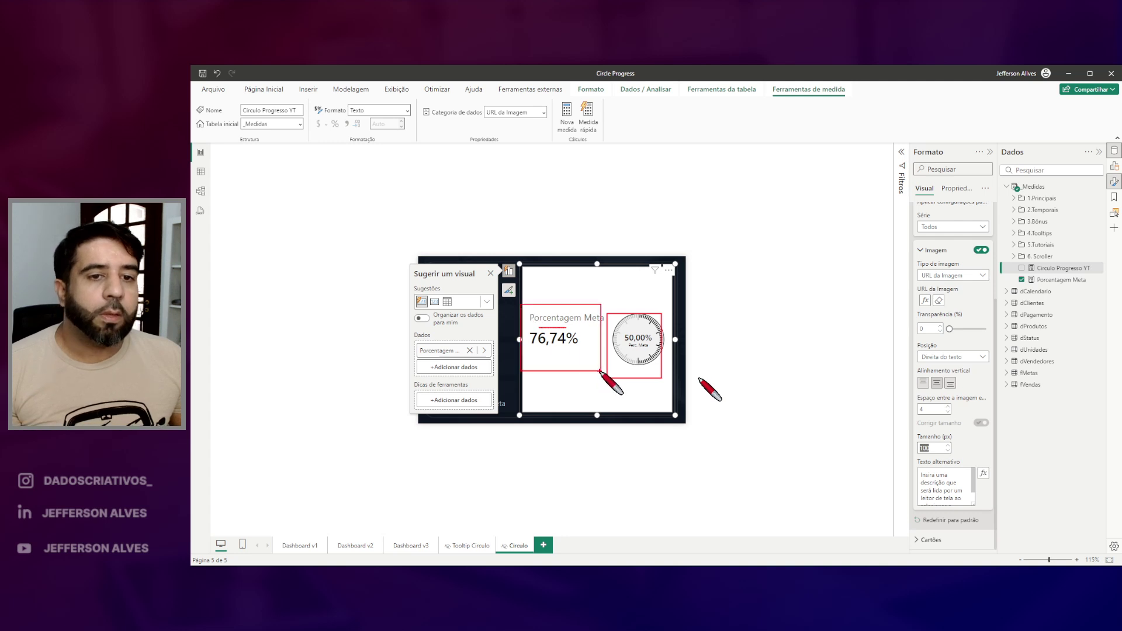
key("Escape")
mouse_move(905, 338)
left_mouse_down()
mouse_move(1006, 397)
mouse_move(1008, 381)
left_mouse_up()
key("Escape")
left_click(983, 357)
left_click(965, 380)
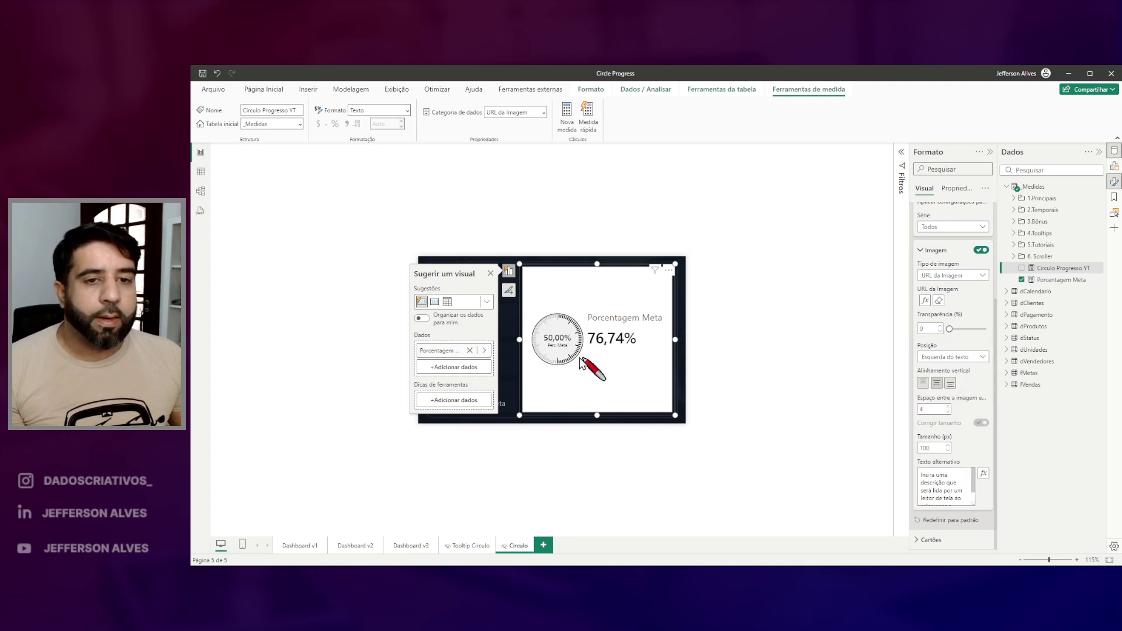
Try the Acima do texto and Abaixo do texto positions for the card's image, and return it to Esquerda do texto
left_click(982, 357)
left_click(951, 403)
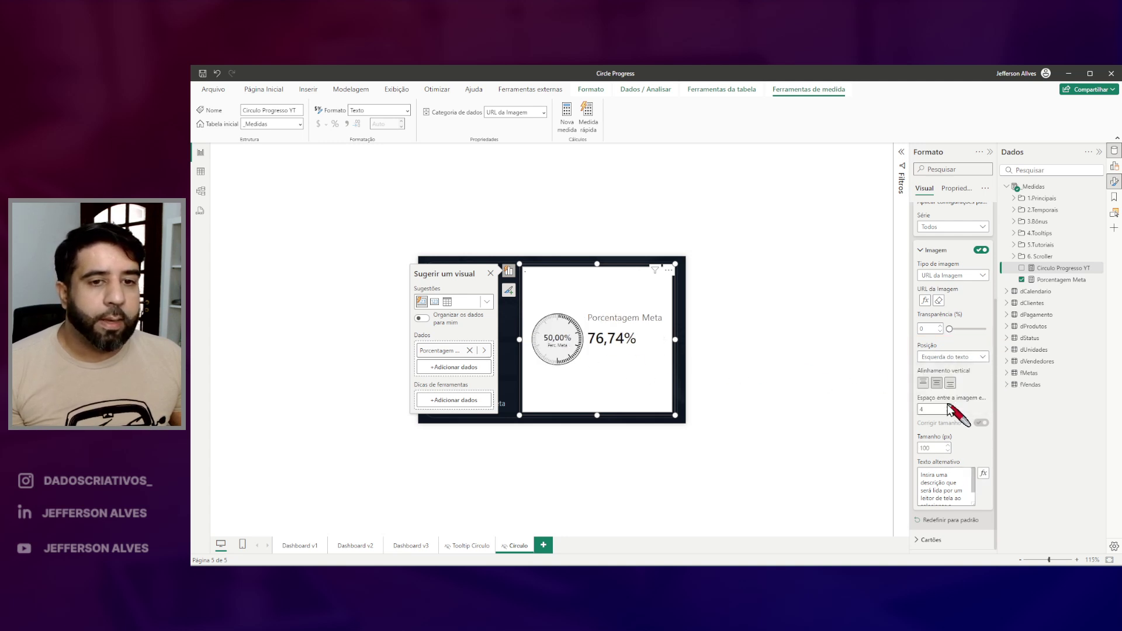
left_click(982, 357)
left_click(953, 392)
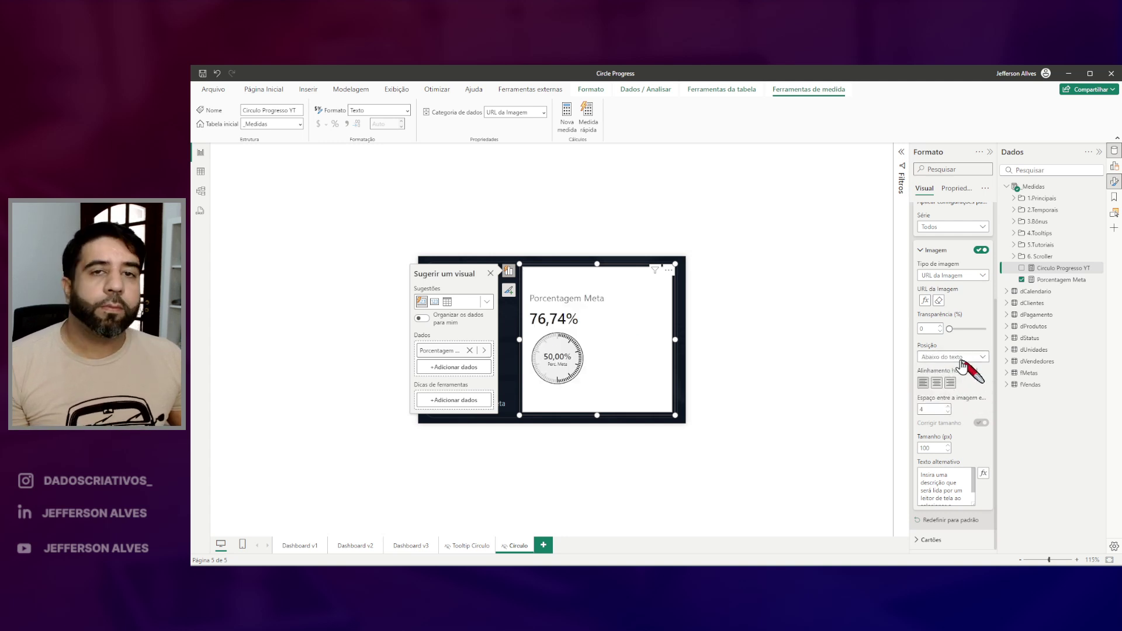
left_click(963, 359)
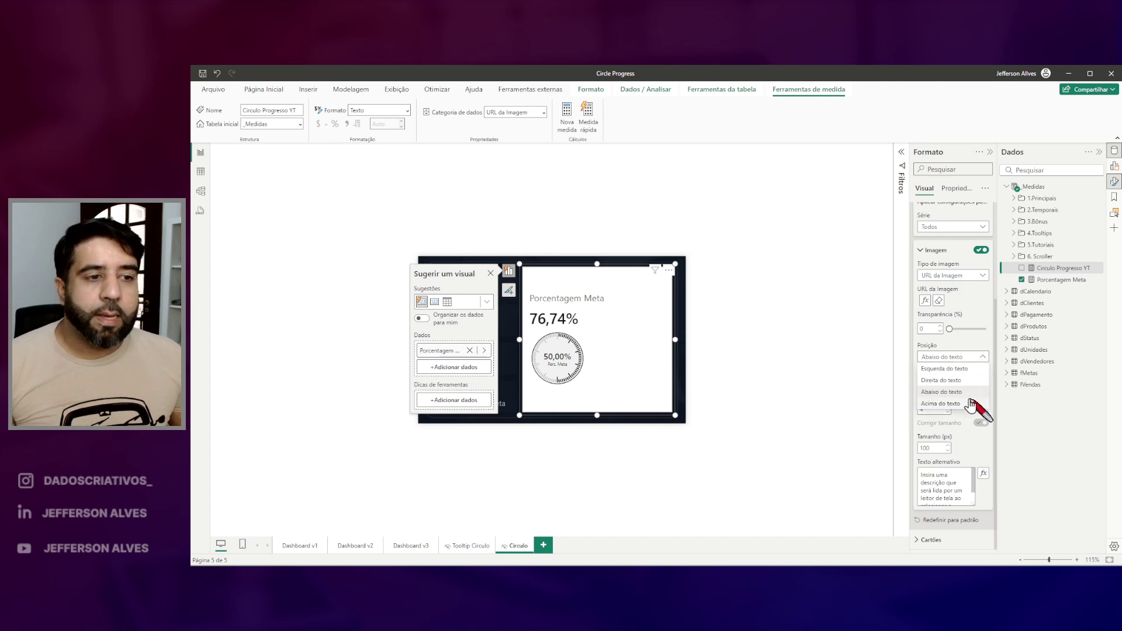
left_click(945, 368)
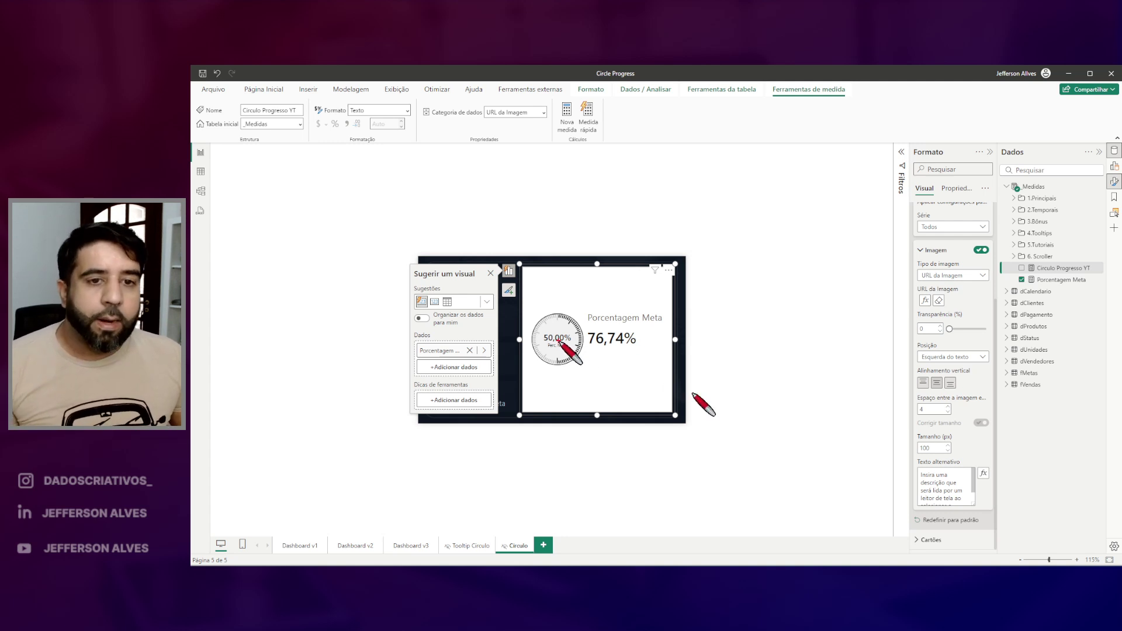
left_click_drag(522, 266, 670, 403)
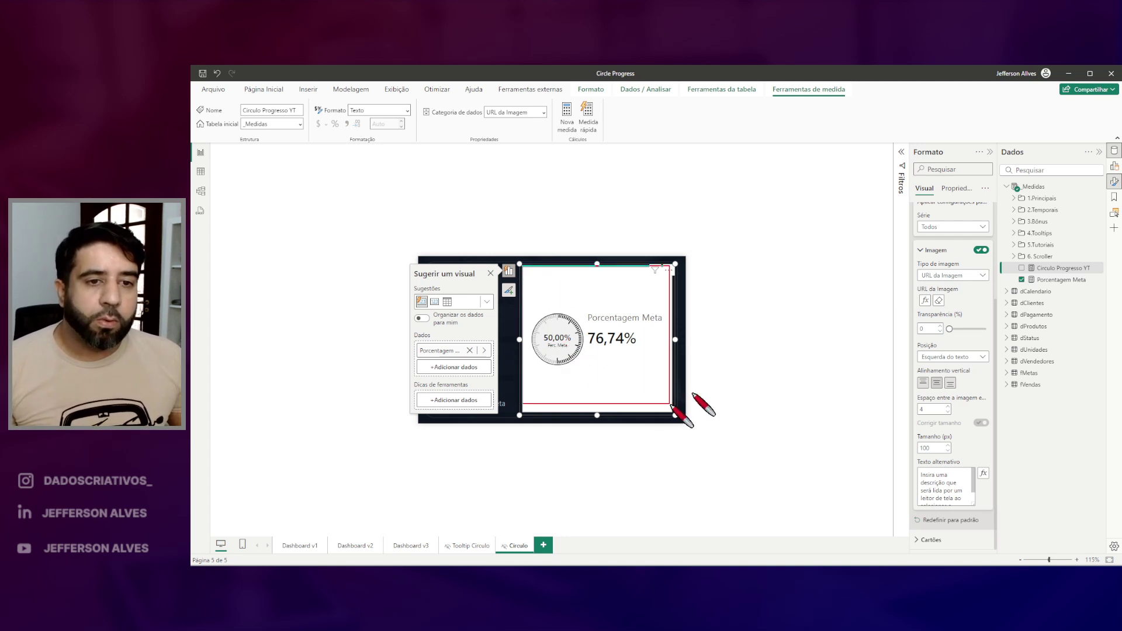
left_click_drag(557, 314, 560, 315)
mouse_move(655, 309)
left_mouse_down()
mouse_move(631, 303)
mouse_move(584, 339)
mouse_move(650, 306)
left_mouse_up()
key("Escape")
mouse_move(584, 309)
left_mouse_down()
mouse_move(618, 350)
mouse_move(667, 357)
left_mouse_up()
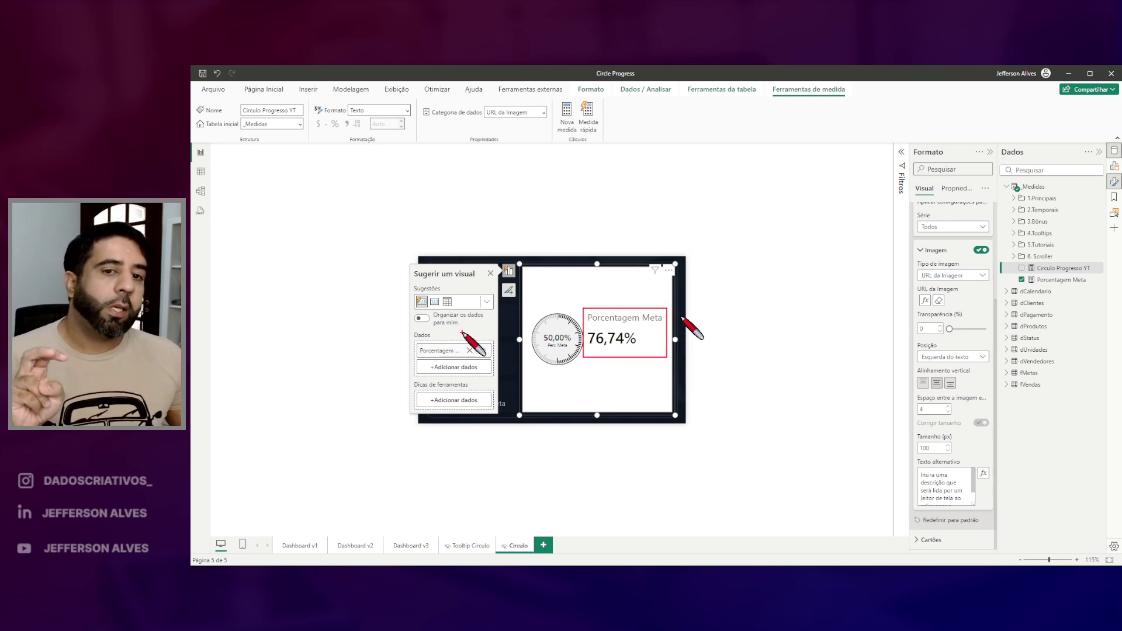
left_click_drag(411, 339, 484, 372)
left_click_drag(910, 225, 932, 366)
key("Escape")
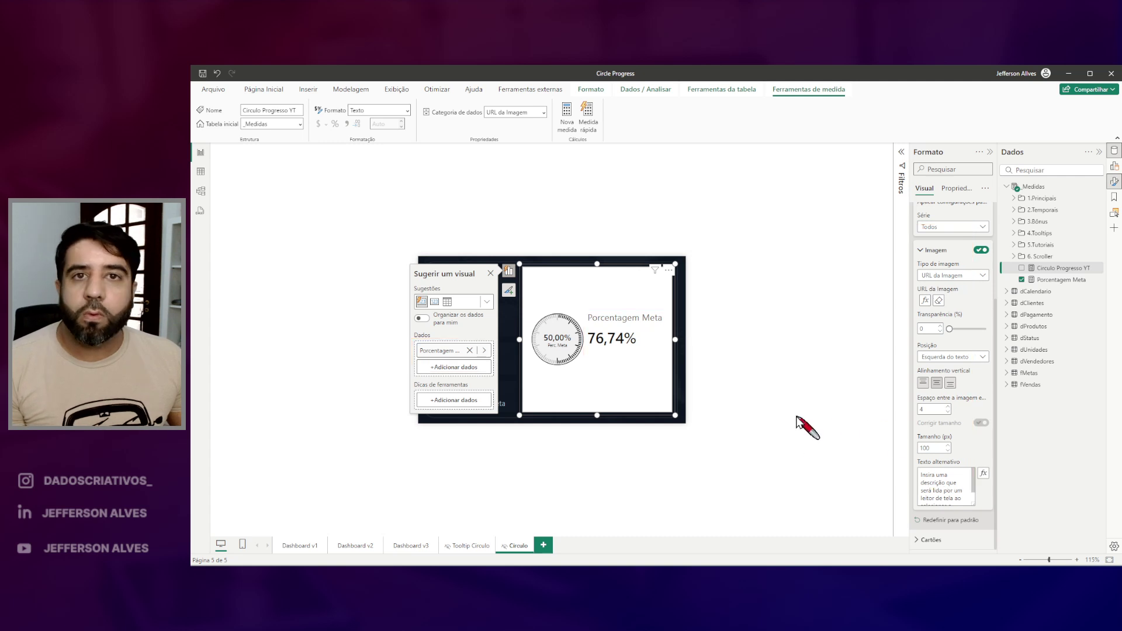
Turn off both the label and the values in the new card's callout value settings, leaving only the image
scroll(942, 387, "up", 1)
scroll(942, 387, "up", 3)
left_click(918, 313)
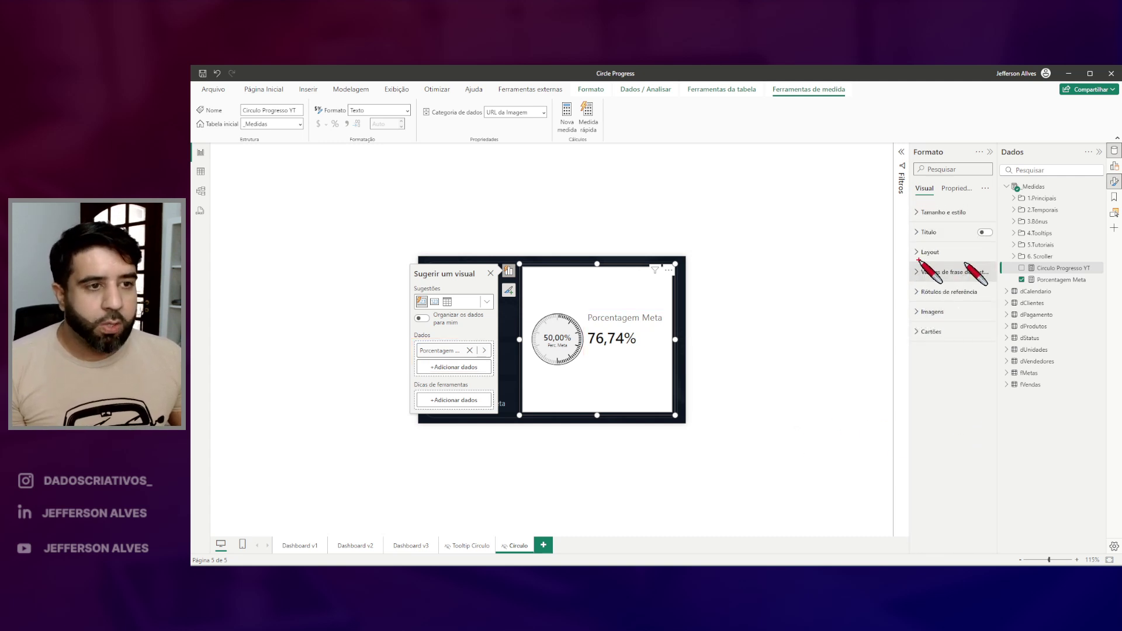
left_click(935, 273)
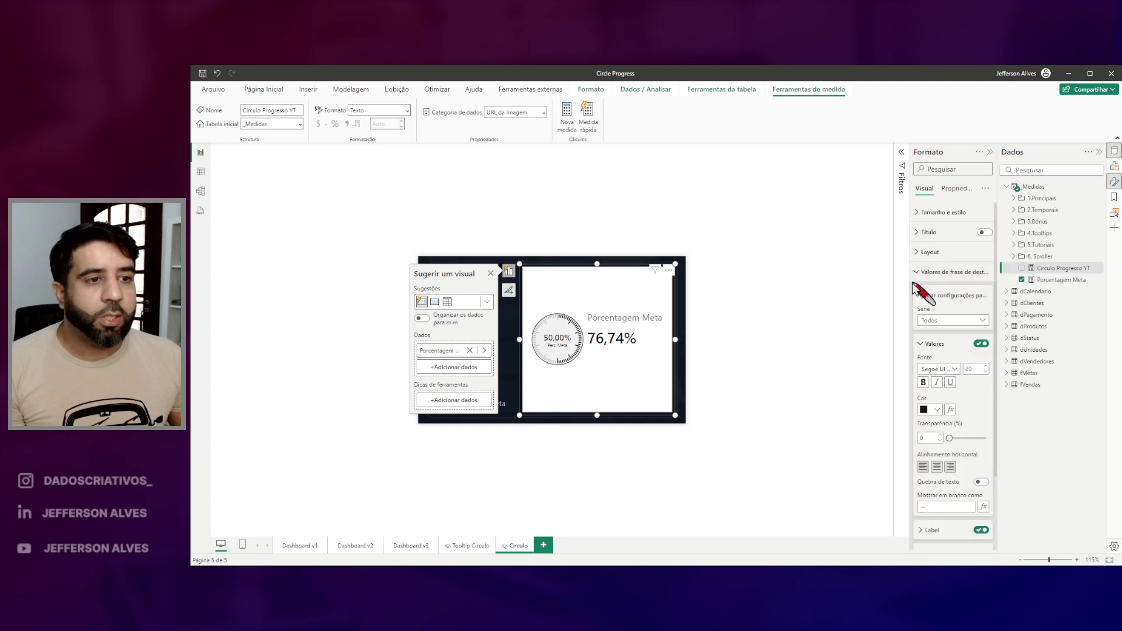
left_click(922, 345)
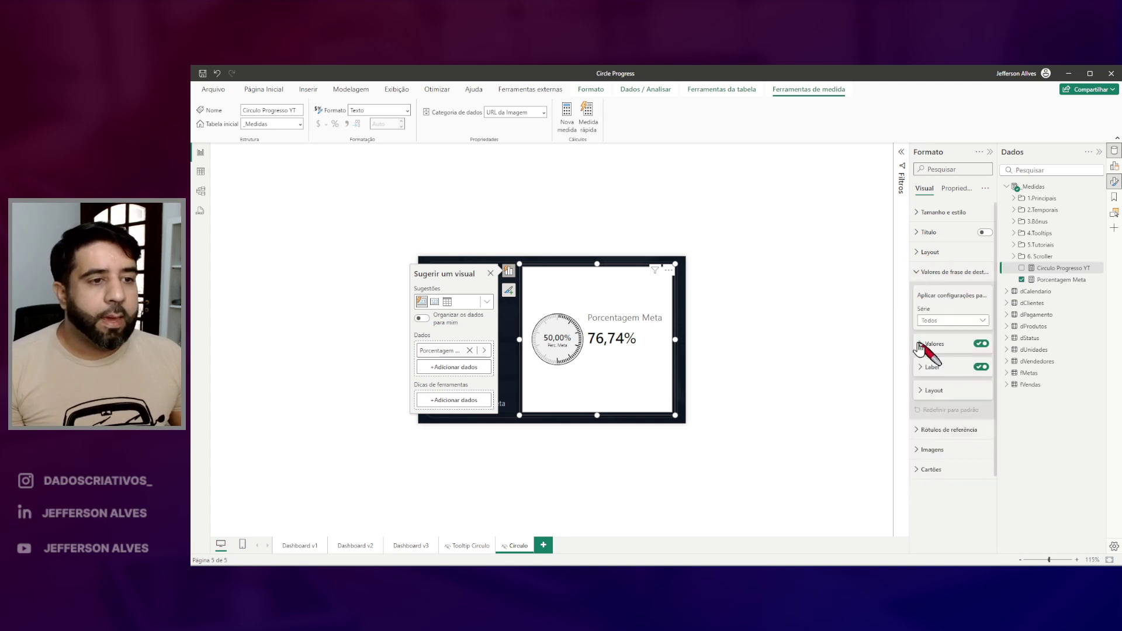
left_click(978, 368)
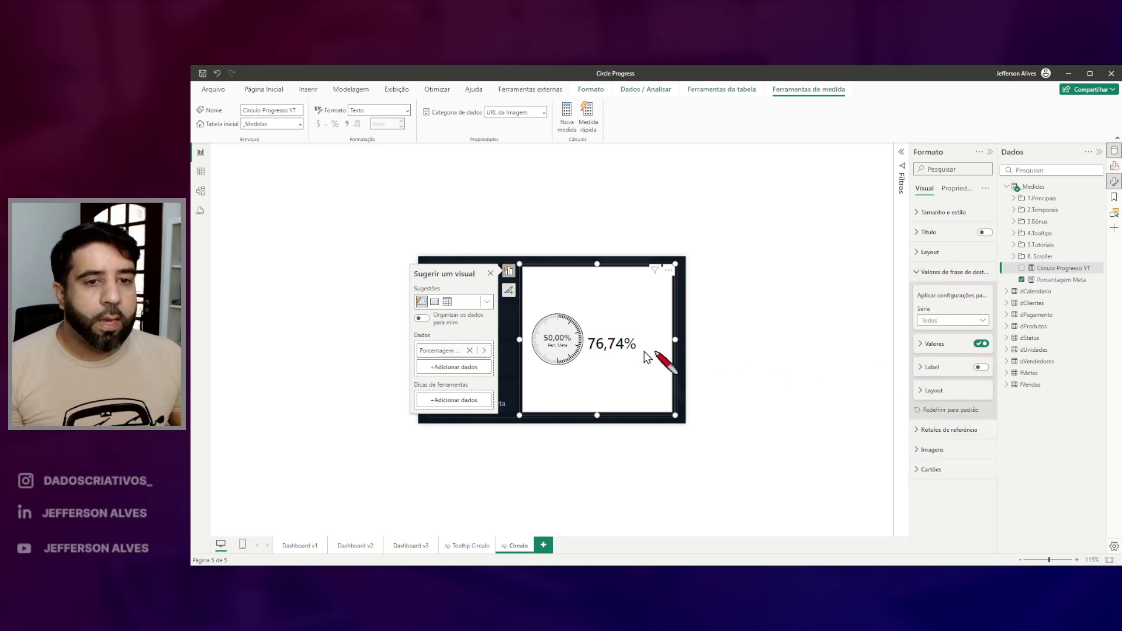
left_click(982, 345)
left_click_drag(534, 308, 587, 380)
left_click(935, 273)
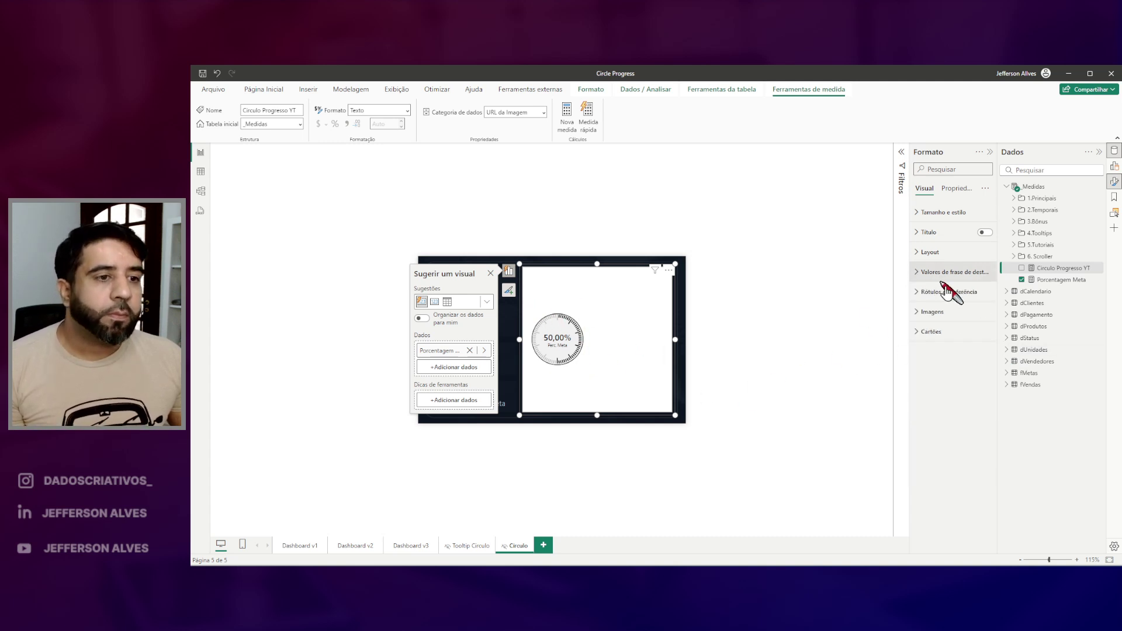
Turn off the background (Tela de fundo) and border (Borda) in the card settings for all series
left_click(931, 331)
scroll(935, 351, "down", 2)
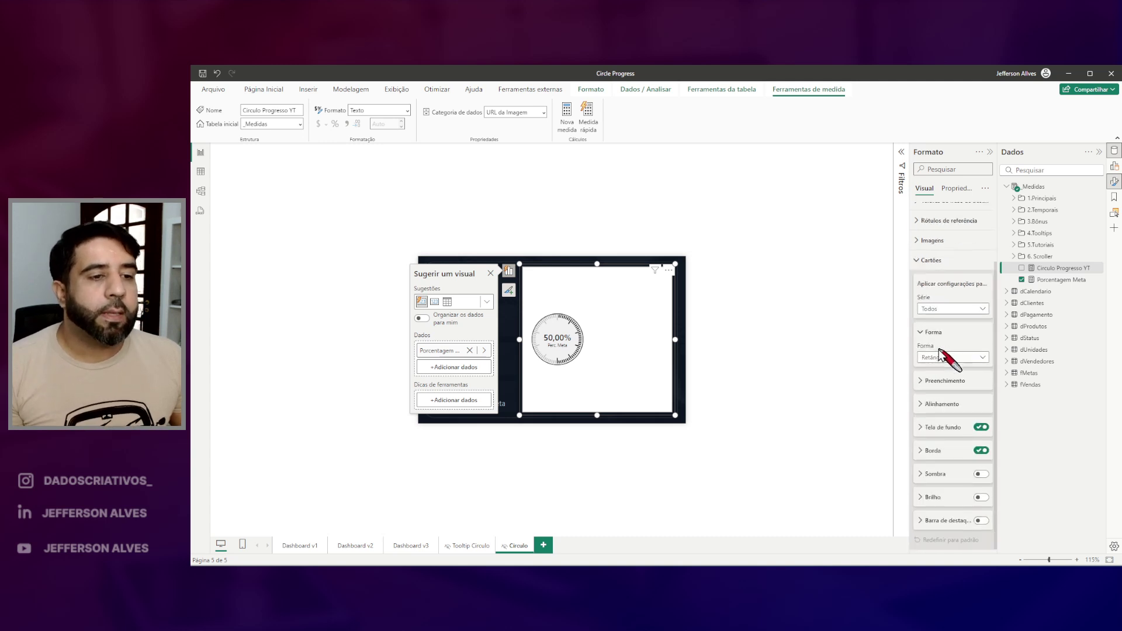
left_click_drag(981, 444, 978, 454)
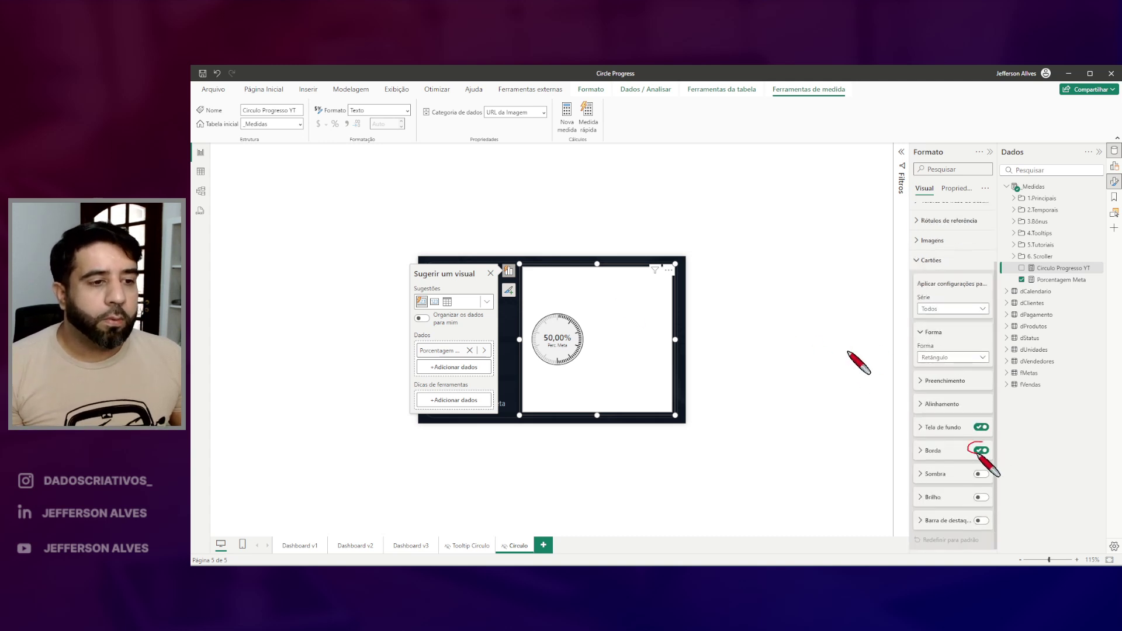
left_click(981, 427)
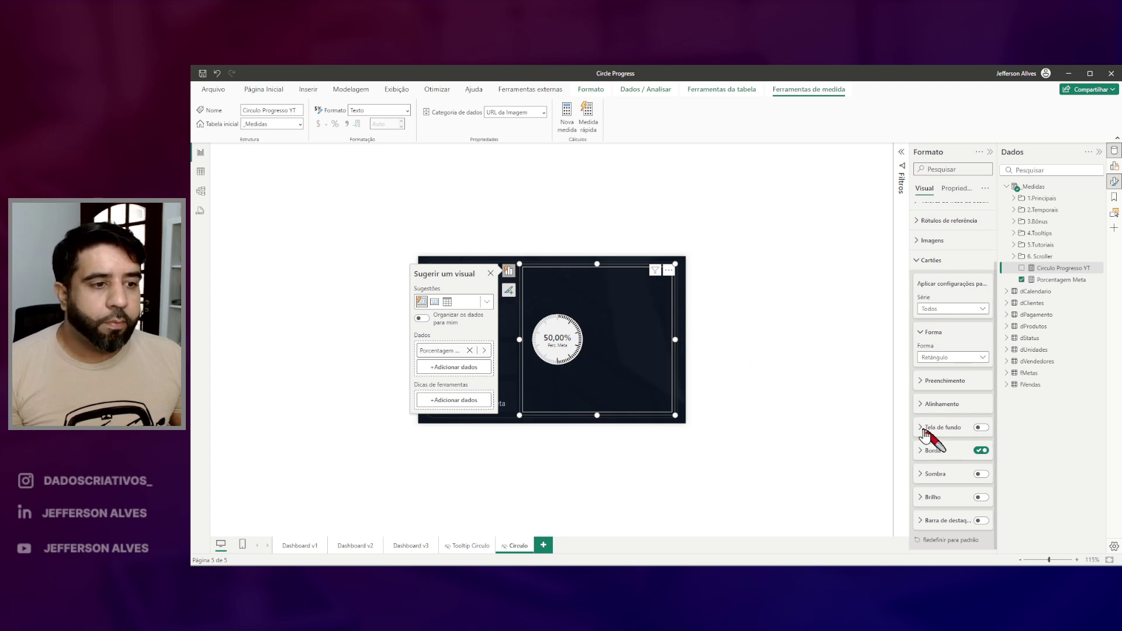
left_click(981, 451)
Set the card's padding (Preenchimento) size to Personalizar
scroll(950, 439, "up", 1)
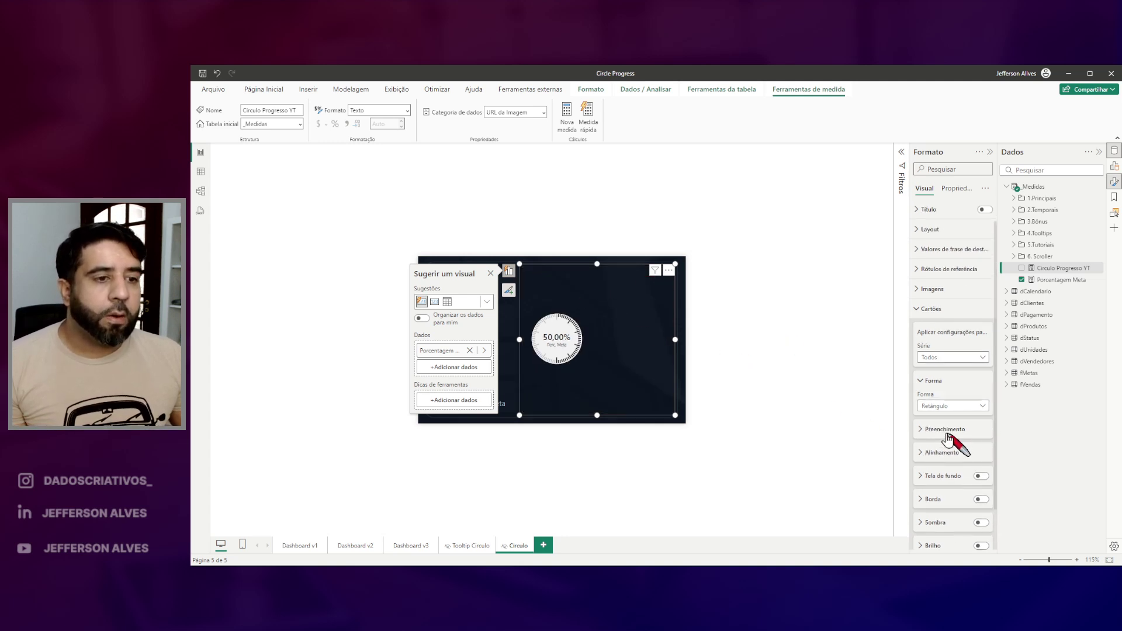
left_click(945, 430)
scroll(950, 433, "down", 1)
left_click(948, 408)
left_click(964, 452)
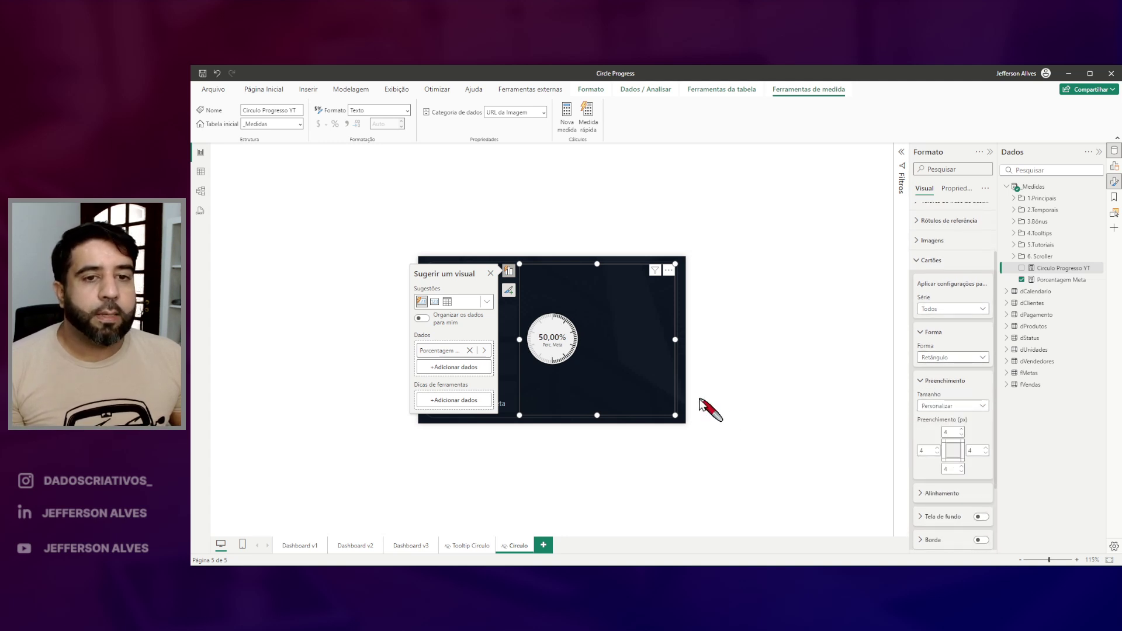
left_click_drag(524, 299, 596, 391)
key("Escape")
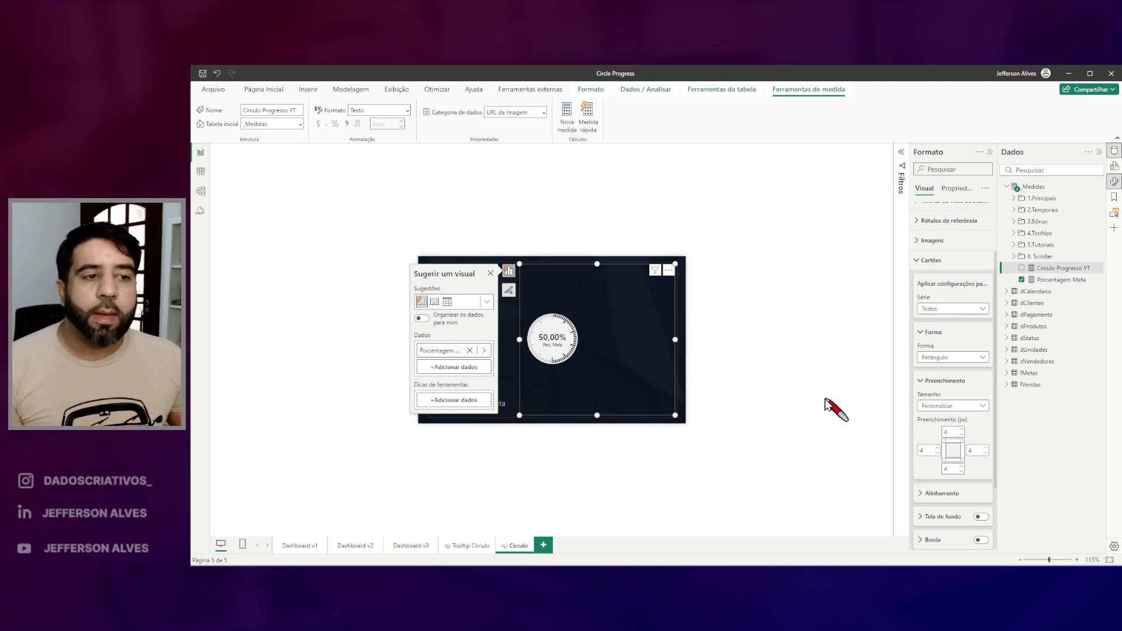
Enlarge the new card's image in the Imagens settings, first to 200 px, until the circle nearly fills the card's height
left_click(921, 263)
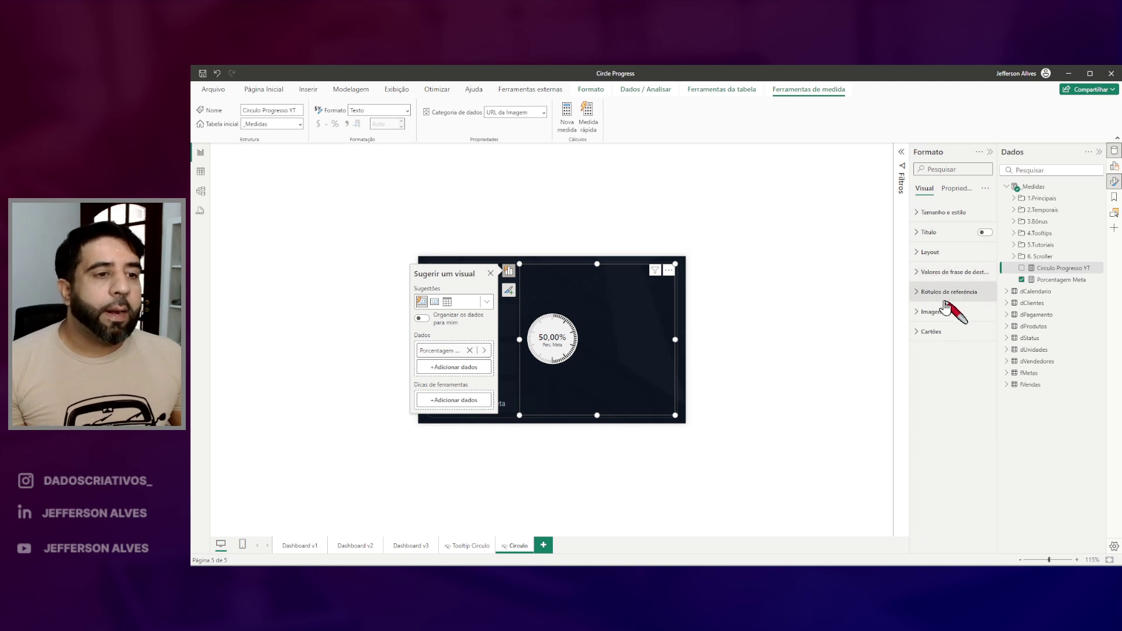
left_click(930, 312)
scroll(935, 331, "down", 1)
left_click_drag(911, 246, 970, 283)
left_click_drag(911, 519, 948, 542)
key("Escape")
scroll(931, 476, "down", 1)
left_click(925, 485)
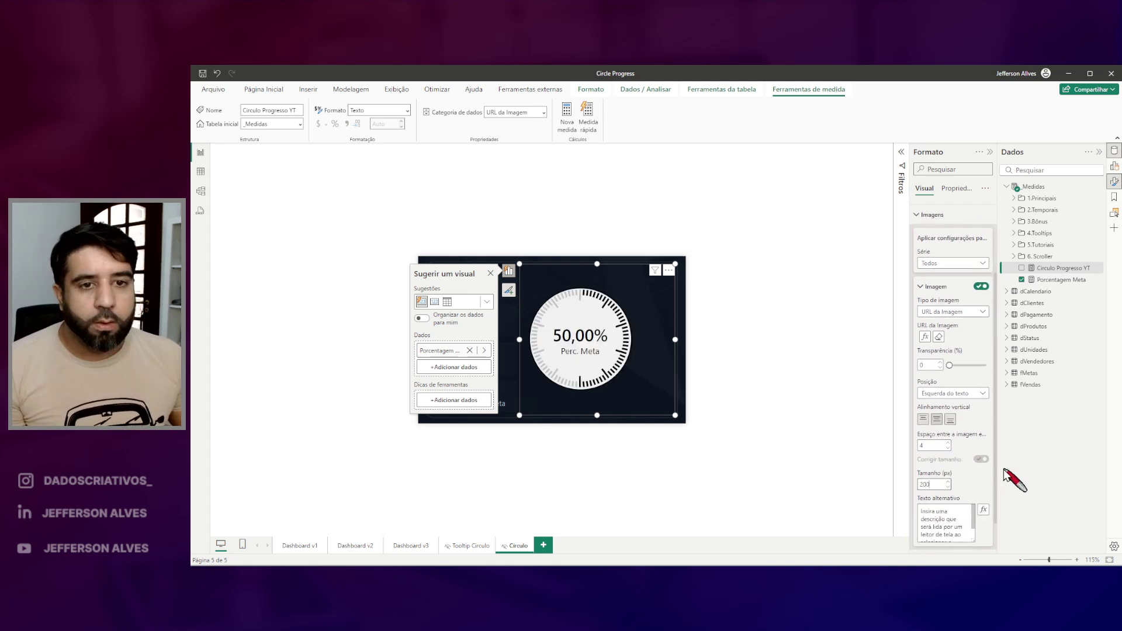
left_click(916, 485)
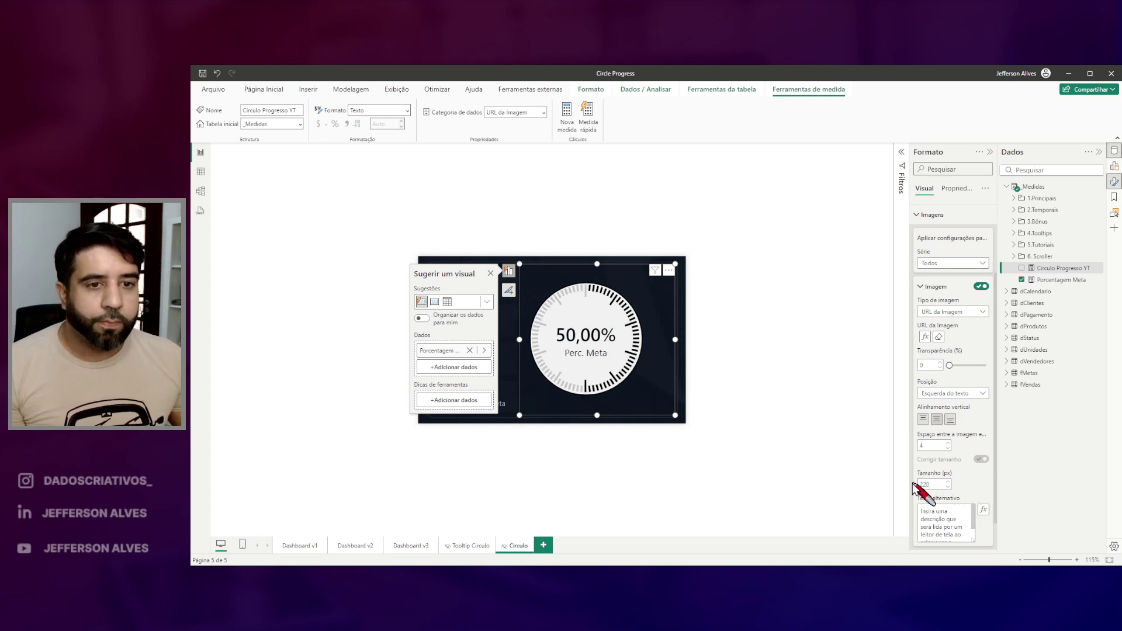
left_click_drag(936, 484, 919, 487)
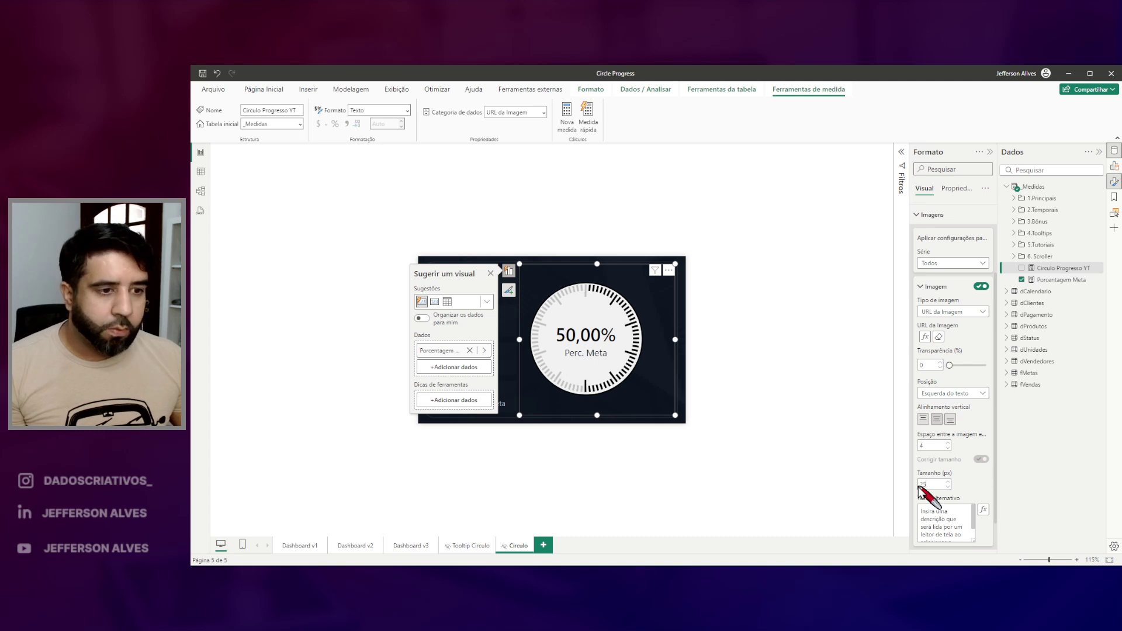
left_click(684, 359)
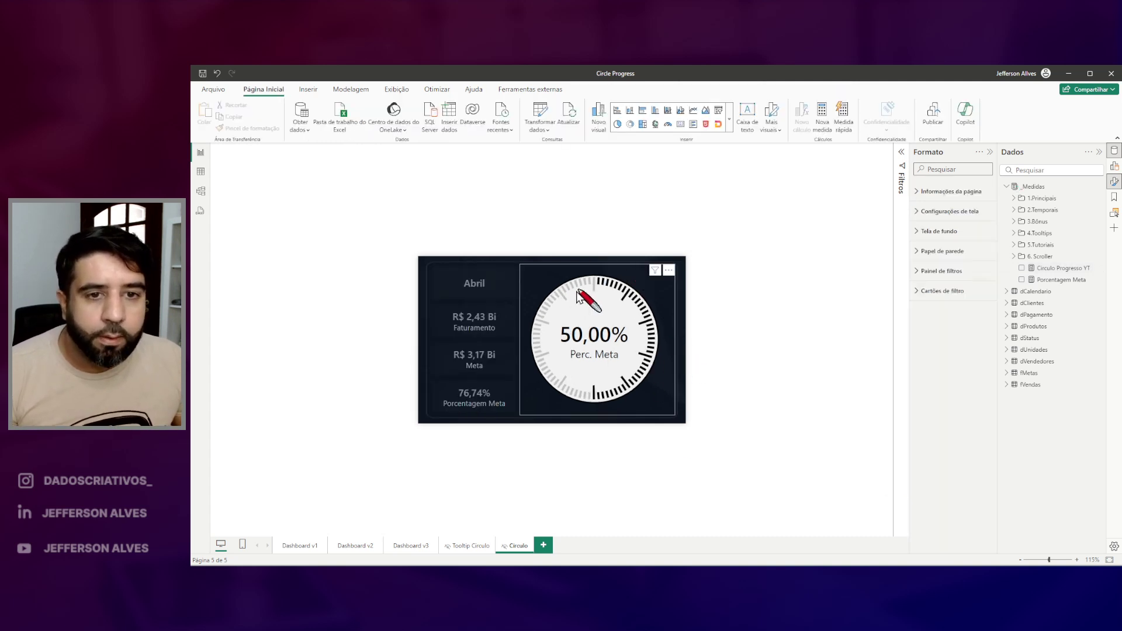
Narrow the circle card slightly by moving its left edge inward, shifting the circle away from the figures beside it
left_click(549, 330)
left_click_drag(519, 340, 524, 345)
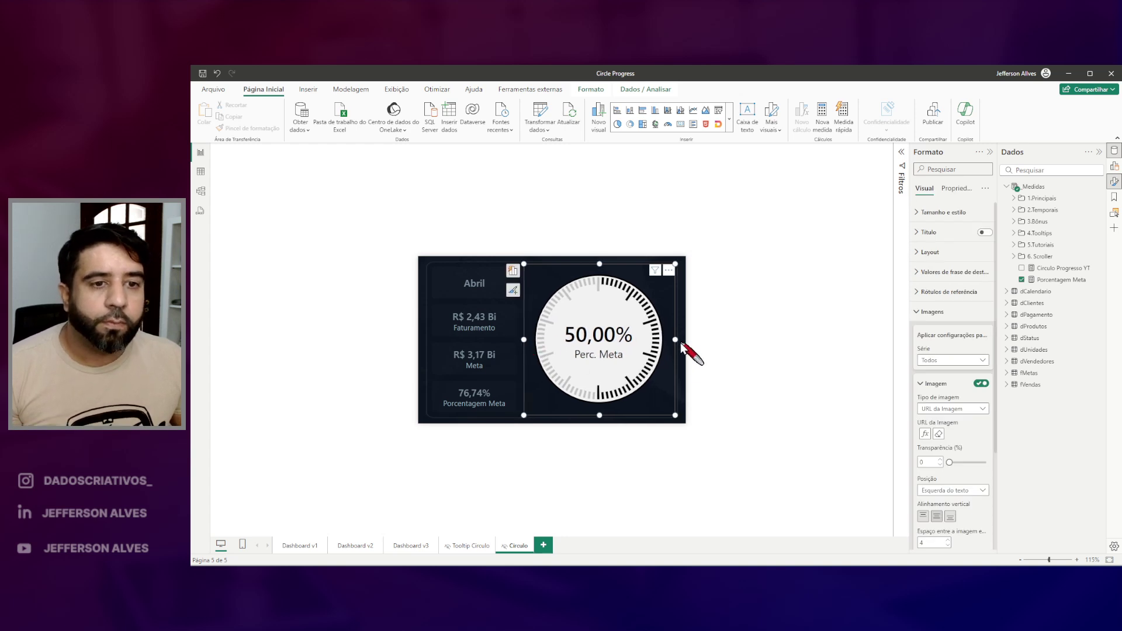
left_click(682, 346)
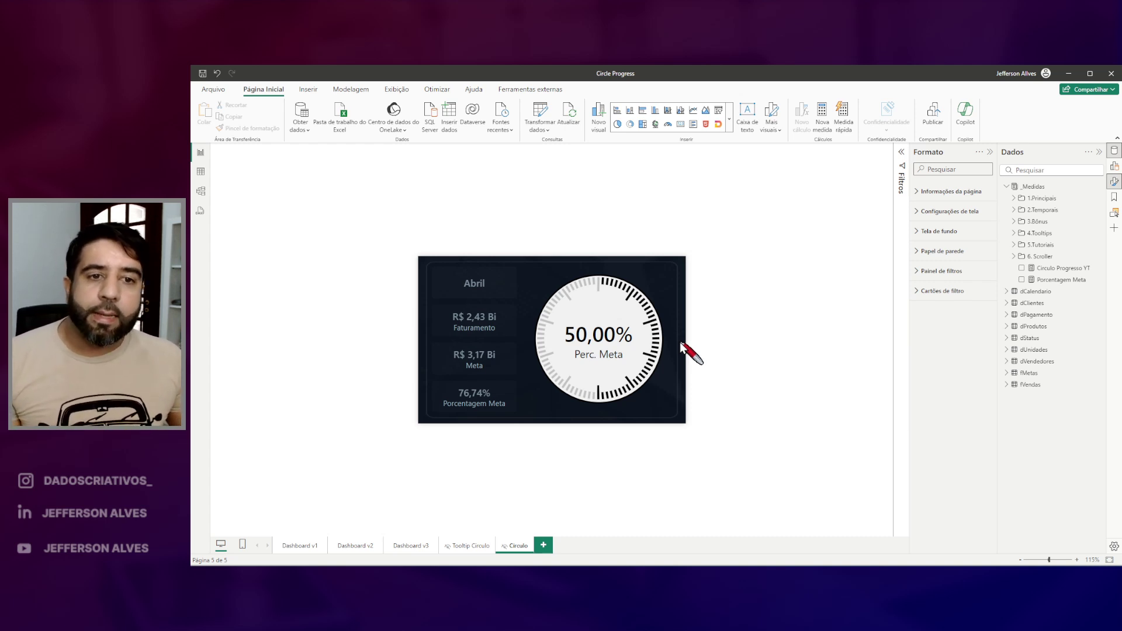
mouse_move(610, 279)
left_mouse_down()
mouse_move(589, 388)
mouse_move(615, 332)
left_mouse_up()
key("Escape")
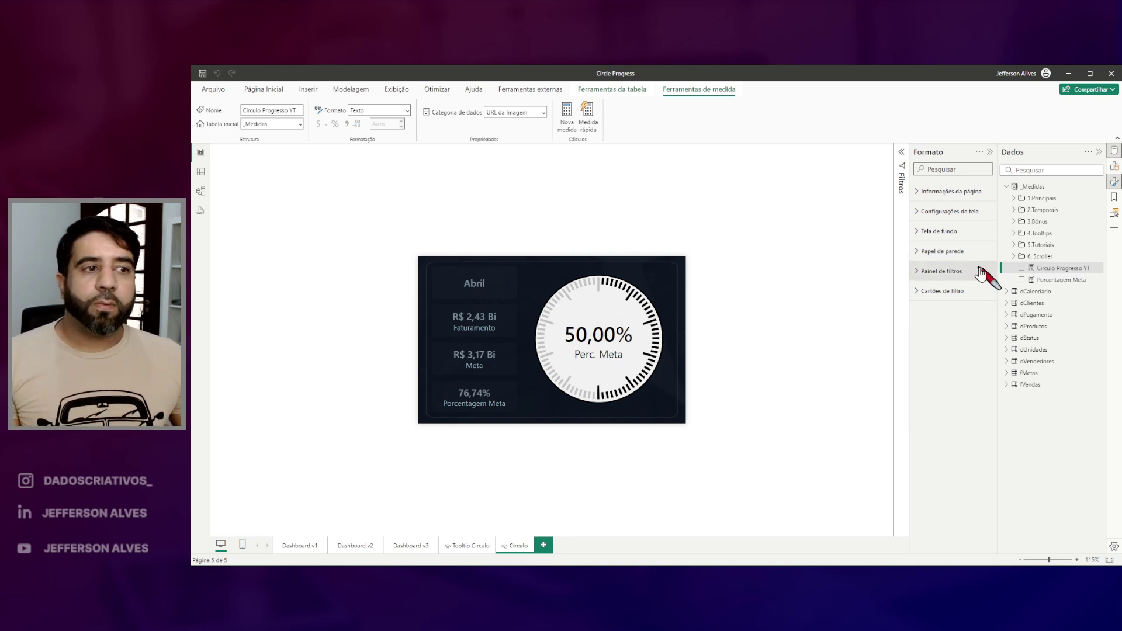
Open the Circulo Progresso YT measure's code and examine its vPorcentagem variable and the colour, opacity, outline and marker formatting variables
left_click(1070, 280)
left_click(1063, 270)
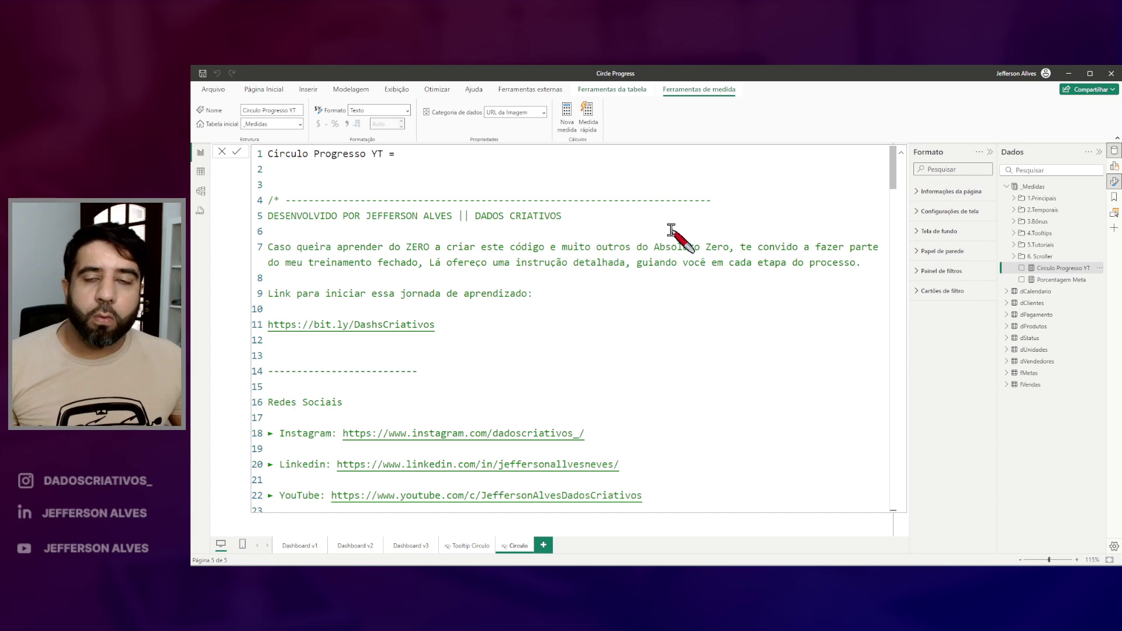
scroll(672, 231, "down", 8)
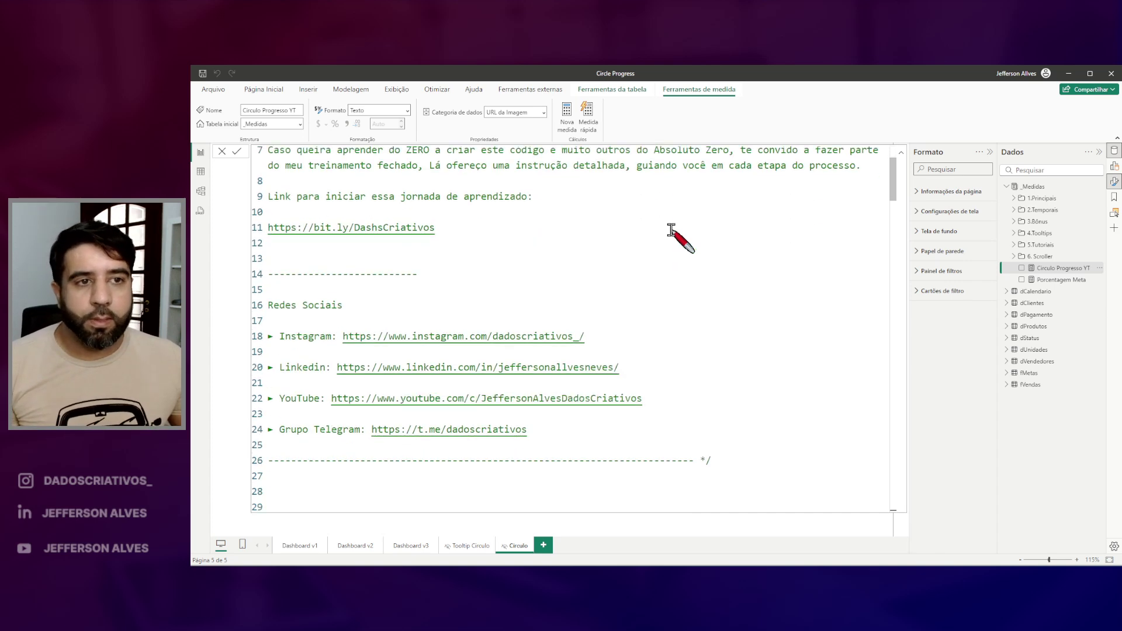
scroll(637, 237, "down", 1)
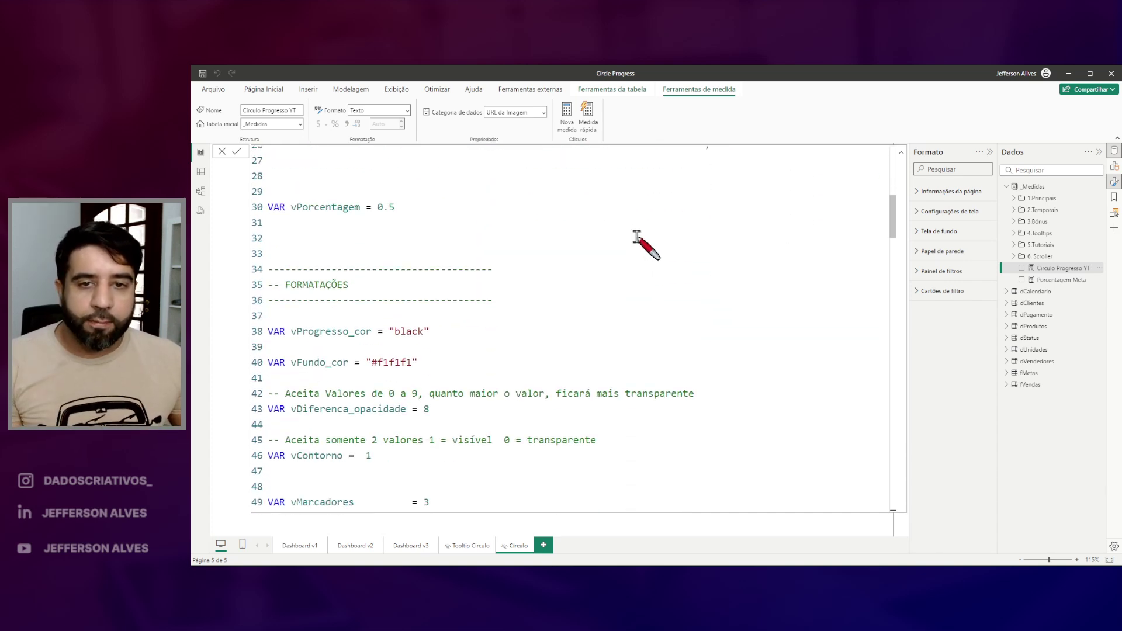
mouse_move(263, 192)
left_mouse_down()
mouse_move(296, 228)
mouse_move(376, 232)
left_mouse_up()
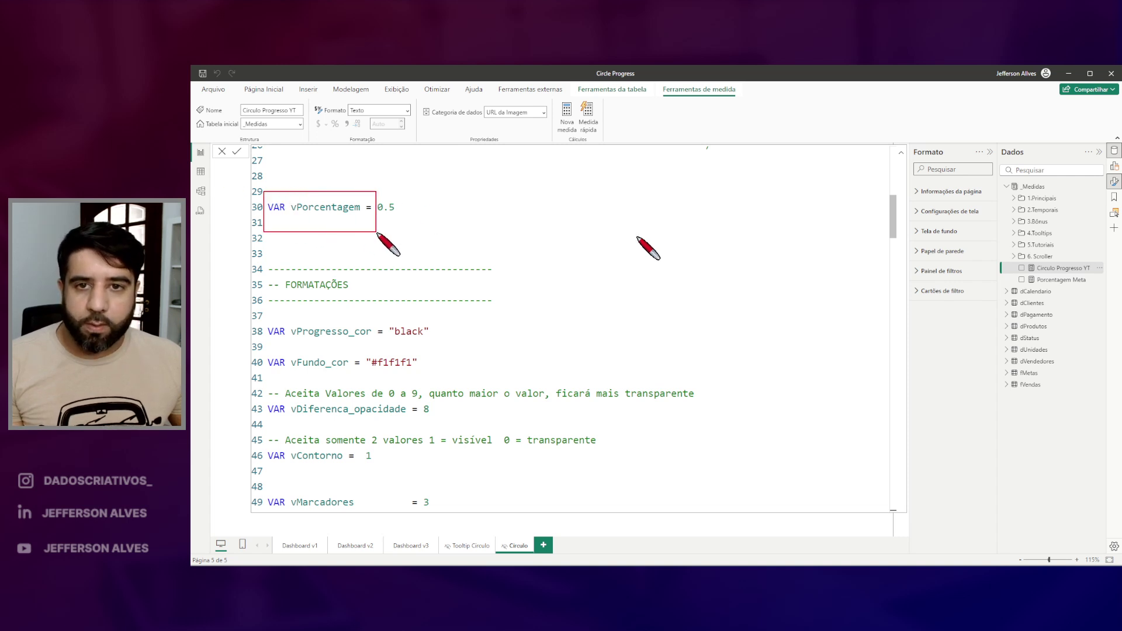
left_click_drag(264, 306, 431, 369)
scroll(452, 338, "down", 1)
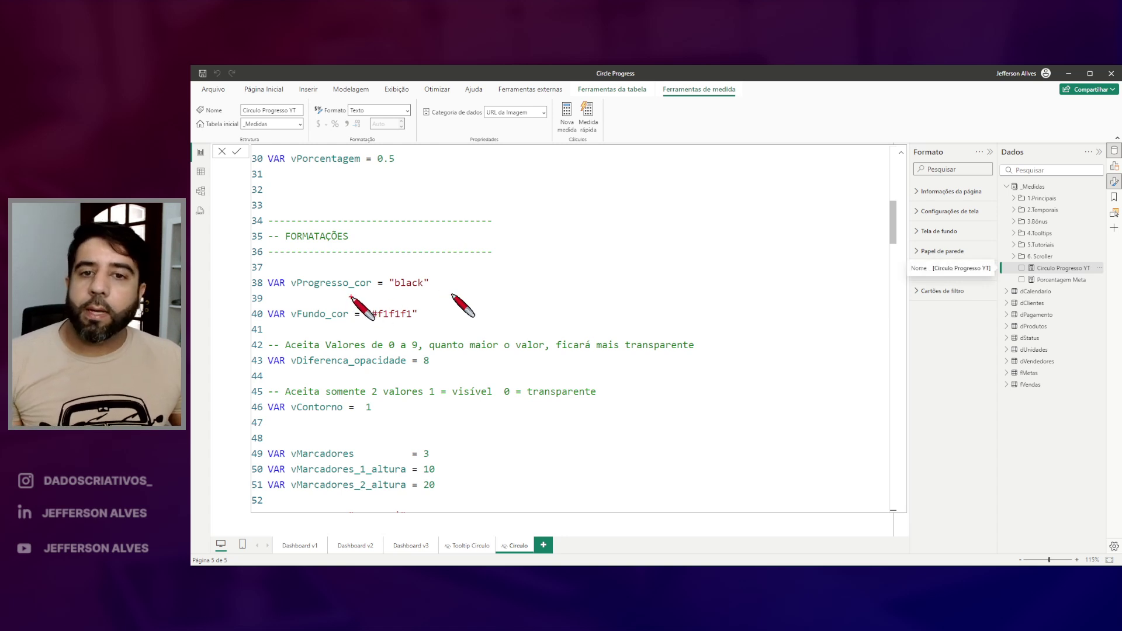
left_click_drag(350, 297, 374, 291)
left_click_drag(322, 325, 342, 323)
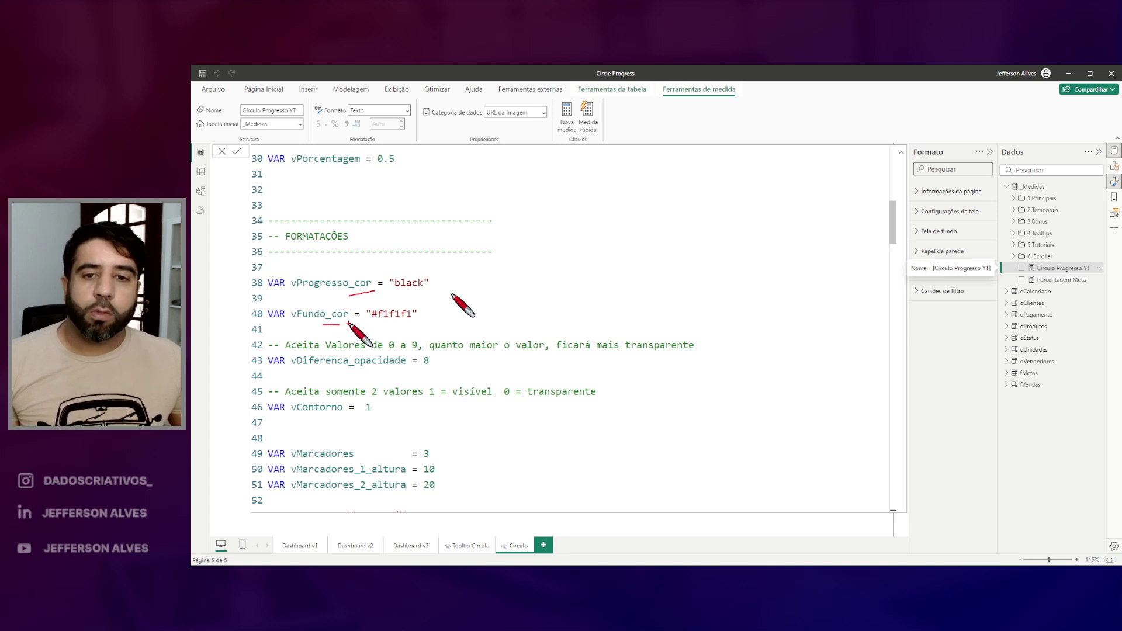
left_click_drag(355, 446, 384, 430)
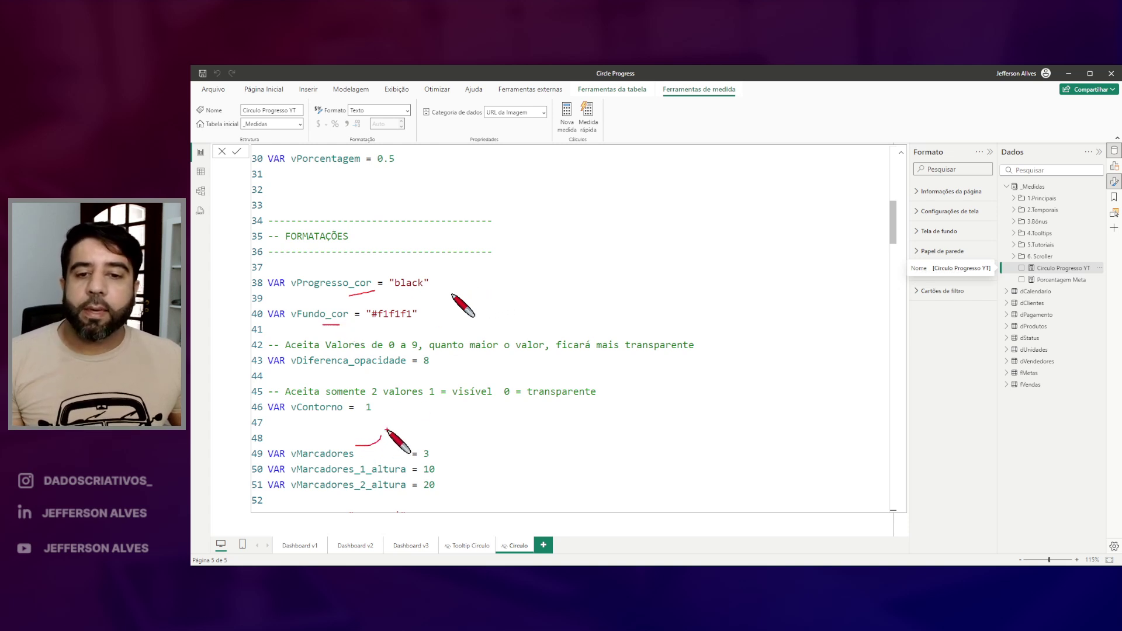
key("Escape")
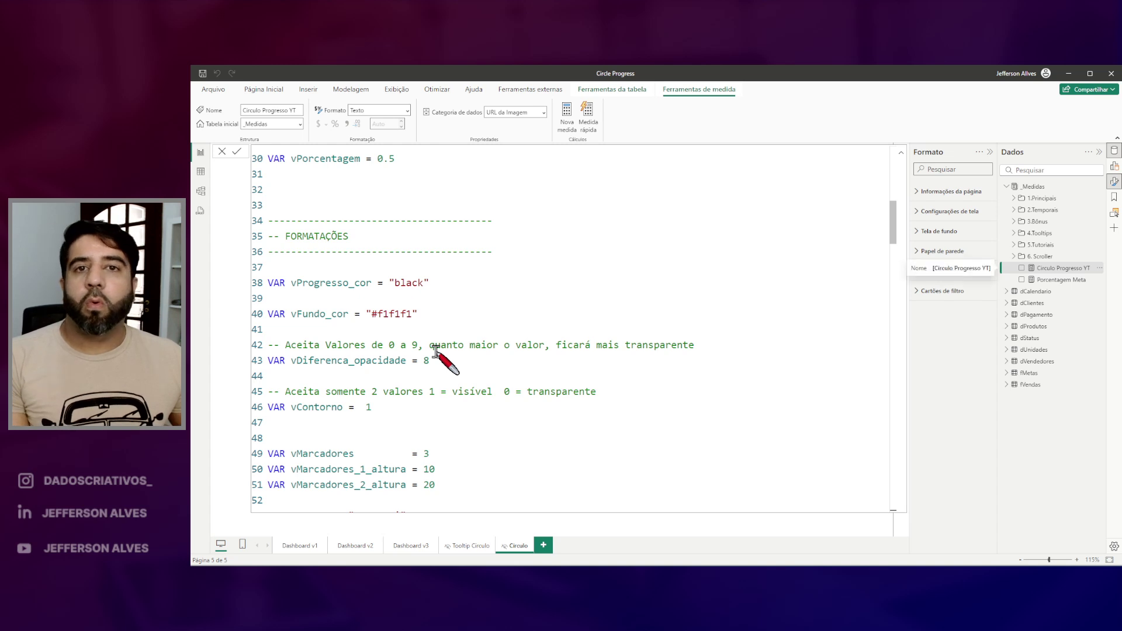
Try 0.2 as the vPorcentagem value in the Circulo Progresso YT measure to test the circle's fill
scroll(435, 351, "up", 4)
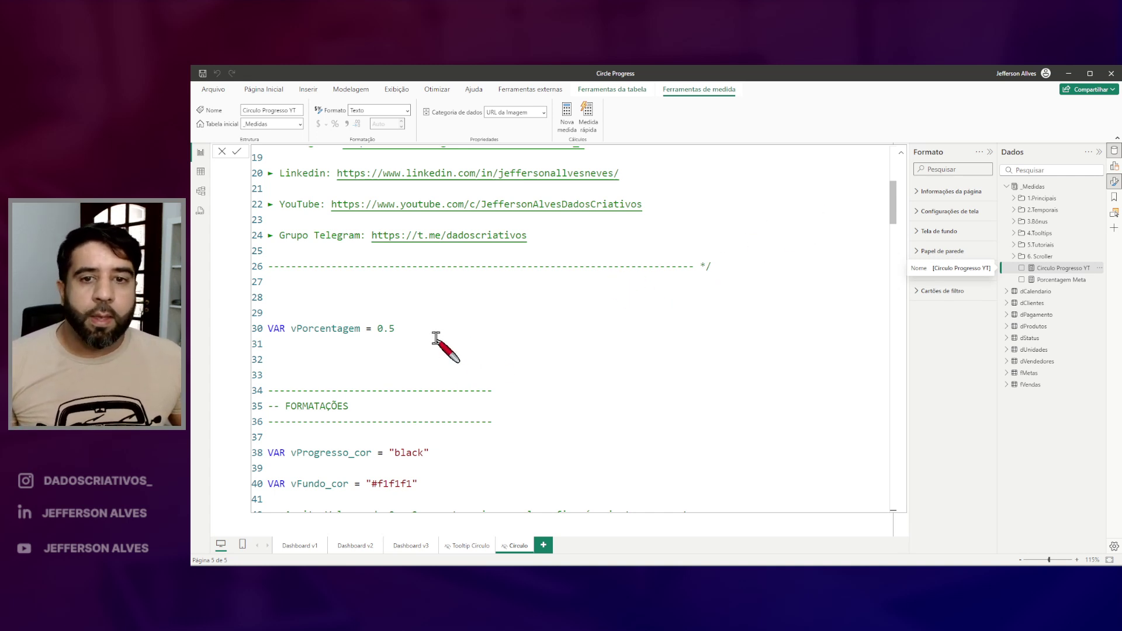
left_click_drag(284, 310, 402, 353)
key("Escape")
double_click(416, 328)
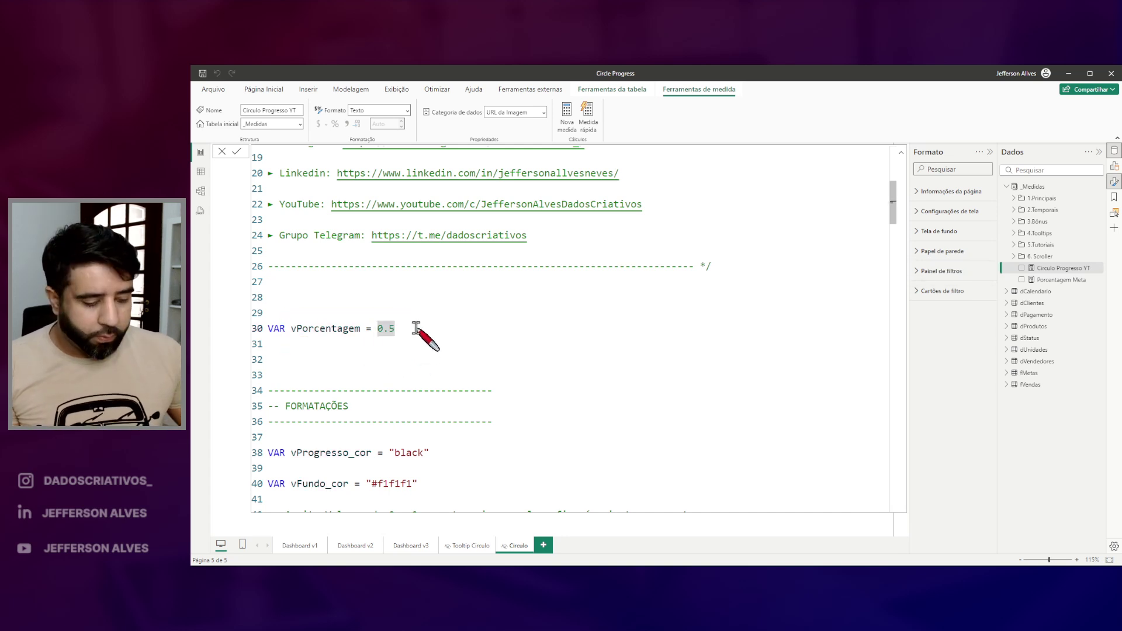
key("Escape")
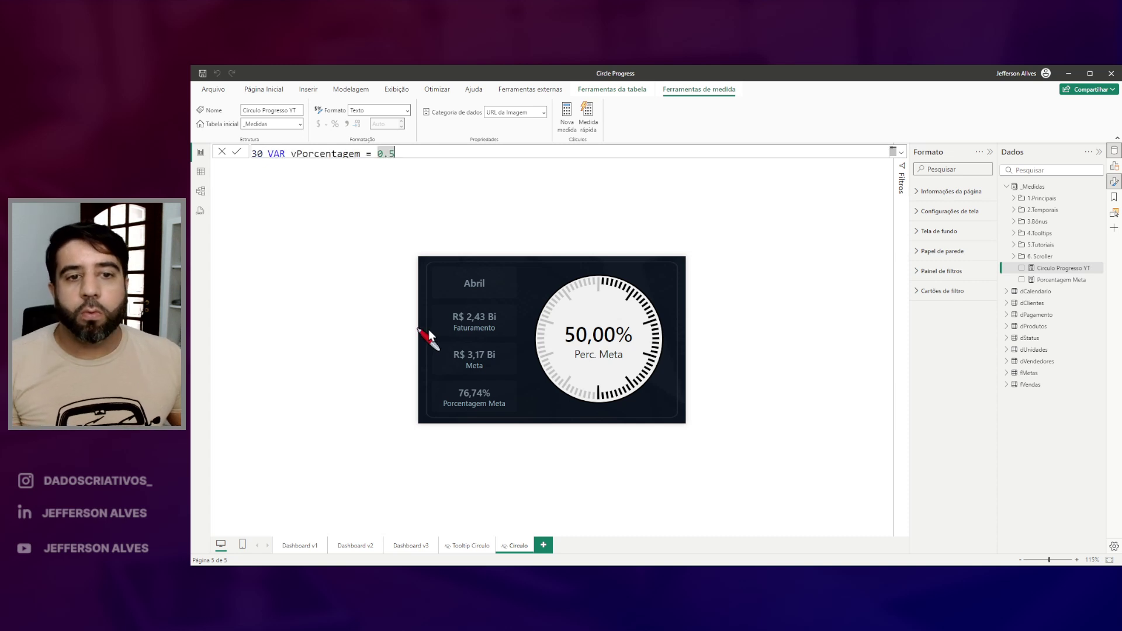
left_click_drag(292, 135, 358, 173)
mouse_move(397, 142)
left_mouse_down()
mouse_move(371, 158)
mouse_move(390, 169)
mouse_move(395, 142)
left_mouse_up()
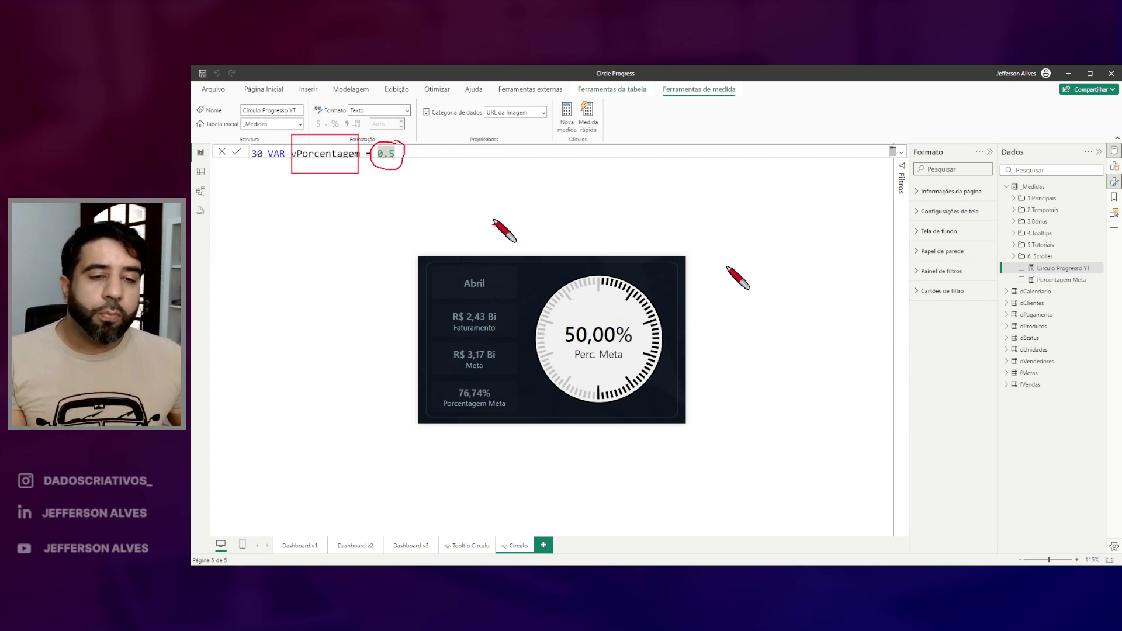
mouse_move(626, 304)
left_mouse_down()
mouse_move(636, 342)
mouse_move(600, 376)
left_mouse_up()
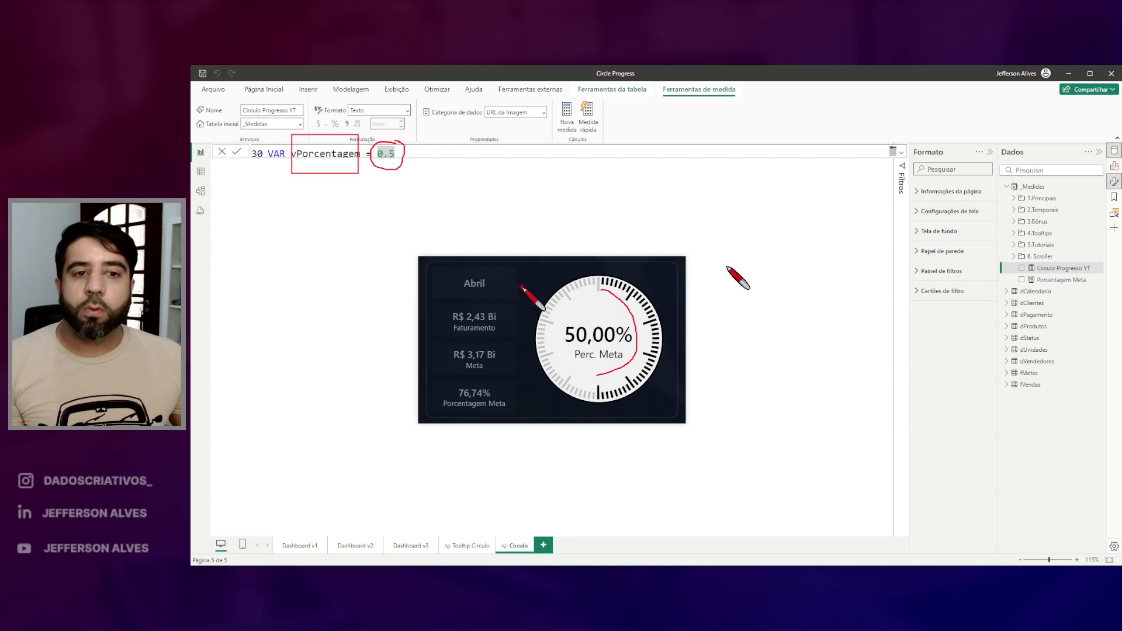
key("Escape")
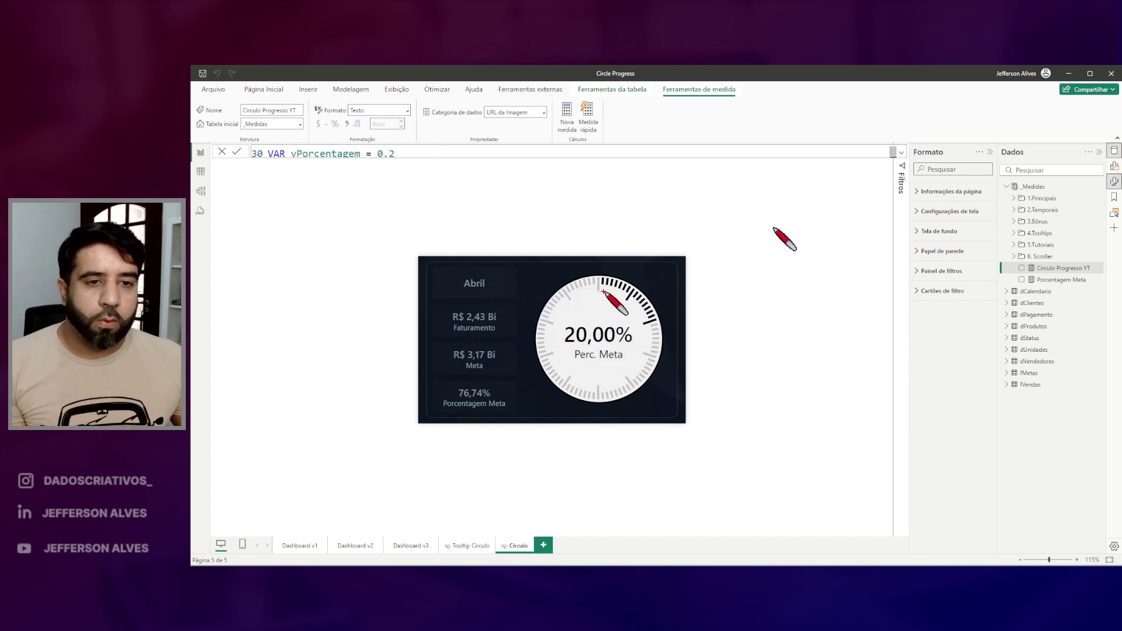
Test vPorcentagem with 0.7 and 0.9, applying each value to the progress circle
left_click(408, 153)
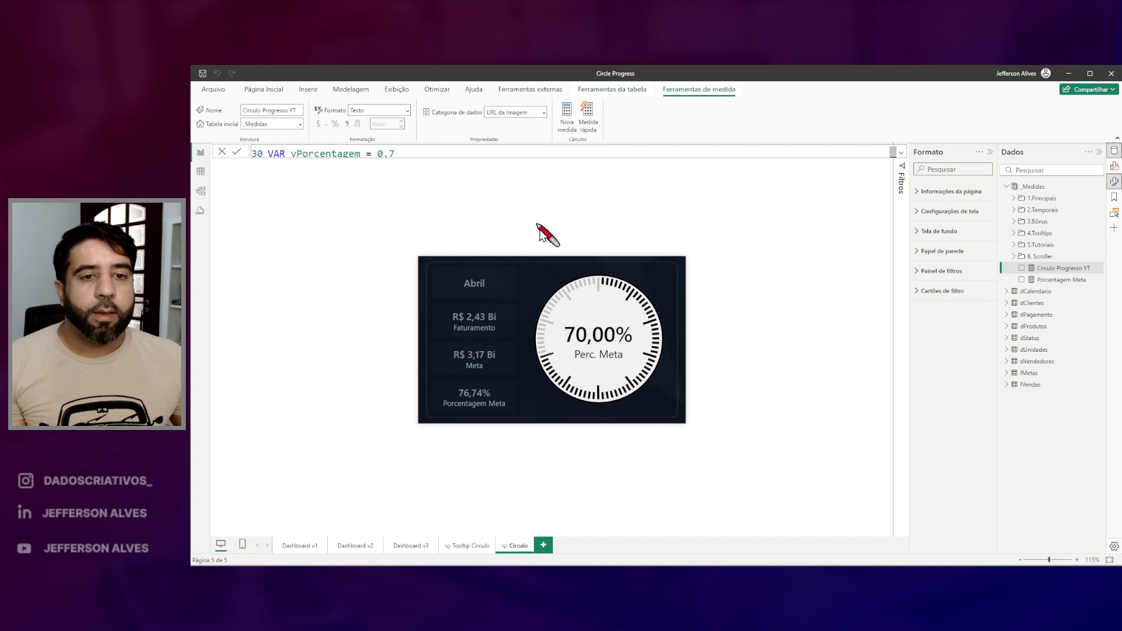
left_click(429, 153)
key("BackSpace")
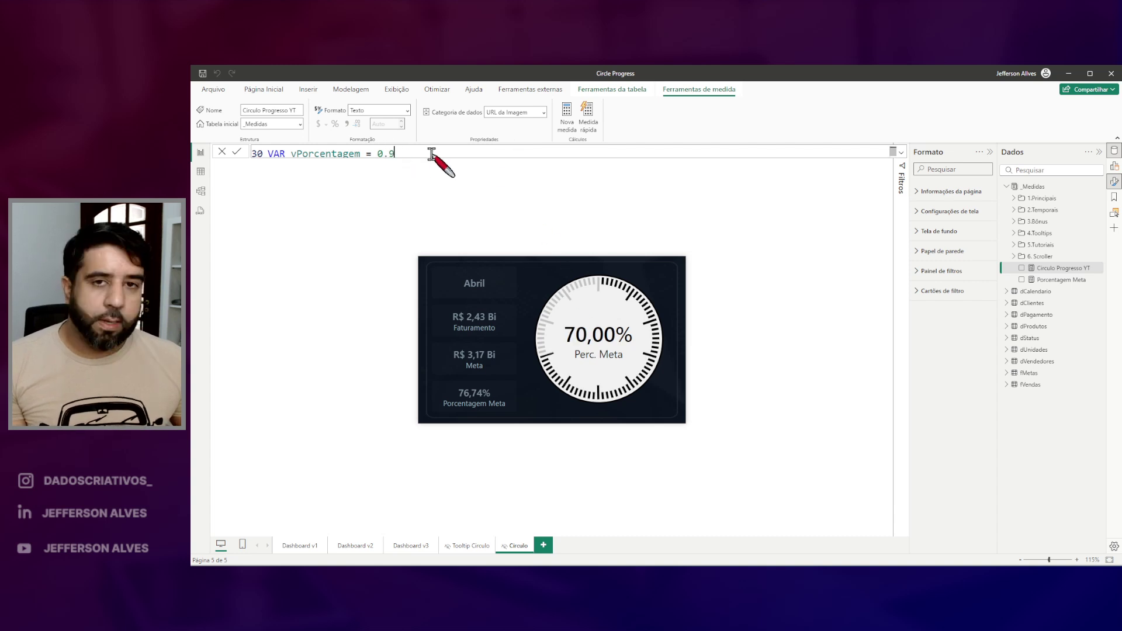
key("Return")
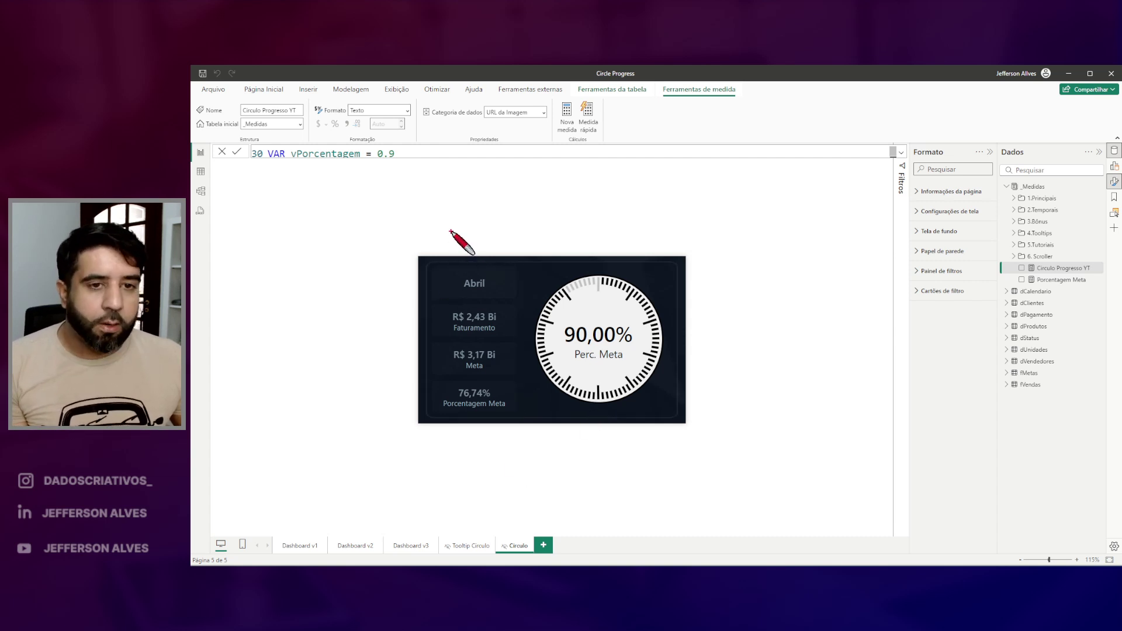
mouse_move(530, 267)
left_mouse_down()
mouse_move(635, 402)
mouse_move(667, 421)
left_mouse_up()
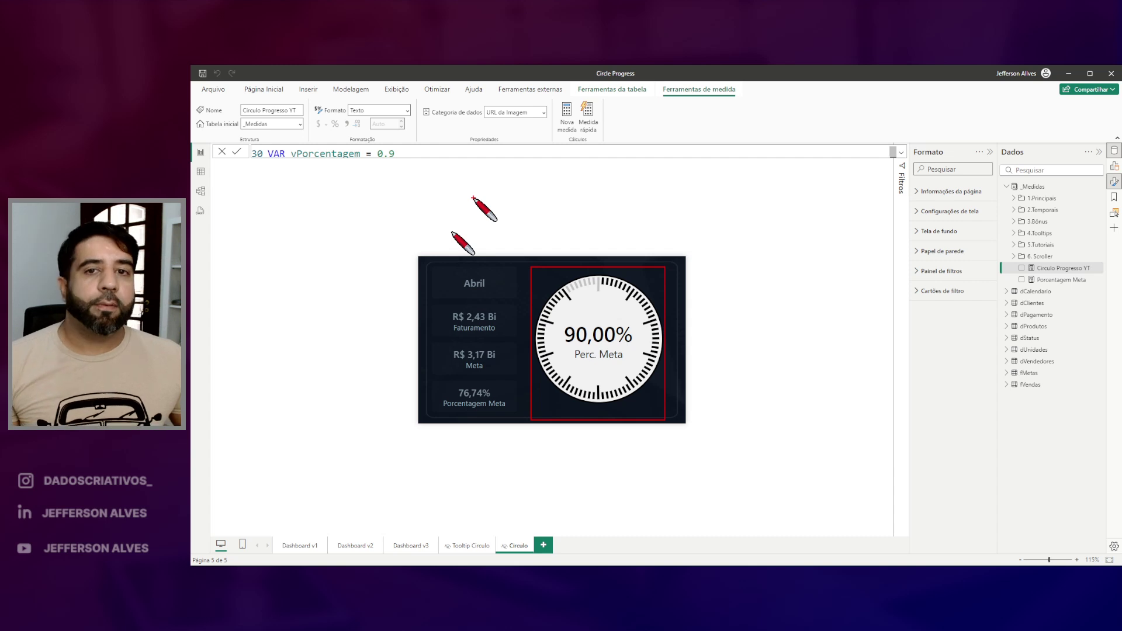
mouse_move(407, 144)
left_mouse_down()
mouse_move(388, 140)
mouse_move(412, 151)
left_mouse_up()
Set vPorcentagem to the [Porcentagem Meta] measure, apply the code and compare the circle with the Porcentagem Meta figure beside it
left_click(901, 152)
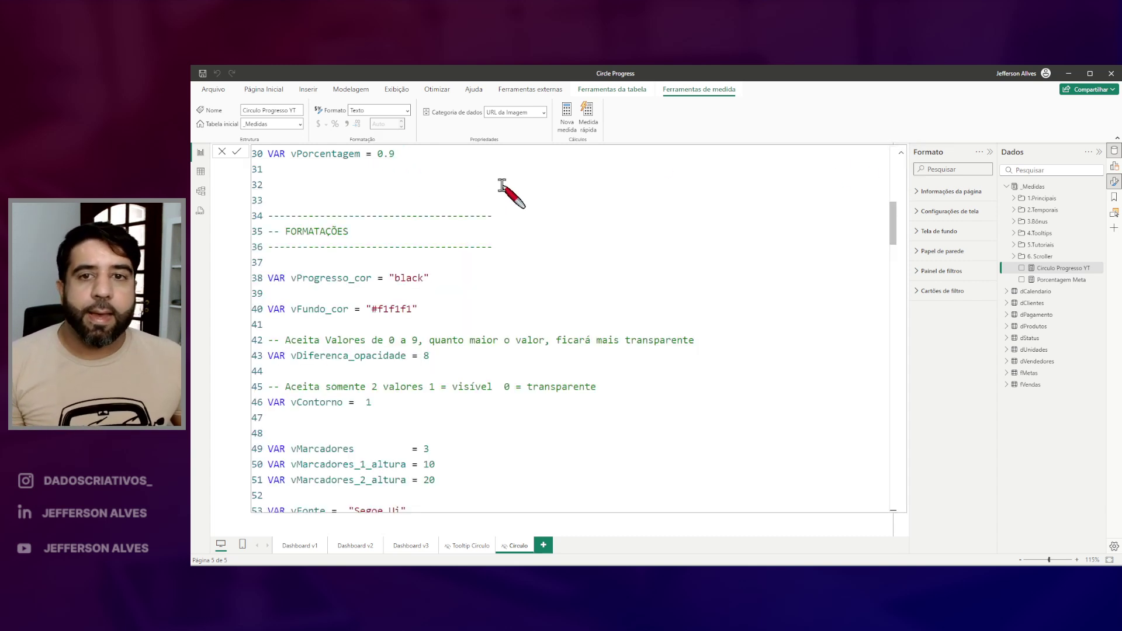
left_click_drag(285, 141, 357, 174)
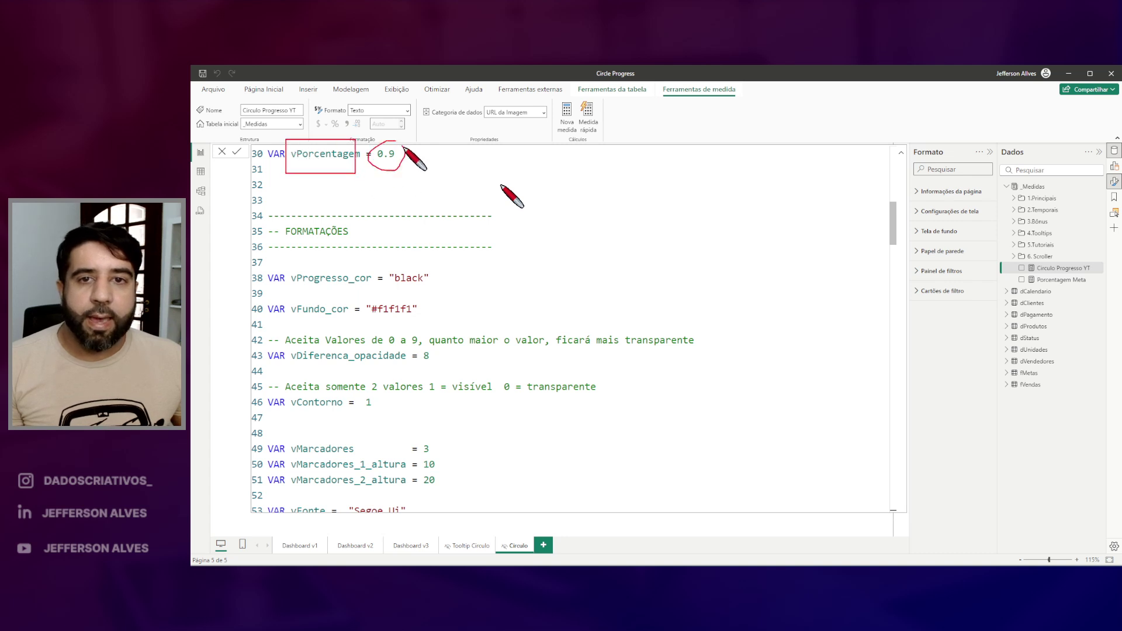
left_click(901, 152)
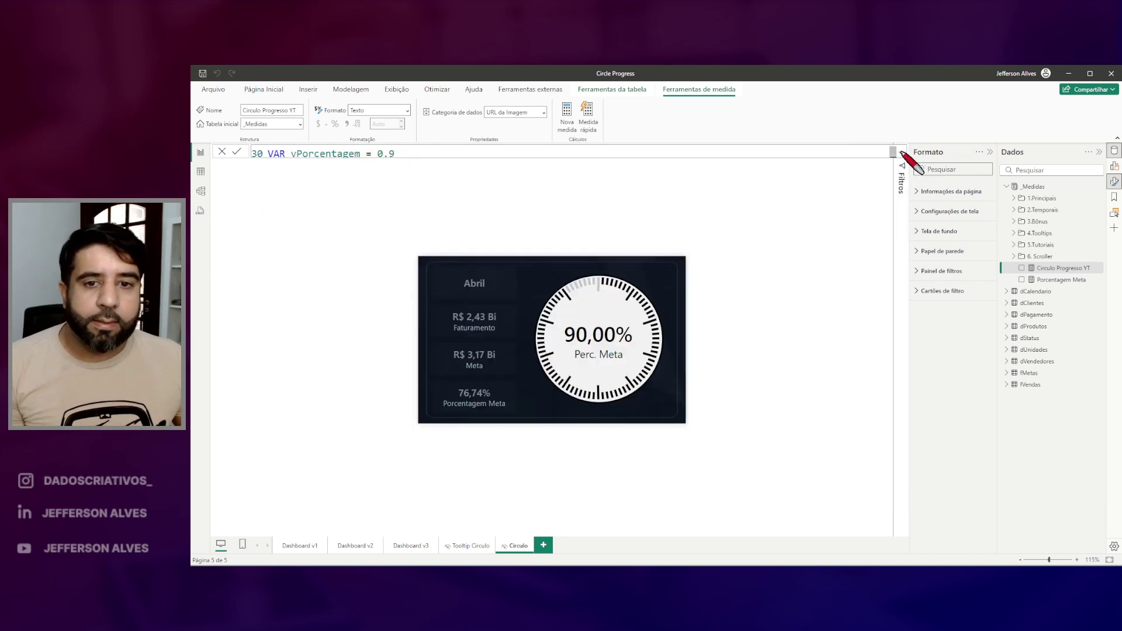
left_click_drag(448, 392, 505, 420)
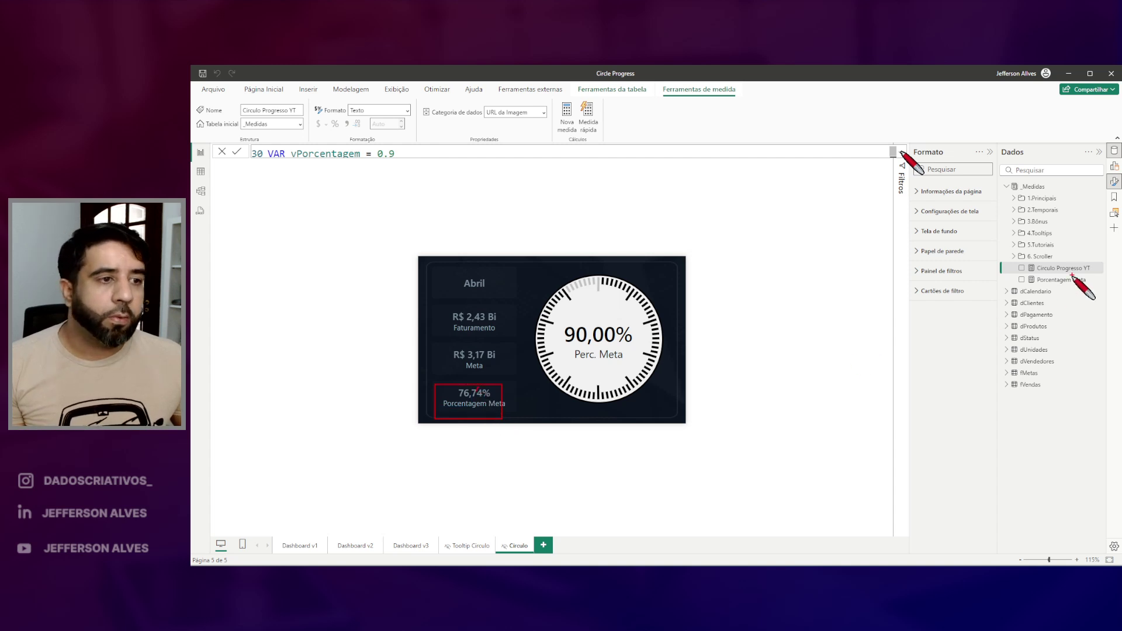
left_click(903, 153)
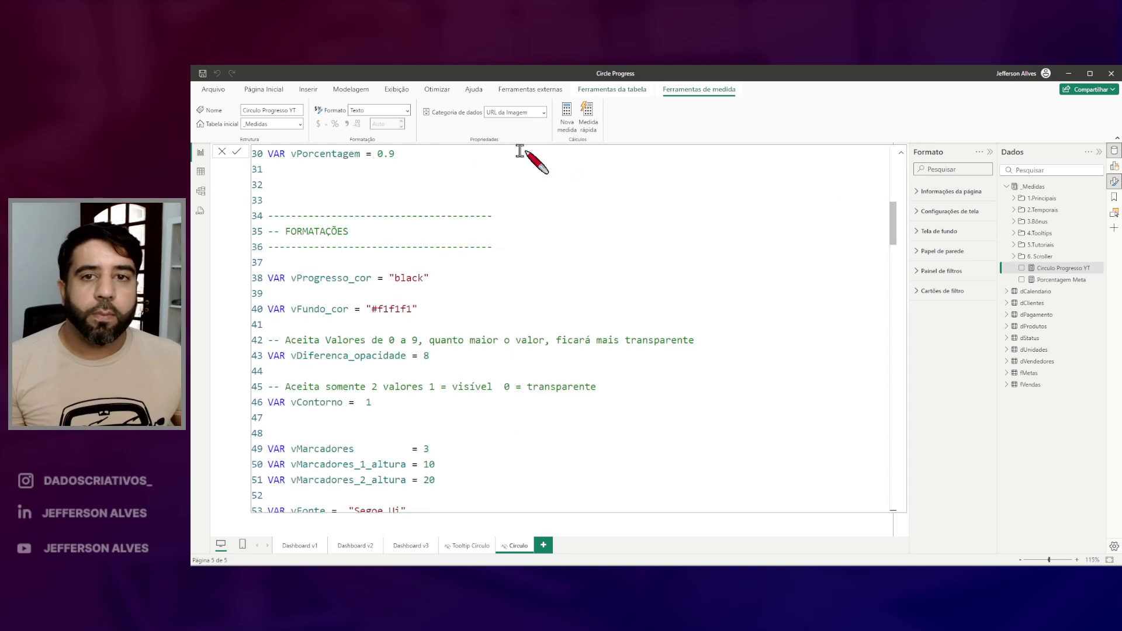
left_click_drag(397, 202, 379, 202)
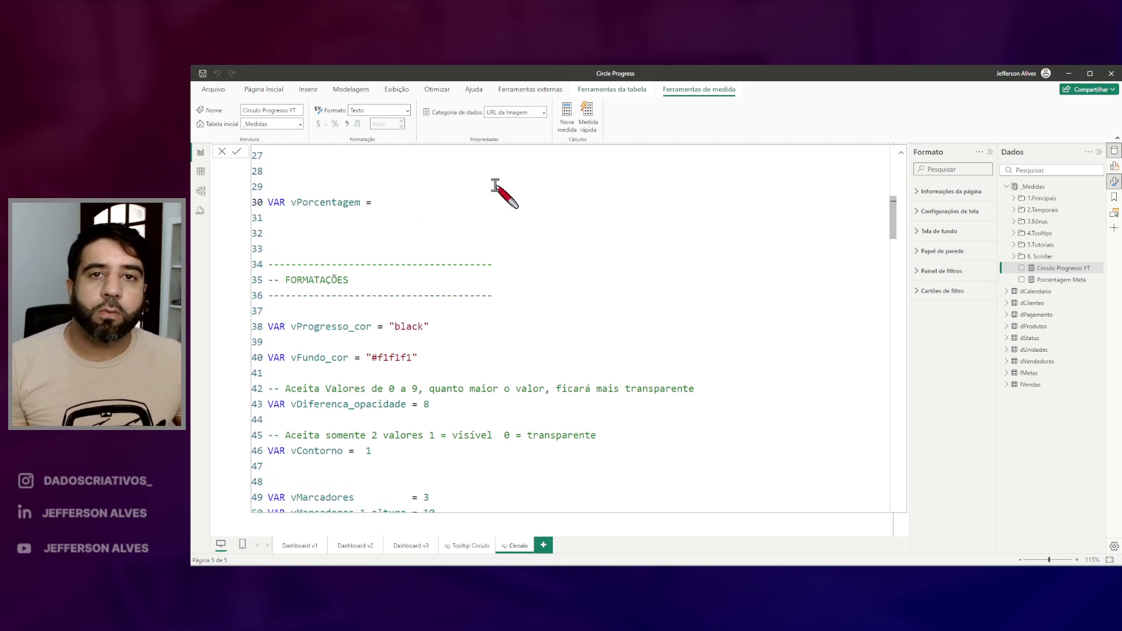
type("[Porcentagem Meta]")
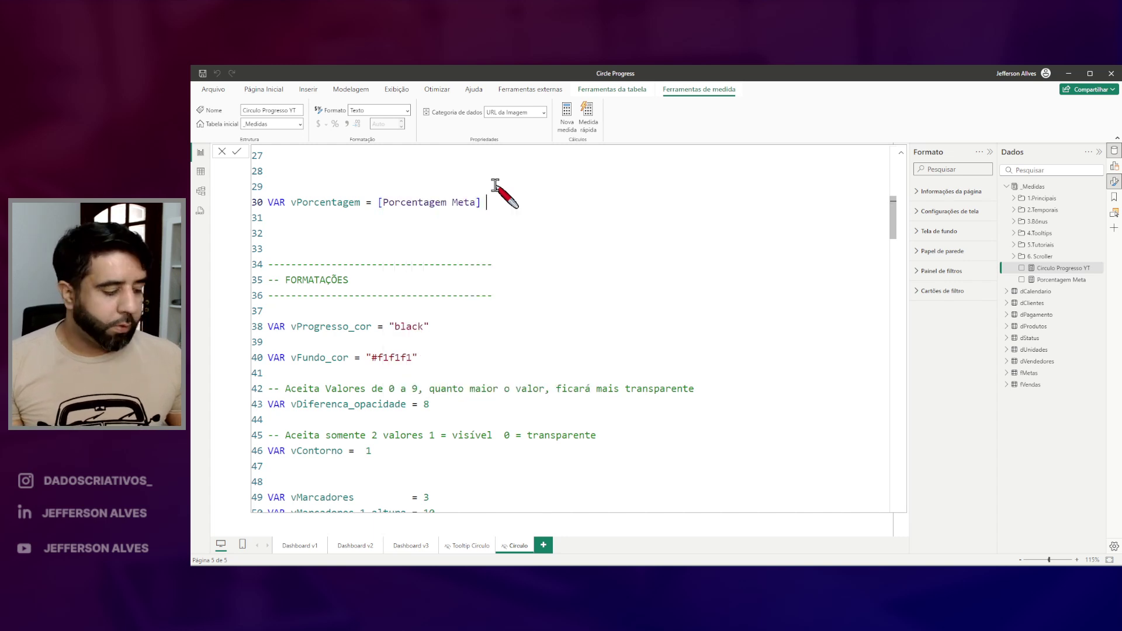
left_click(900, 157)
left_click_drag(553, 322, 637, 349)
mouse_move(443, 380)
left_mouse_down()
mouse_move(481, 409)
mouse_move(490, 400)
left_mouse_up()
mouse_move(599, 288)
left_mouse_down()
mouse_move(625, 297)
mouse_move(648, 368)
mouse_move(576, 388)
mouse_move(568, 334)
left_mouse_up()
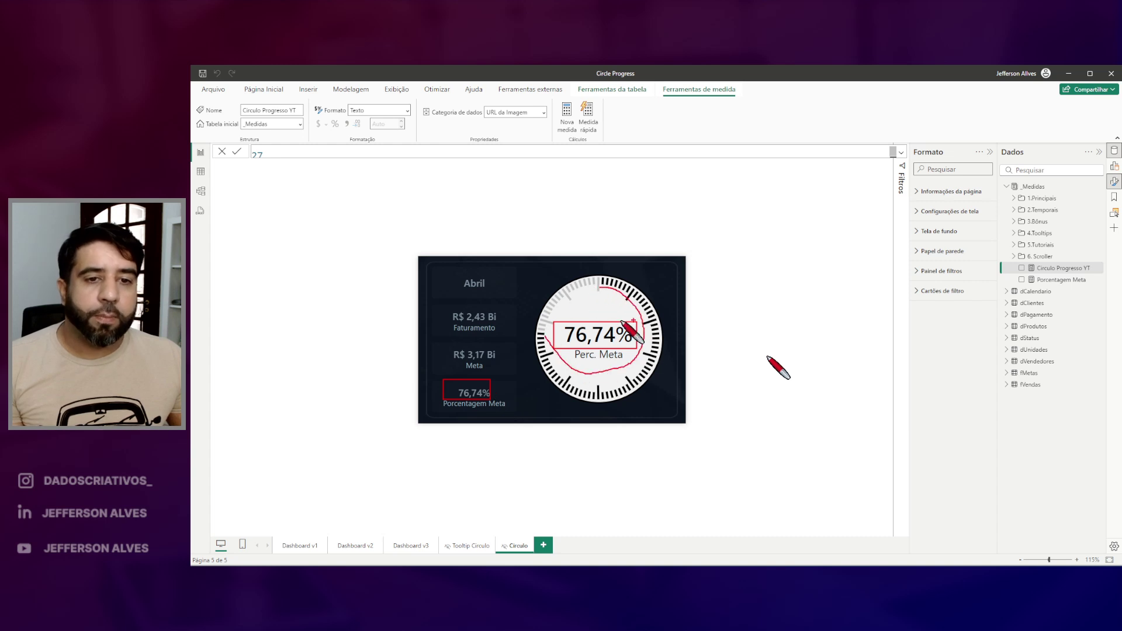
key("Escape")
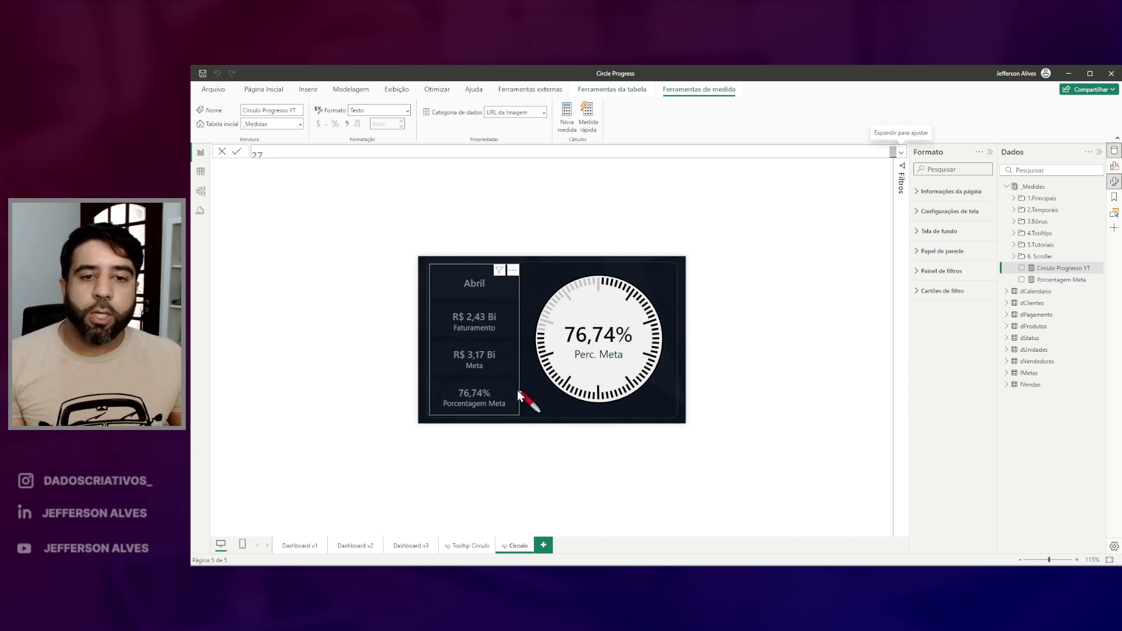
Check the circle tooltip for several months of the Faturamento ao longo do tempo chart on the Dashboard v3 page
left_click(901, 152)
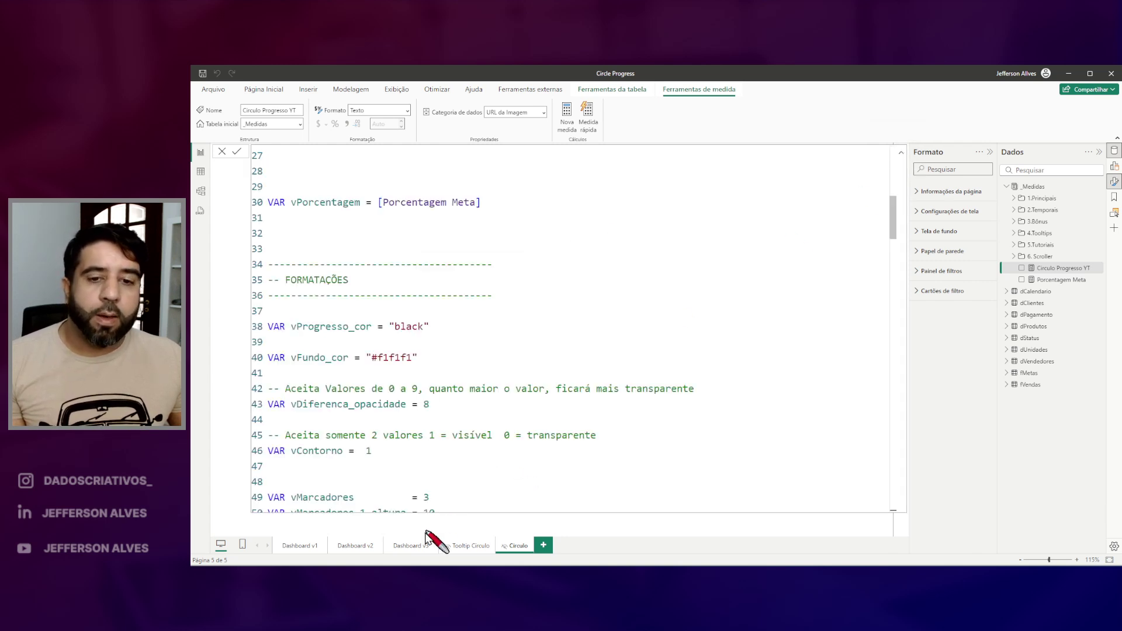
left_click(416, 550)
left_click(307, 238)
key("Escape")
mouse_move(518, 336)
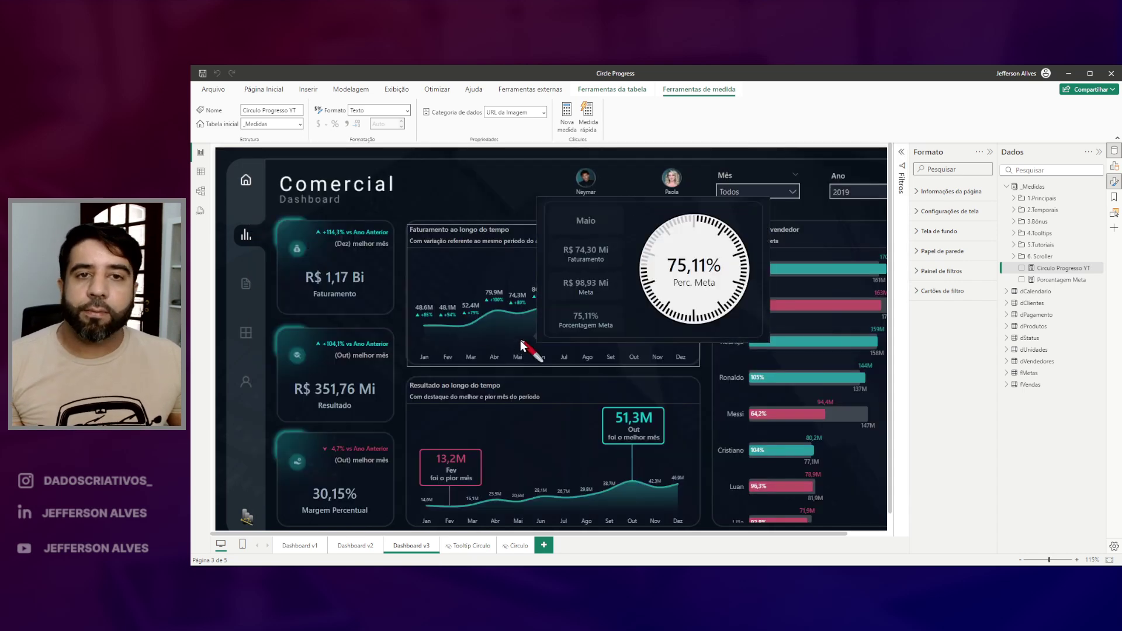
mouse_move(565, 339)
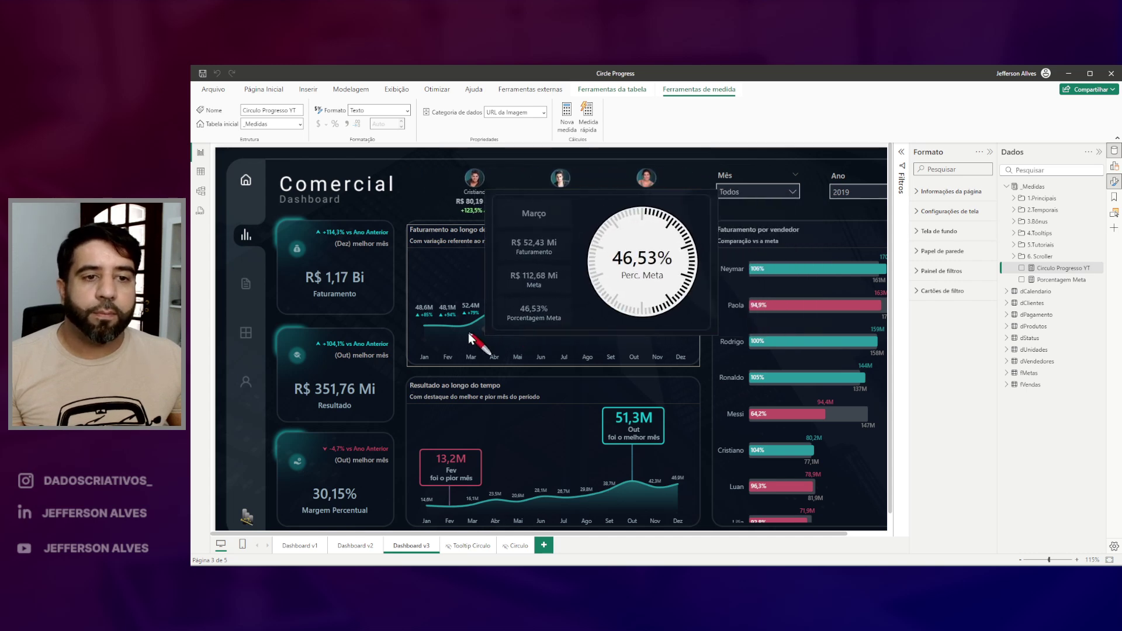
Return to the Circulo page and open the Circulo Progresso YT code at vPorcentagem and the FORMATAÇÕES section
left_click(518, 544)
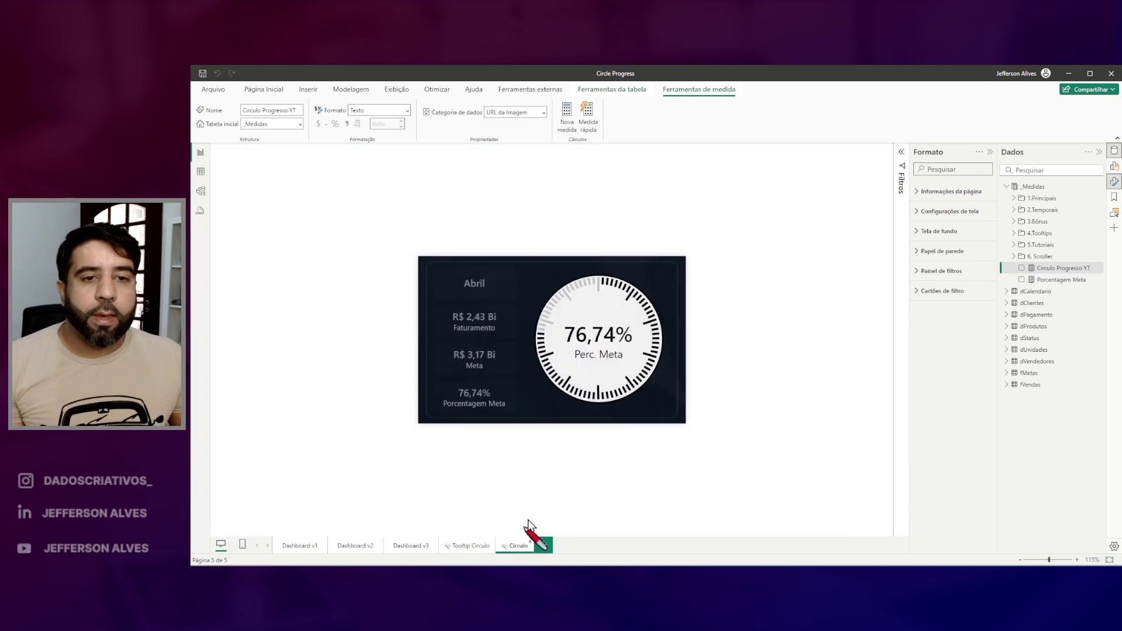
left_click(1052, 281)
left_click(1055, 268)
scroll(514, 303, "down", 5)
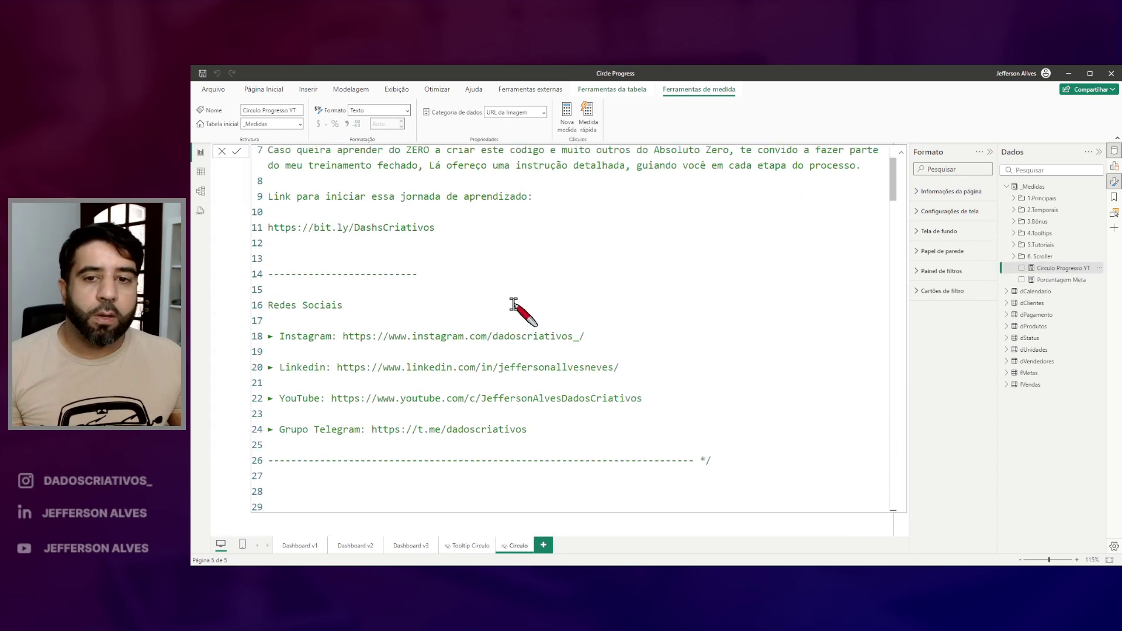
scroll(572, 308, "down", 4)
mouse_move(257, 211)
left_mouse_down()
mouse_move(468, 270)
mouse_move(511, 266)
left_mouse_up()
left_click_drag(266, 290, 519, 326)
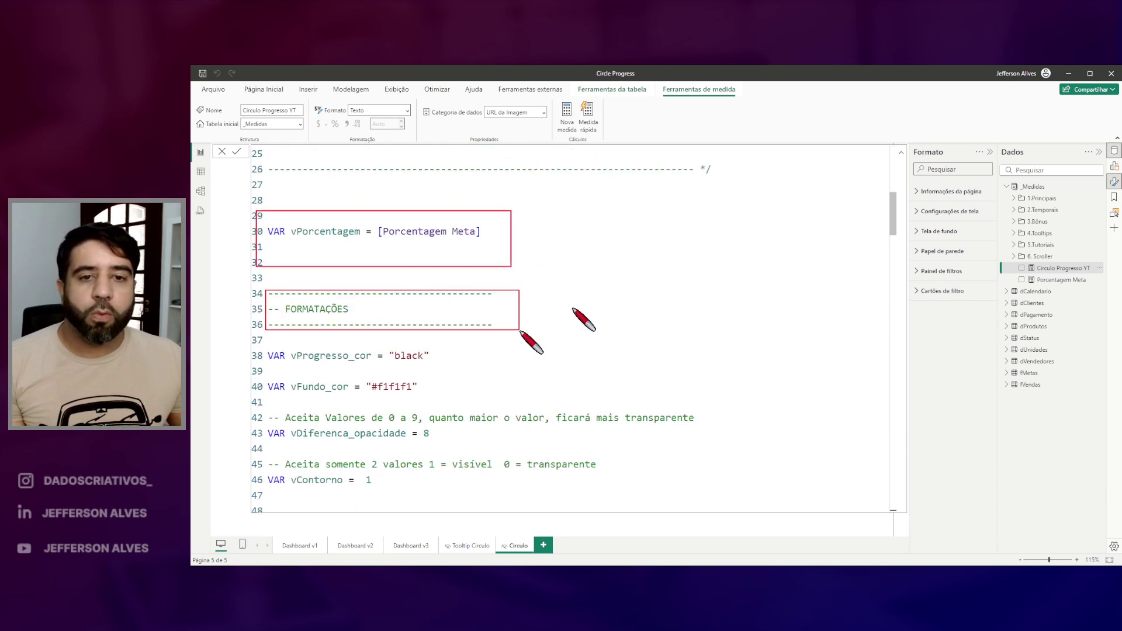
key("Escape")
scroll(516, 325, "down", 1)
scroll(495, 313, "down", 2)
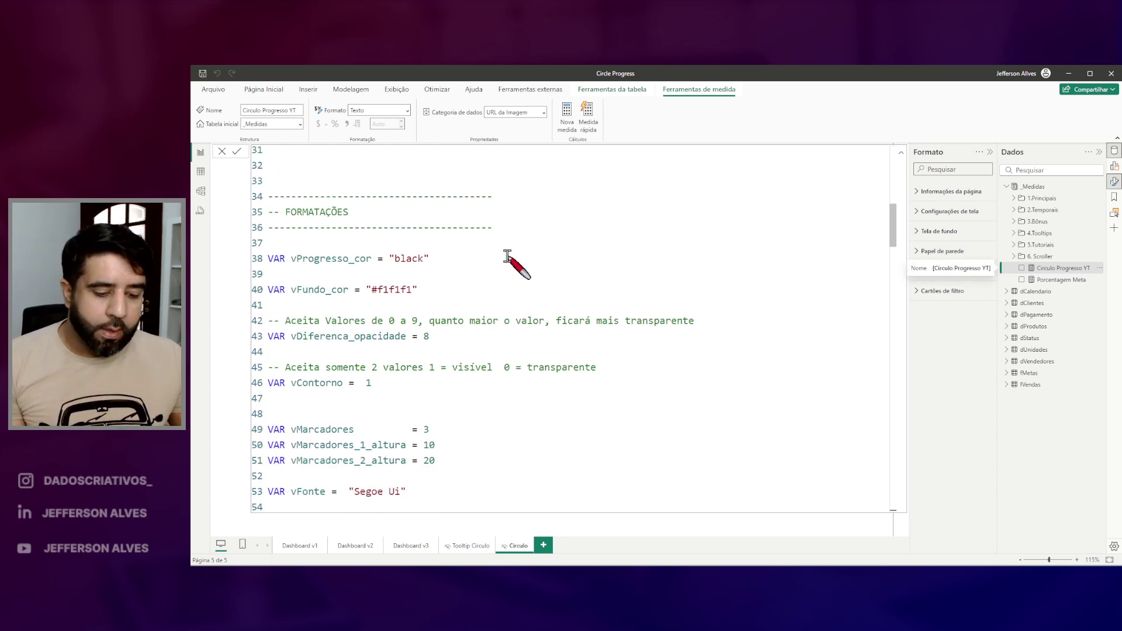
Examine the FORMATAÇÕES variables for progress and background colour, opacity, outline, markers, font and labels
mouse_move(282, 246)
left_mouse_down()
mouse_move(448, 272)
mouse_move(391, 259)
left_mouse_up()
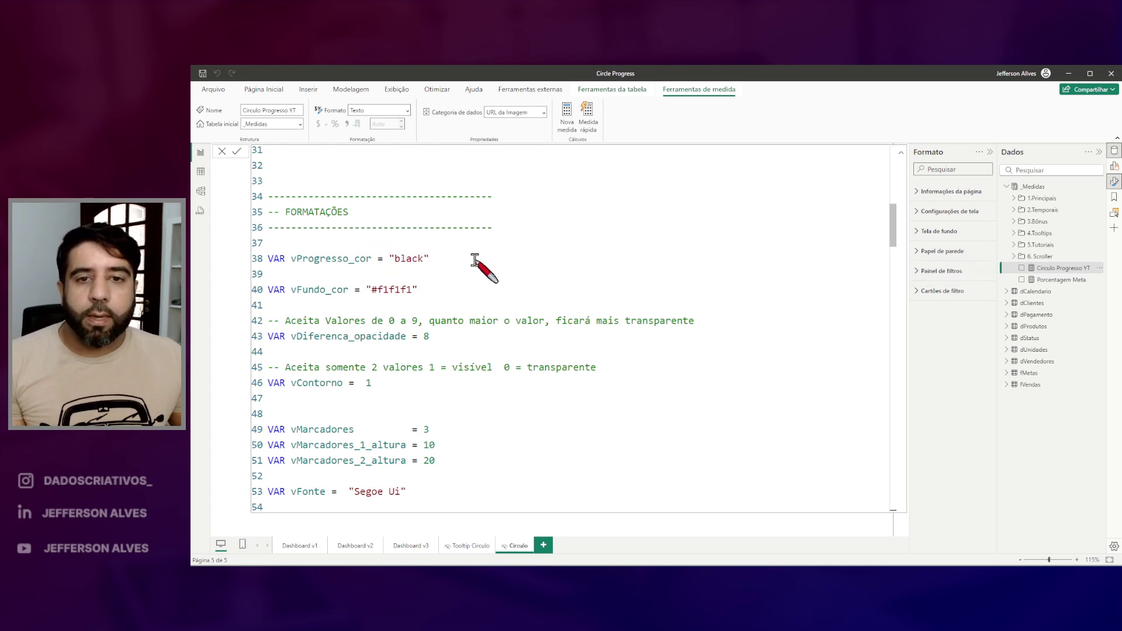
scroll(484, 263, "down", 1)
scroll(484, 268, "down", 1)
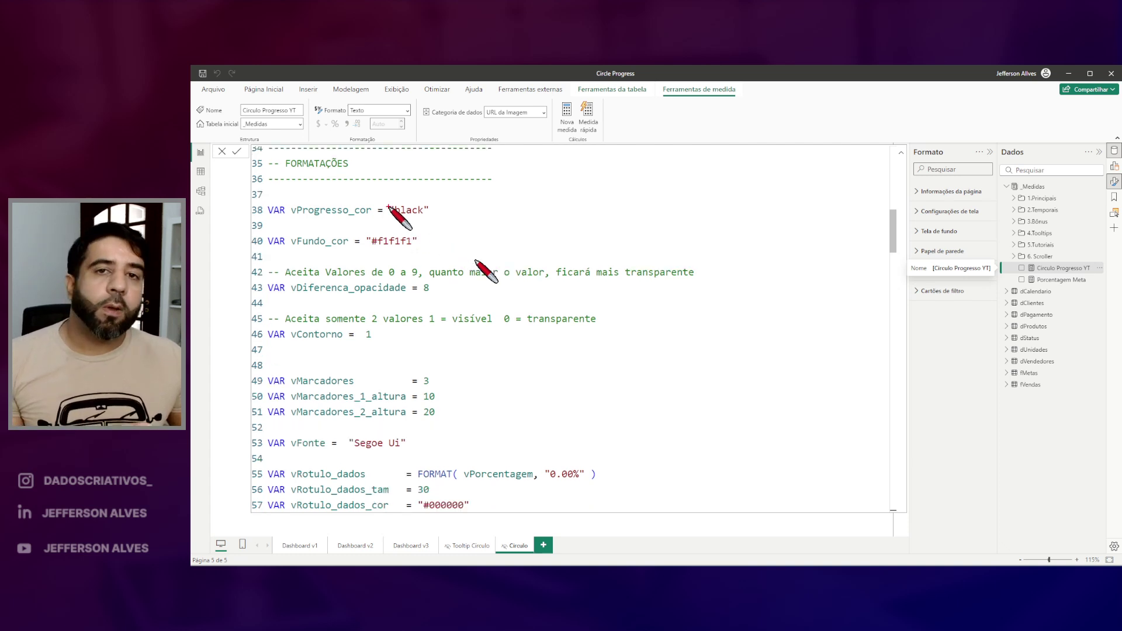
left_click_drag(422, 280, 436, 293)
left_click_drag(362, 327, 445, 427)
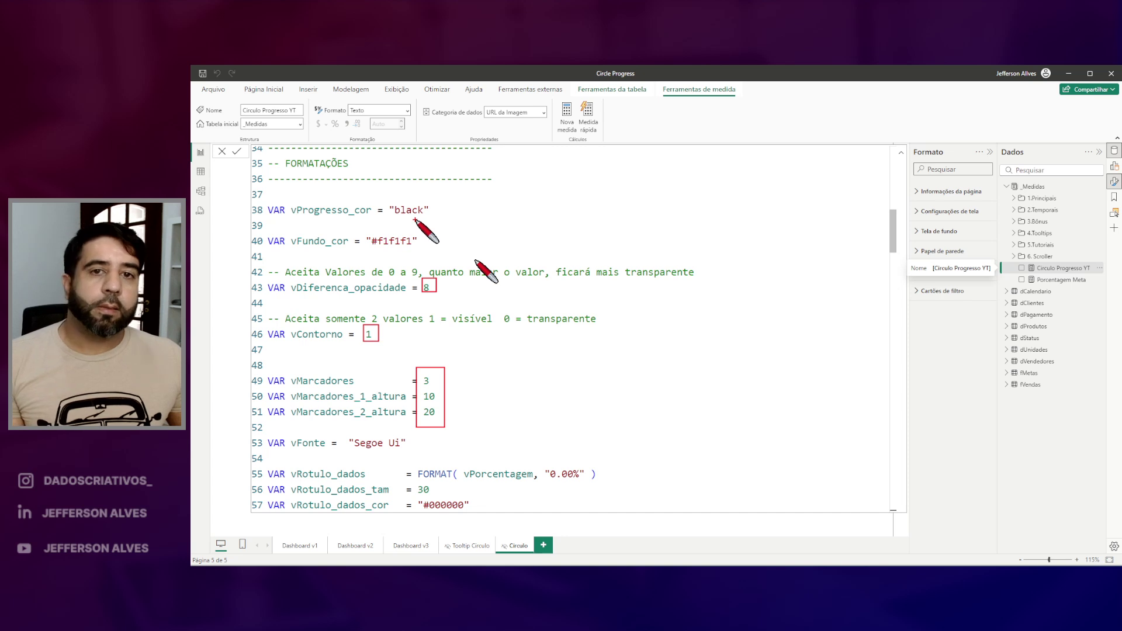
left_click_drag(384, 201, 432, 215)
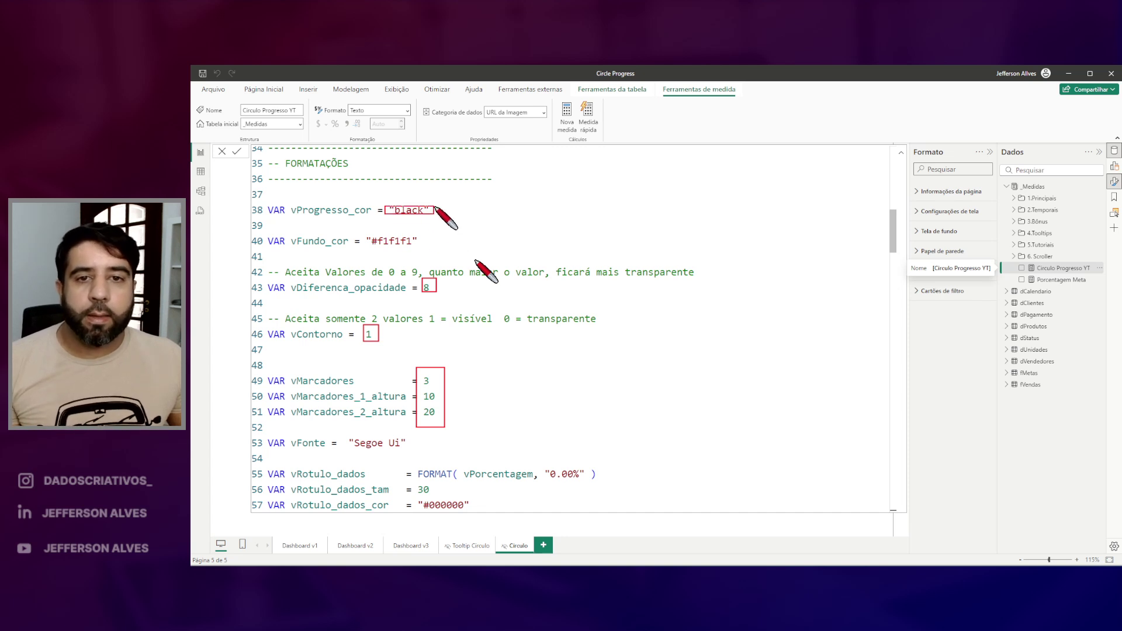
key("Escape")
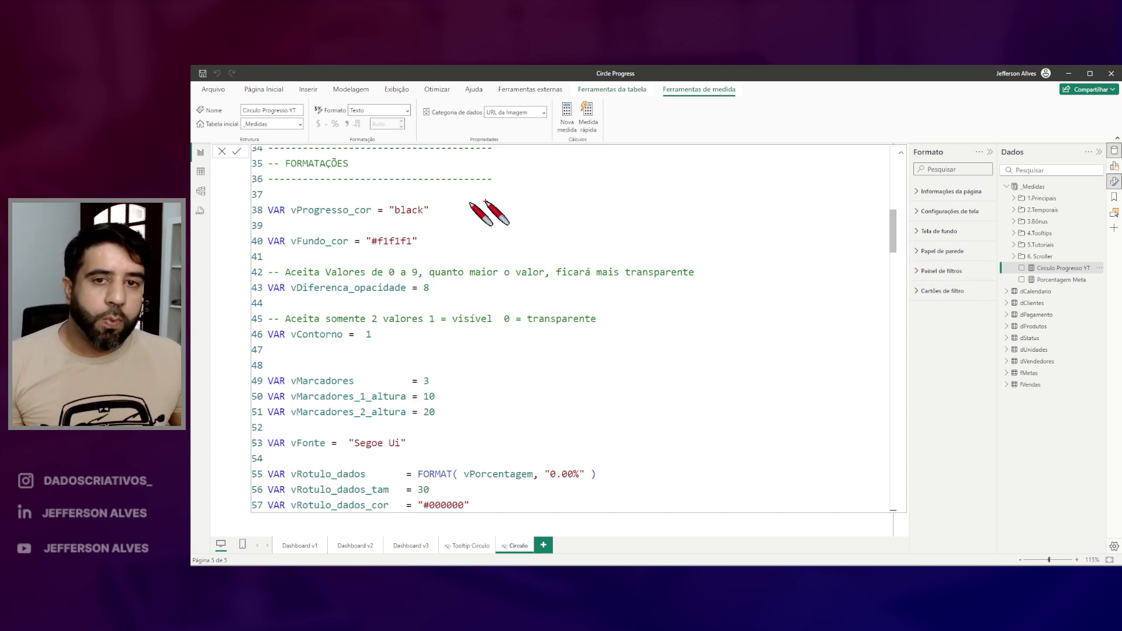
mouse_move(388, 199)
left_mouse_down()
mouse_move(431, 218)
mouse_move(537, 175)
left_mouse_up()
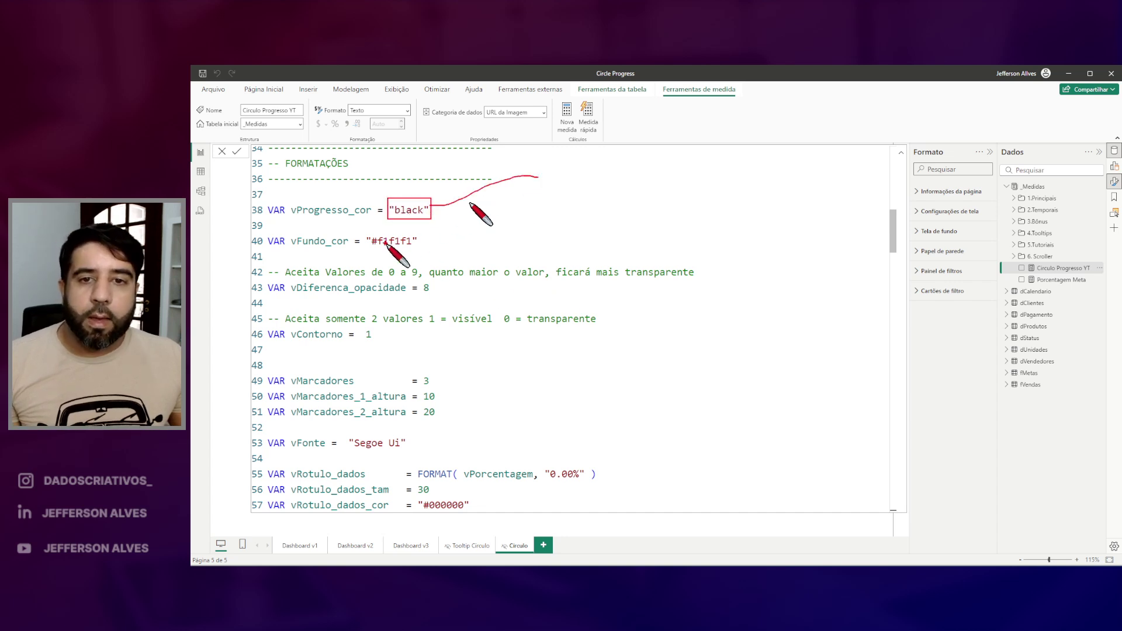
mouse_move(361, 232)
left_mouse_down()
mouse_move(425, 257)
mouse_move(555, 234)
left_mouse_up()
key("Escape")
scroll(476, 356, "down", 2)
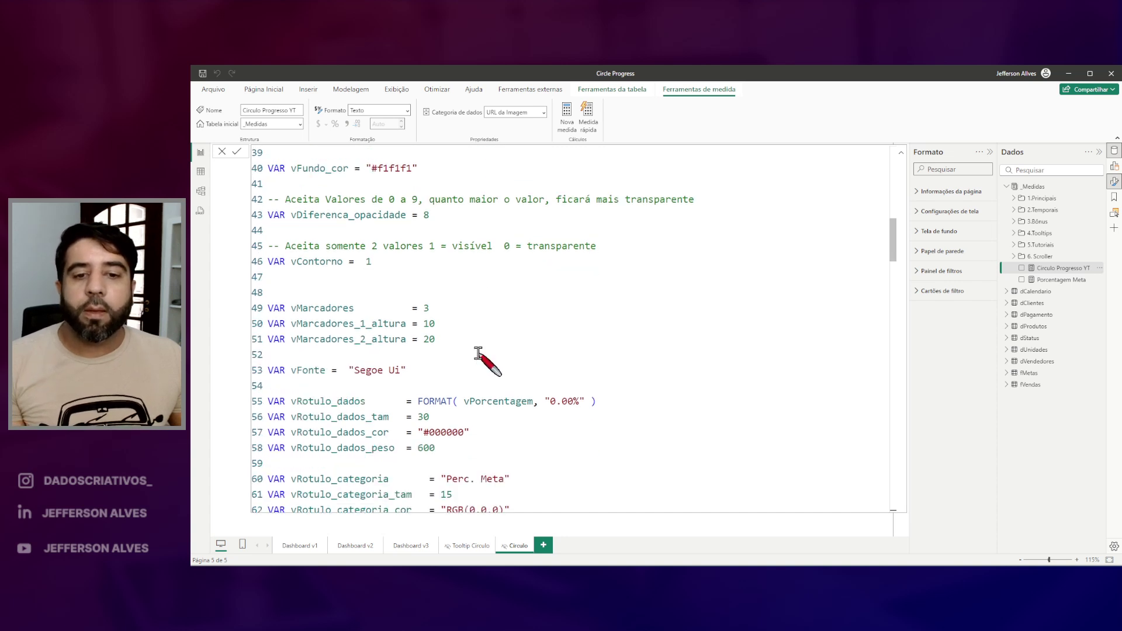
scroll(478, 354, "down", 1)
mouse_move(442, 449)
left_mouse_down()
mouse_move(512, 476)
mouse_move(576, 447)
mouse_move(622, 370)
left_mouse_up()
Try "RED" as the vProgresso_cor value and apply it to the progress circle
scroll(625, 373, "up", 3)
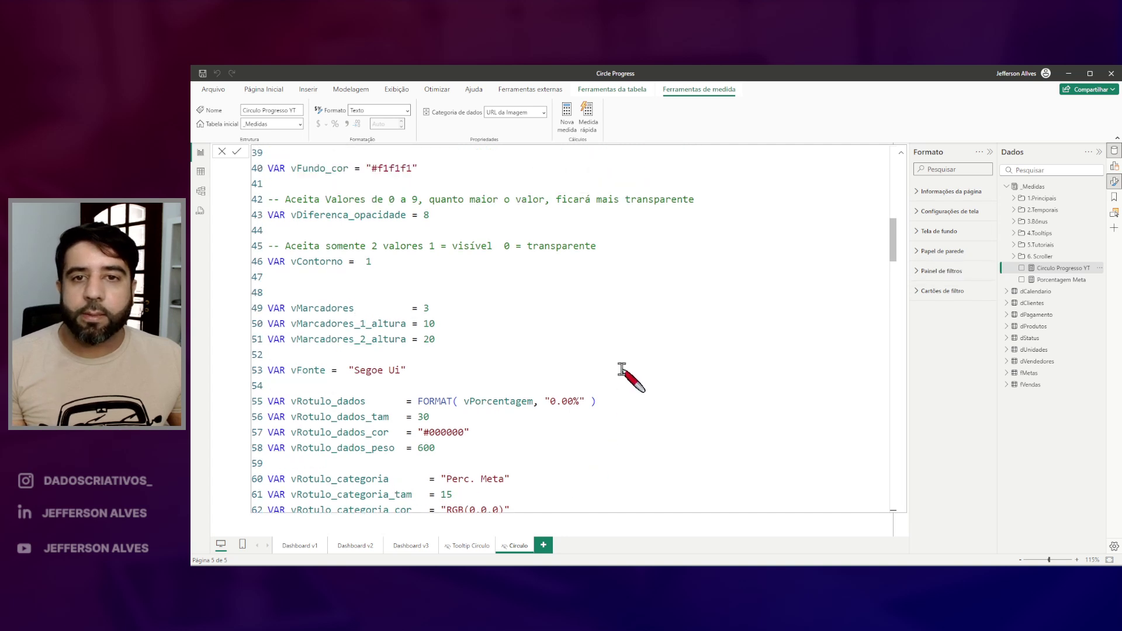
left_click(447, 237)
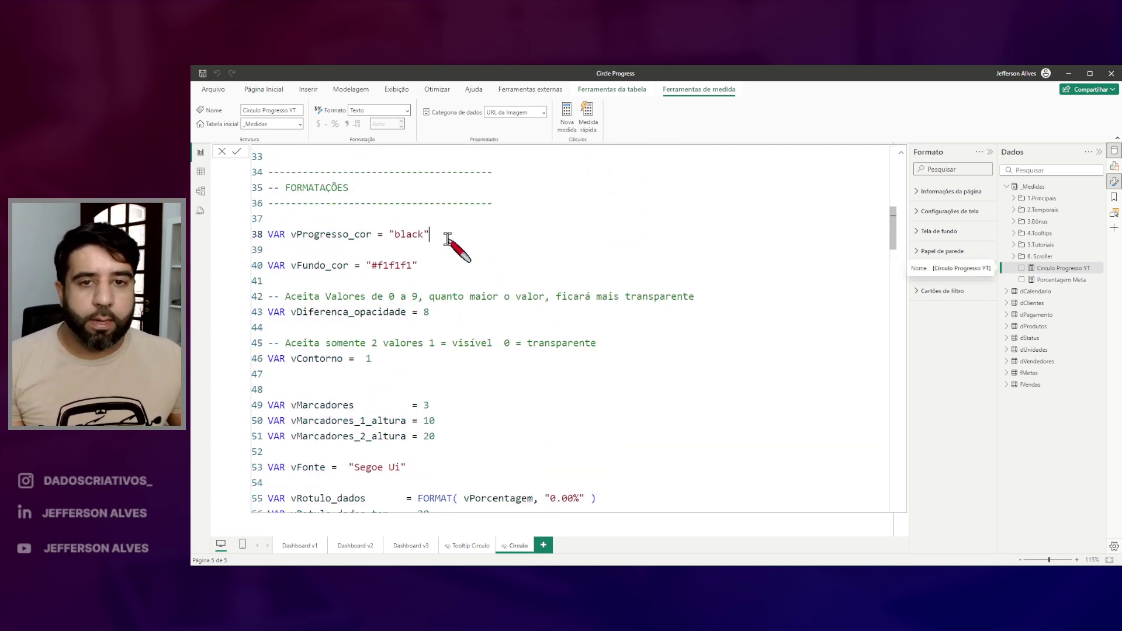
key("Return")
key("BackSpace")
left_click_drag(290, 146, 380, 166)
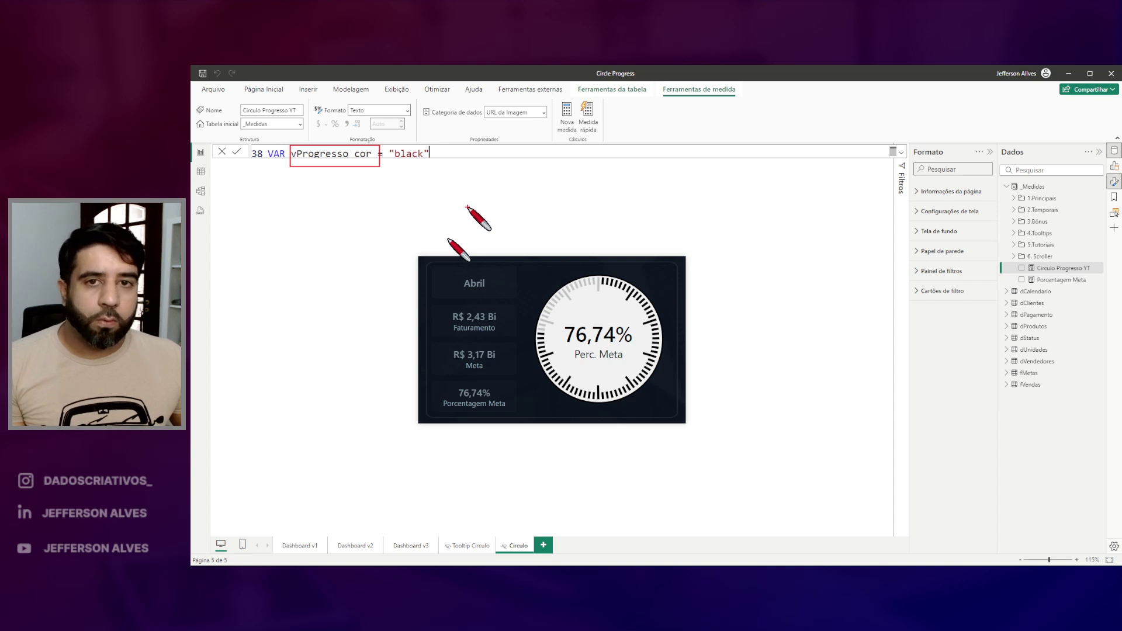
double_click(408, 154)
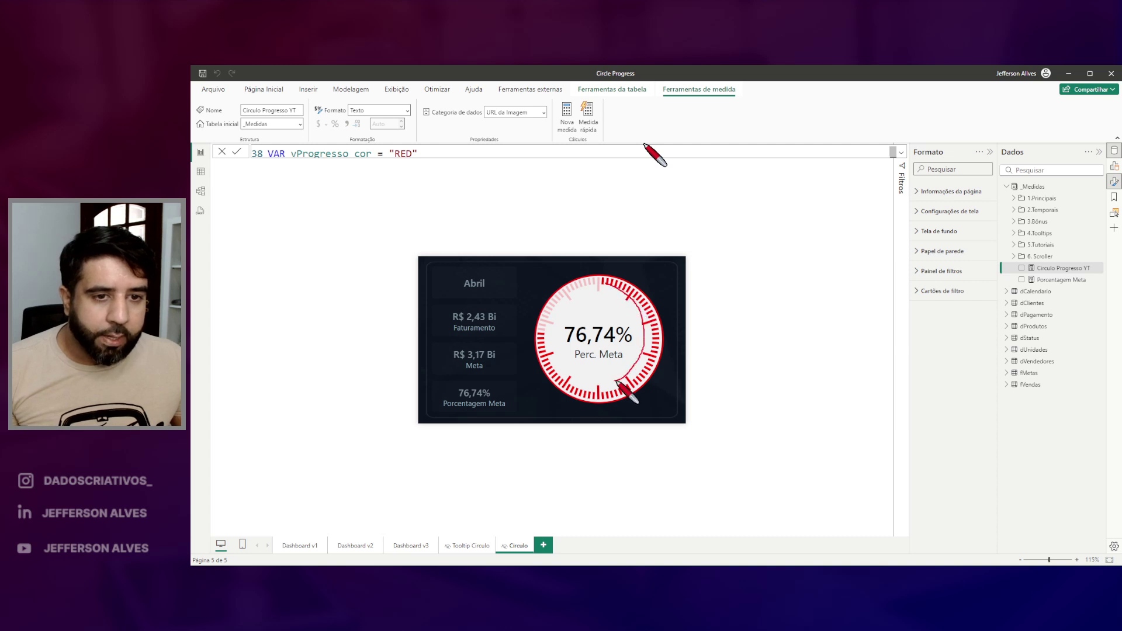
Try the hex colour "#00F" as the vProgresso_cor value
double_click(404, 154)
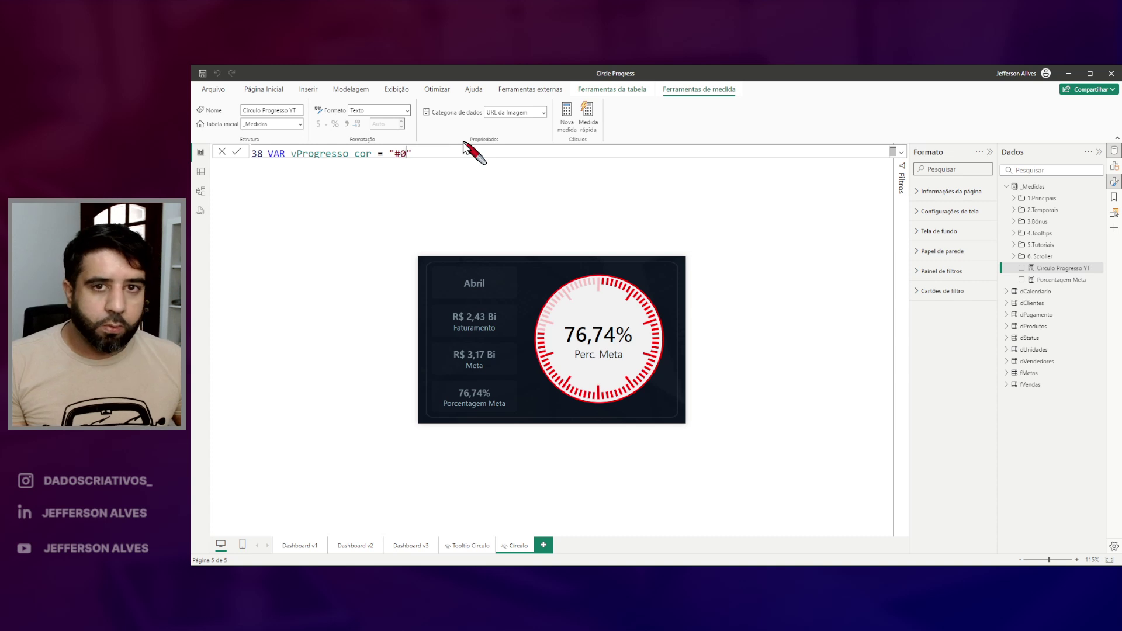
type("#00F")
key("Return")
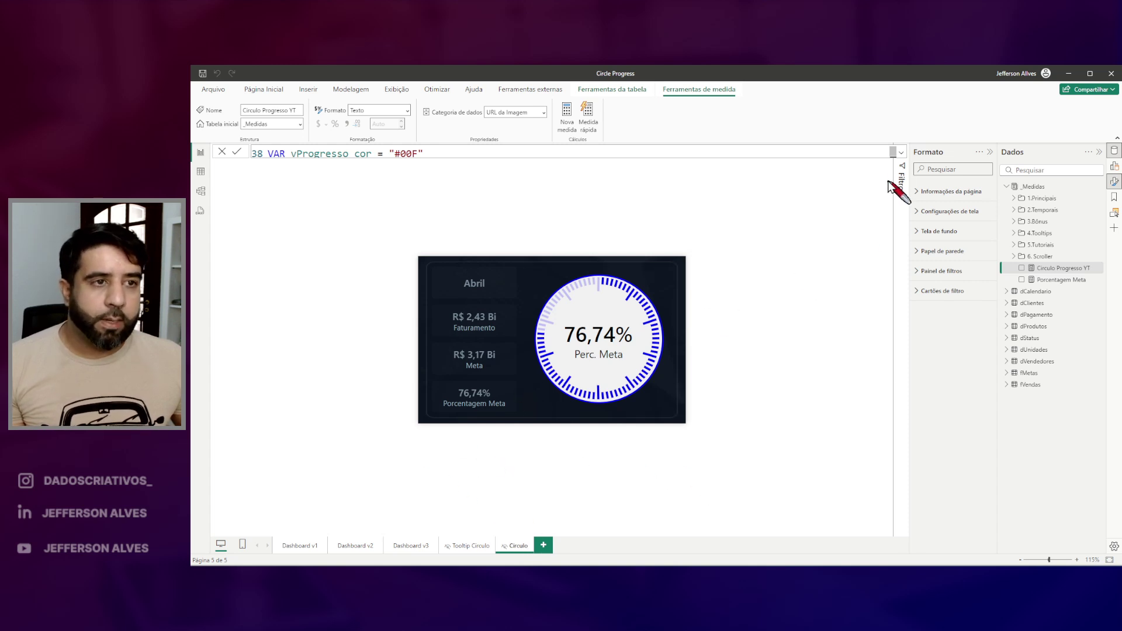
Replace the vProgresso_cor value with IF( vPorcentagem >= 0.8 , "BLUE", "red" )
left_click(901, 154)
scroll(526, 211, "up", 2)
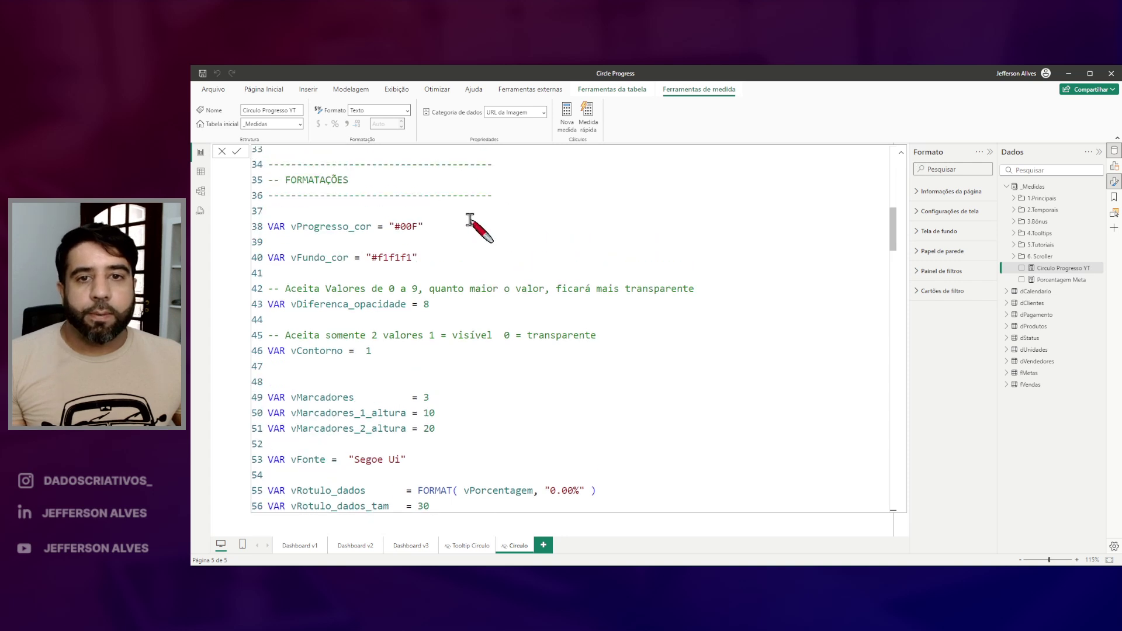
left_click_drag(380, 215, 433, 246)
key("Escape")
left_click_drag(422, 227, 389, 227)
type("IF")
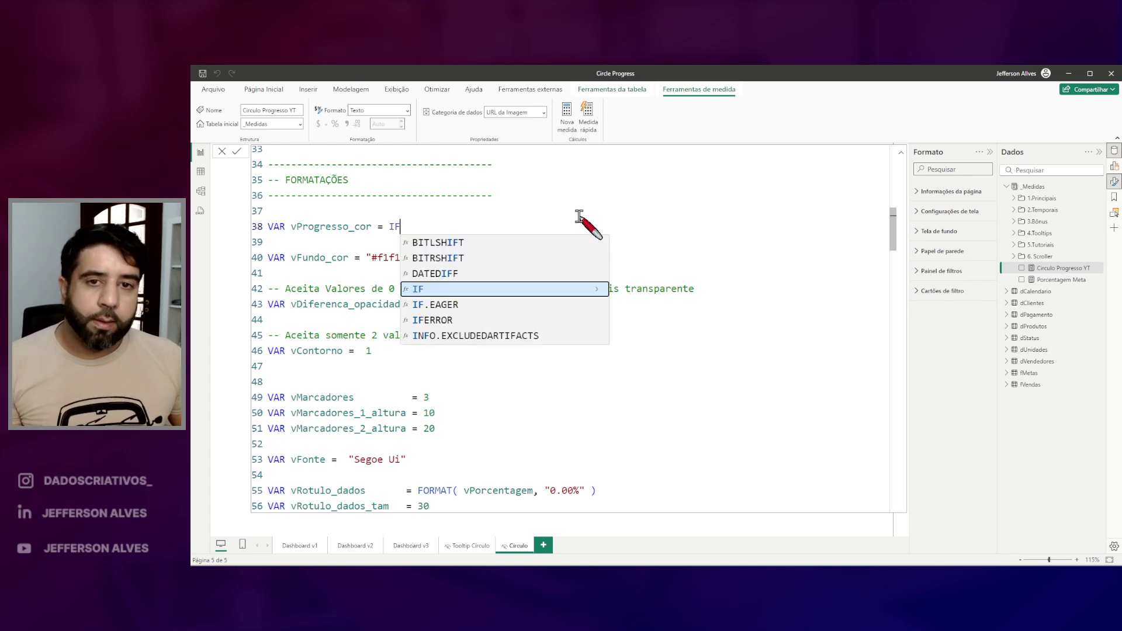
type("( vPorcentagem")
scroll(589, 223, "up", 2)
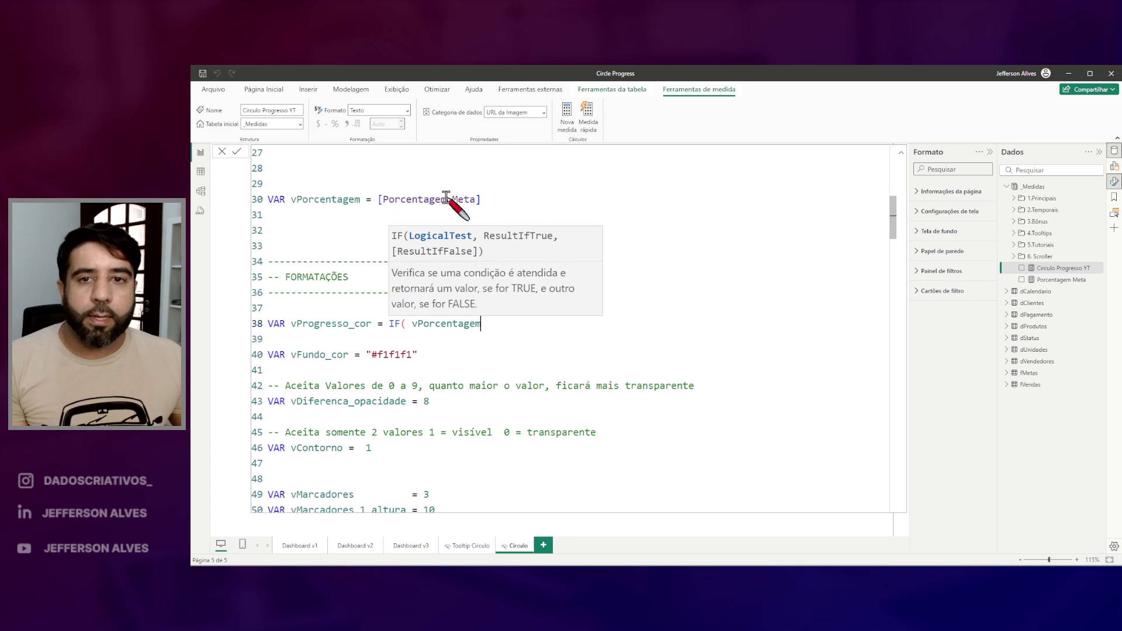
left_click_drag(277, 184, 369, 208)
key("Escape")
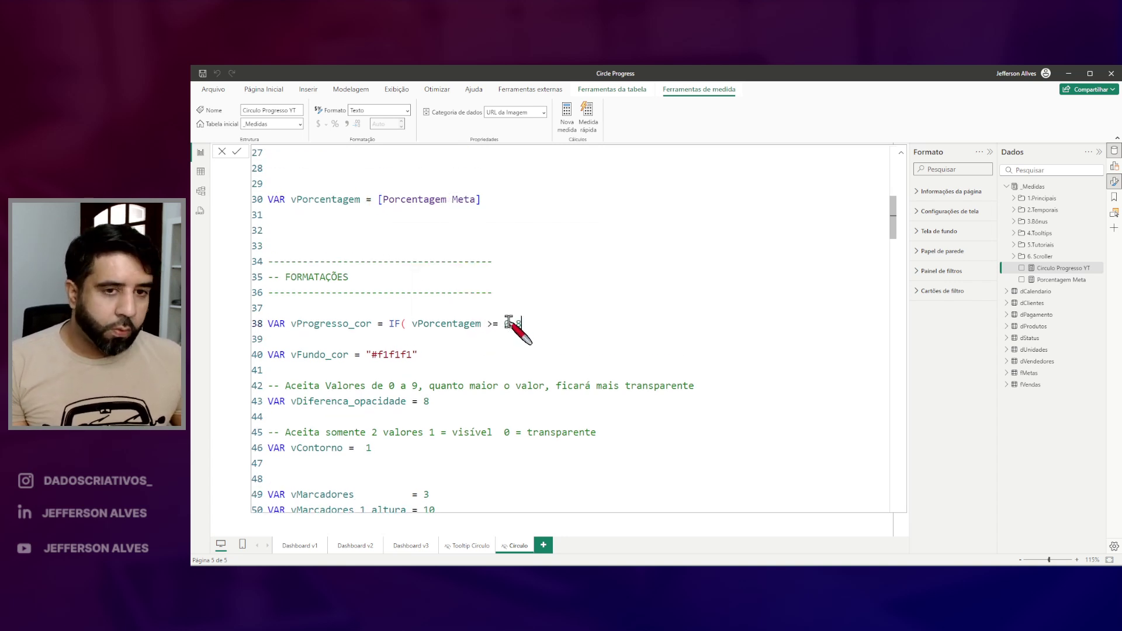
left_click_drag(498, 312, 533, 333)
key("Escape")
type(", \"BLUE\",")
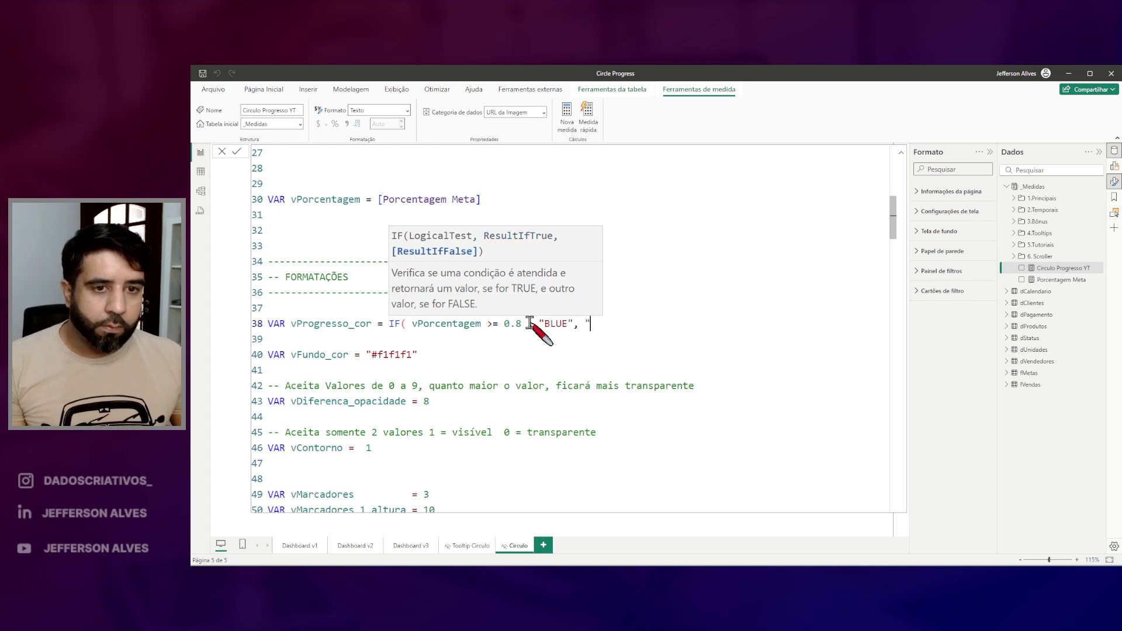
type(")")
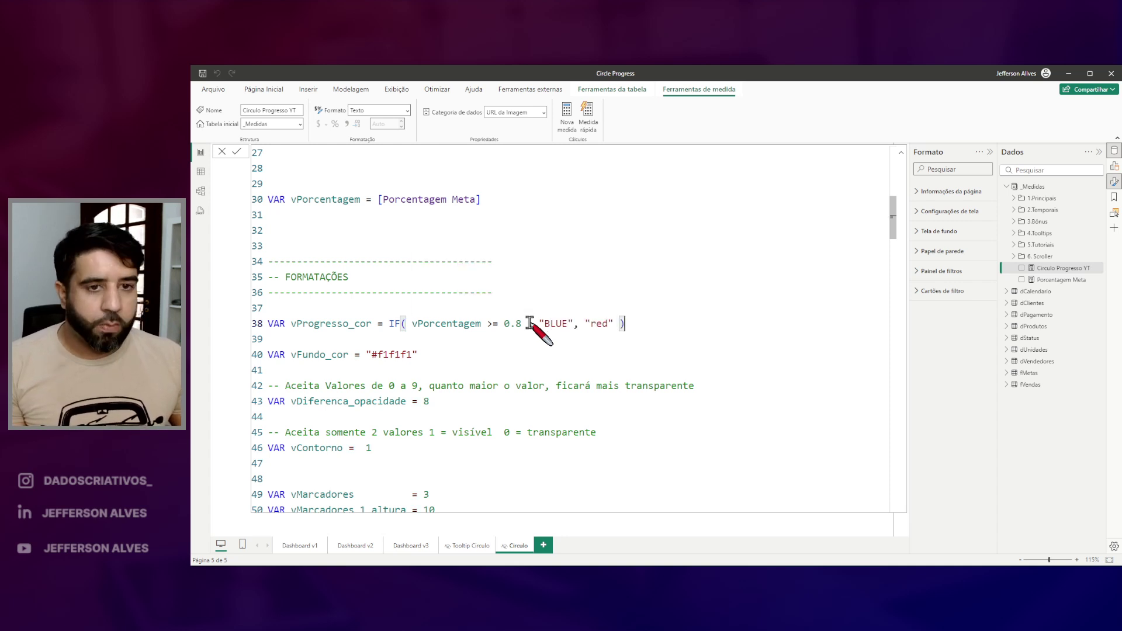
mouse_move(535, 310)
left_mouse_down()
mouse_move(572, 342)
mouse_move(613, 331)
left_mouse_up()
key("Escape")
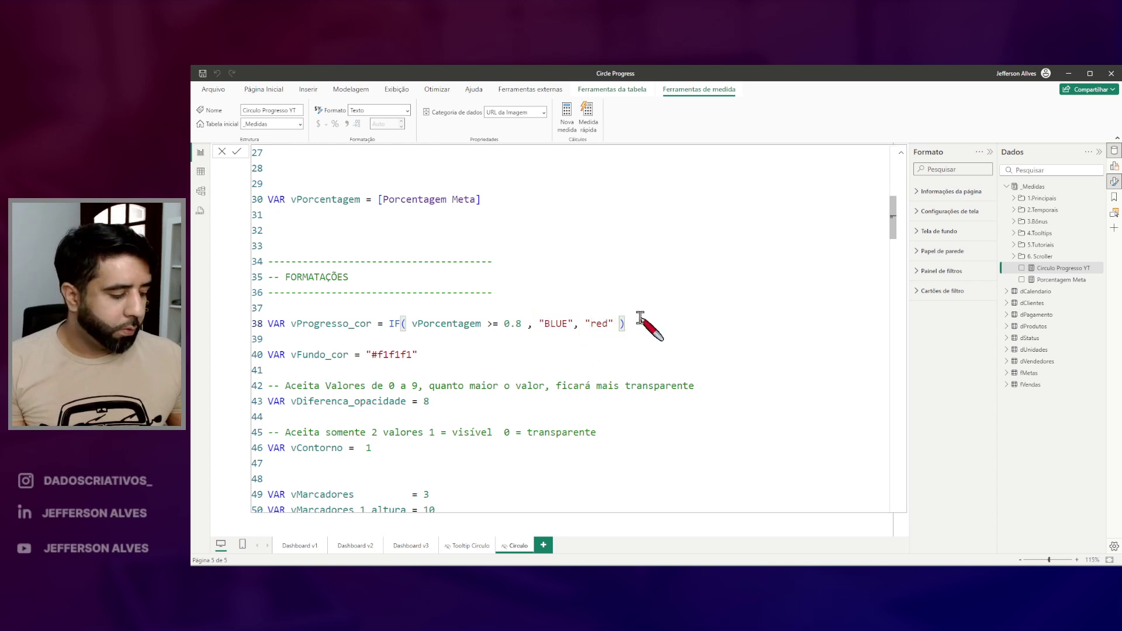
Check the conditional circle colour in the monthly tooltips of the revenue chart on the Dashboard v3 page
left_click(411, 547)
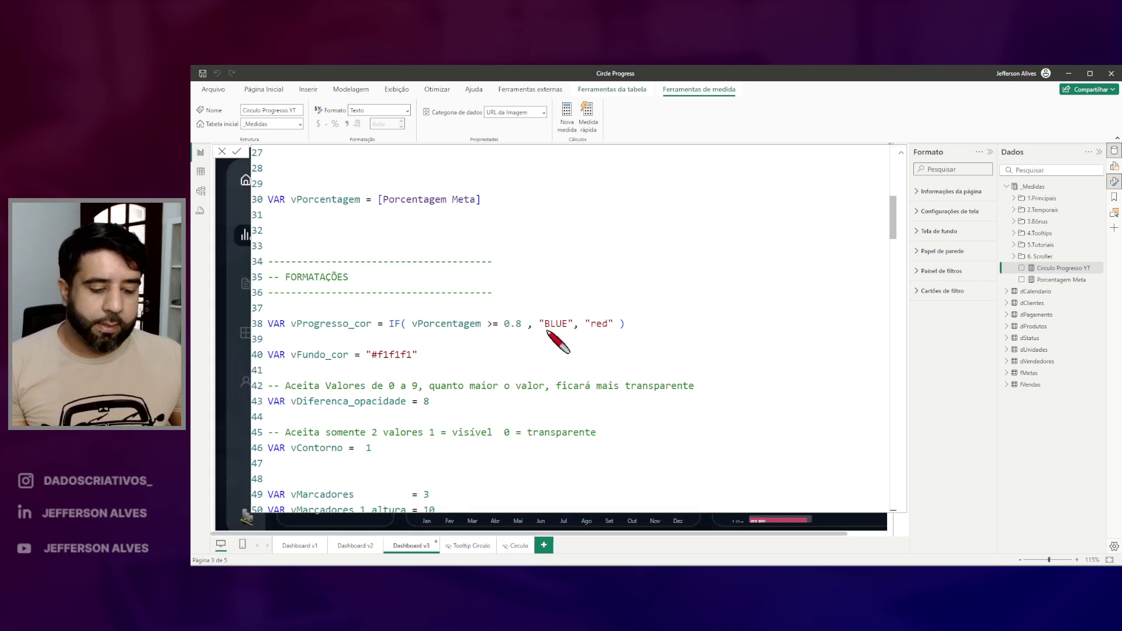
left_click_drag(479, 312, 530, 337)
key("Escape")
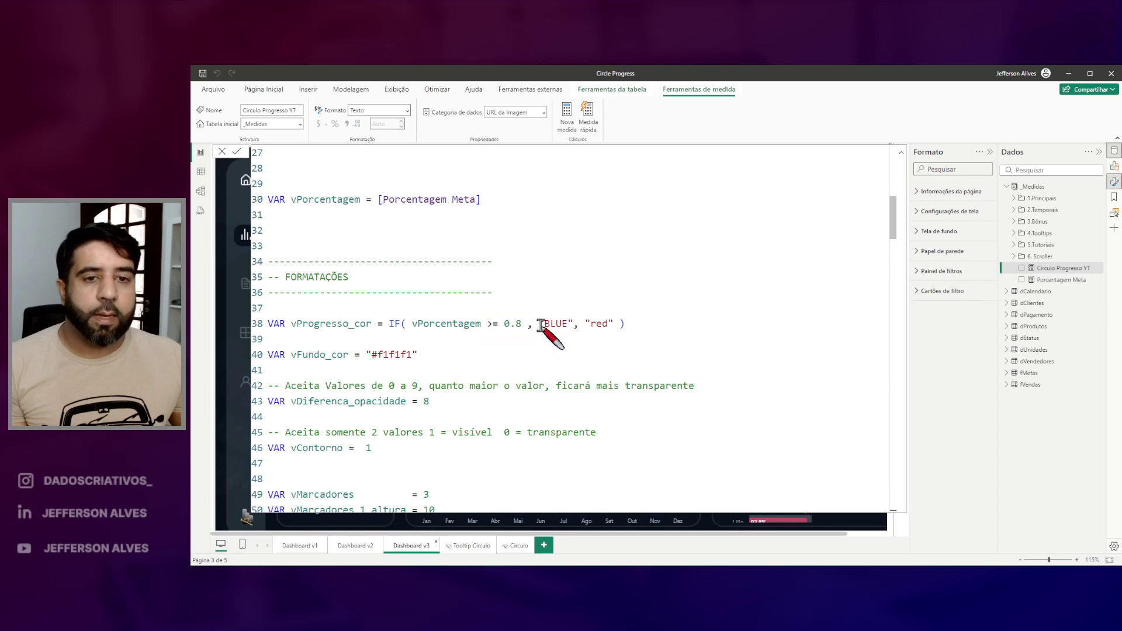
key("Escape")
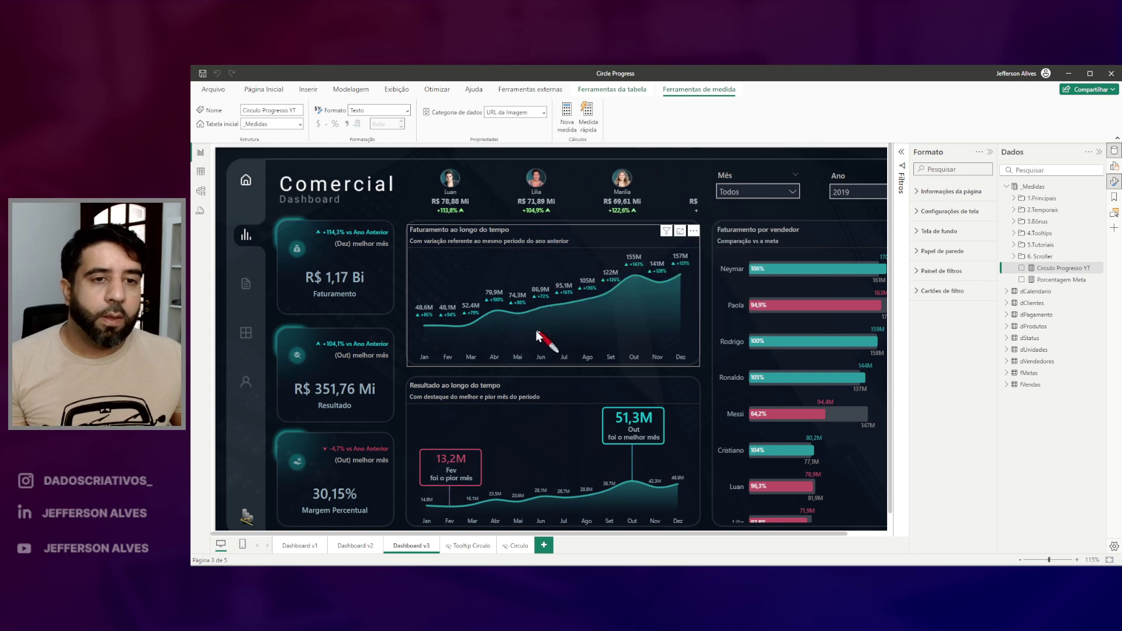
mouse_move(536, 332)
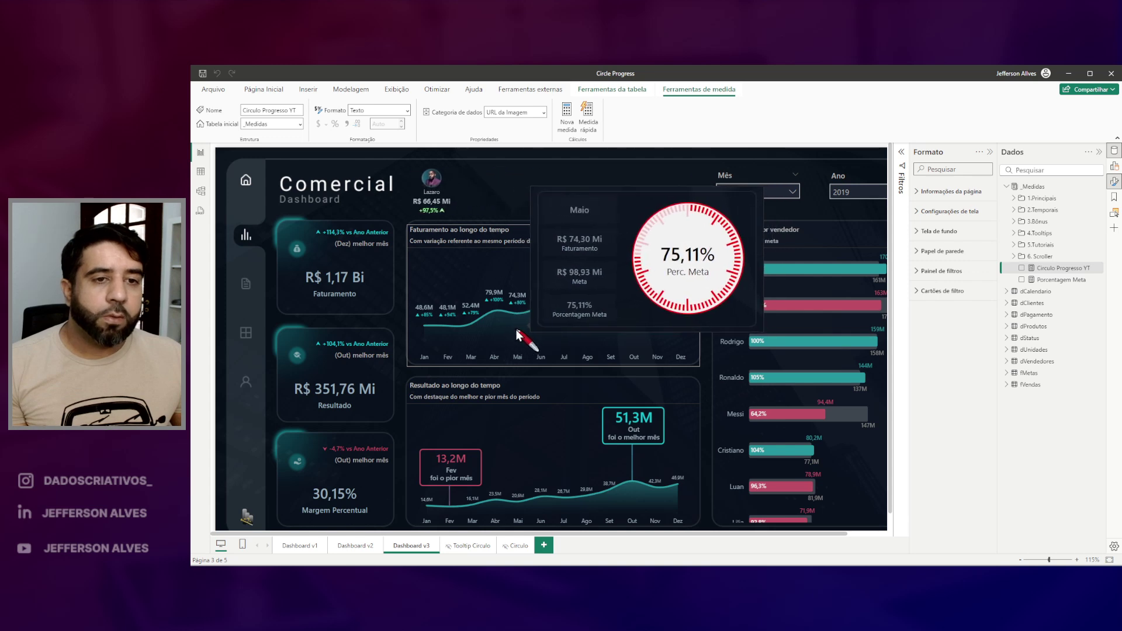
Replace the vProgresso_cor expression in Circulo Progresso YT with a SWITCH(TRUE()) giving "#26969F" for vPorcentagem >= 1, "#897D2E" for >= 0.8, otherwise "#C54339"
left_click(519, 545)
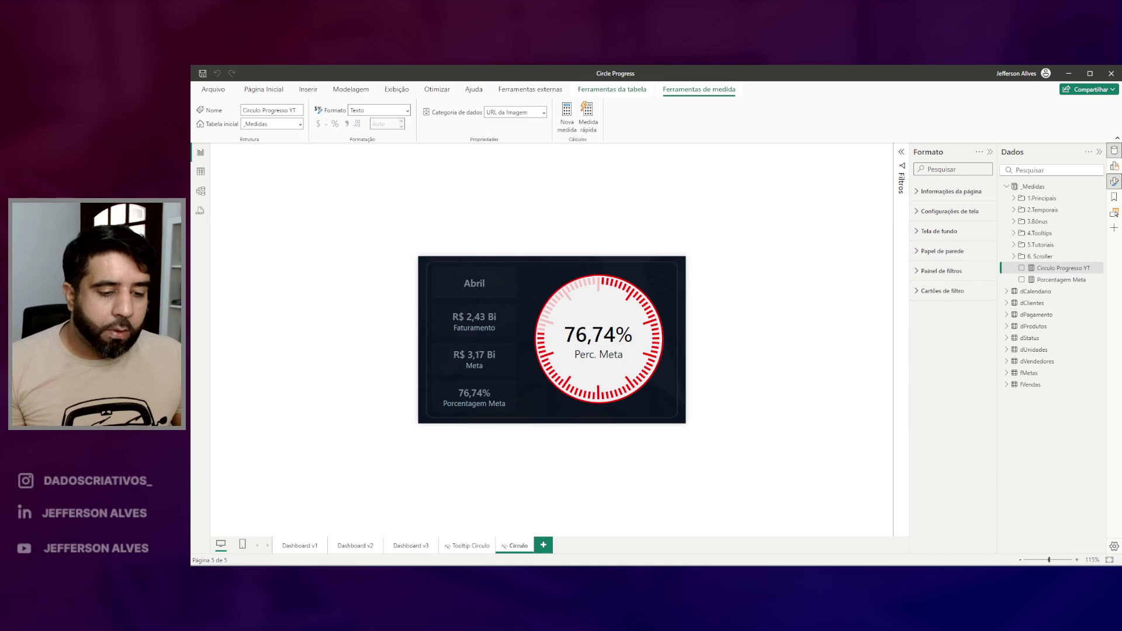
left_click(1061, 279)
left_click(1059, 269)
scroll(405, 270, "down", 3)
scroll(404, 273, "up", 3)
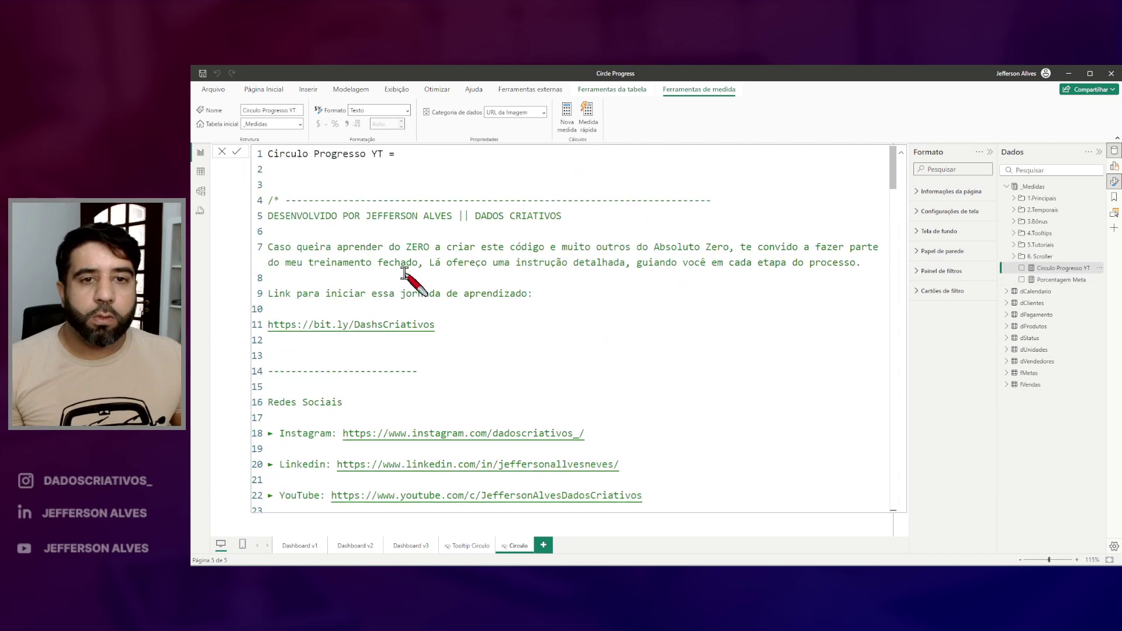
scroll(405, 270, "down", 9)
left_click_drag(646, 308, 388, 308)
key("Return")
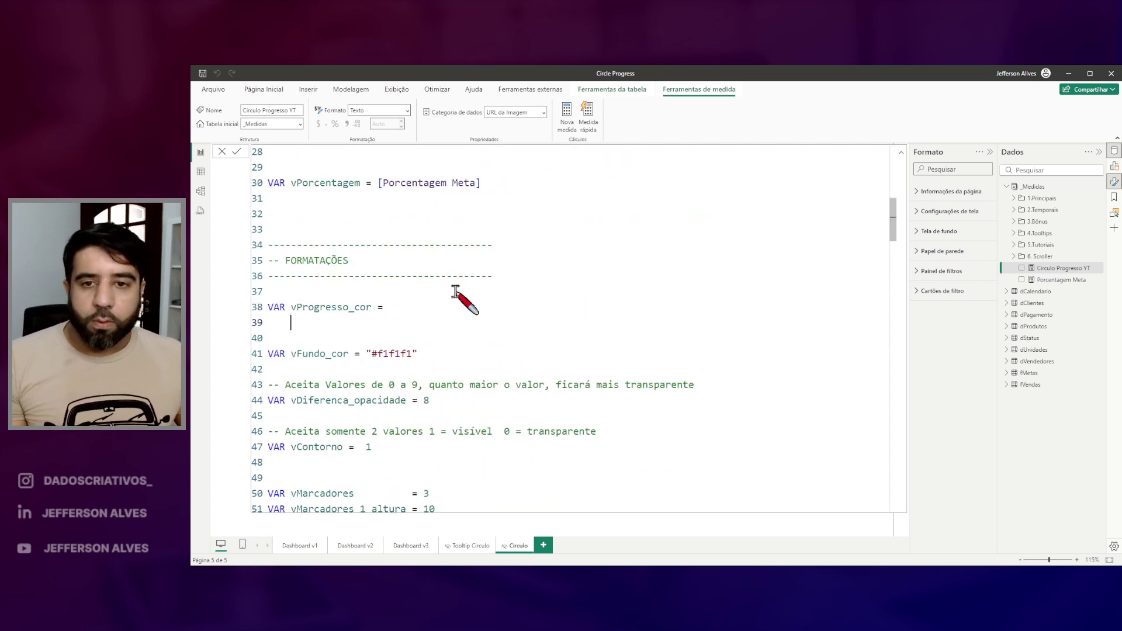
type("SWITCH(     TRUE(),     vPorcentagem >= 1, \"#26969F\",     vPorcentagem >= 0.8, \"#897D2E\",     \"#C54339\" )")
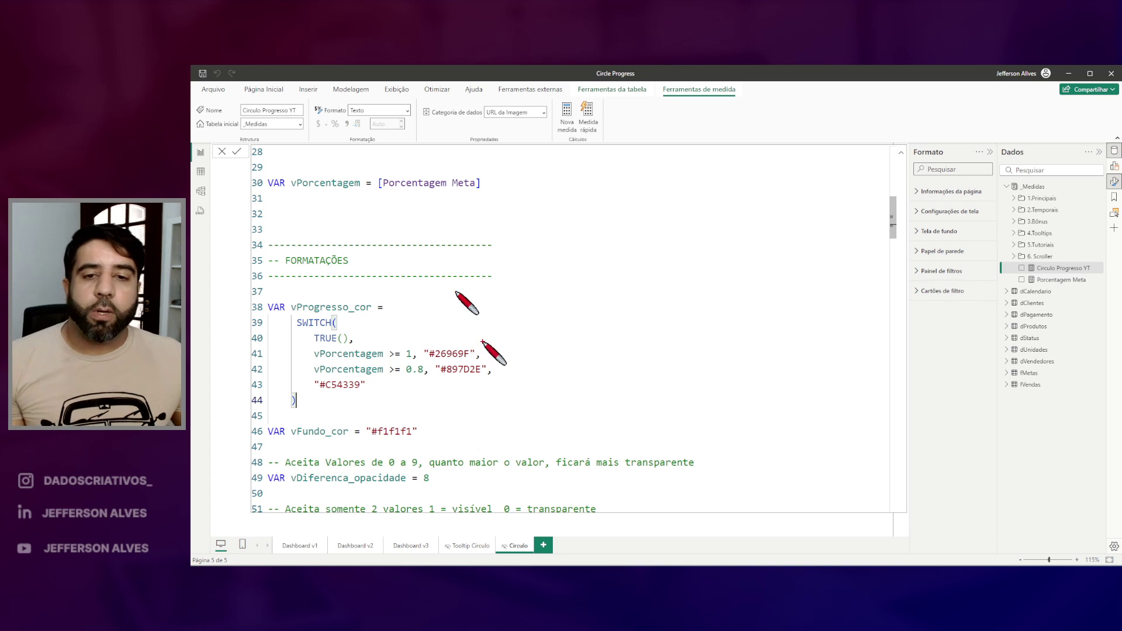
left_click_drag(301, 320, 322, 326)
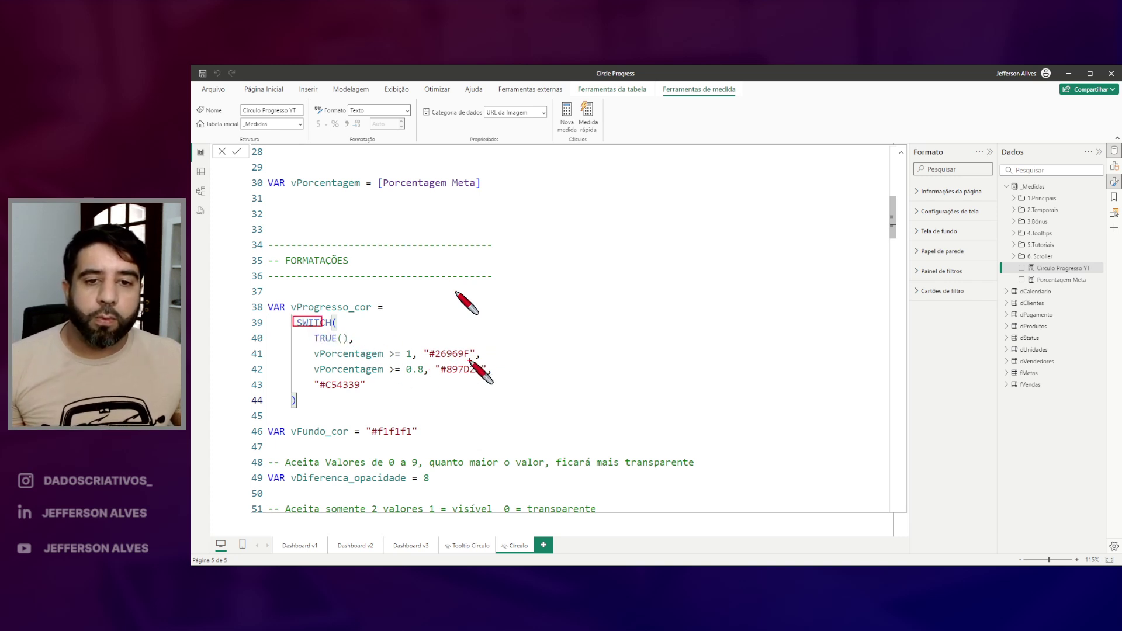
left_click_drag(475, 351, 497, 376)
left_click_drag(367, 383, 386, 390)
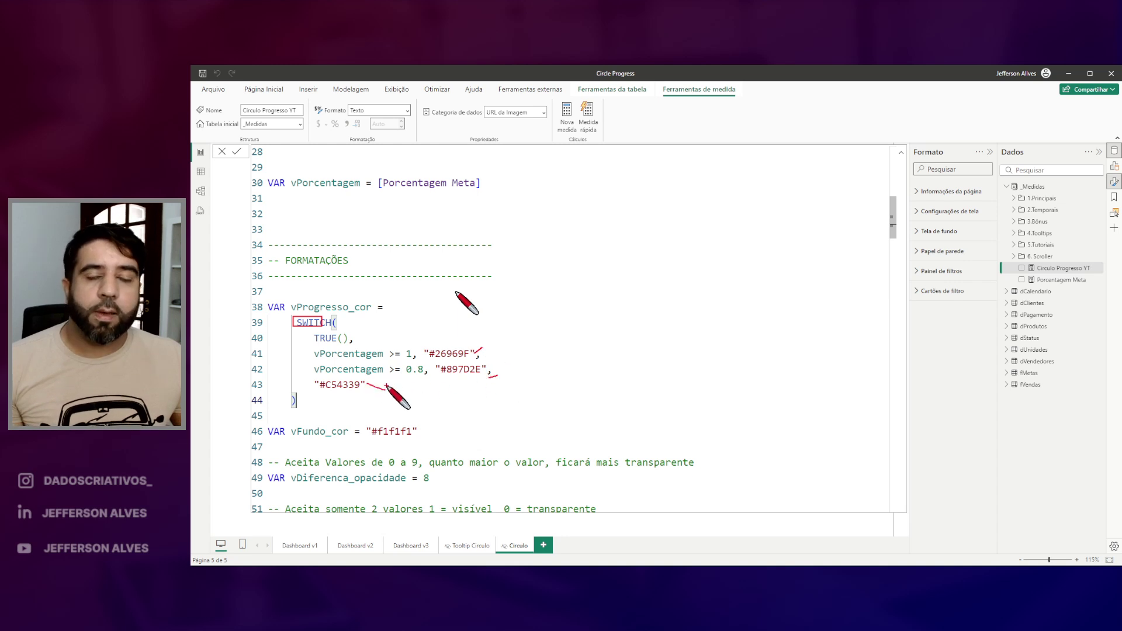
left_click_drag(327, 315, 322, 329)
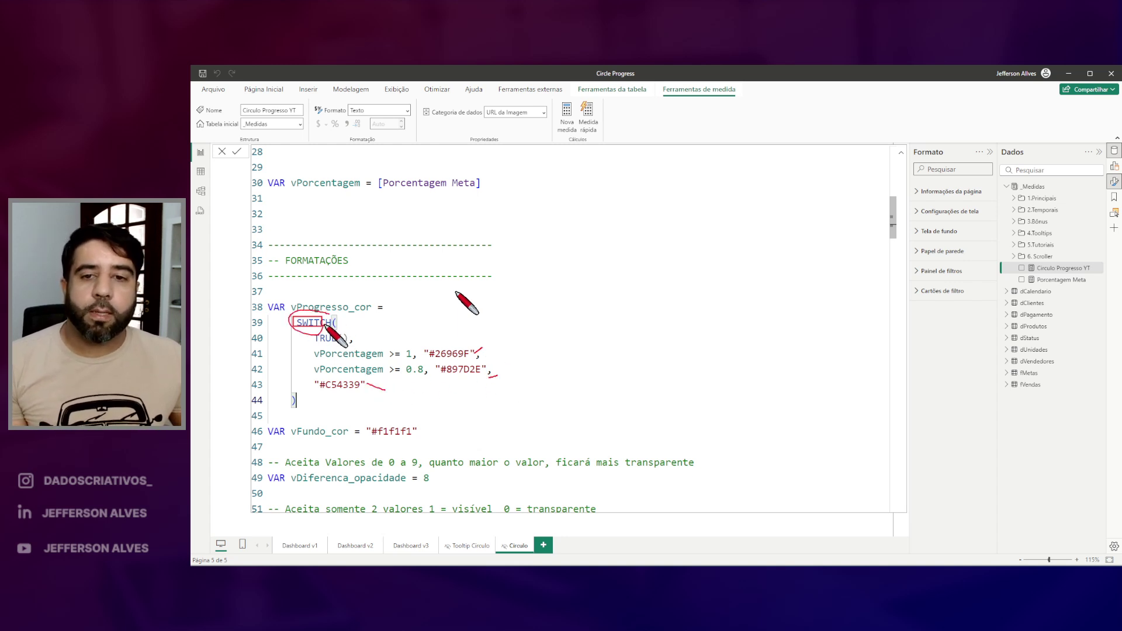
key("Escape")
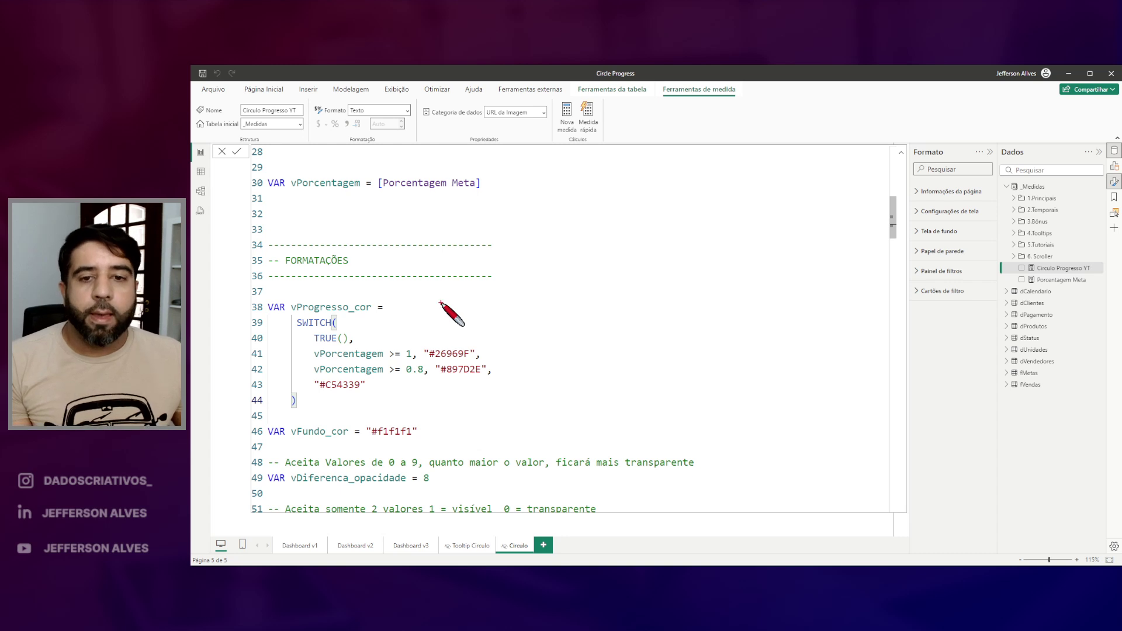
mouse_move(308, 343)
left_mouse_down()
mouse_move(403, 374)
mouse_move(481, 364)
left_mouse_up()
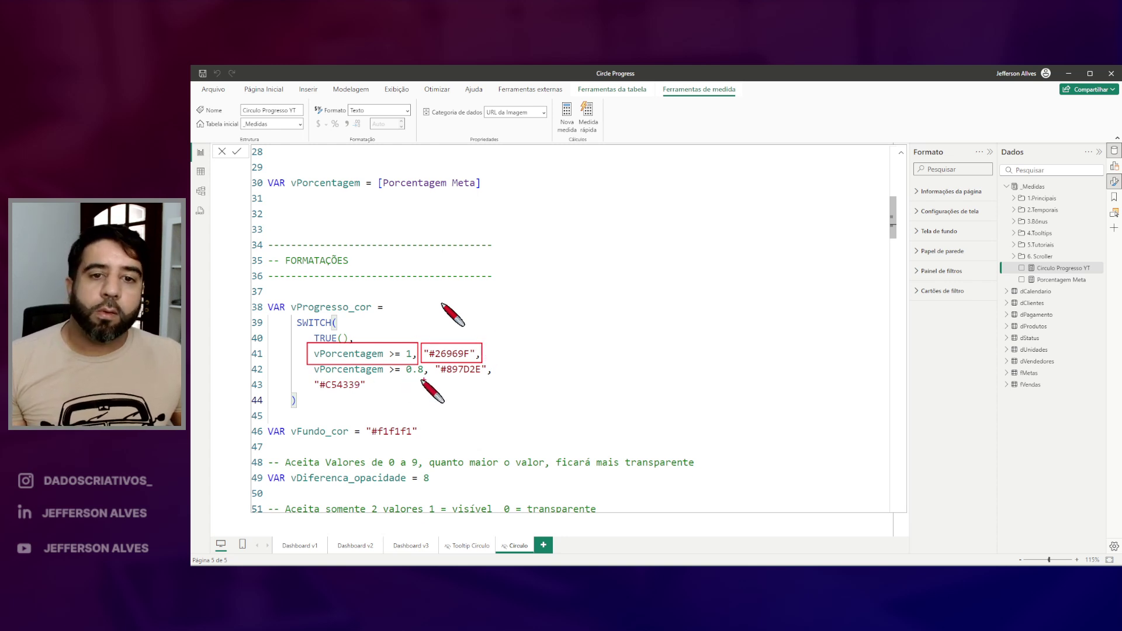
left_click_drag(436, 376, 492, 370)
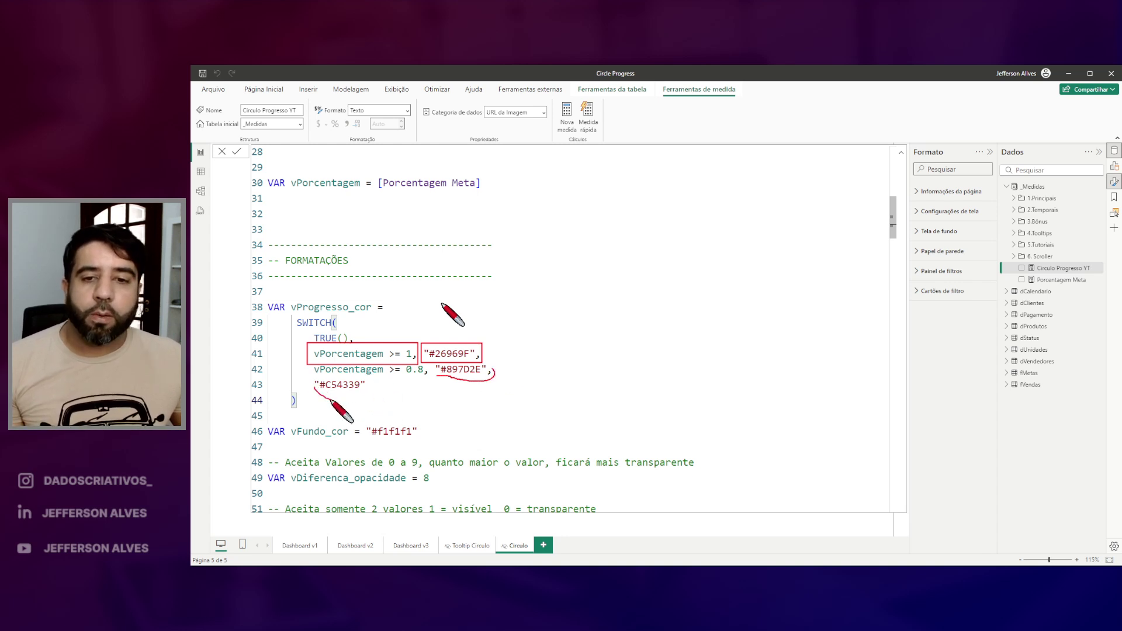
left_click_drag(331, 401, 338, 375)
key("Escape")
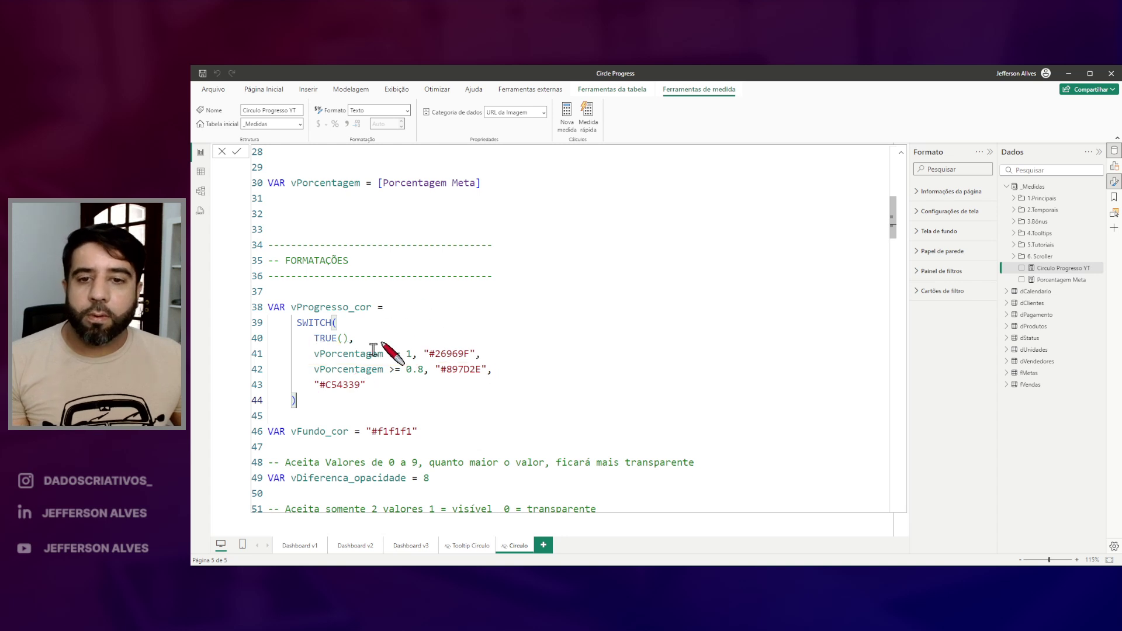
Check the SWITCH-based circle colours in the monthly tooltips of the revenue chart on the Dashboard v3 page
left_click(382, 388)
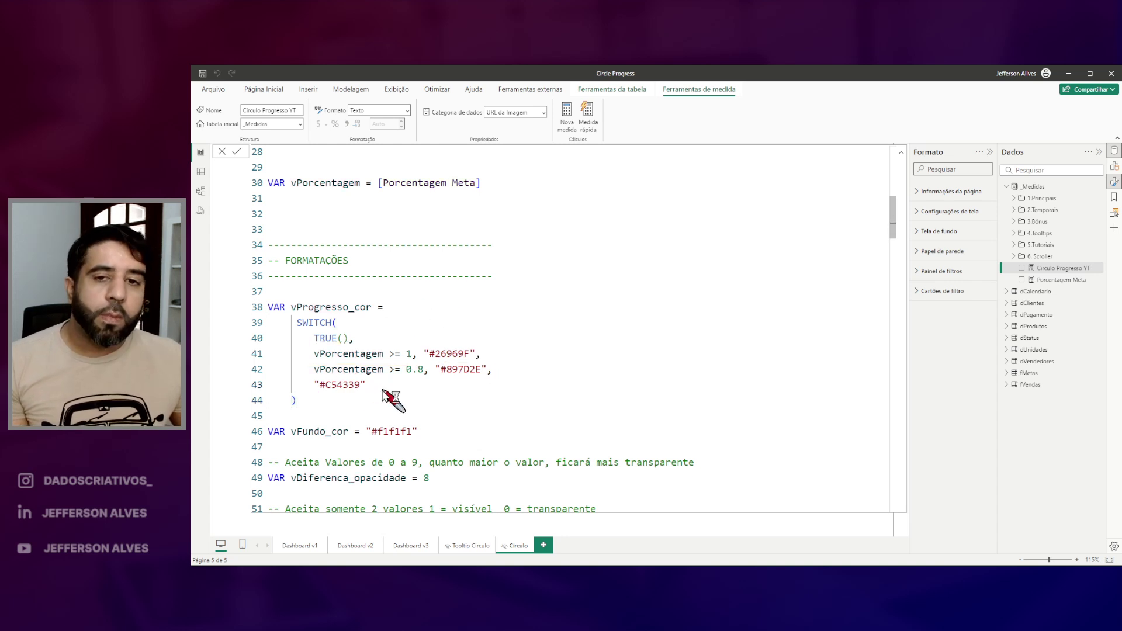
left_click(410, 545)
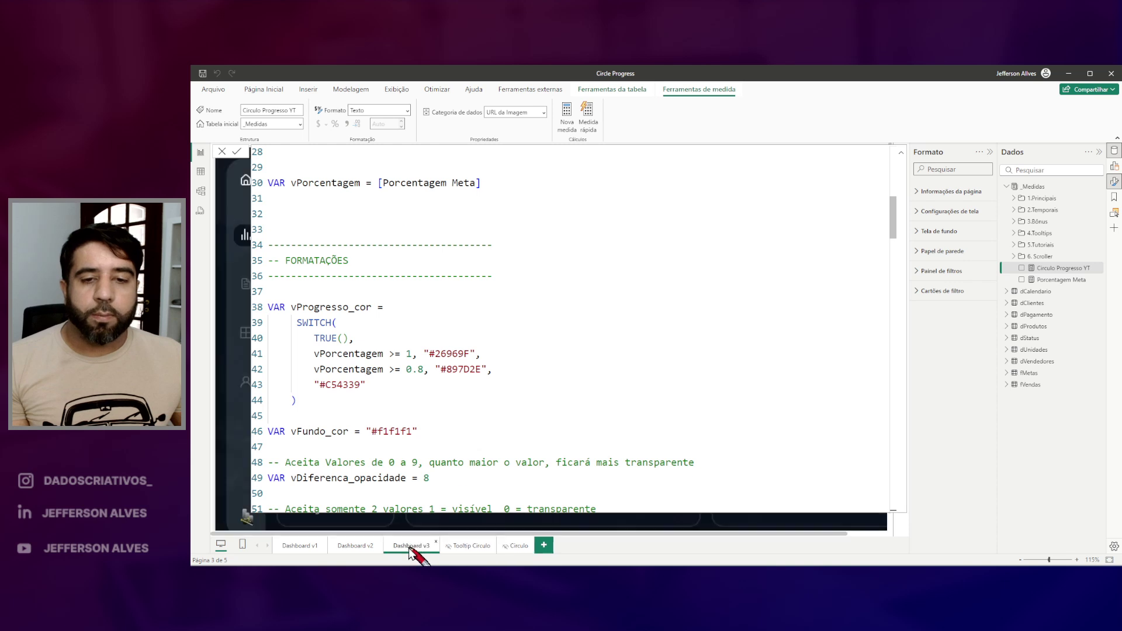
key("Escape")
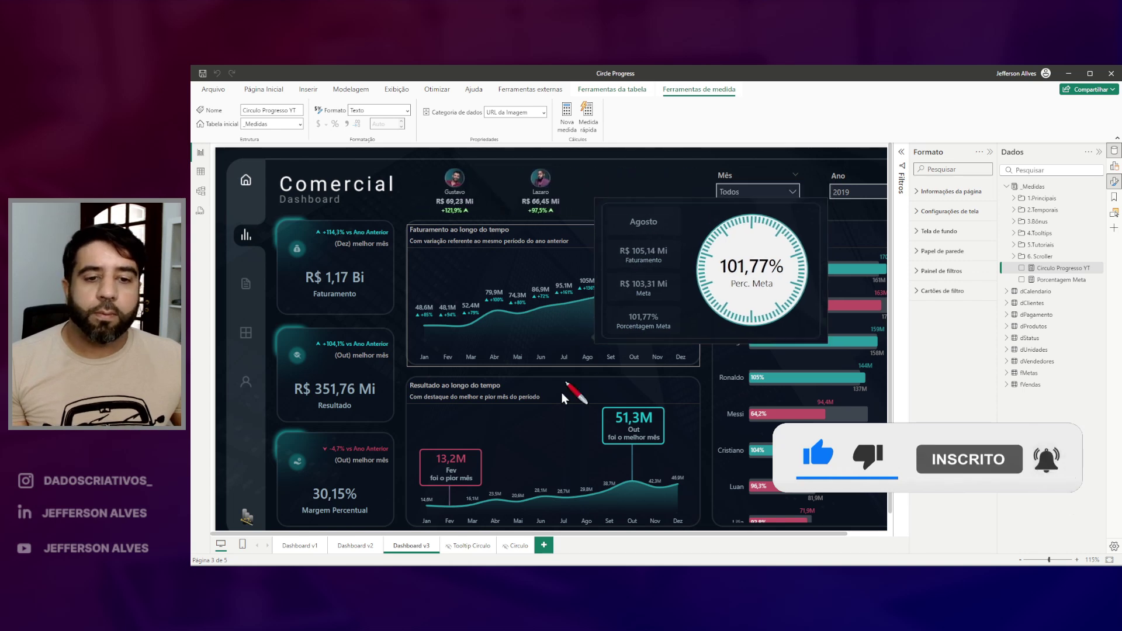
Reopen the Circulo Progresso YT measure from the Circulo page and examine its vFundo_cor line and the circle's background
left_click(518, 547)
left_click(1061, 279)
left_click(1061, 267)
scroll(706, 210, "down", 11)
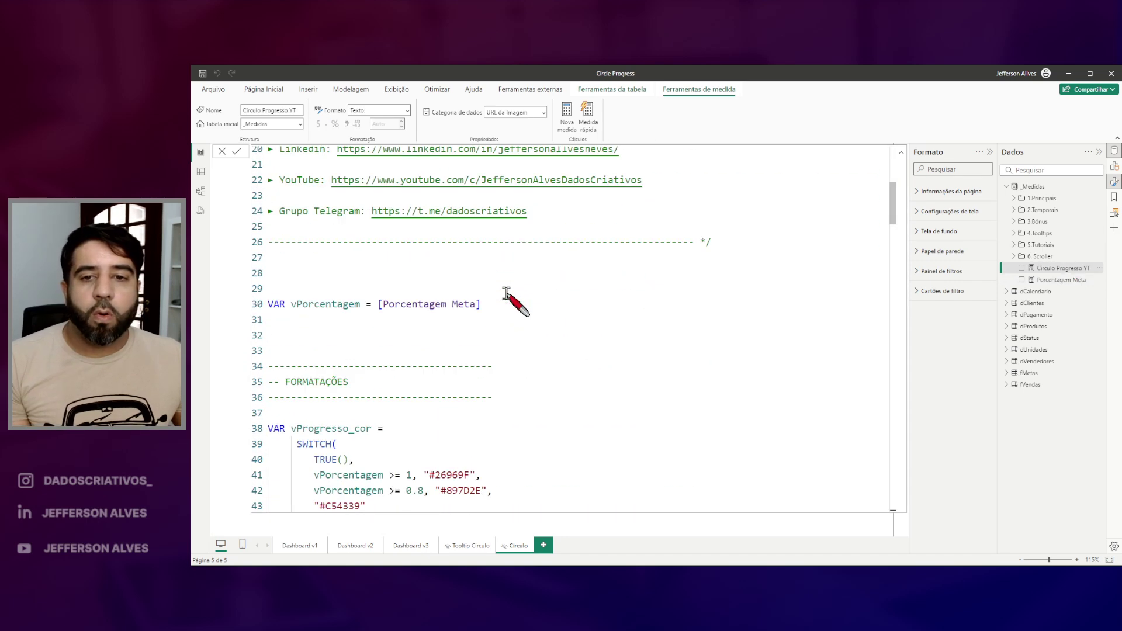
mouse_move(283, 218)
left_mouse_down()
mouse_move(387, 325)
mouse_move(413, 330)
left_mouse_up()
key("Escape")
key("ctrl+2")
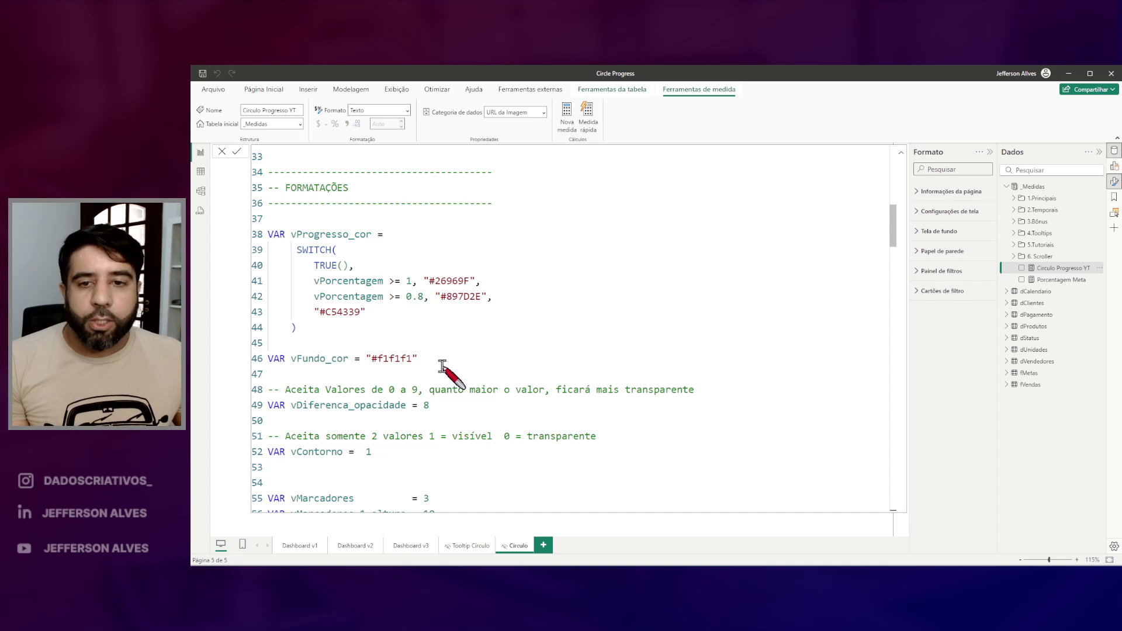
left_click_drag(285, 348, 353, 374)
key("Escape")
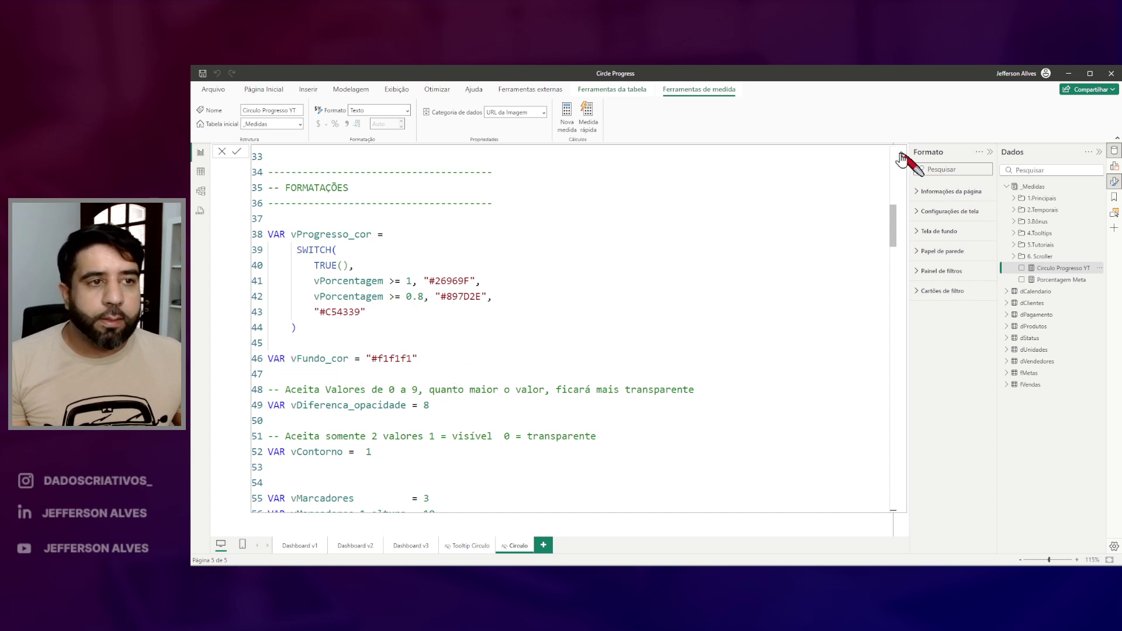
left_click(900, 152)
mouse_move(602, 301)
left_mouse_down()
mouse_move(626, 353)
mouse_move(570, 345)
left_mouse_up()
key("Escape")
left_click(901, 152)
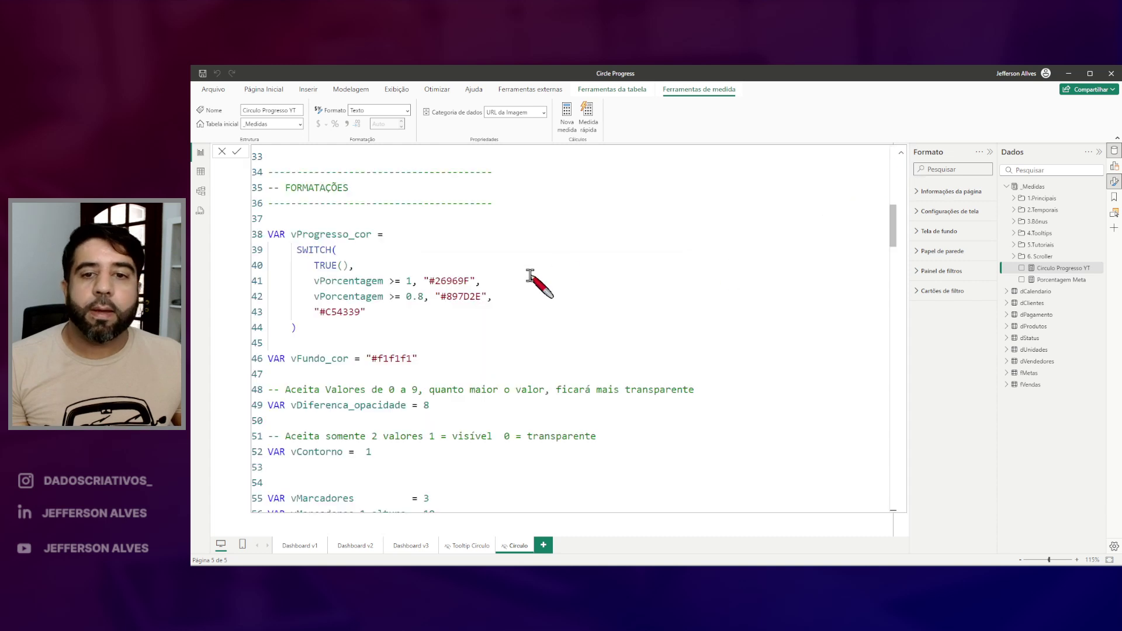
Try "blue" as the vFundo_cor value and view the circle's background
double_click(394, 358)
key("BackSpace")
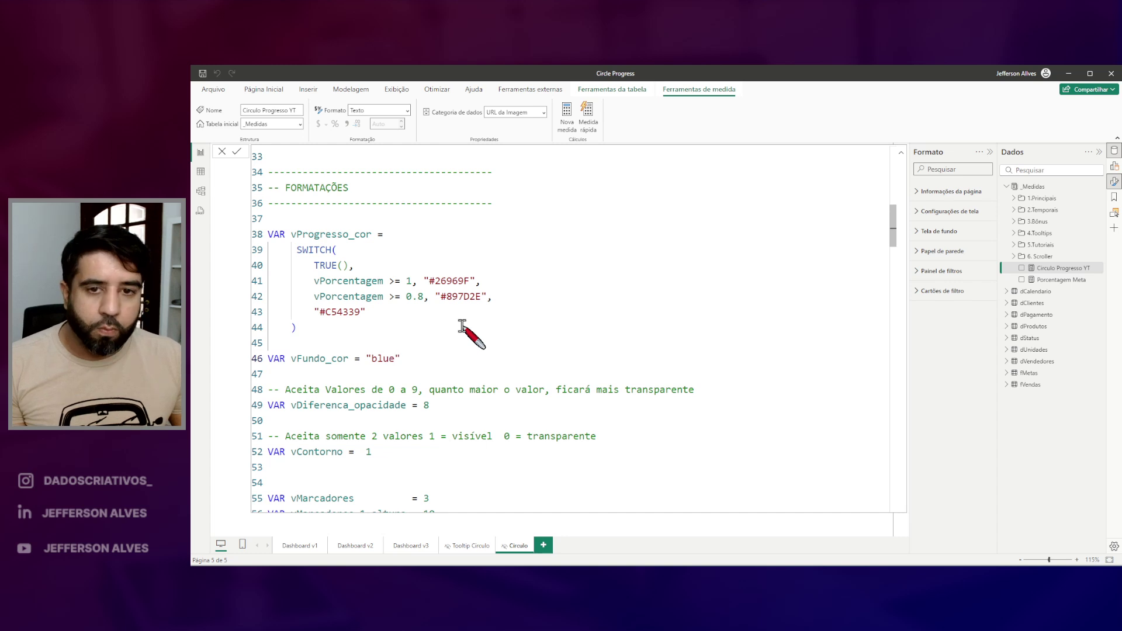
key("Return")
left_click(900, 152)
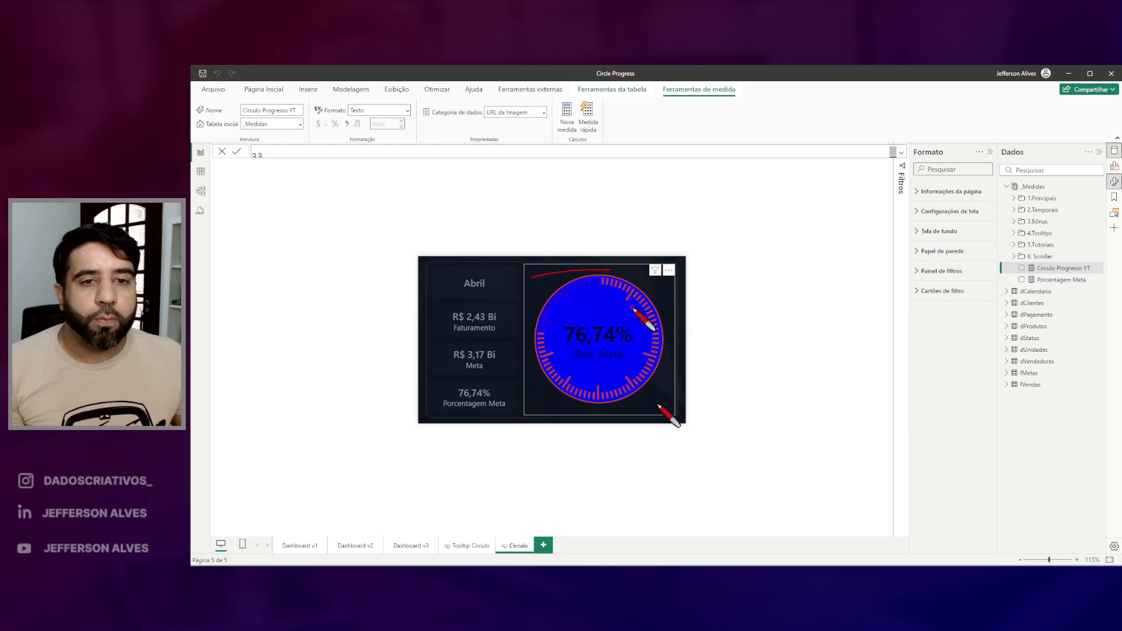
key("Escape")
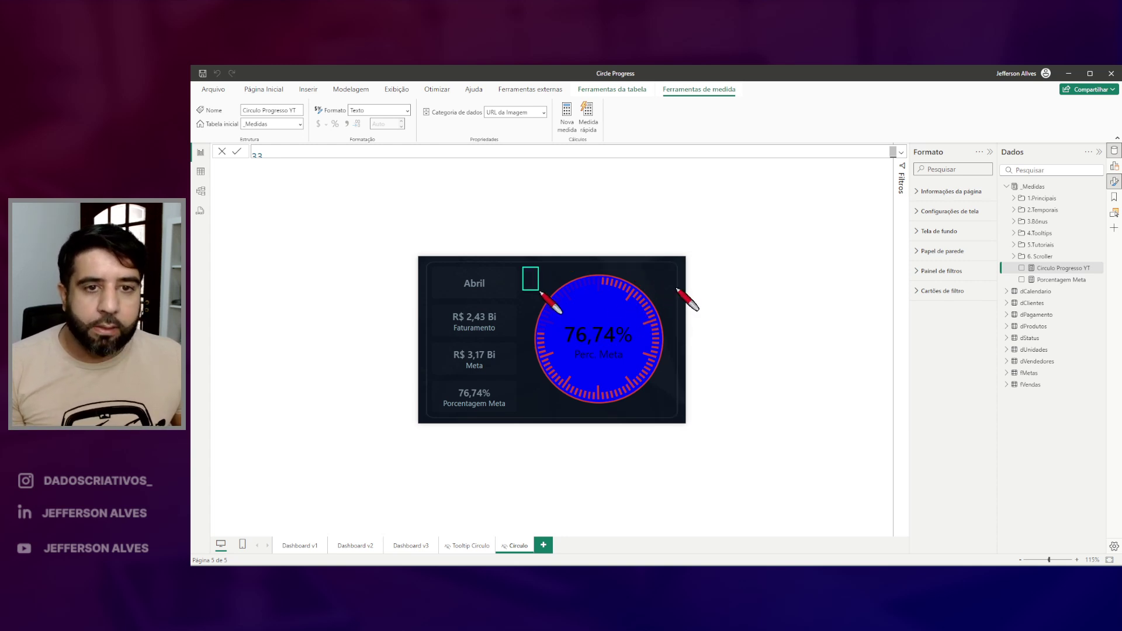
Set vFundo_cor to "#0C1420" and view the circle on the Circulo page
left_click(900, 152)
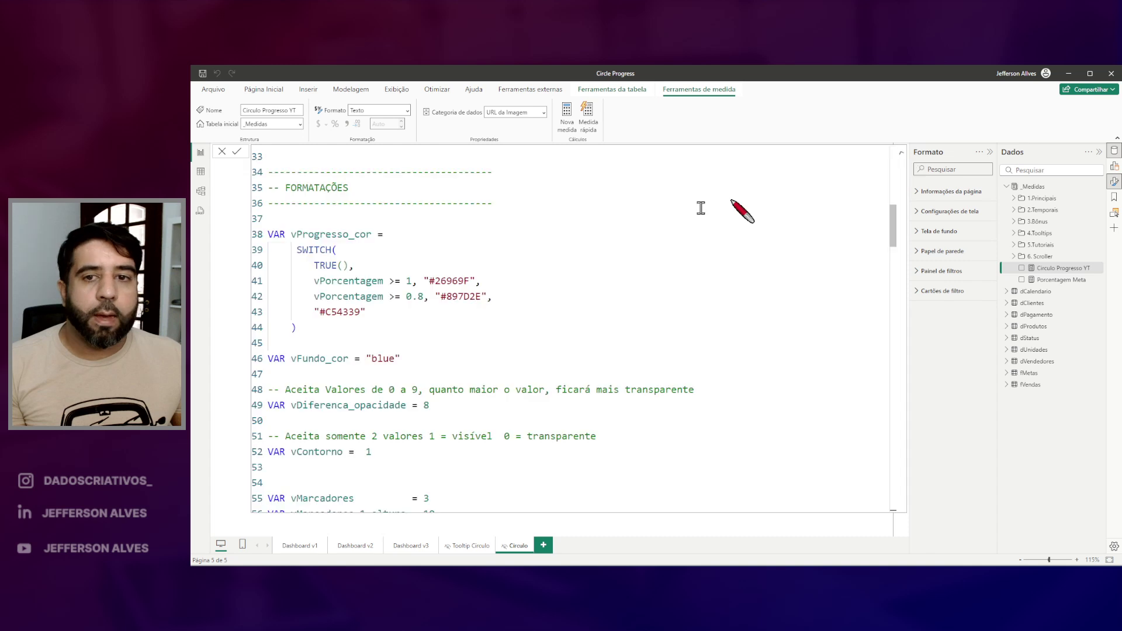
double_click(384, 358)
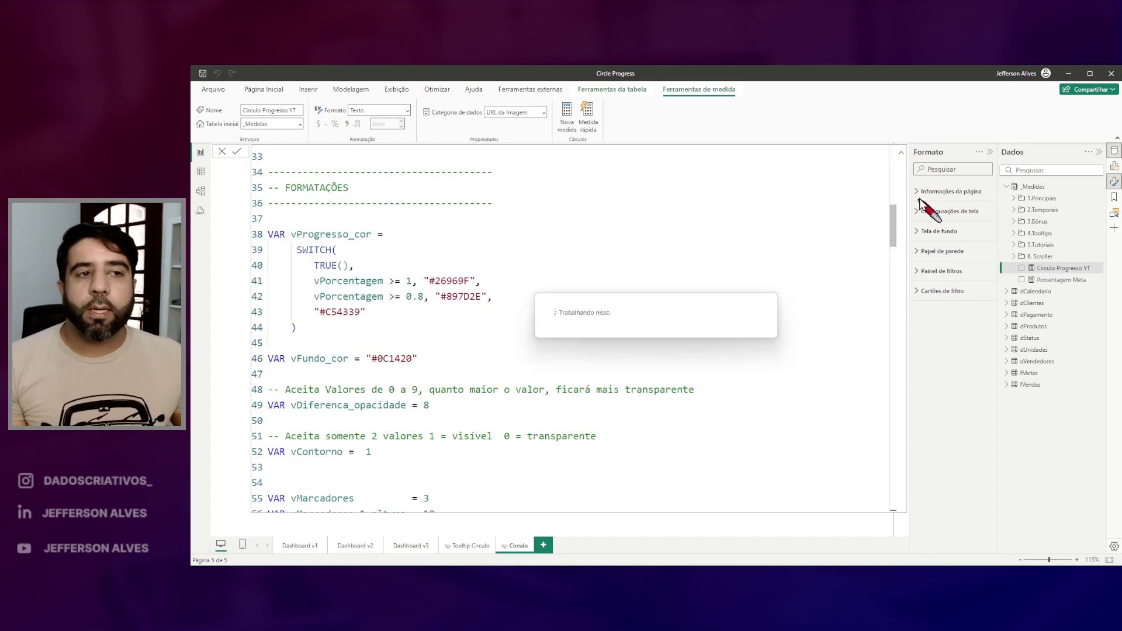
left_click(901, 152)
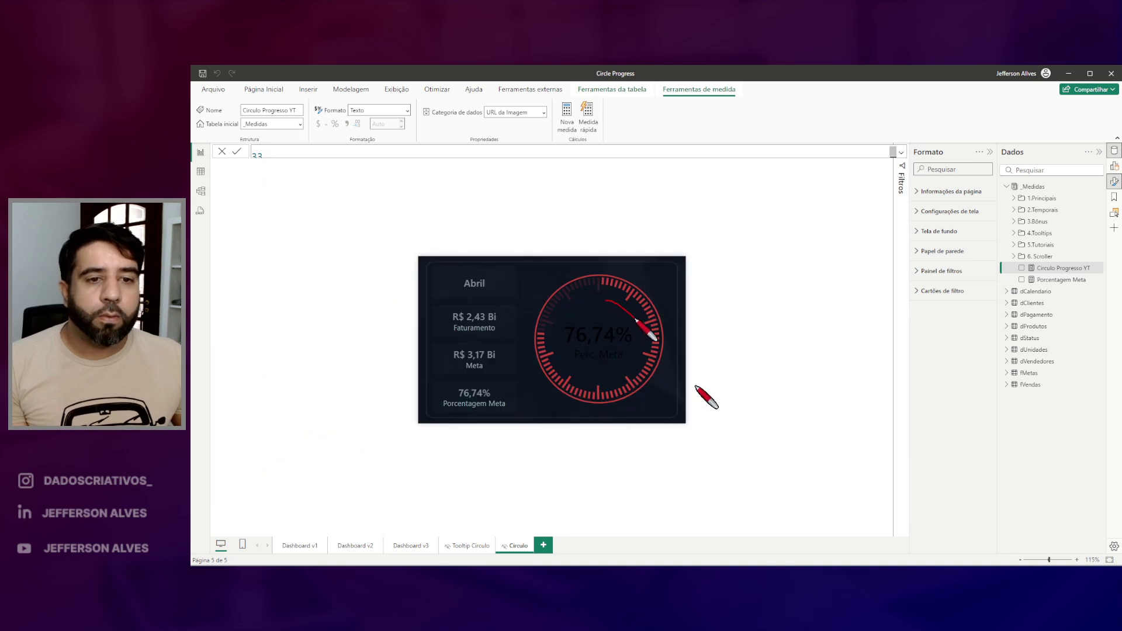
key("Escape")
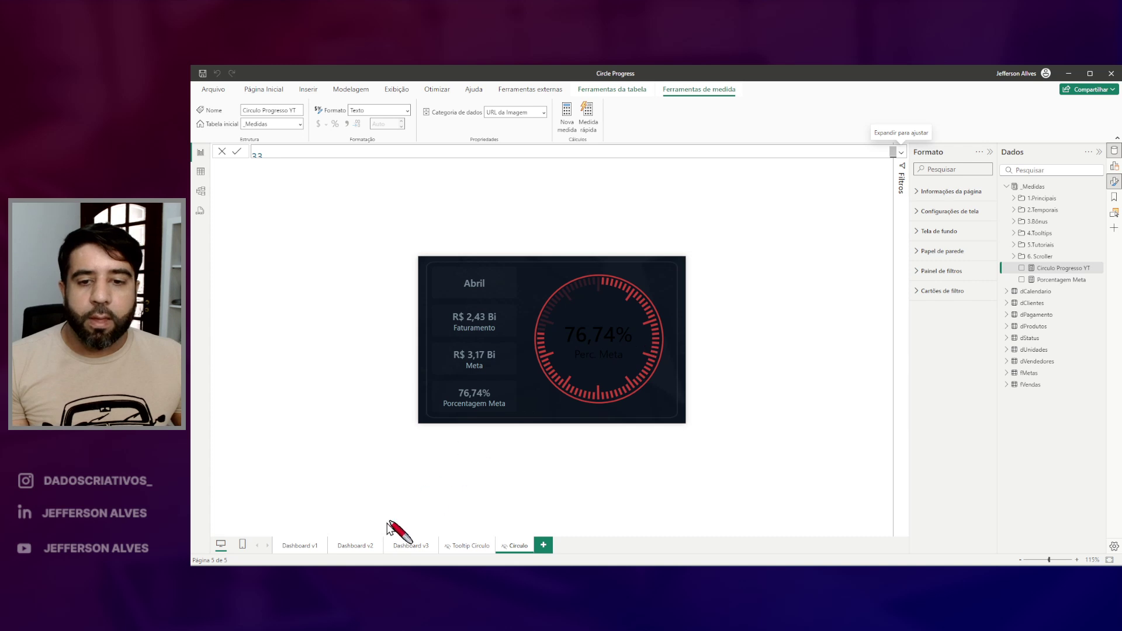
Check the circle's new background in the monthly tooltips of the revenue chart on the Dashboard v3 page
left_click(411, 545)
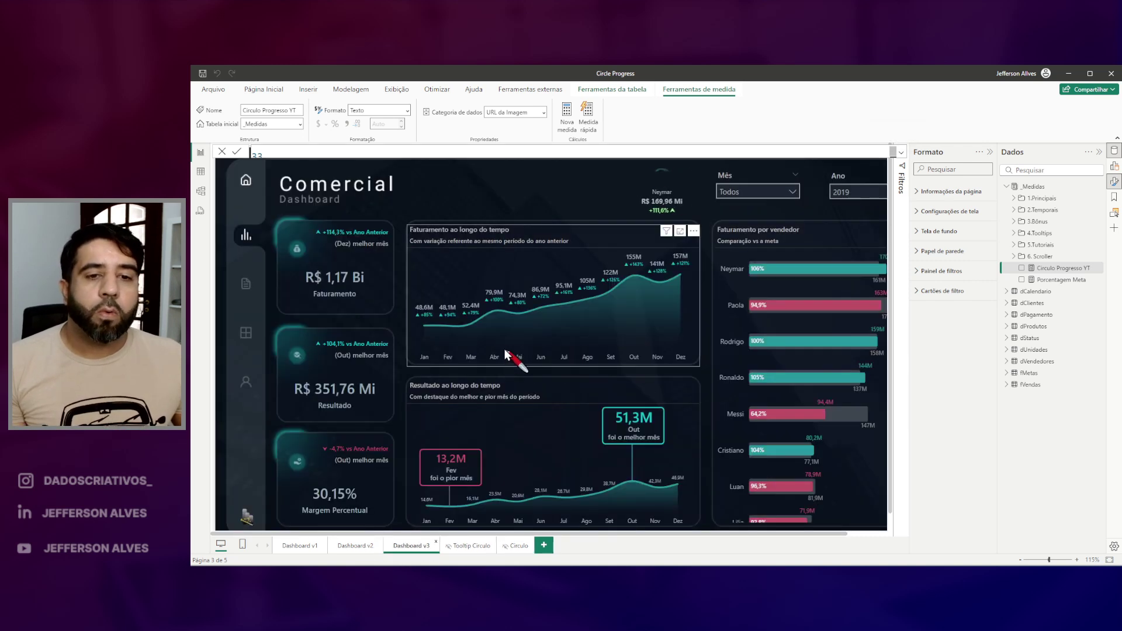
mouse_move(501, 334)
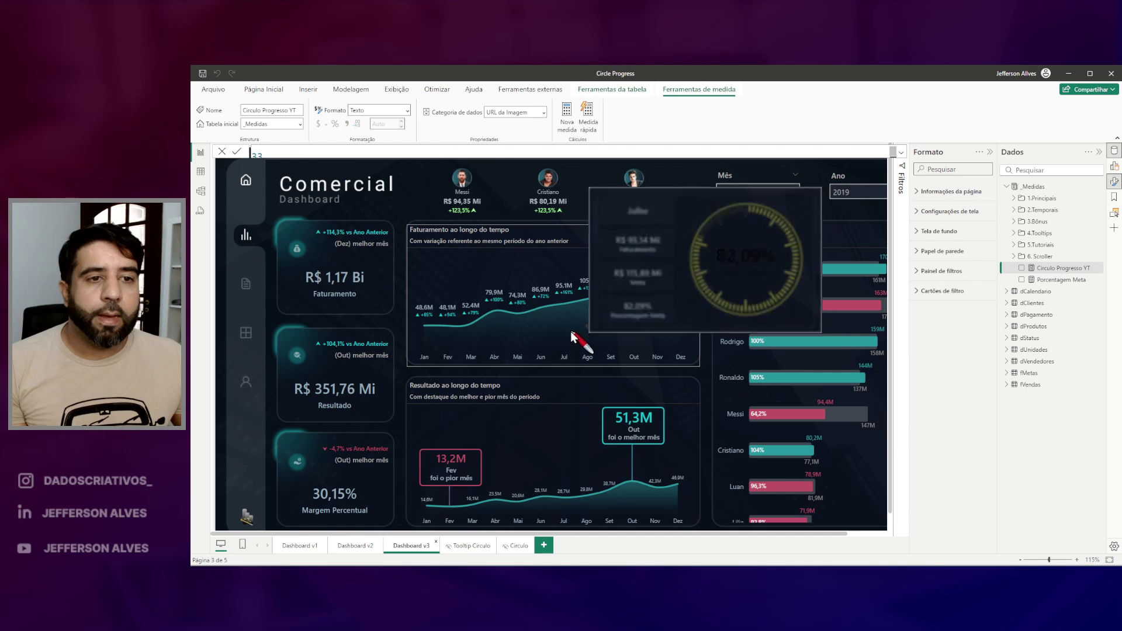
Examine the vFundo_cor and vDiferenca_opacidade lines of Circulo Progresso YT and compare the circle's filled and unfilled marks
left_click(516, 546)
left_click(897, 153)
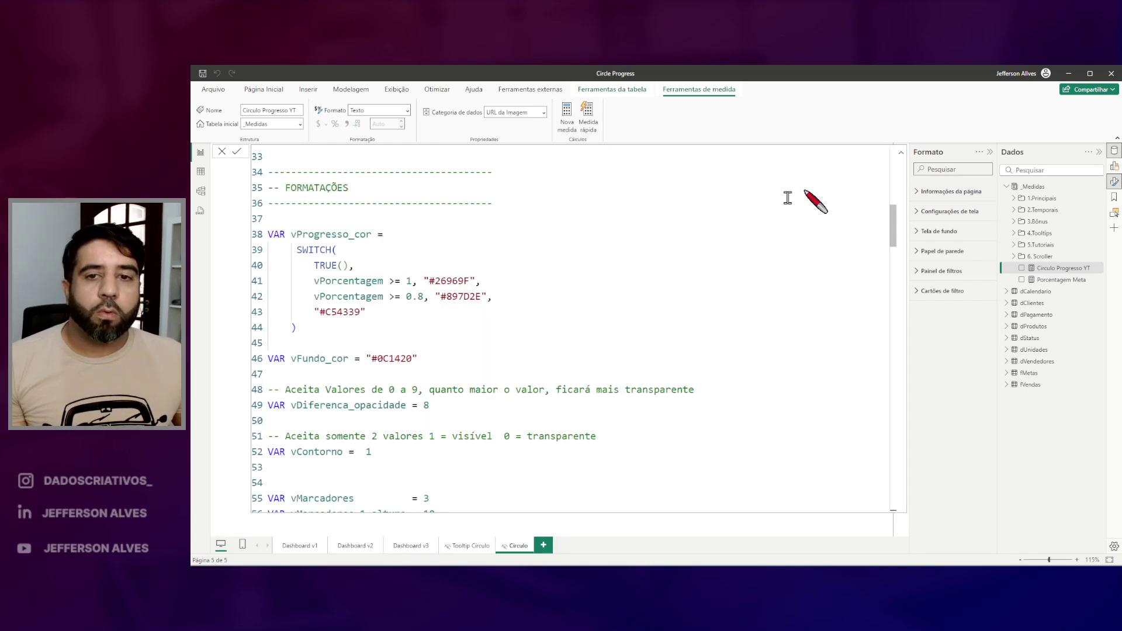
scroll(456, 317, "down", 2)
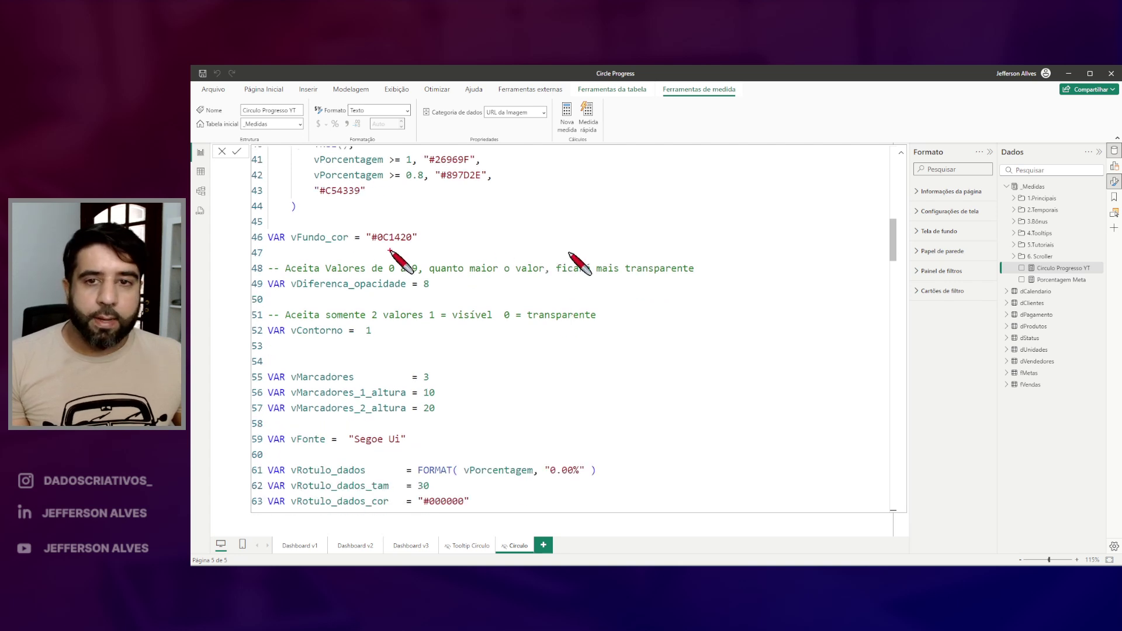
left_click_drag(286, 218, 436, 256)
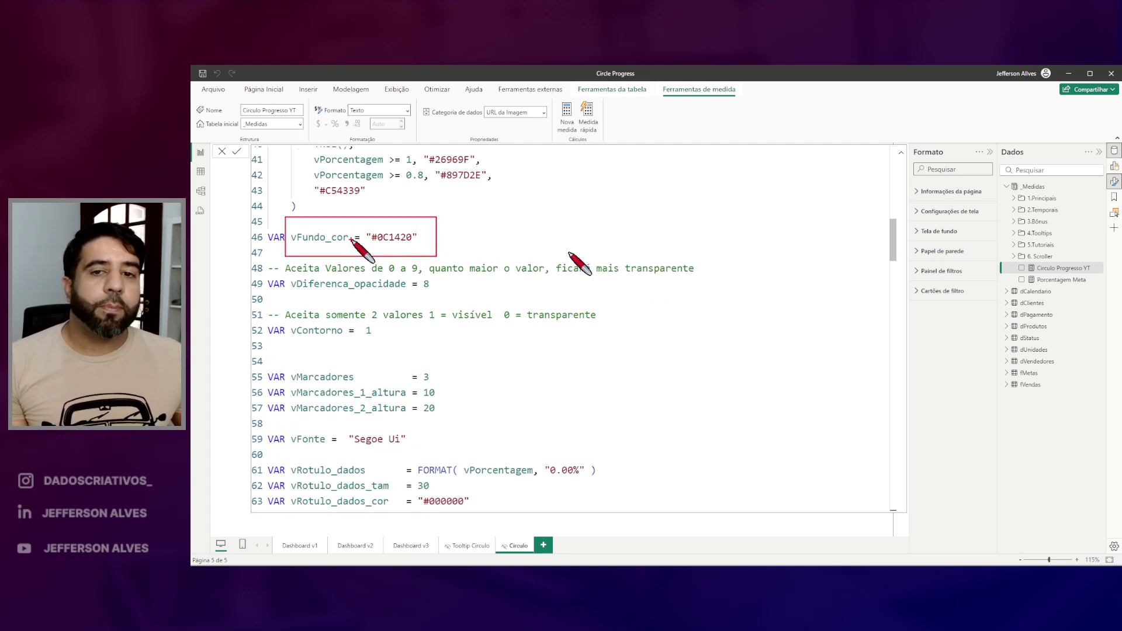
left_click_drag(285, 227, 353, 257)
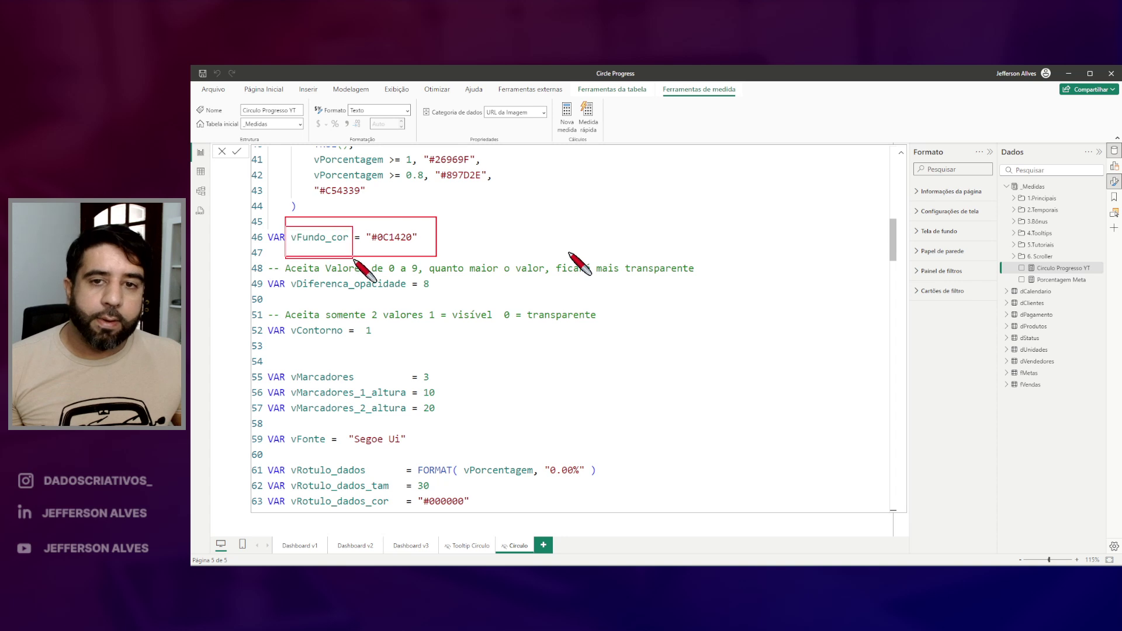
left_click_drag(353, 218, 424, 210)
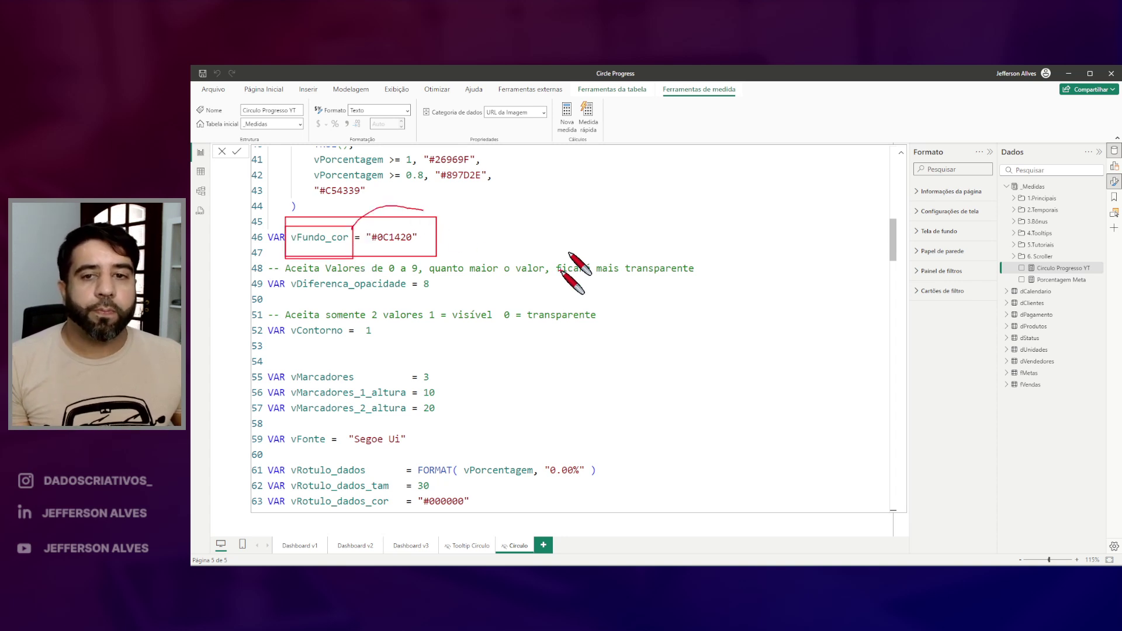
key("e")
left_click_drag(295, 280, 415, 294)
key("e")
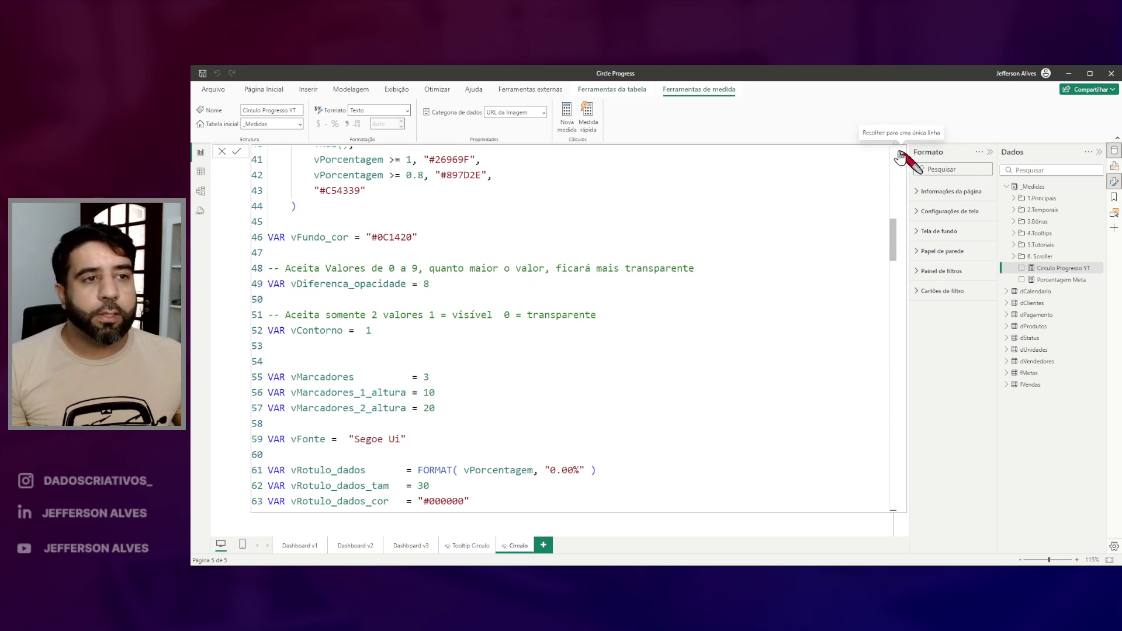
left_click(900, 155)
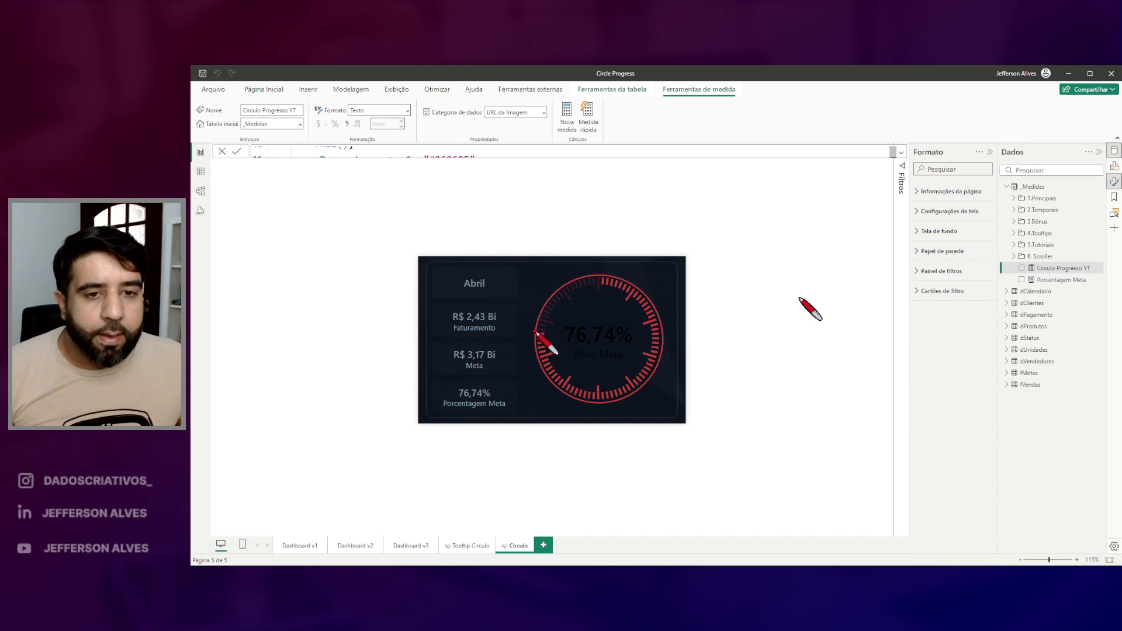
mouse_move(553, 331)
left_mouse_down()
mouse_move(602, 280)
mouse_move(564, 268)
mouse_move(534, 330)
left_mouse_up()
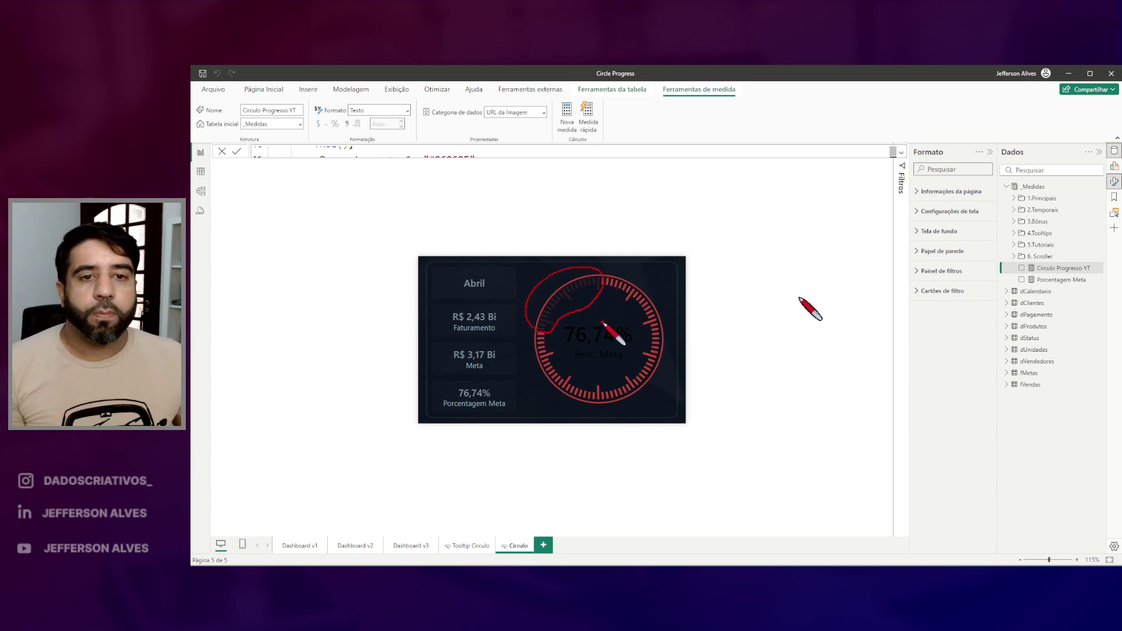
key("Escape")
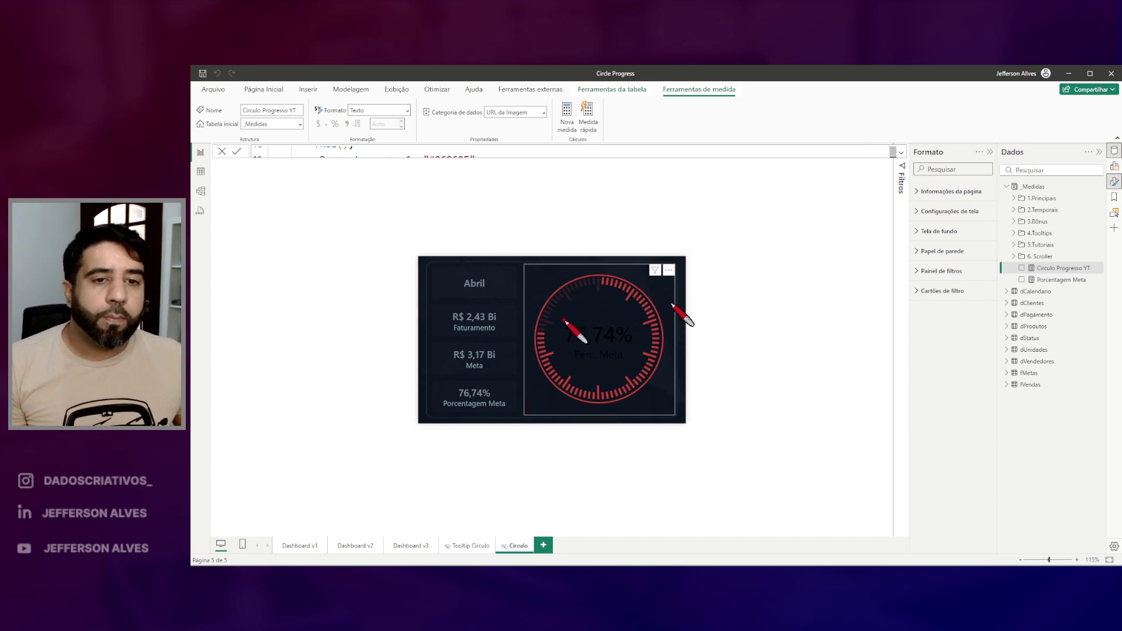
mouse_move(635, 316)
left_mouse_down()
mouse_move(640, 360)
mouse_move(602, 385)
mouse_move(558, 351)
mouse_move(588, 299)
left_mouse_up()
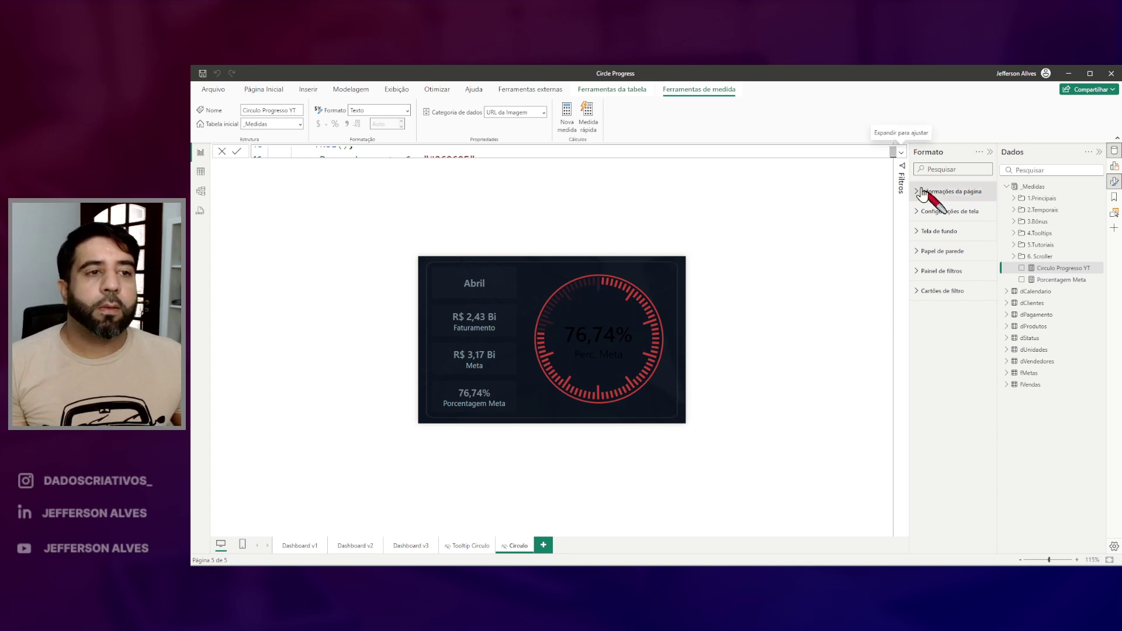
Try 5 as the vDiferenca_opacidade value in Circulo Progresso YT and view the circle's unfilled marks
left_click(903, 157)
left_click(445, 283)
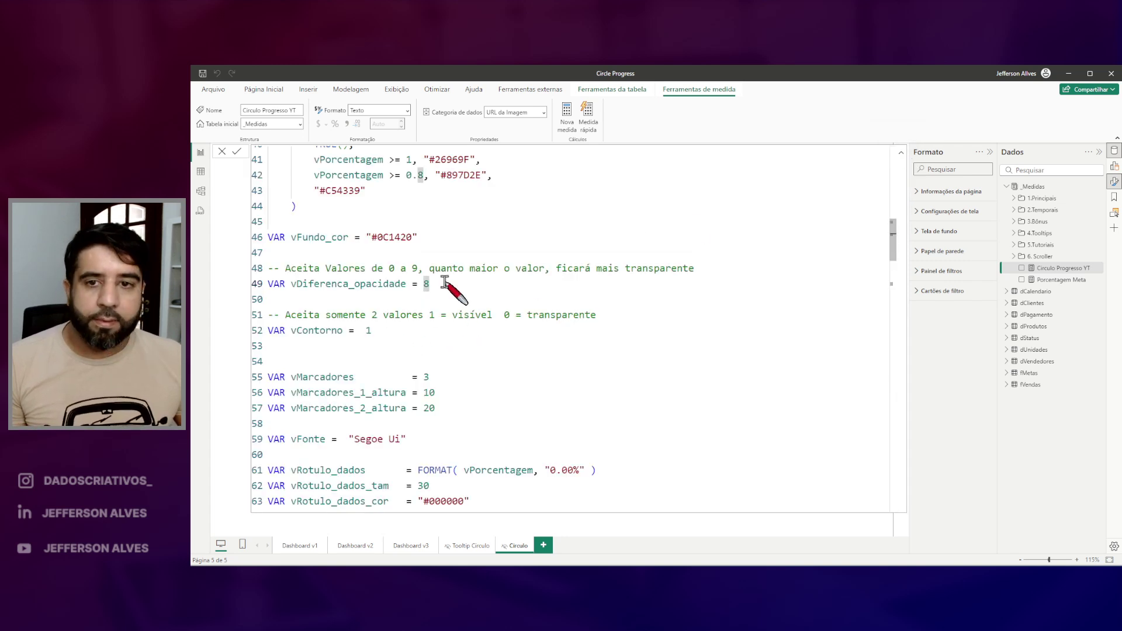
key("Return")
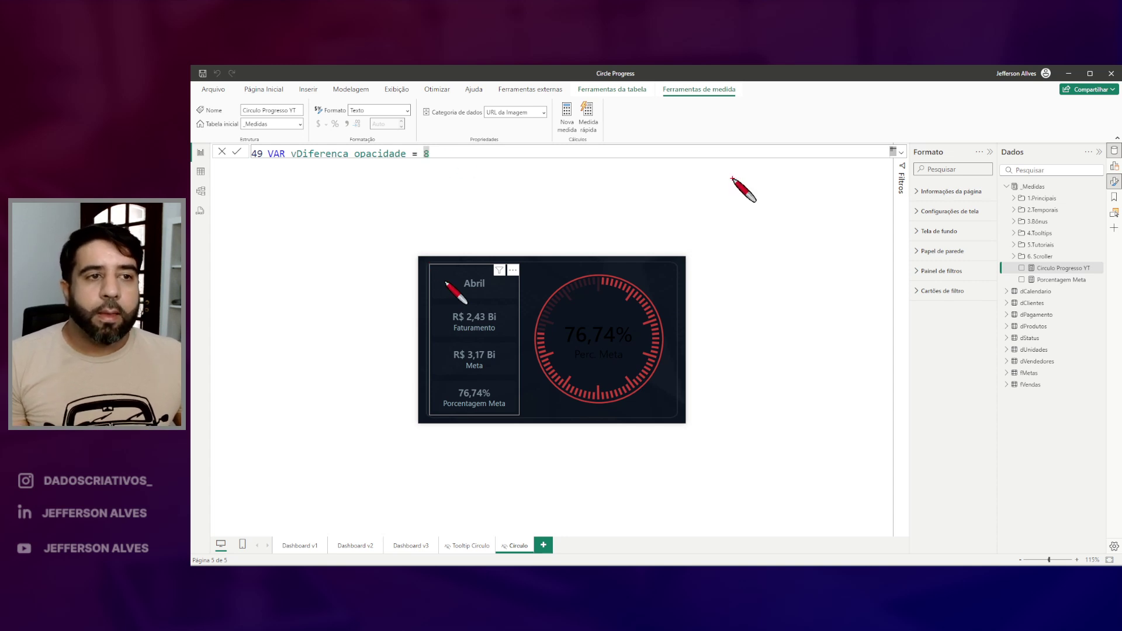
key("Up")
mouse_move(292, 164)
left_mouse_down()
mouse_move(529, 179)
mouse_move(544, 168)
left_mouse_up()
key("Escape")
left_click(701, 155)
key("Down")
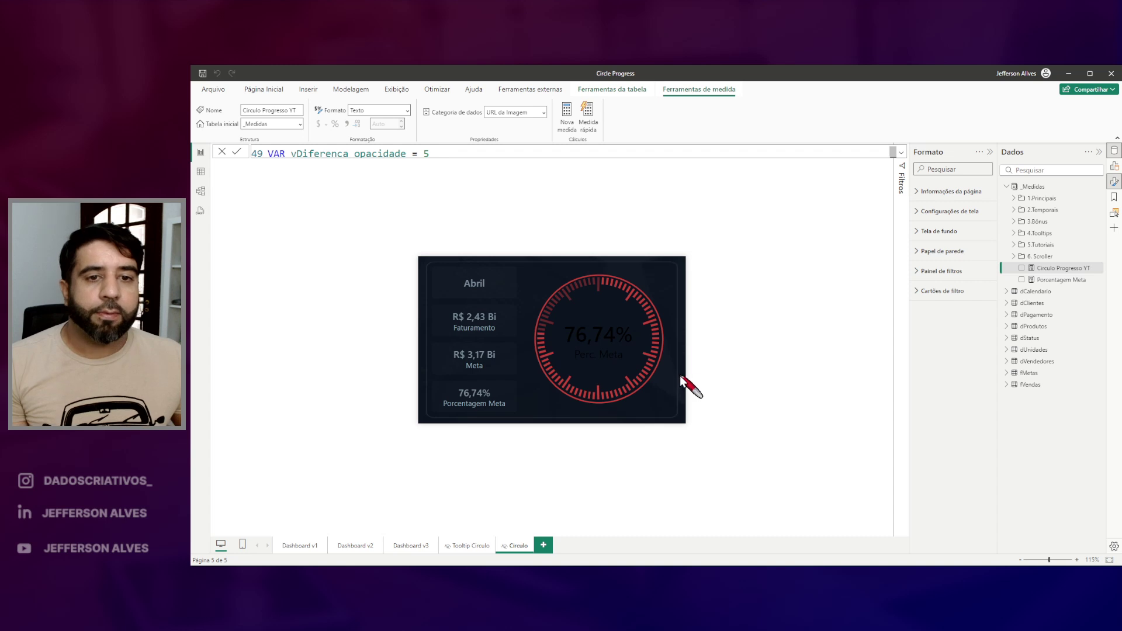
Try 0, 2 and 5 as the vDiferenca_opacidade value, comparing the circle's marks, and finish with it set to 8
left_click(435, 150)
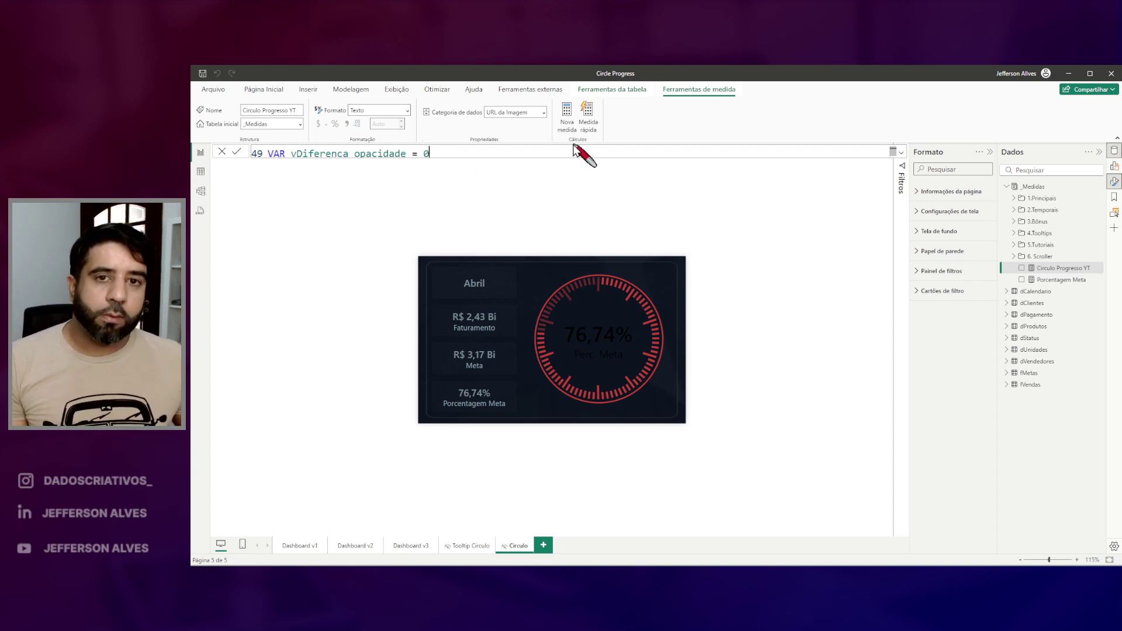
key("Return")
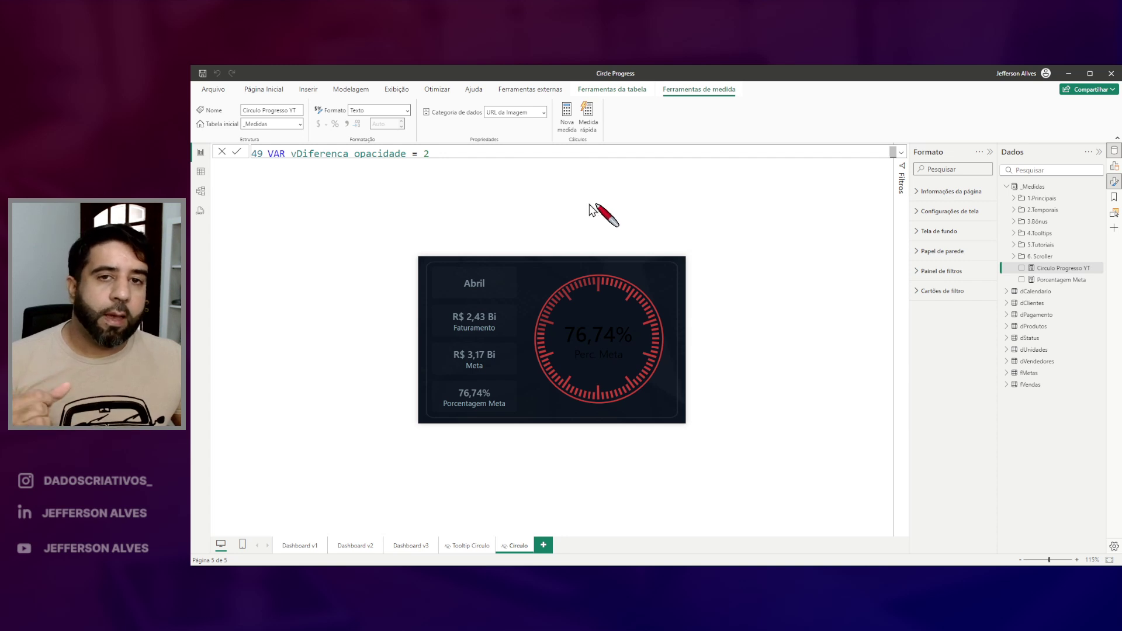
left_click(442, 153)
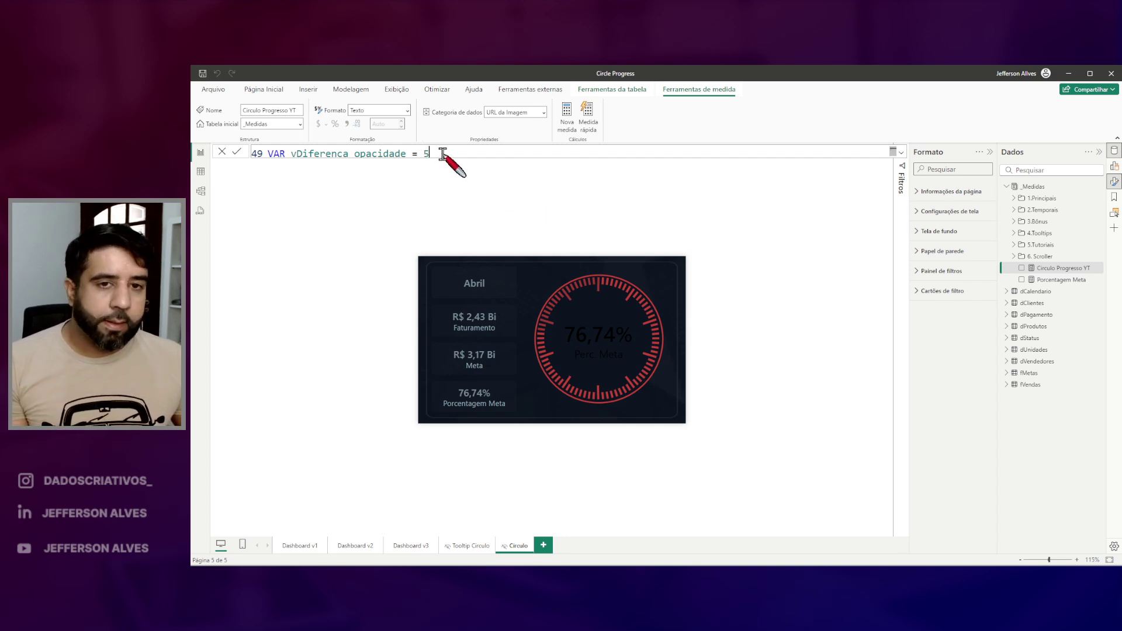
key("Return")
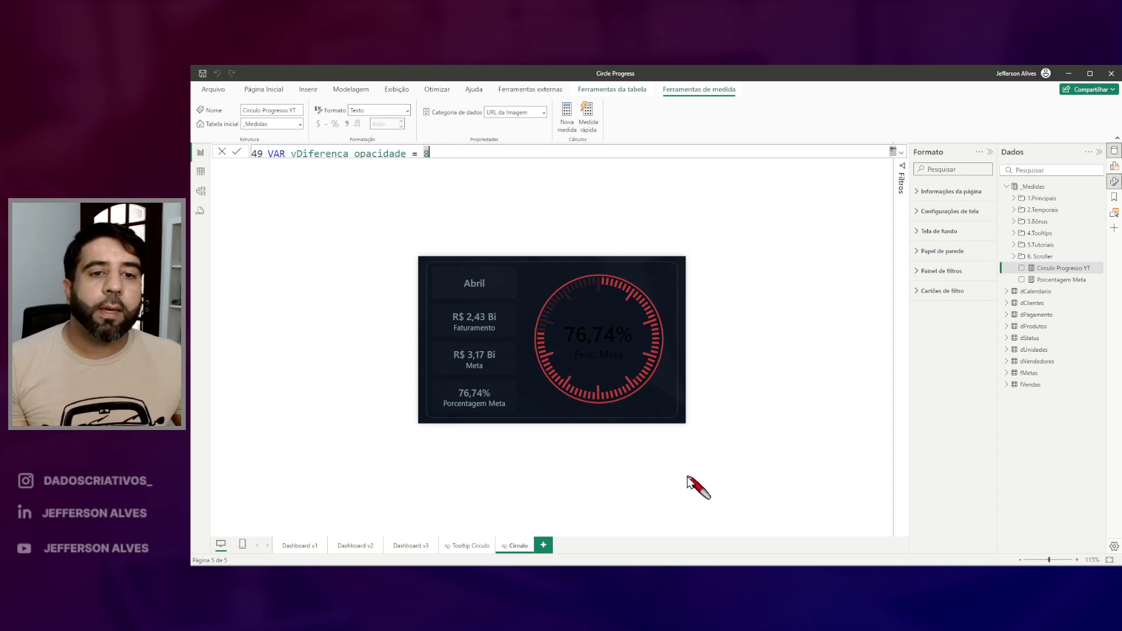
Examine the vContorno line with its comment on accepted values, and look at the circle's outer outline
left_click(900, 153)
mouse_move(289, 142)
left_mouse_down()
mouse_move(426, 175)
mouse_move(444, 163)
left_mouse_up()
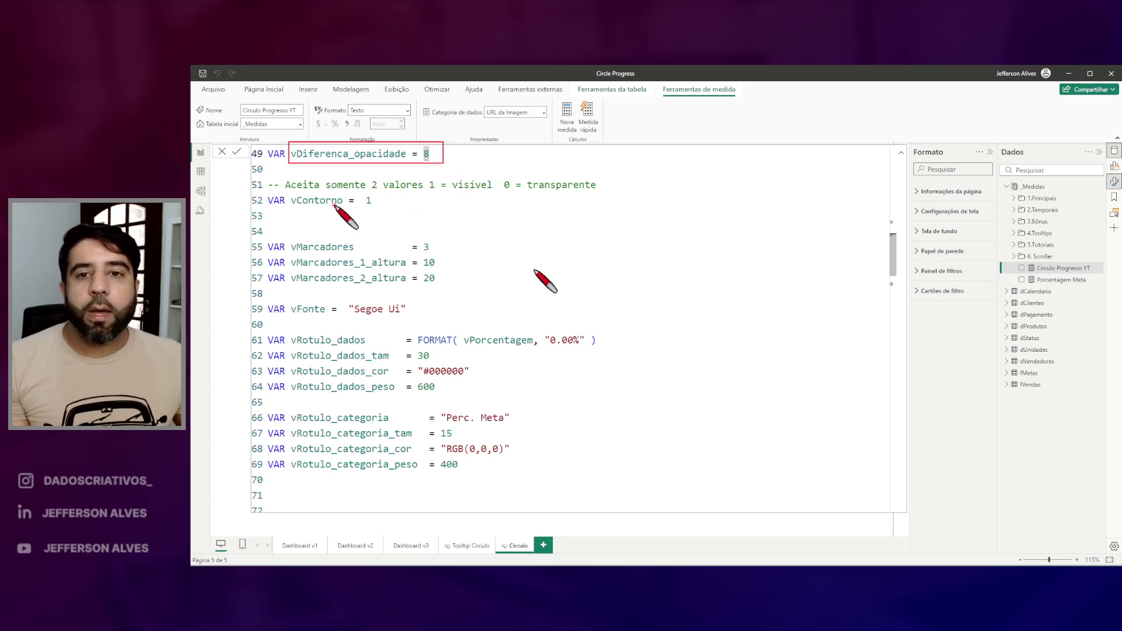
left_click_drag(287, 196, 354, 210)
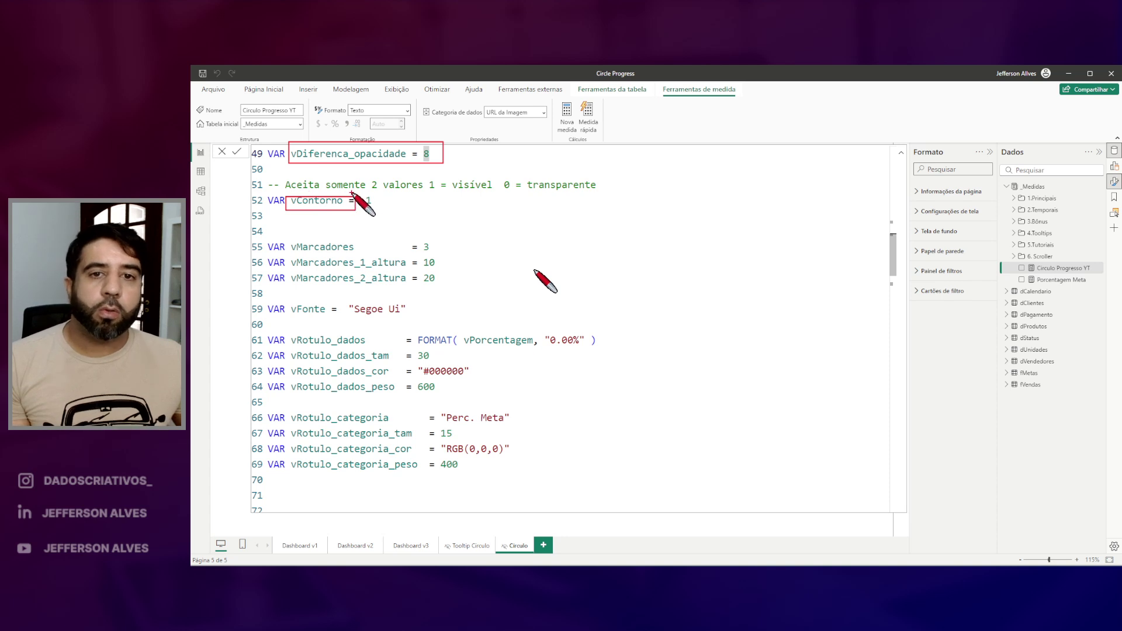
left_click_drag(429, 191, 474, 193)
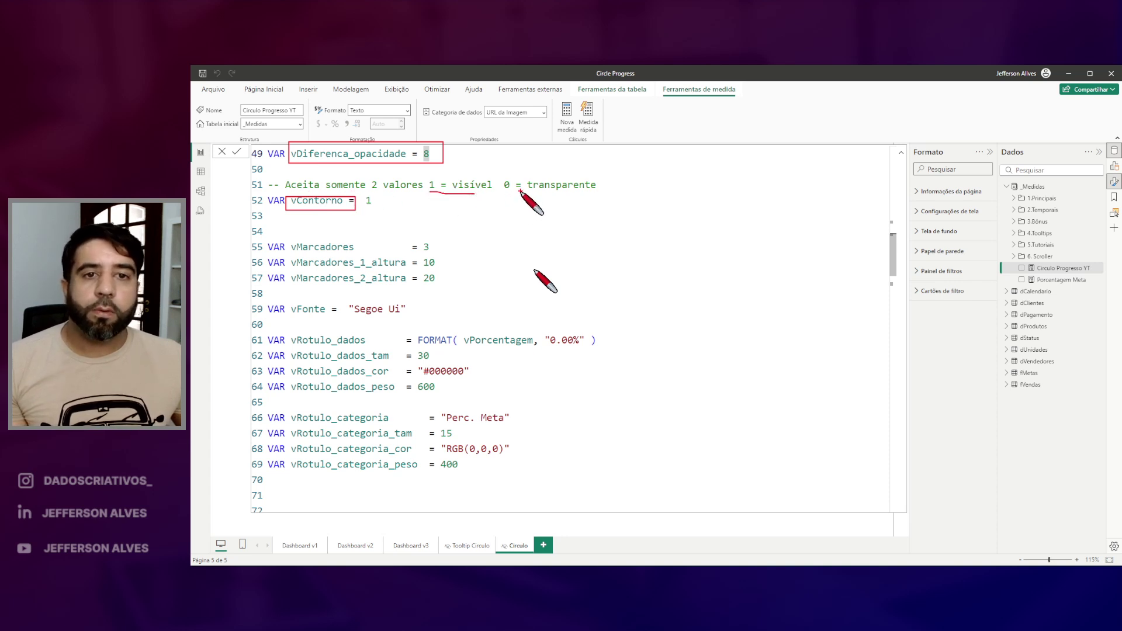
key("Escape")
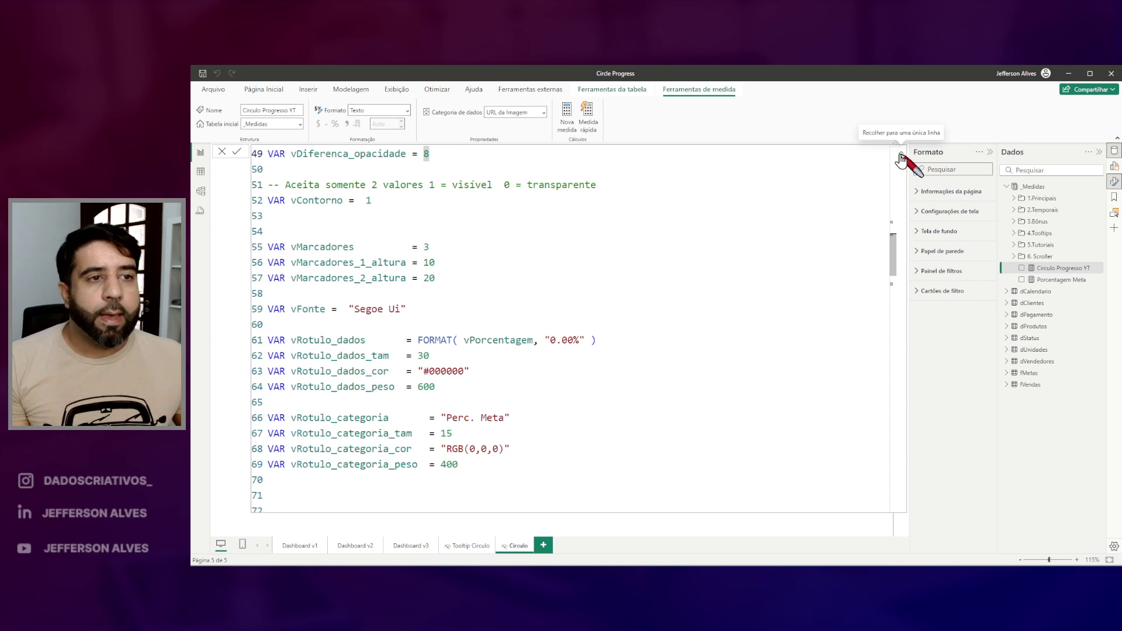
left_click(900, 155)
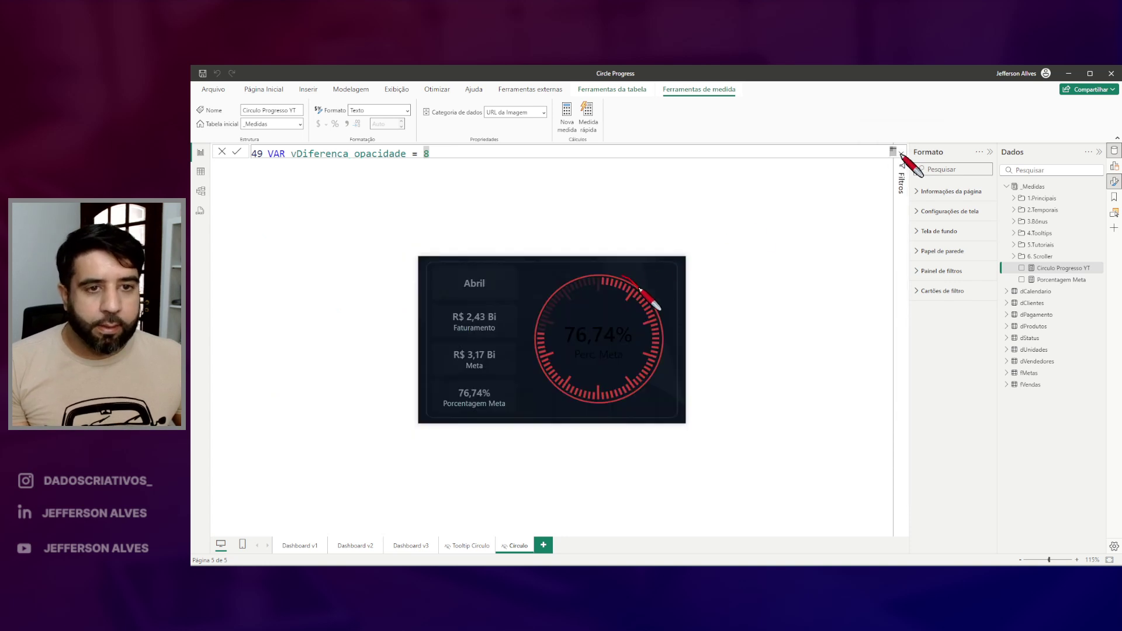
mouse_move(662, 321)
left_mouse_down()
mouse_move(656, 372)
mouse_move(609, 411)
mouse_move(529, 374)
mouse_move(576, 268)
left_mouse_up()
key("Escape")
Set vContorno to 0 and check the outer edge of the circle
left_click(462, 153)
key("shift+Return")
key("shift+Return")
type("-- Aceita somente 2 valores 1 = visível, 0 = transparente VAR vContorno =  1")
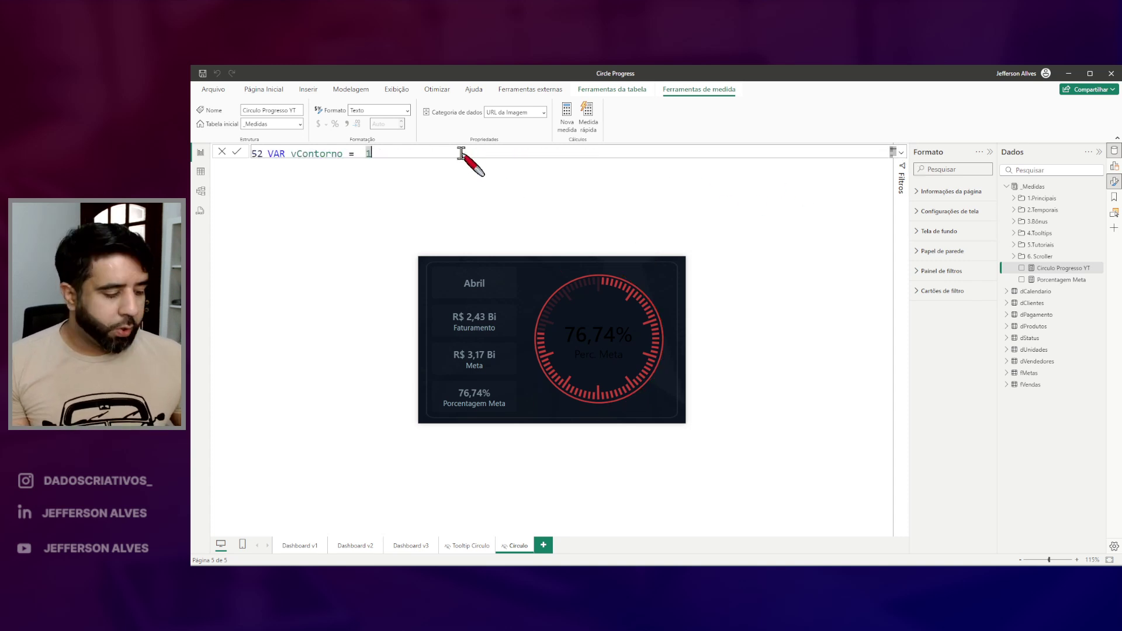
key("Return")
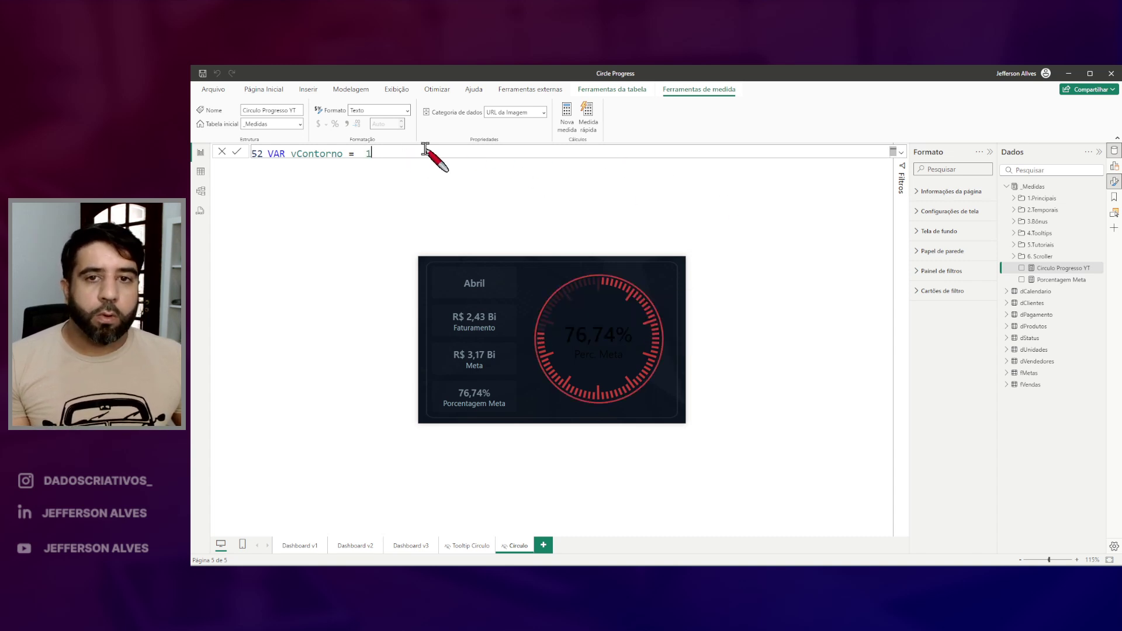
key("Return")
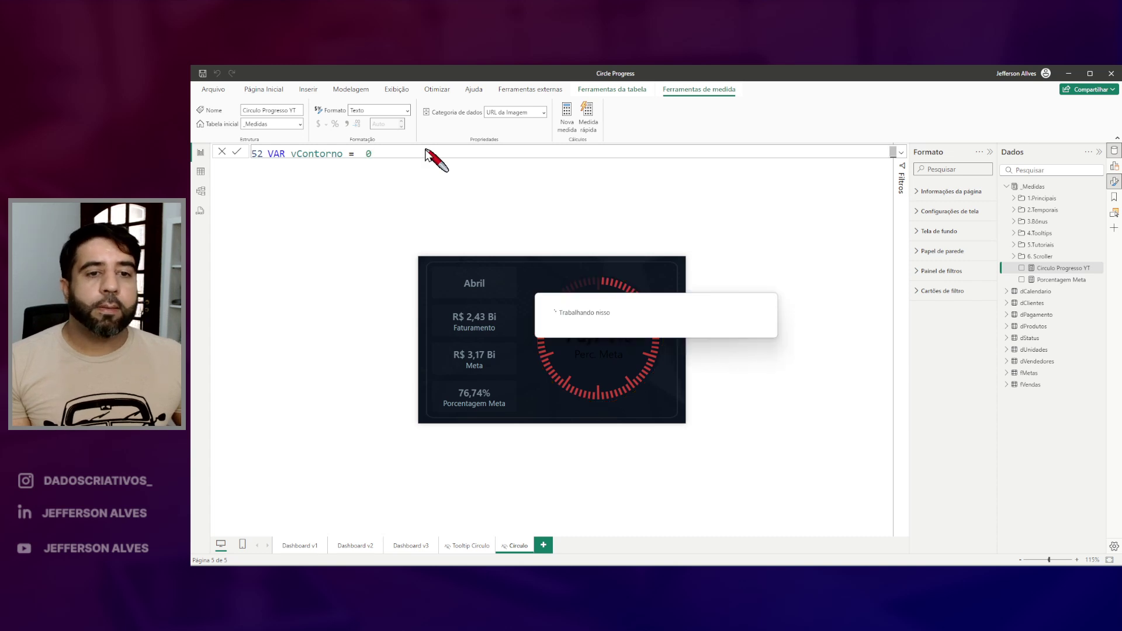
left_click_drag(355, 144, 381, 167)
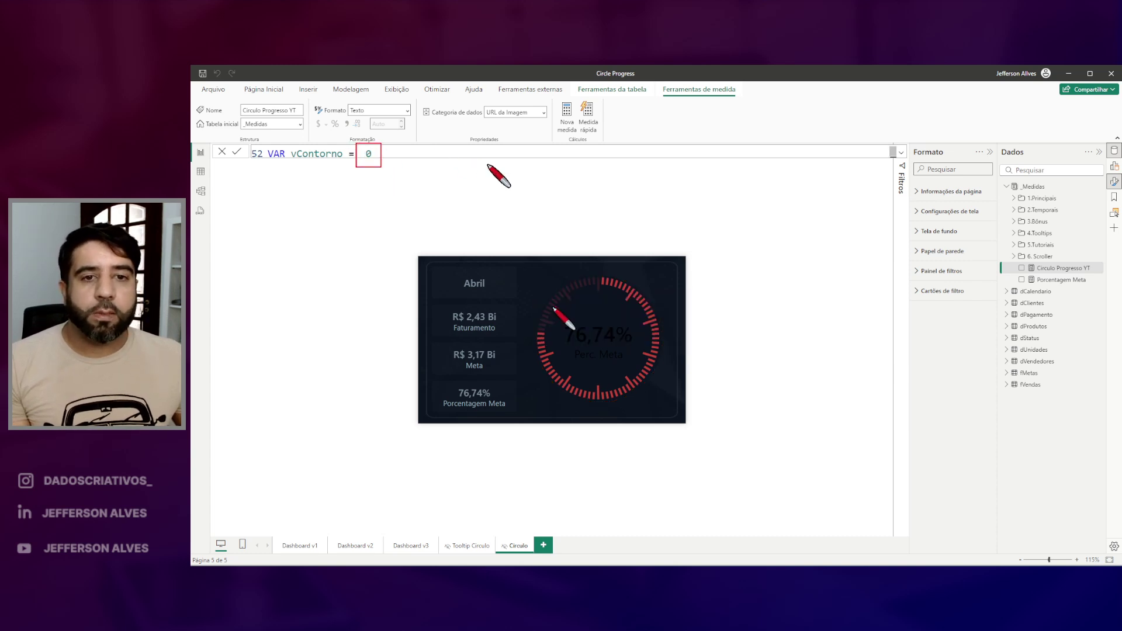
left_click_drag(571, 280, 665, 279)
key("Escape")
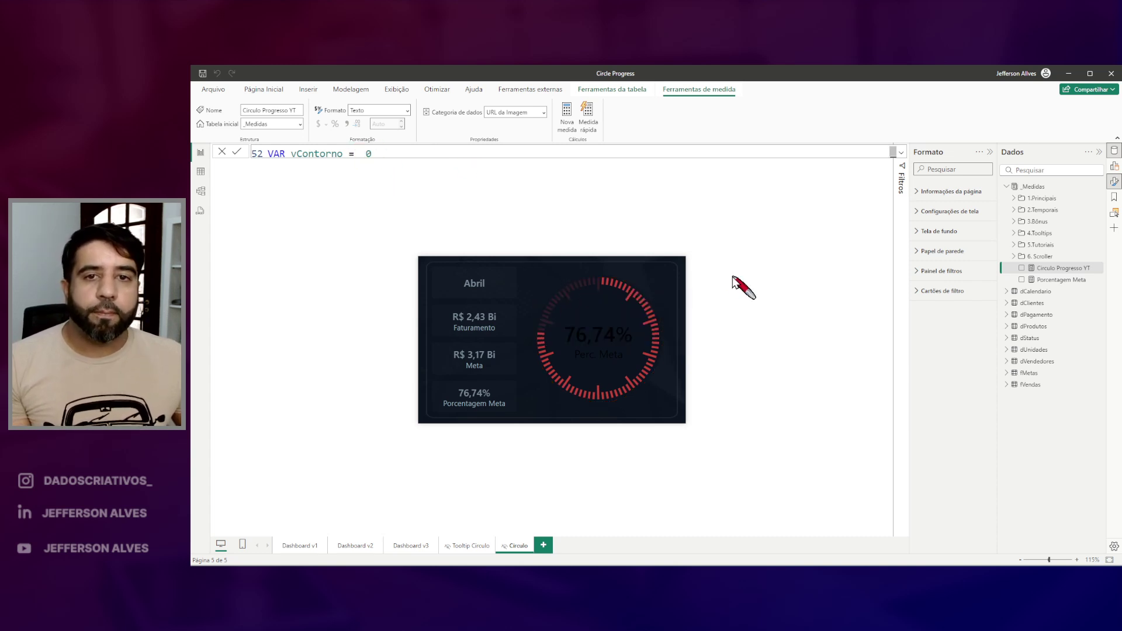
Examine the vMarcadores, vMarcadores_1_altura and vMarcadores_2_altura lines and the marks around the circle
left_click(902, 152)
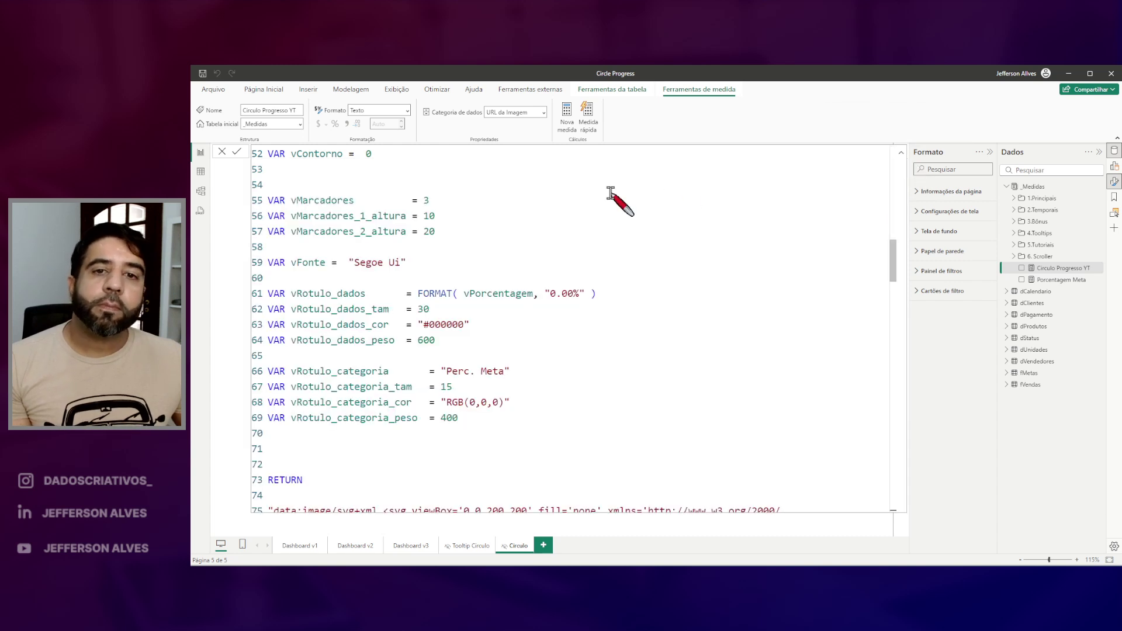
scroll(509, 229, "up", 1)
mouse_move(257, 204)
left_mouse_down()
mouse_move(356, 270)
mouse_move(509, 295)
mouse_move(486, 274)
left_mouse_up()
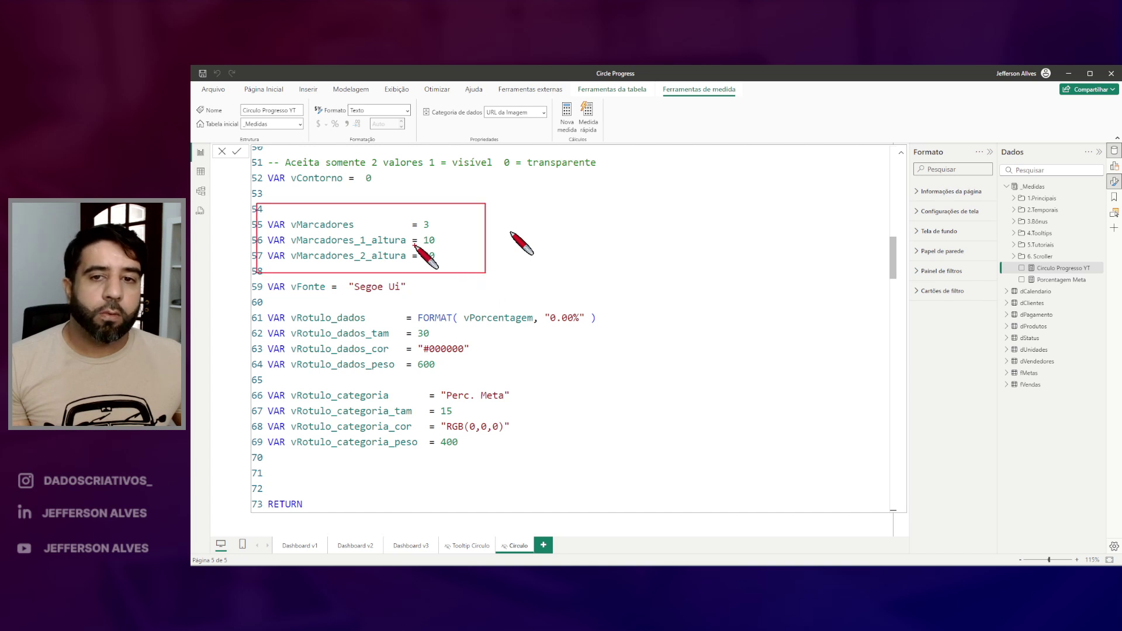
left_click_drag(329, 229, 310, 229)
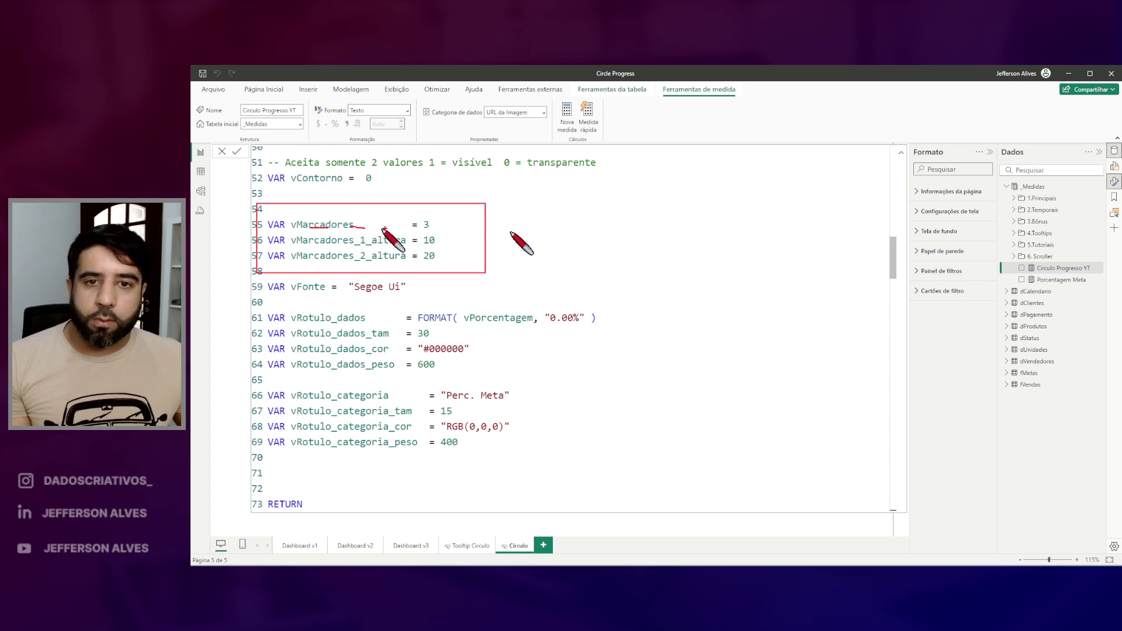
left_click_drag(290, 234, 408, 266)
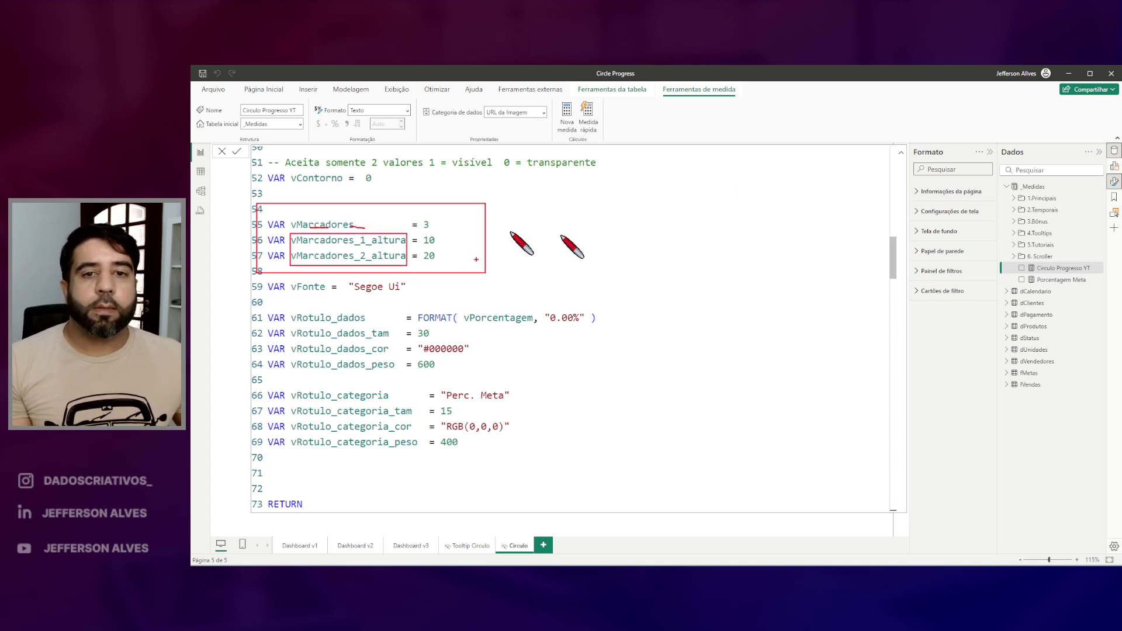
key("Escape")
left_click(900, 155)
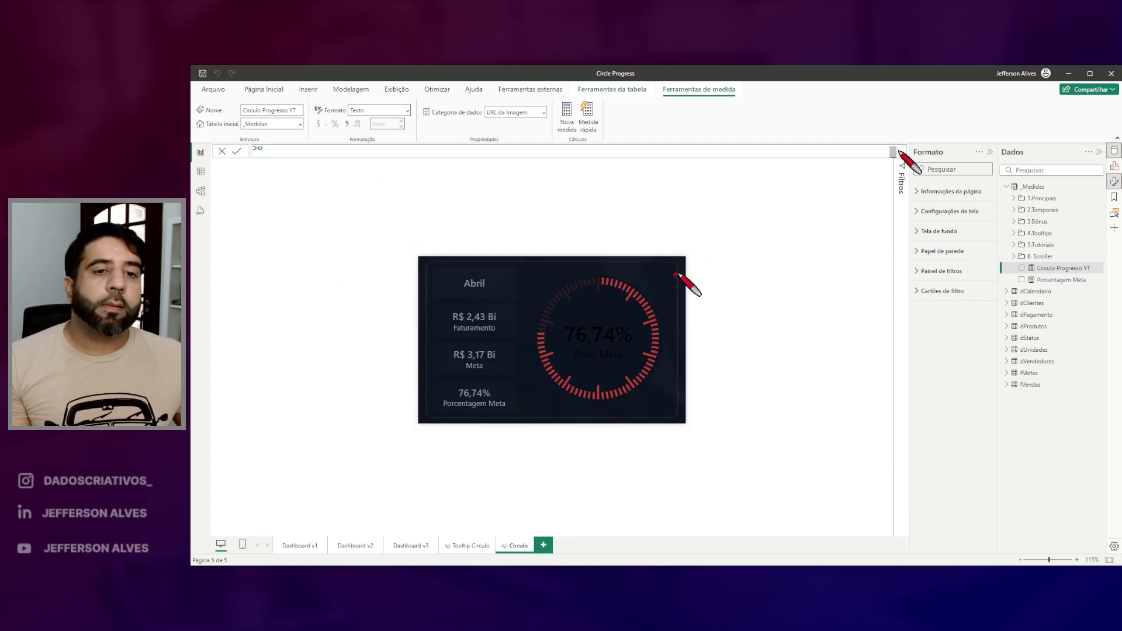
mouse_move(602, 279)
left_mouse_down()
mouse_move(632, 294)
mouse_move(649, 330)
mouse_move(640, 375)
left_mouse_up()
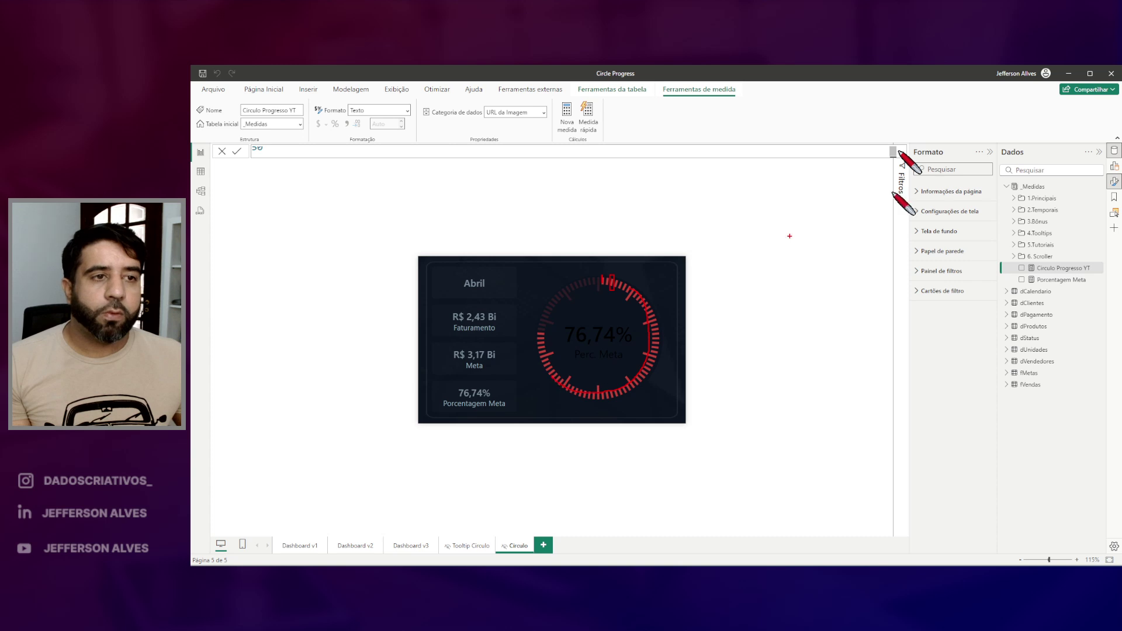
Try 1 as the vMarcadores value and view the thickness of the circle's marks
left_click(901, 153)
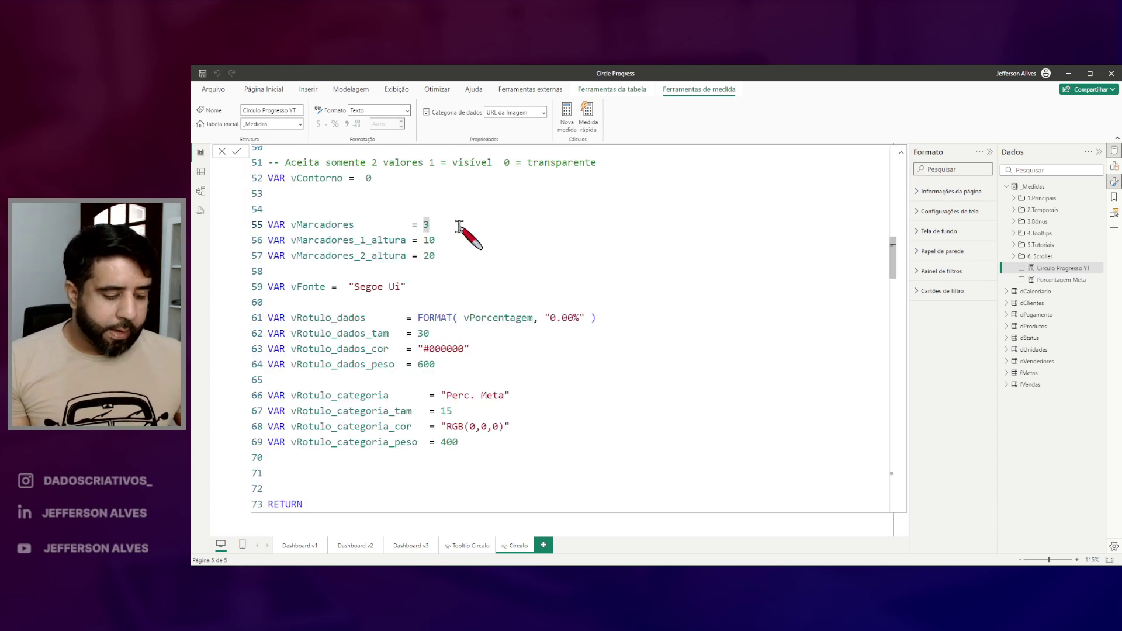
key("Return")
key("Down")
key("Up")
left_click_drag(276, 138, 360, 162)
left_click_drag(429, 148, 430, 151)
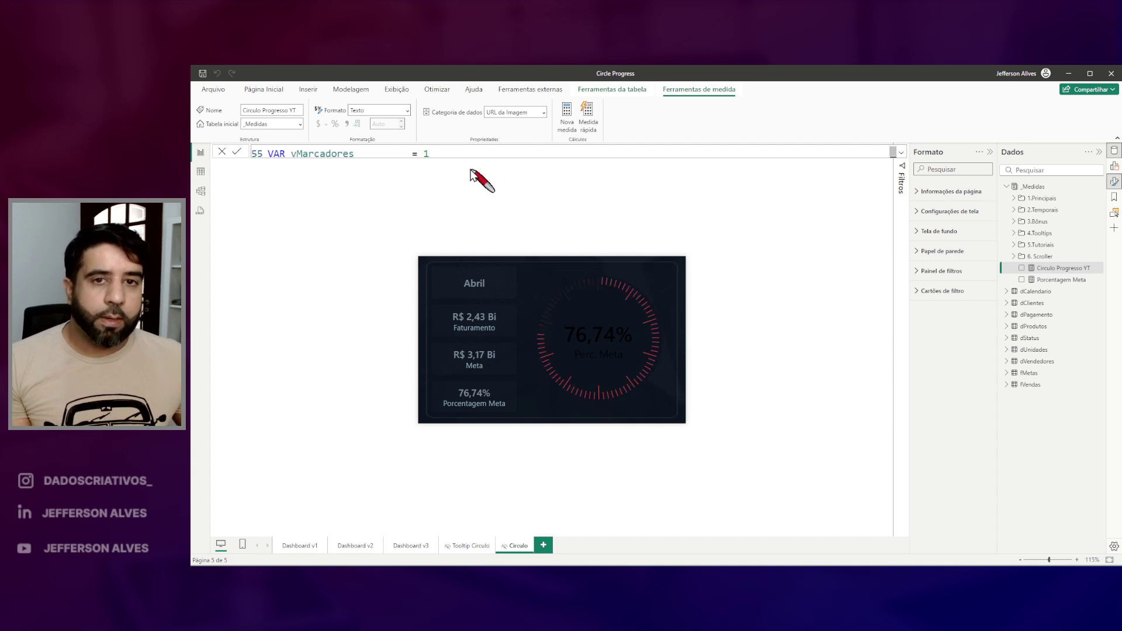
key("Return")
Set vMarcadores to 2 and view the circle's marks
left_click(439, 155)
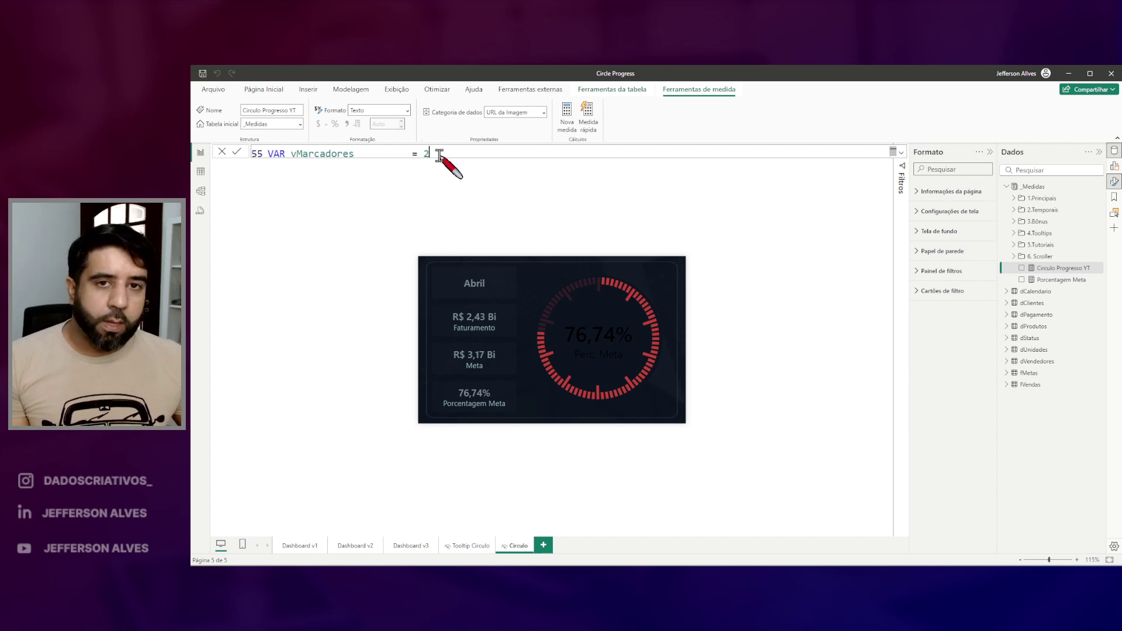
type("2")
key("Return")
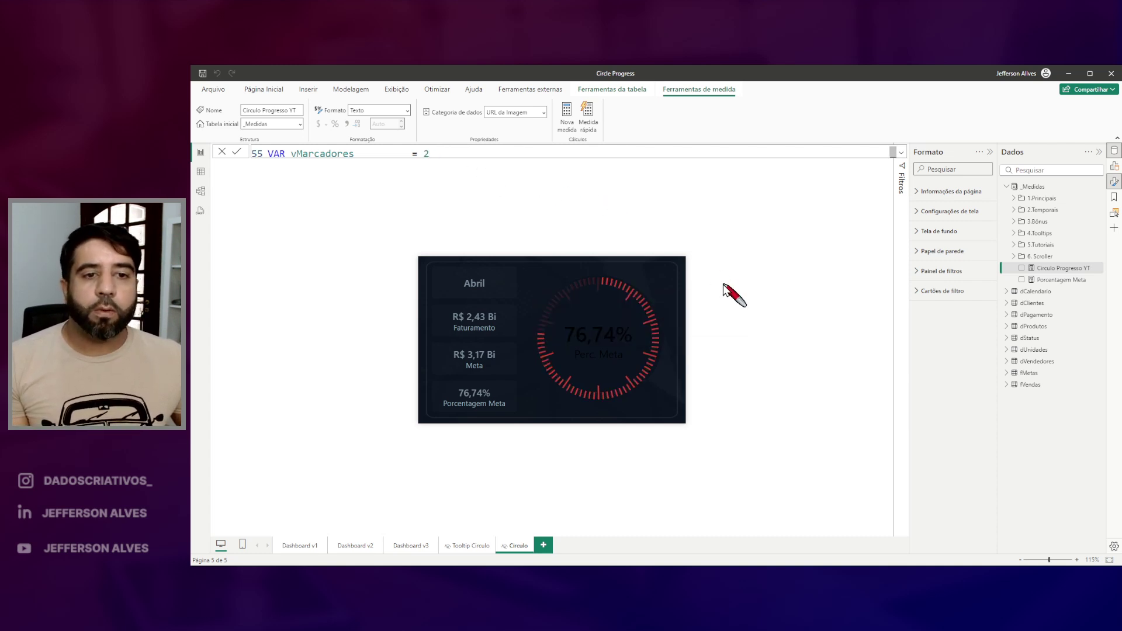
Examine the vMarcadores_1_altura and vMarcadores_2_altura lines and compare the long and short marks around the circle
left_click(901, 153)
scroll(502, 211, "up", 1)
left_click_drag(353, 186, 404, 200)
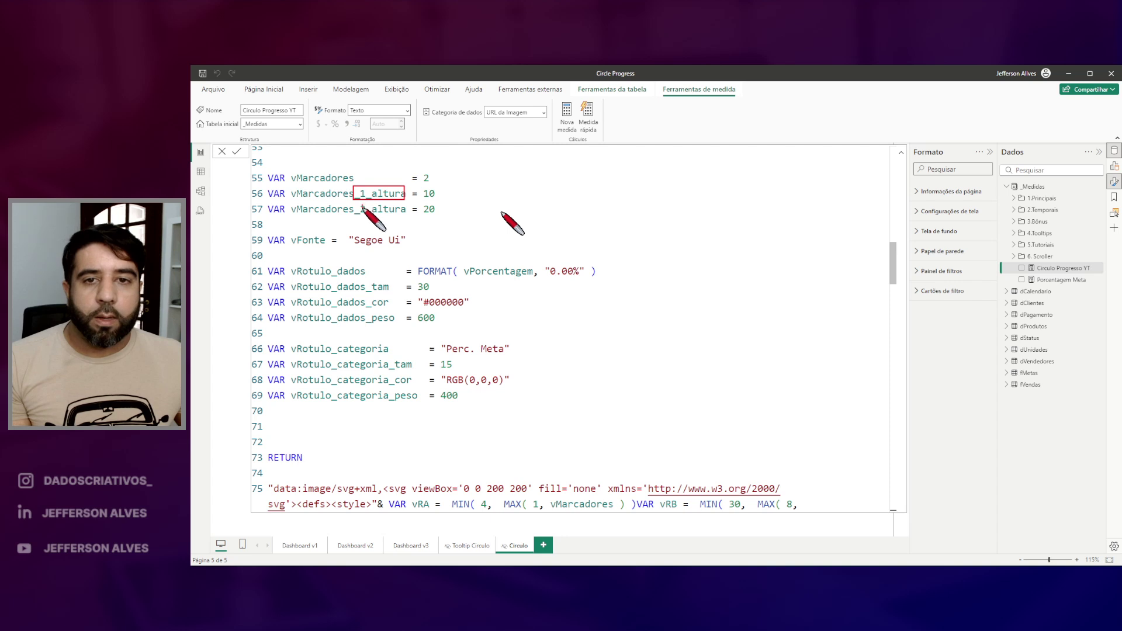
key("Escape")
left_click(902, 152)
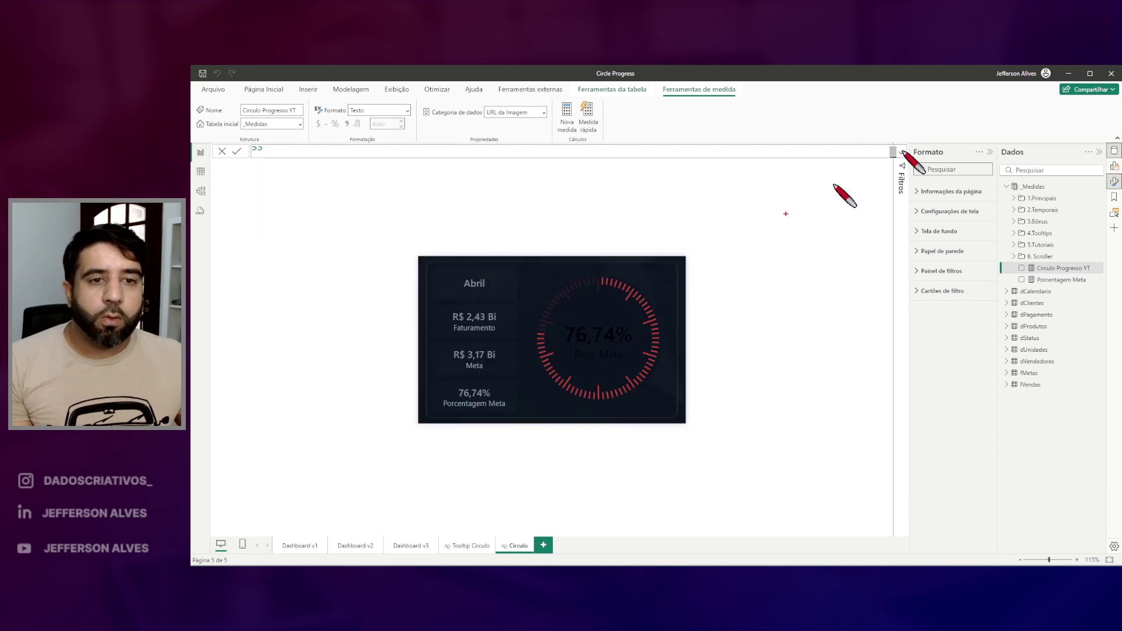
mouse_move(637, 286)
left_mouse_down()
mouse_move(618, 301)
mouse_move(643, 287)
mouse_move(658, 326)
left_mouse_up()
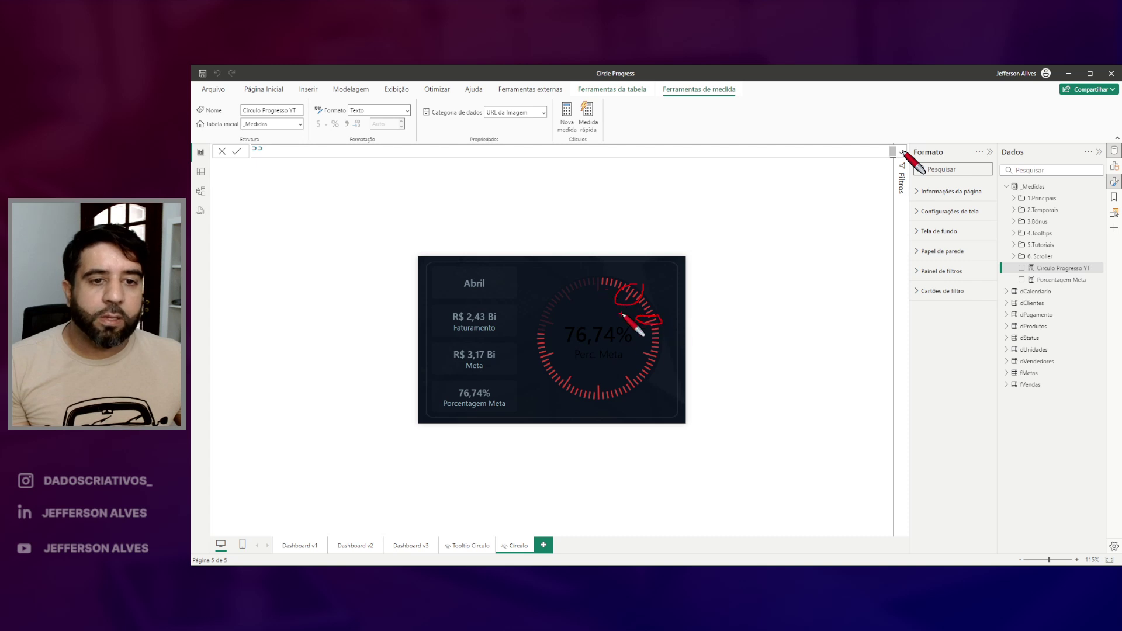
key("Escape")
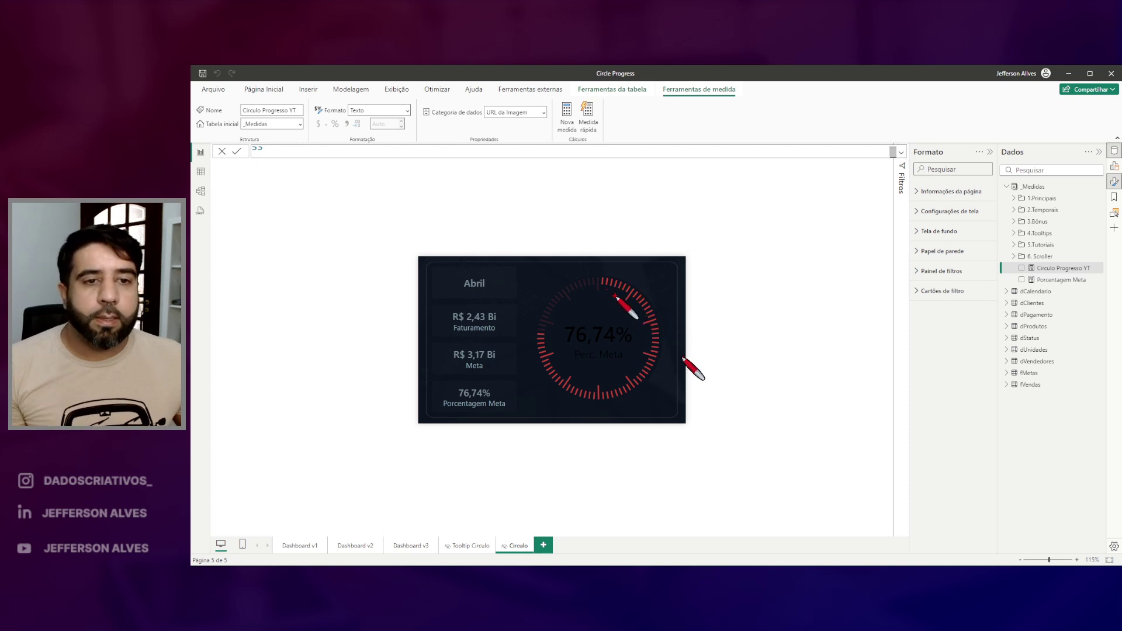
left_click_drag(638, 286, 617, 304)
mouse_move(650, 318)
left_mouse_down()
mouse_move(654, 357)
mouse_move(640, 385)
mouse_move(576, 376)
mouse_move(560, 337)
left_mouse_up()
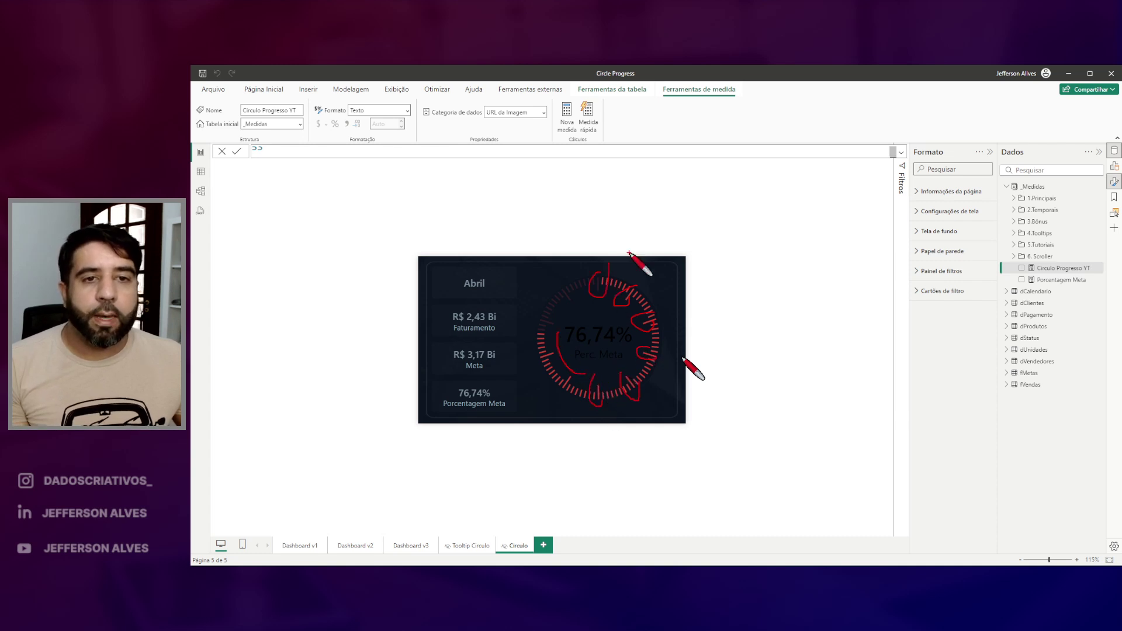
key("Escape")
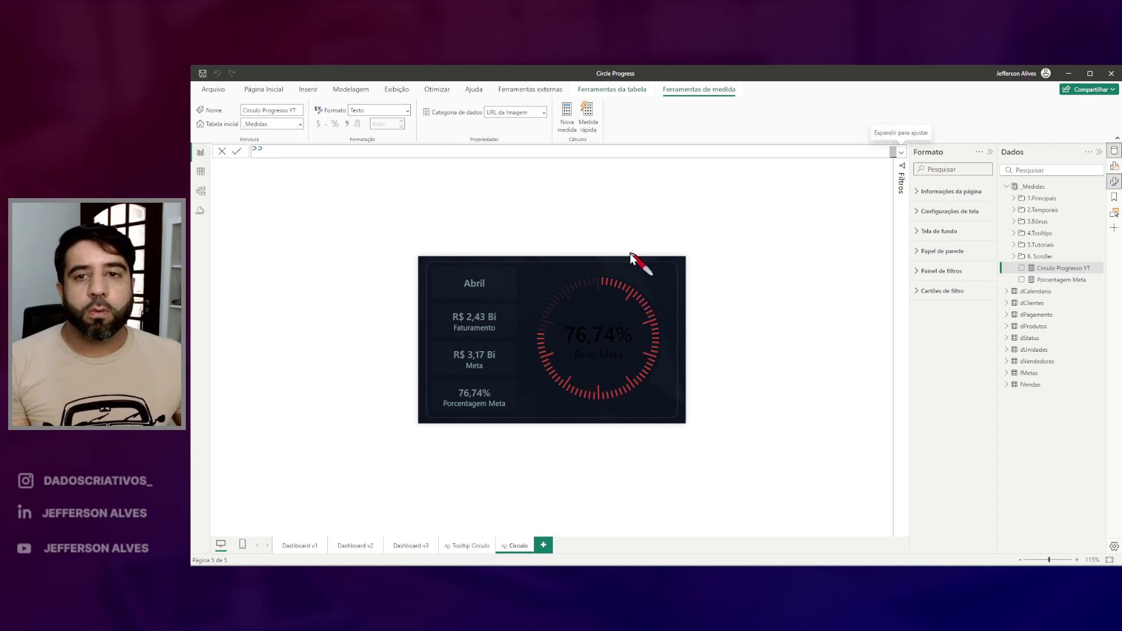
left_click(902, 151)
scroll(493, 251, "up", 1)
scroll(494, 252, "up", 1)
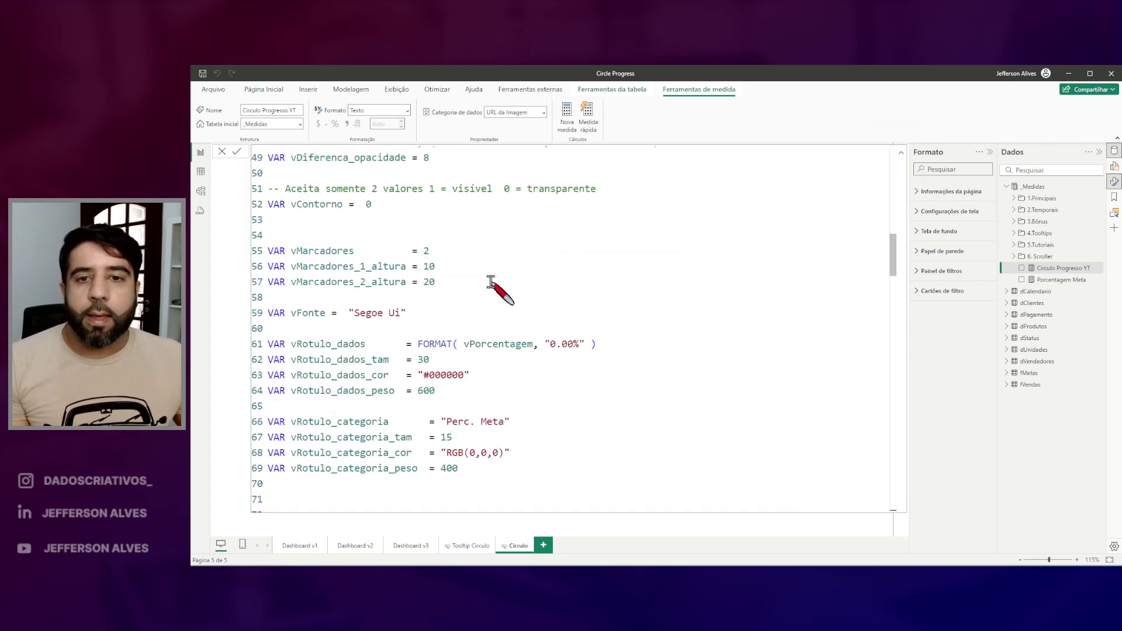
left_click_drag(262, 257, 455, 289)
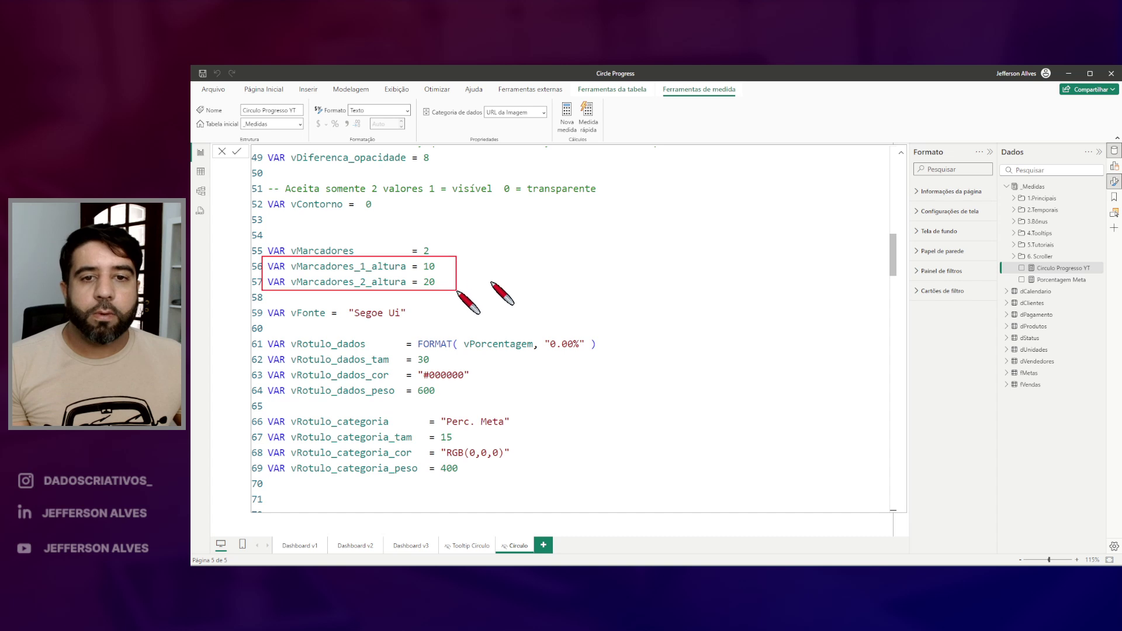
Review the height values in vMarcadores_1_altura and vMarcadores_2_altura against the short and long marks of the circle
left_click_drag(657, 356, 657, 328)
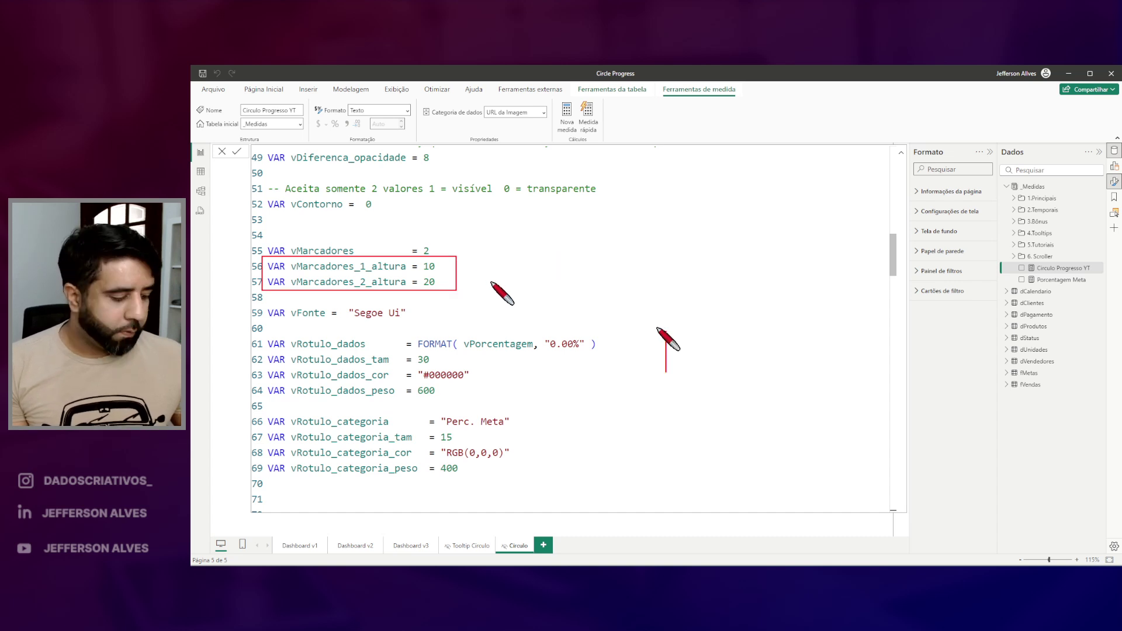
type("até 30")
left_click_drag(374, 270, 406, 271)
left_click_drag(384, 282, 641, 372)
left_click_drag(725, 316, 732, 372)
key("Escape")
key("ctrl+2")
left_click_drag(422, 258, 446, 291)
key("Escape")
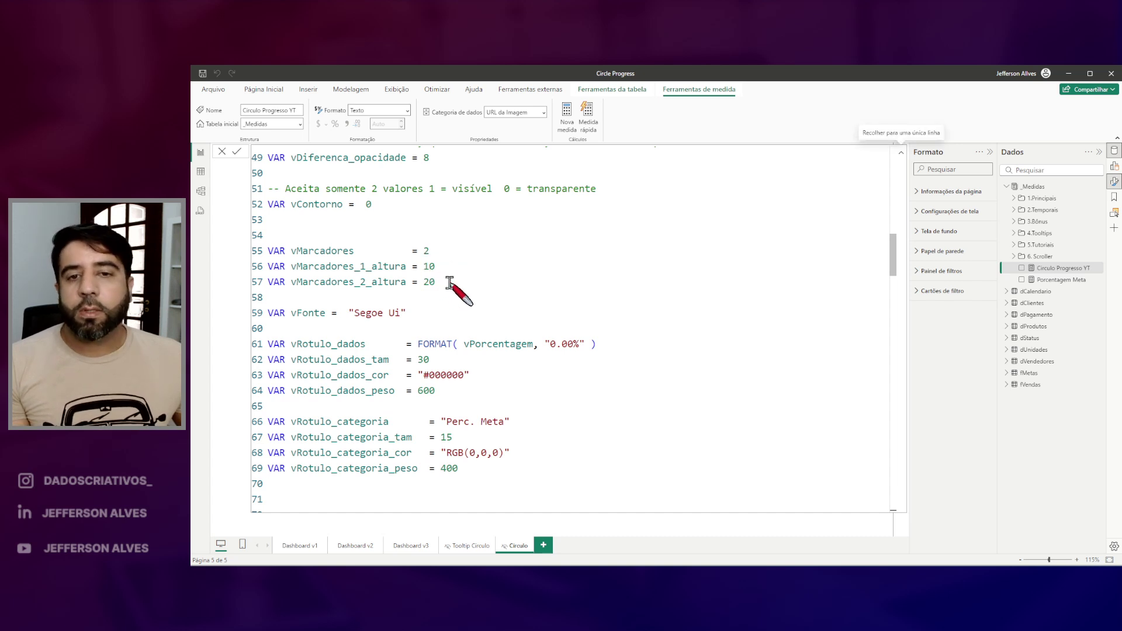
left_click(901, 153)
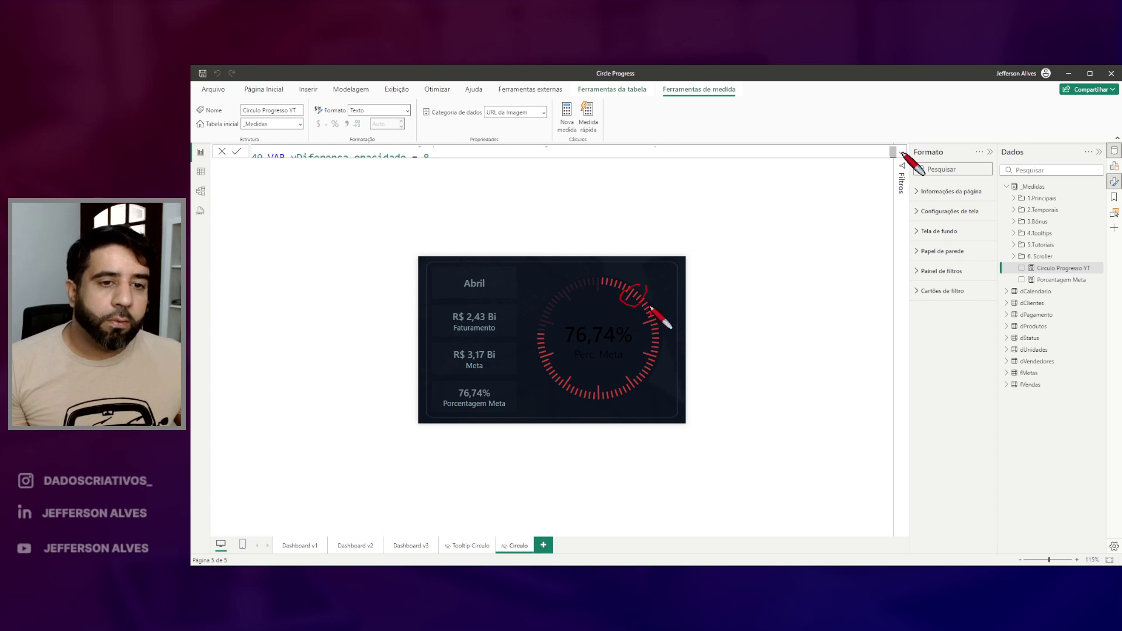
mouse_move(659, 319)
left_mouse_down()
mouse_move(631, 388)
mouse_move(631, 360)
mouse_move(605, 388)
left_mouse_up()
key("Escape")
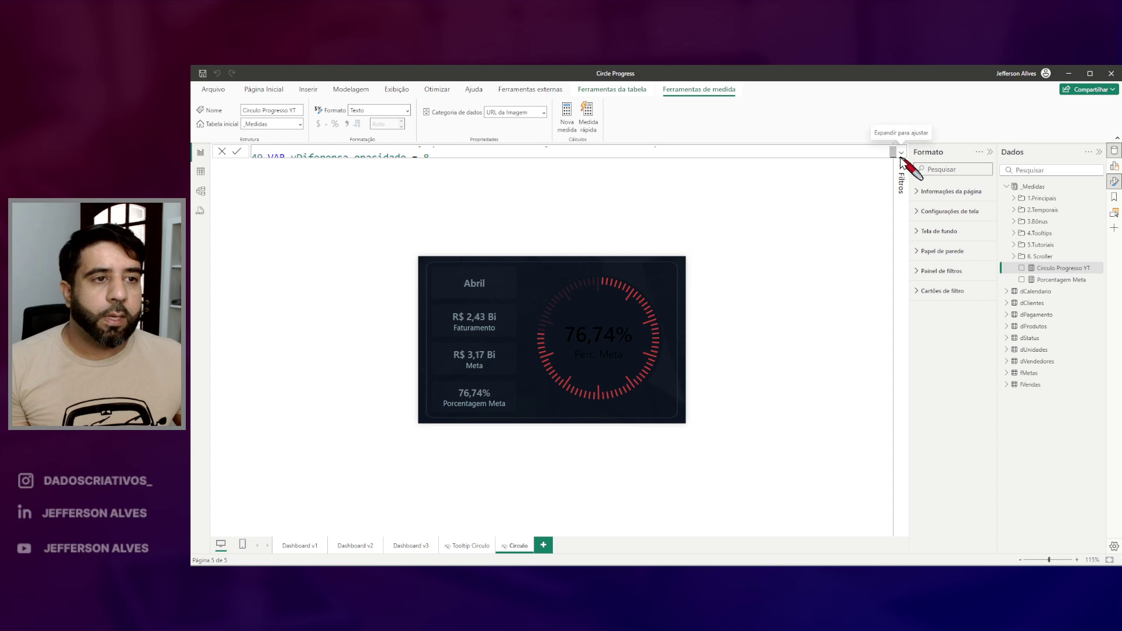
Try 10 as the vMarcadores_2_altura value and view the marks around the circle
left_click(901, 153)
double_click(429, 281)
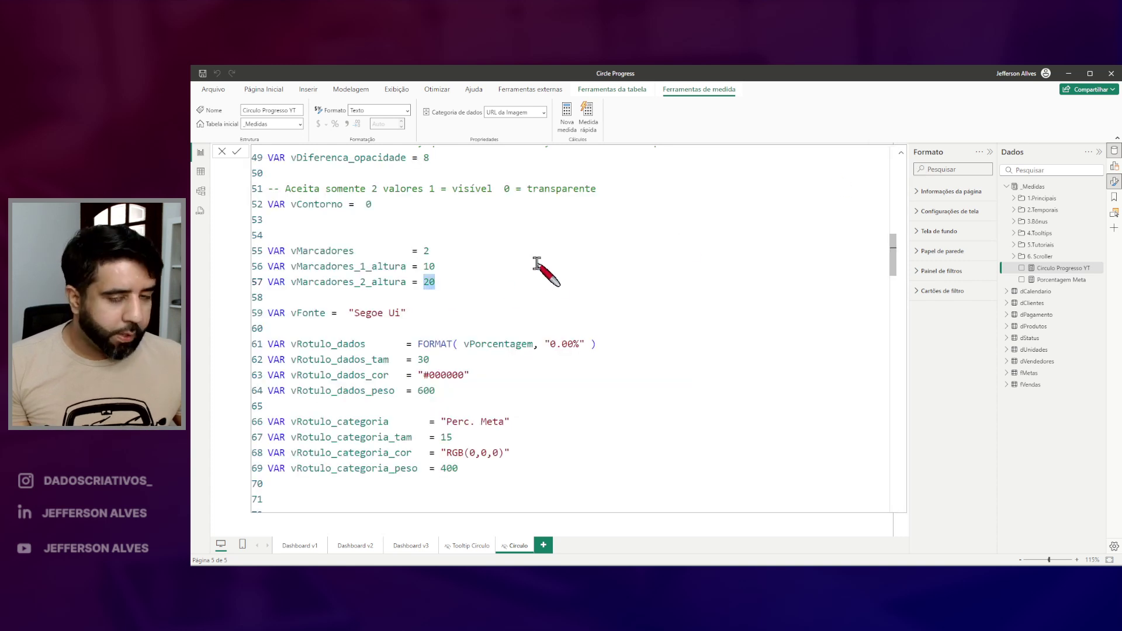
key("Escape")
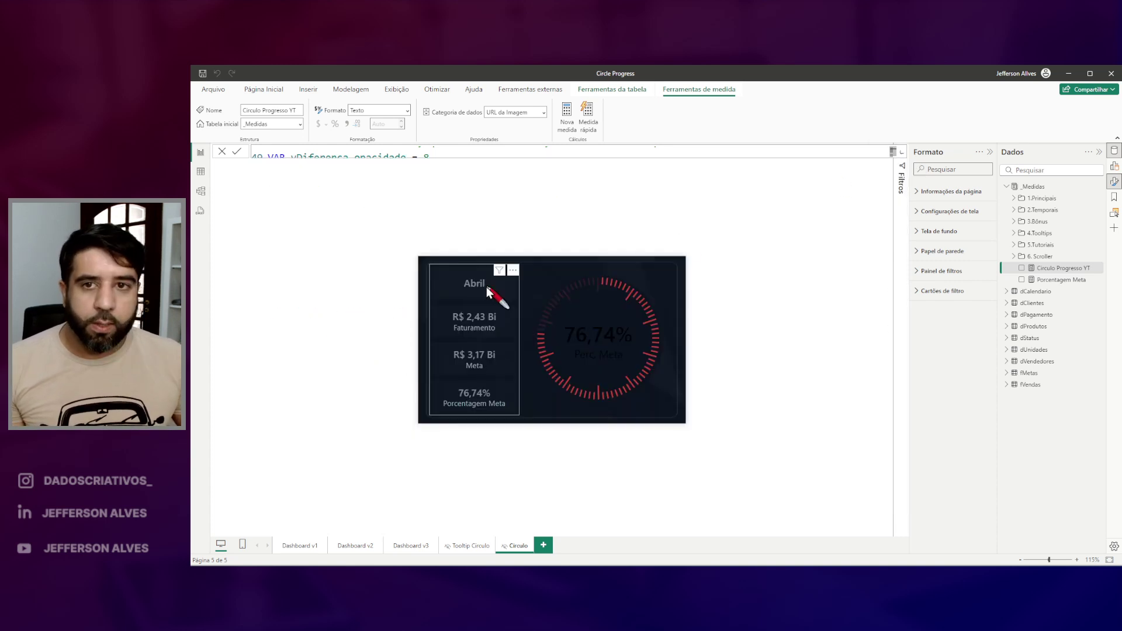
type("20")
key("BackSpace")
key("BackSpace")
type("10")
key("Return")
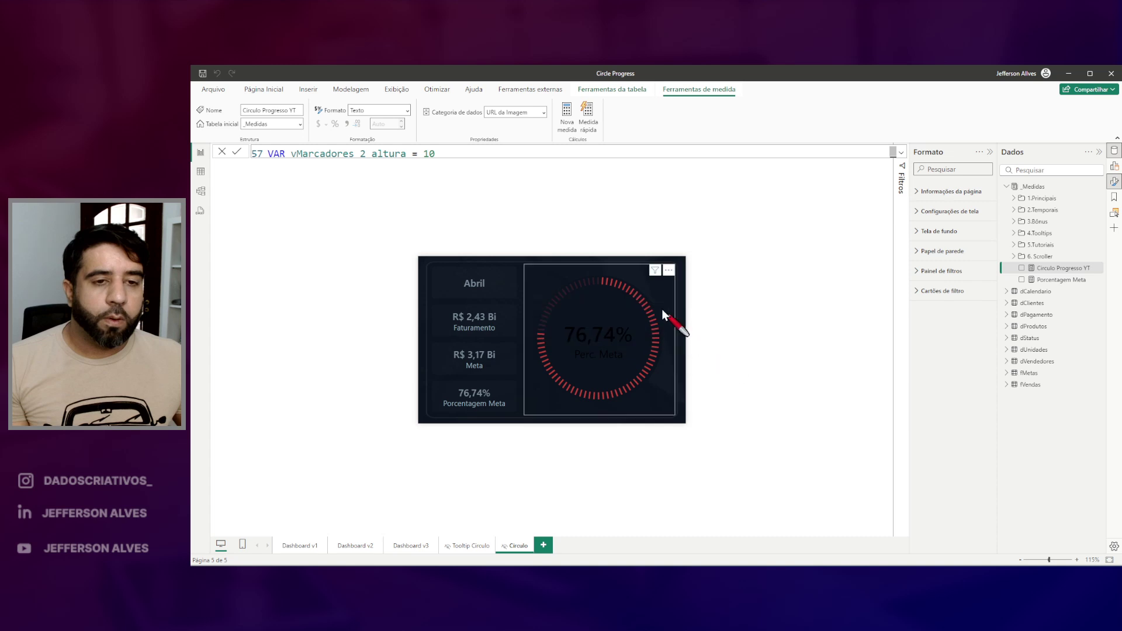
Try 30 for both vMarcadores_2_altura and vMarcadores_1_altura and view the marks around the circle
left_click(456, 155)
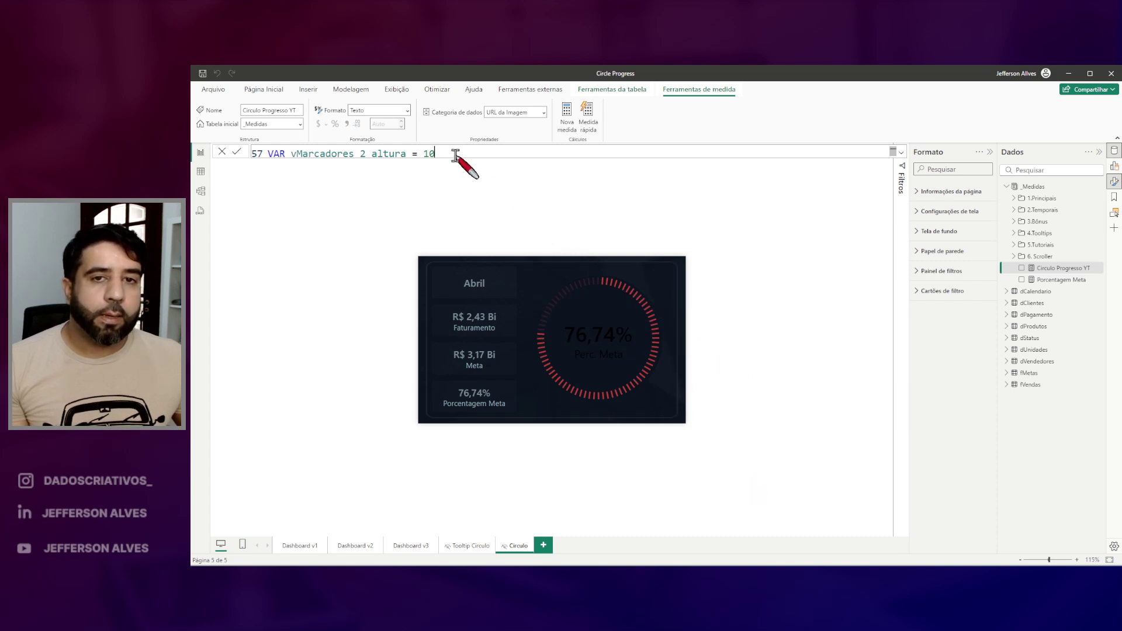
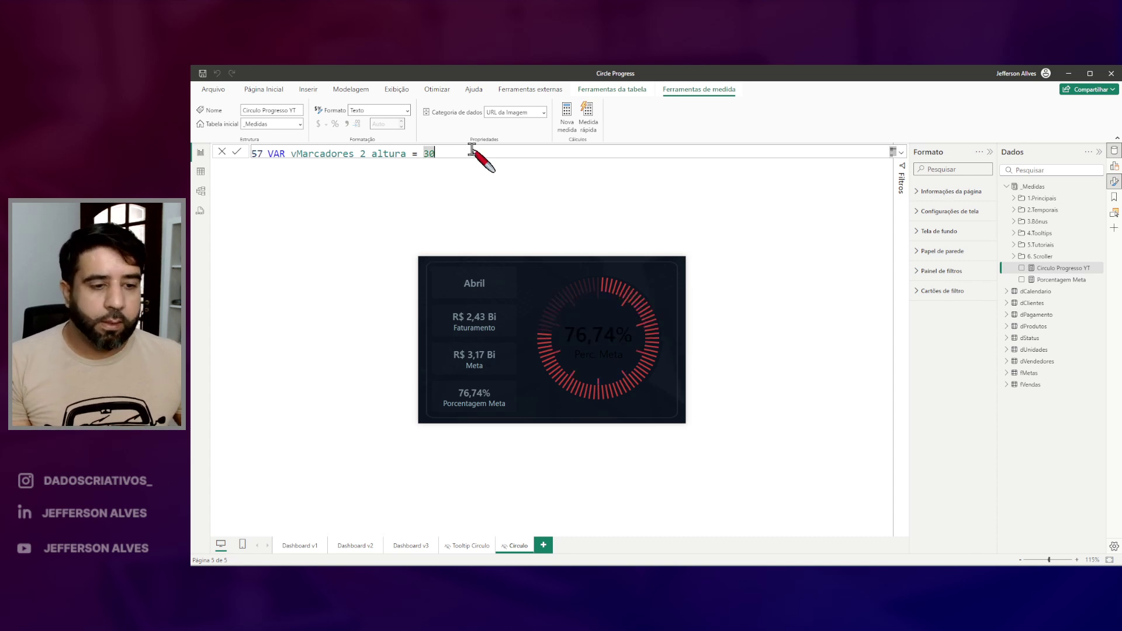
key("Down")
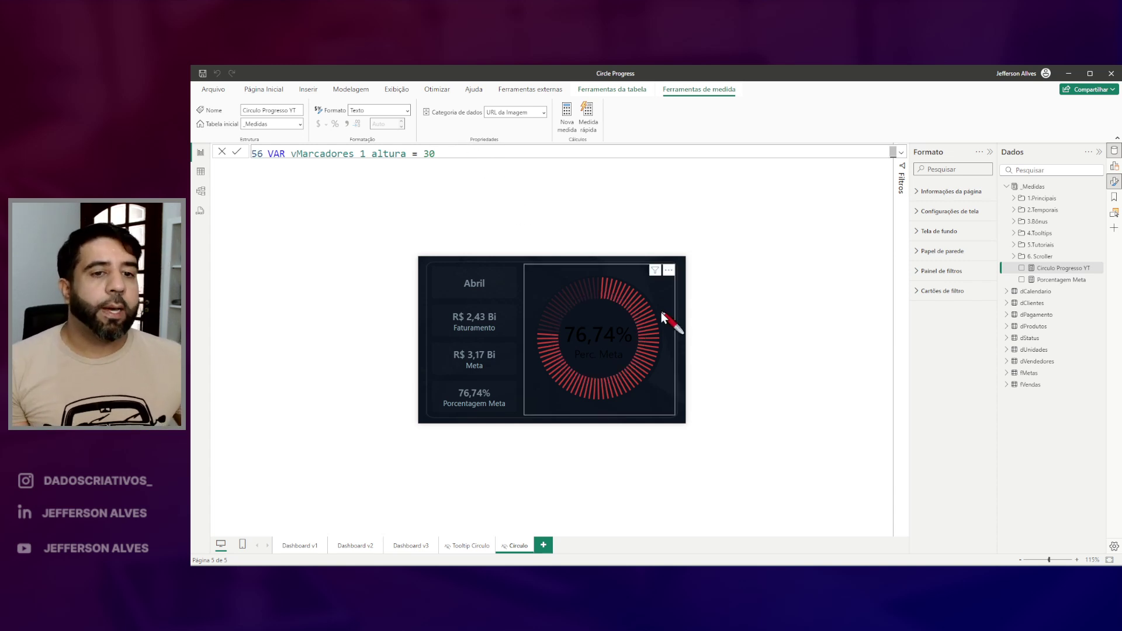
Set both vMarcadores_1_altura and vMarcadores_2_altura to 10 and apply the measure
left_click(901, 152)
scroll(459, 214, "up", 1)
left_click(429, 178)
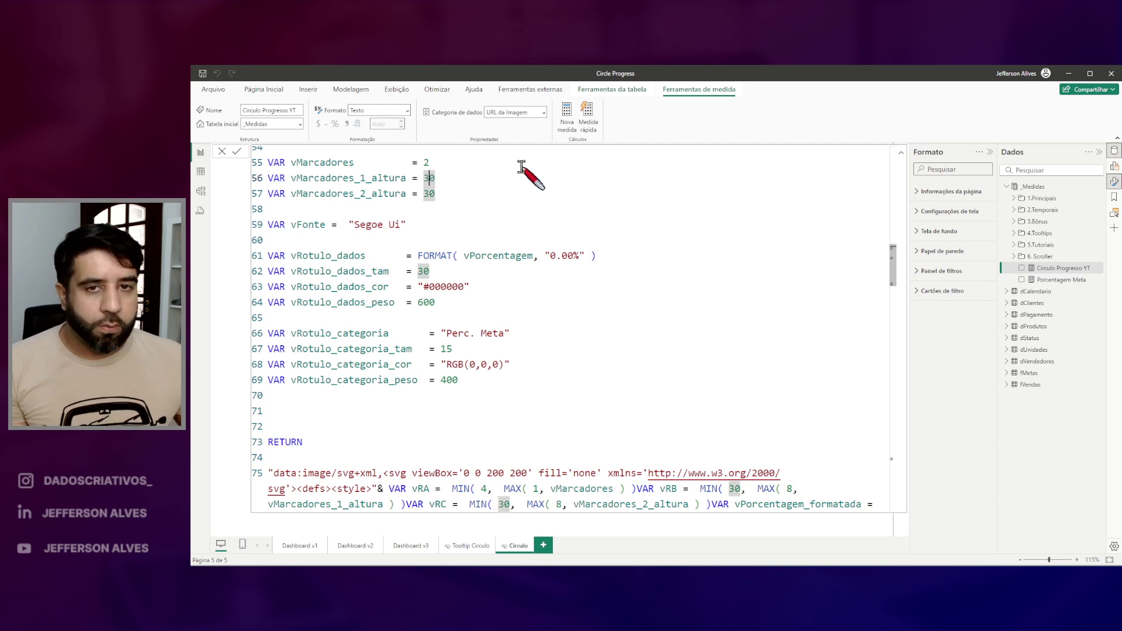
key("BackSpace")
type("1")
key("Down")
key("BackSpace")
key("Return")
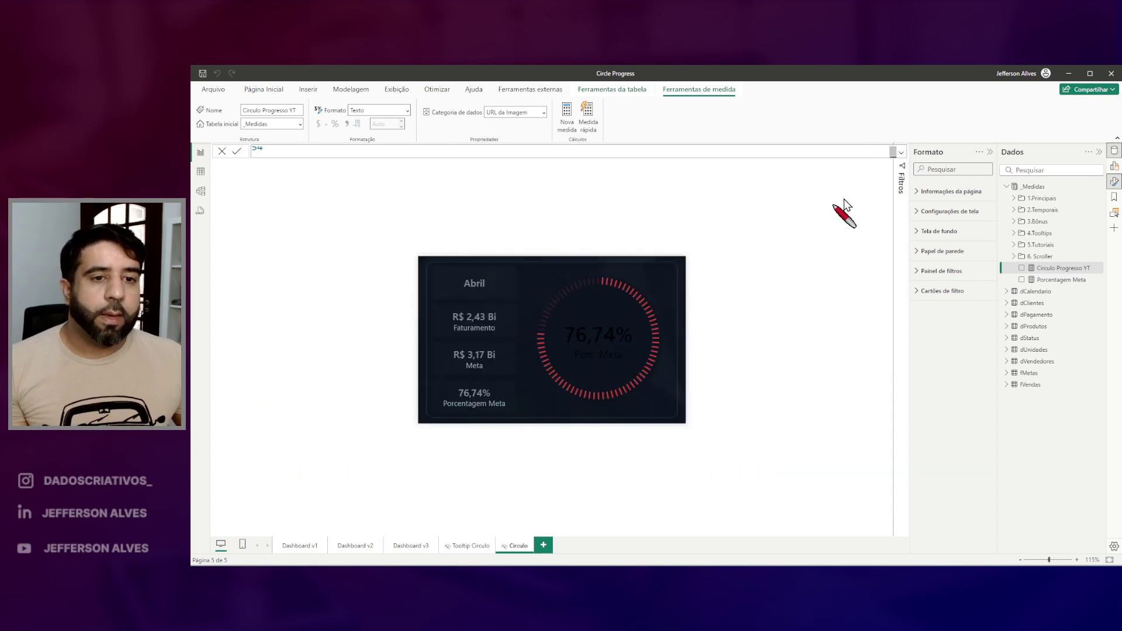
Try 3 as the vMarcadores value and 15 for both mark heights, viewing the circle after each change
left_click(901, 152)
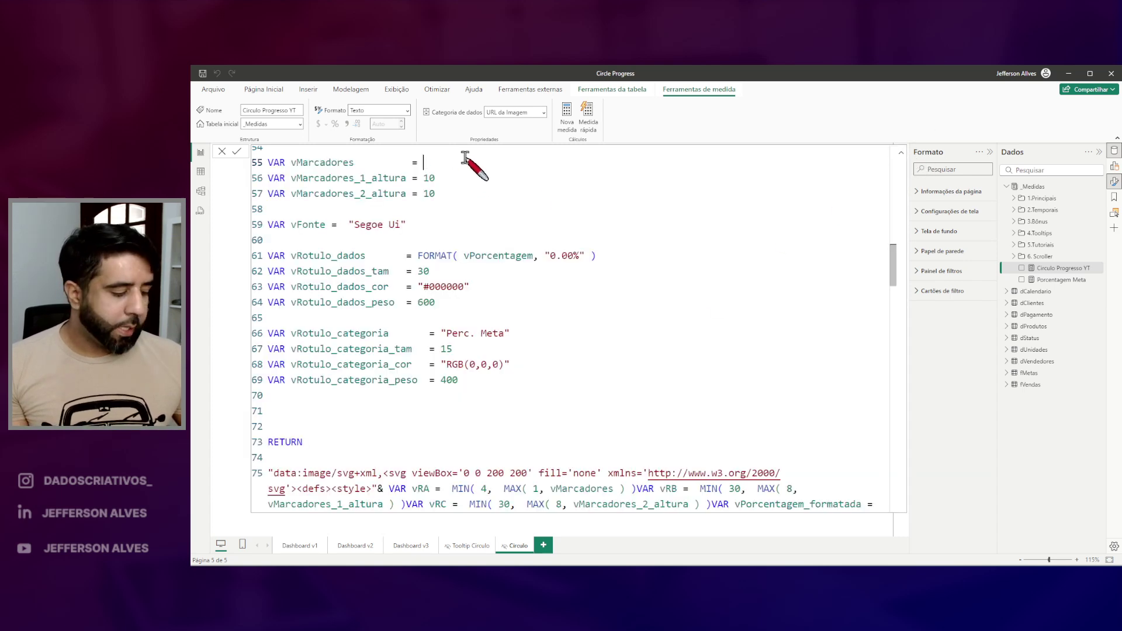
left_click(901, 152)
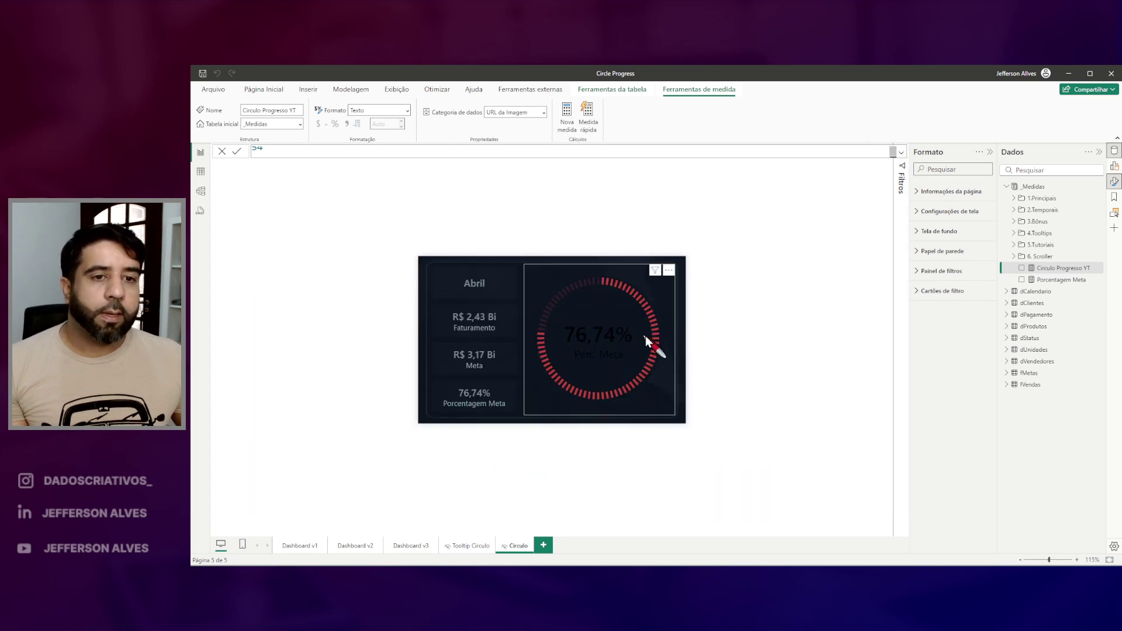
left_click(901, 152)
left_click(442, 178)
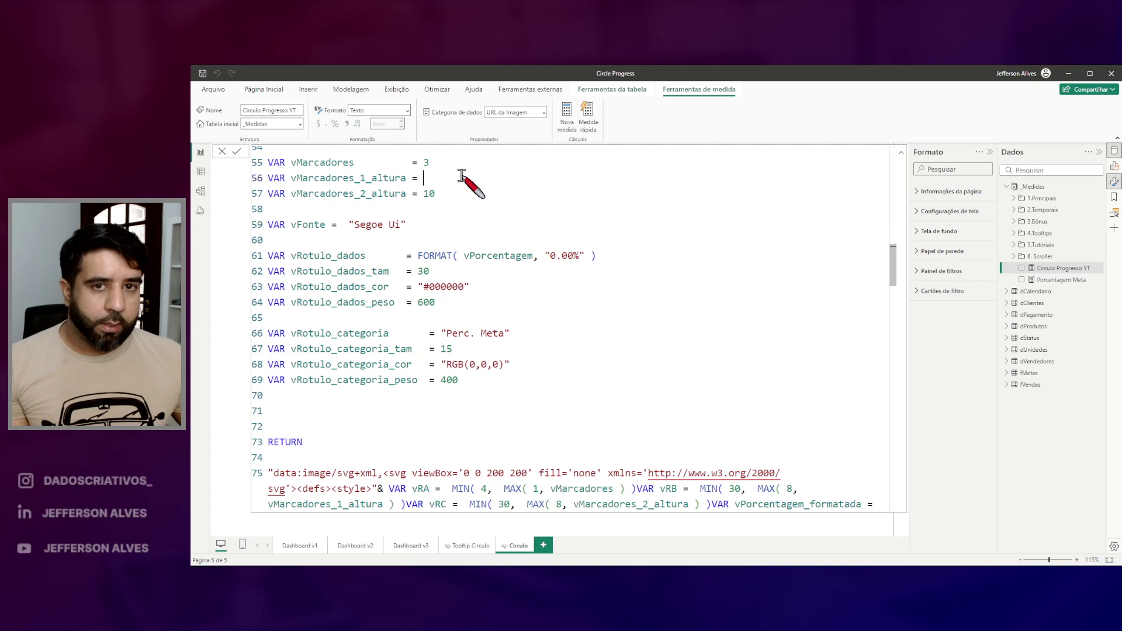
left_click(463, 193)
type("5")
left_click(901, 153)
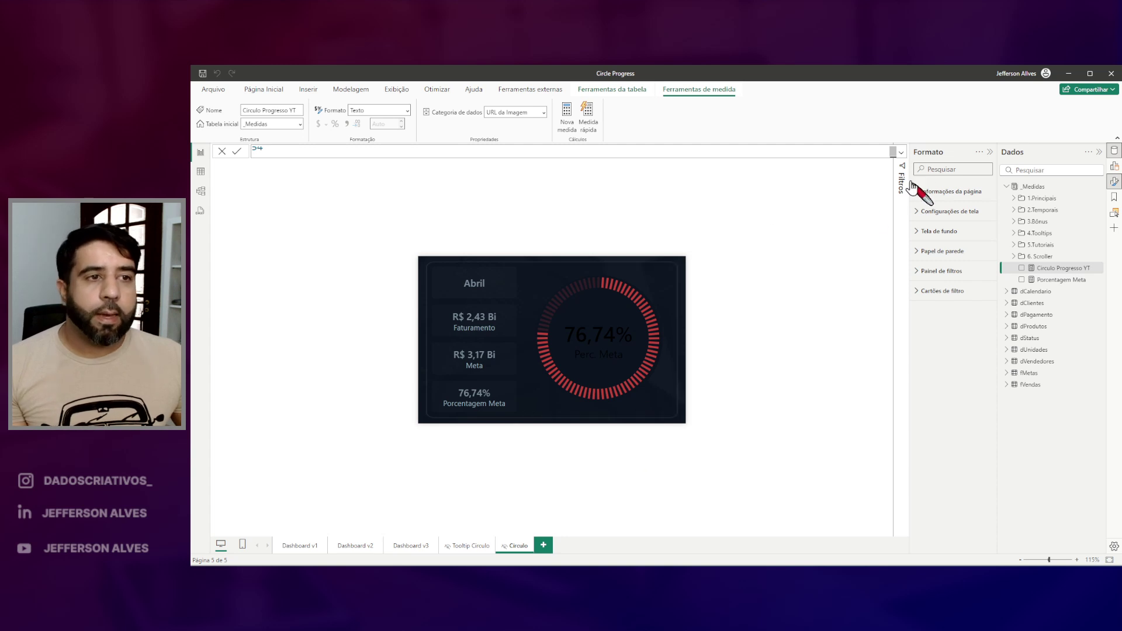
Set vMarcadores to 2, vMarcadores_1_altura to 10 and vMarcadores_2_altura to 20, and view the circle
left_click(901, 153)
left_click(431, 162)
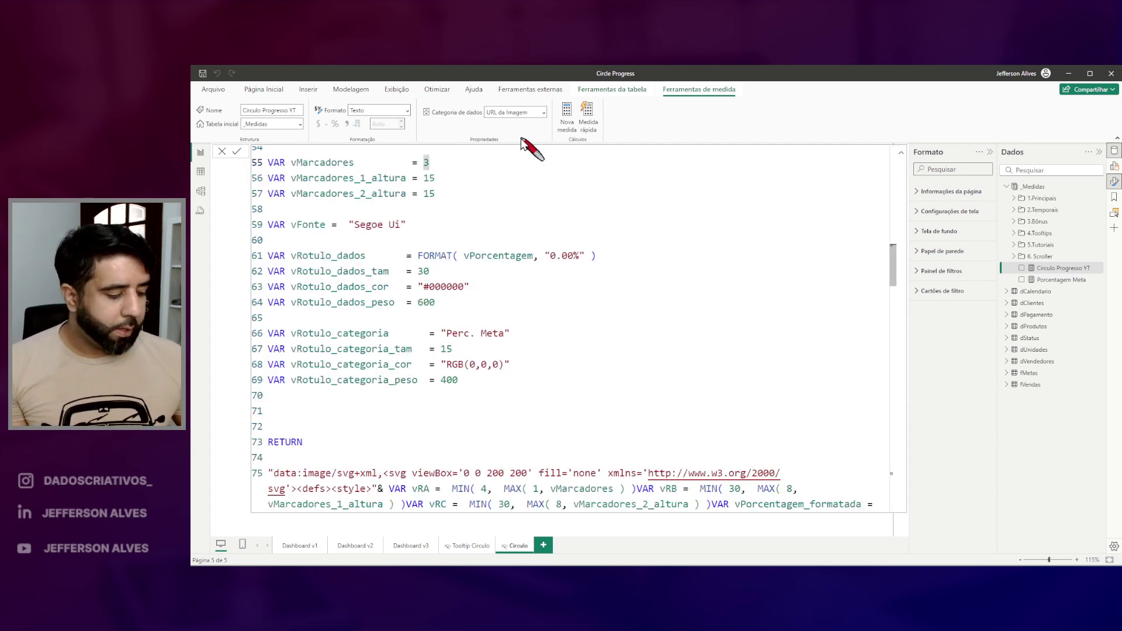
type("2")
double_click(430, 178)
type("10")
double_click(431, 193)
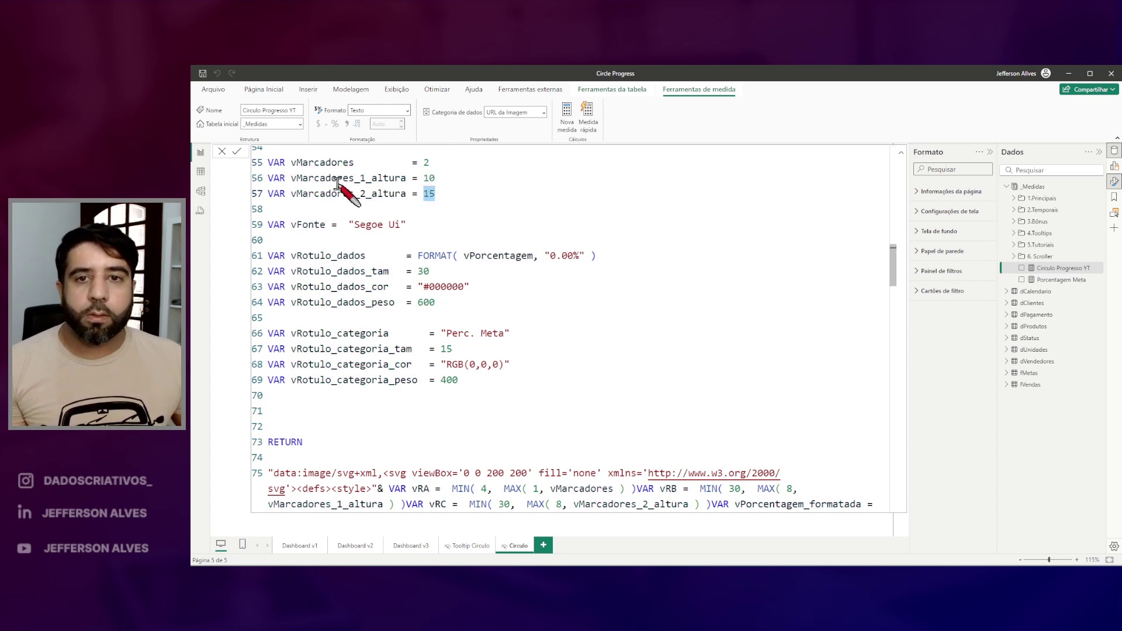
type("20")
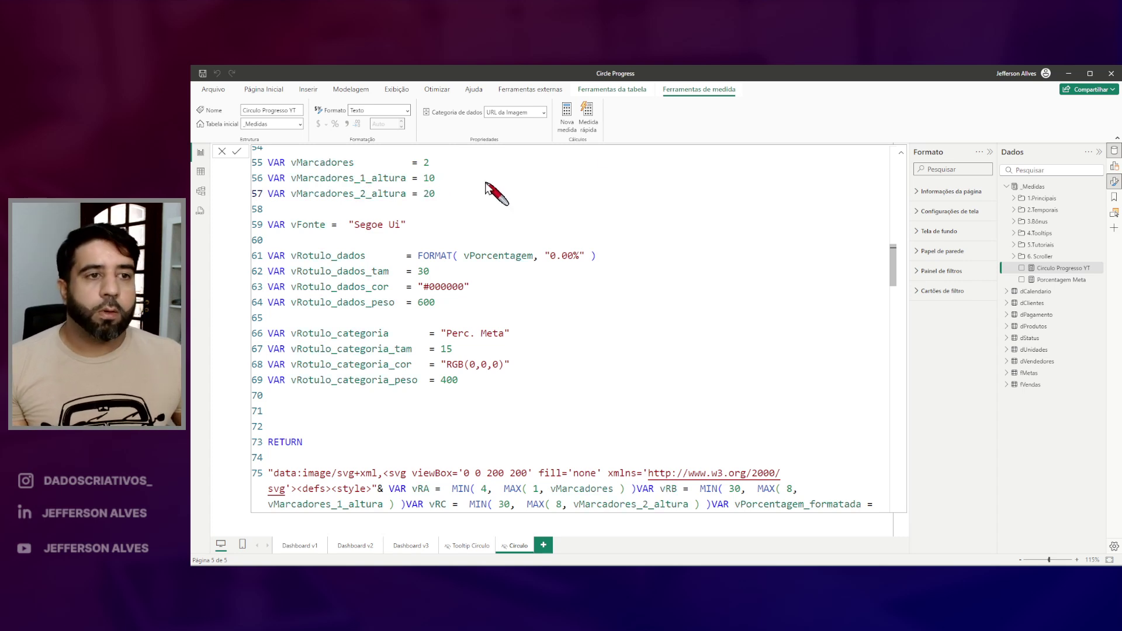
key("Return")
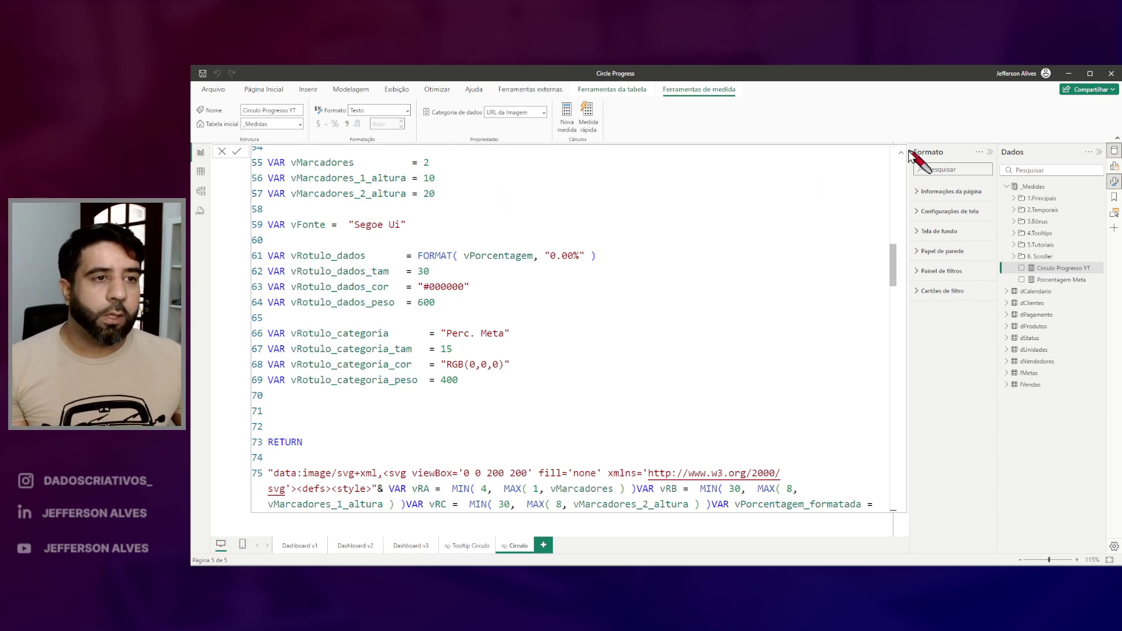
left_click(900, 153)
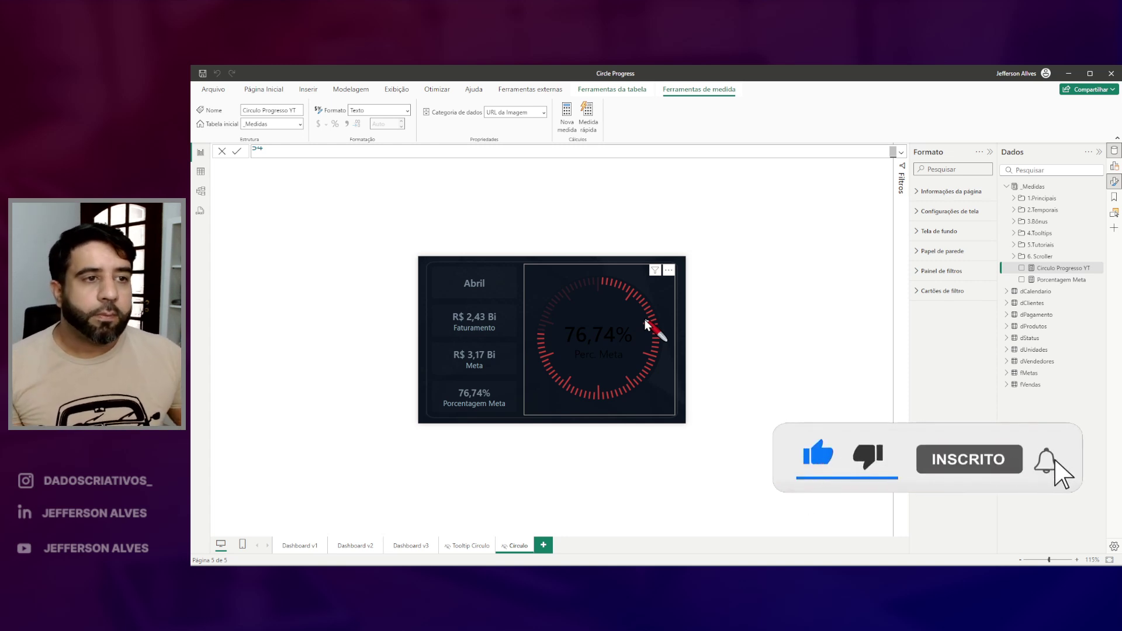
Examine the vFonte, vRotulo_dados and vRotulo_categoria lines and the two labels inside the circle
left_click(902, 153)
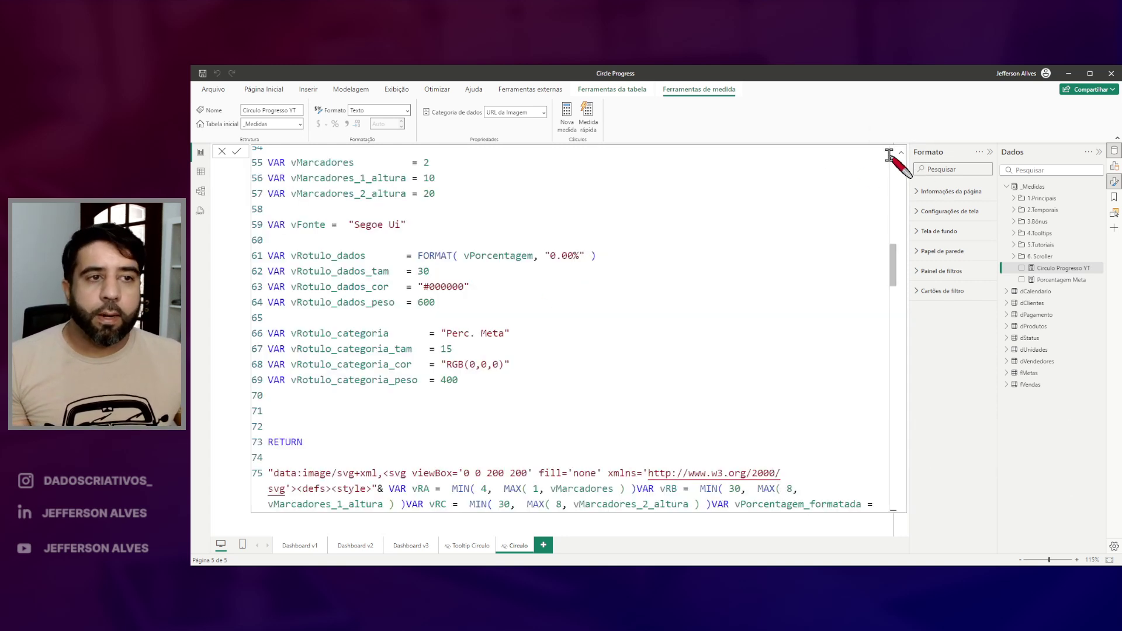
mouse_move(263, 213)
left_mouse_down()
mouse_move(295, 281)
mouse_move(526, 422)
mouse_move(628, 404)
left_mouse_up()
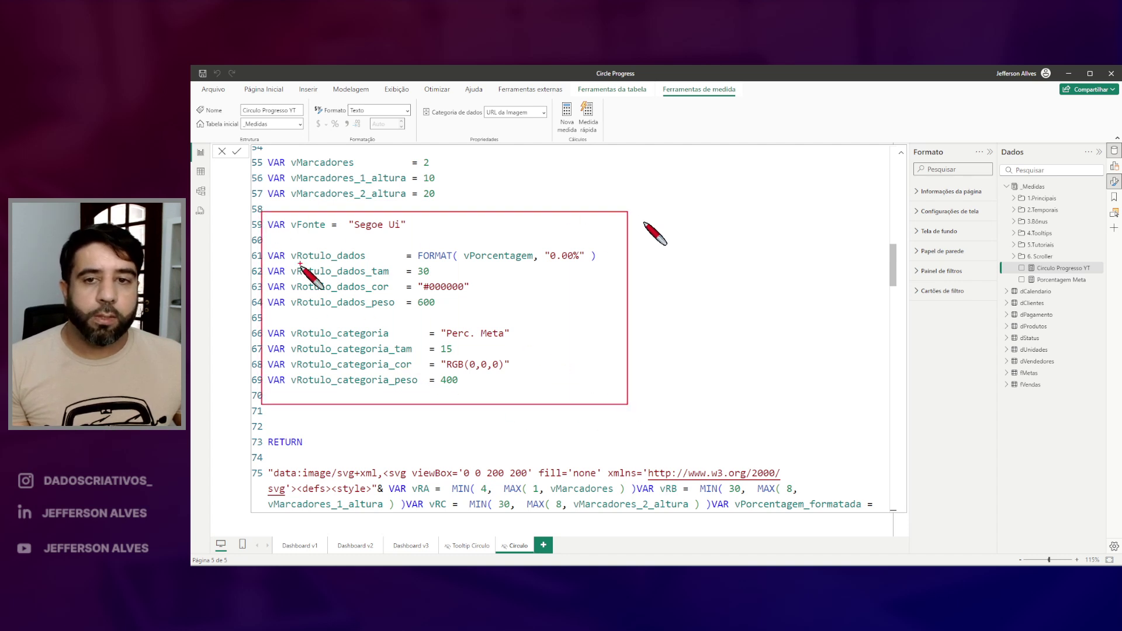
left_click_drag(284, 246, 384, 314)
left_click_drag(288, 323, 402, 398)
key("Escape")
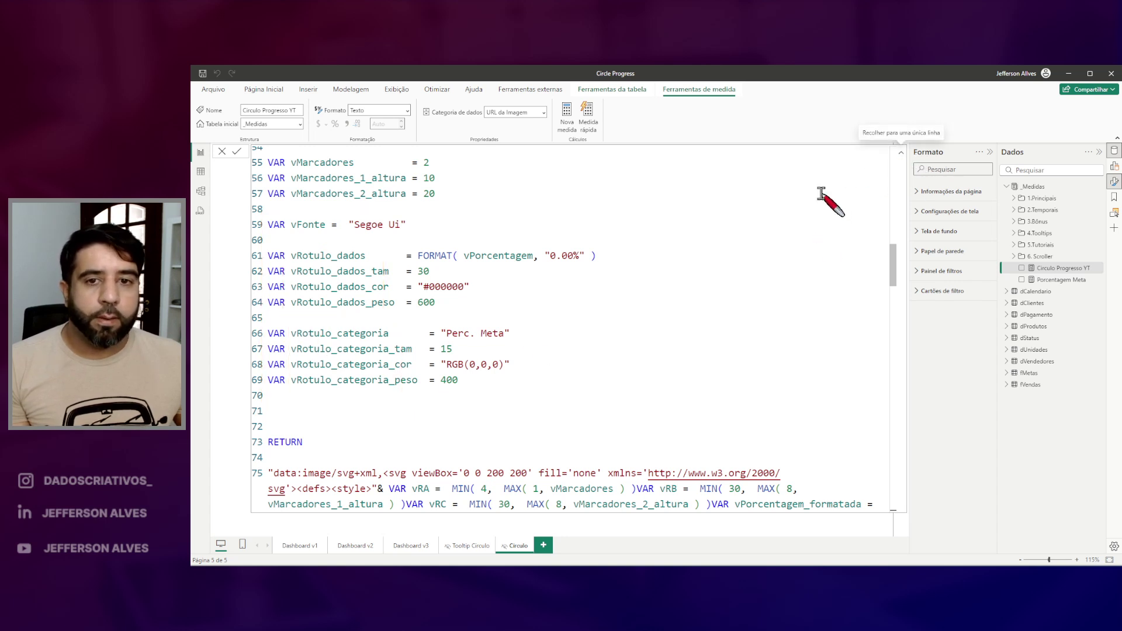
left_click(900, 152)
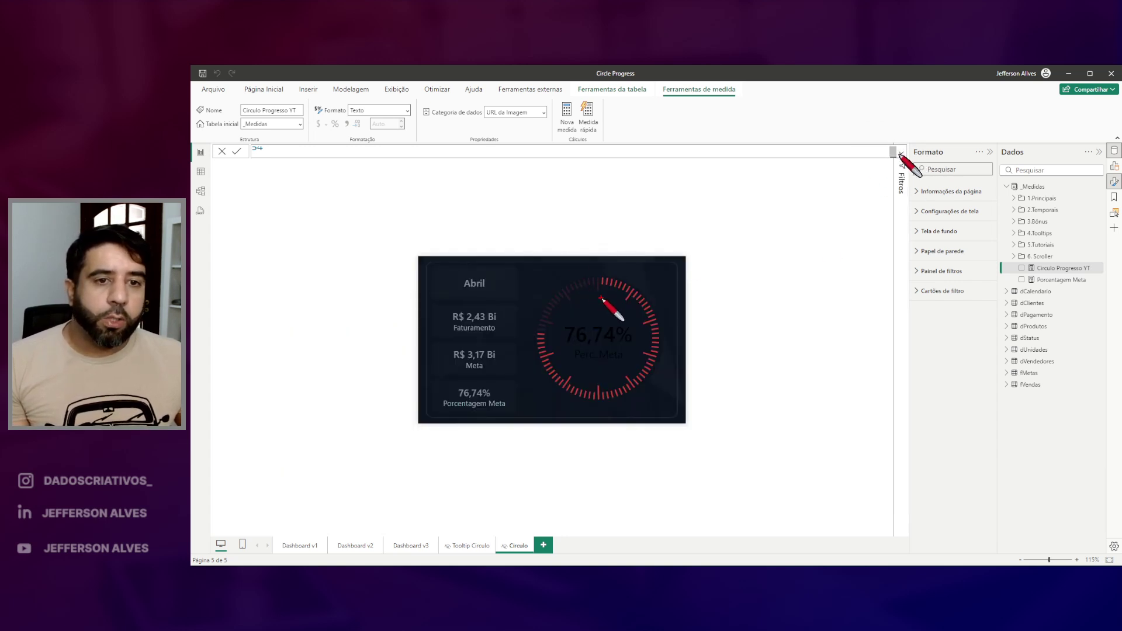
mouse_move(600, 299)
left_mouse_down()
mouse_move(577, 300)
mouse_move(559, 344)
mouse_move(637, 345)
mouse_move(614, 371)
mouse_move(645, 369)
left_mouse_up()
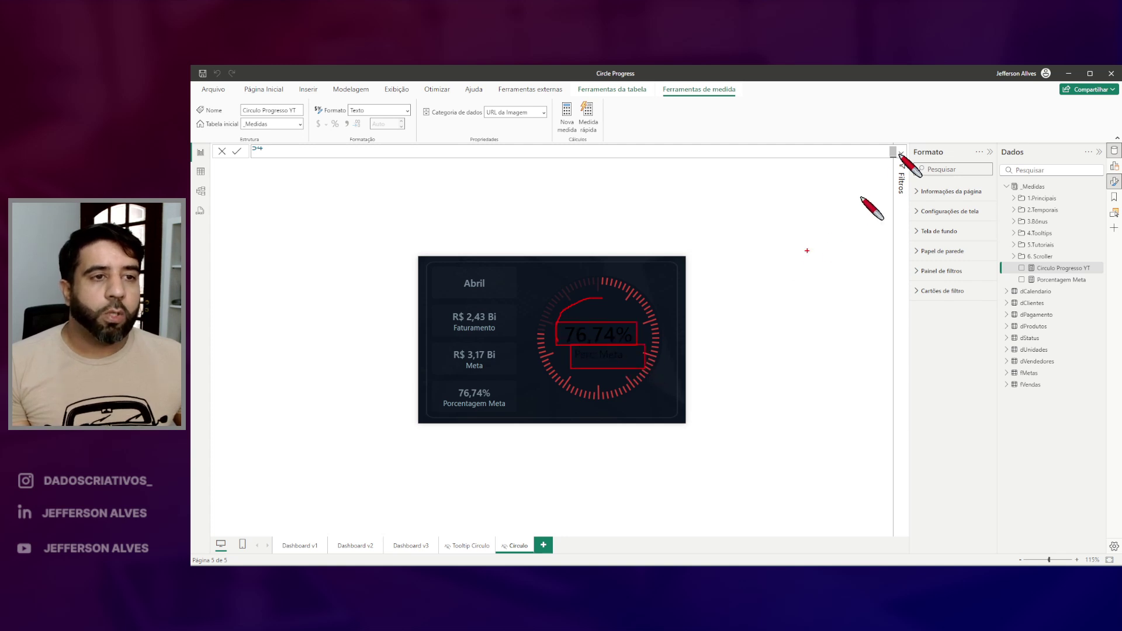
Set the vRotulo_dados_cor colour to "#f1f1f1" and view the percentage label in the circle
left_click(900, 154)
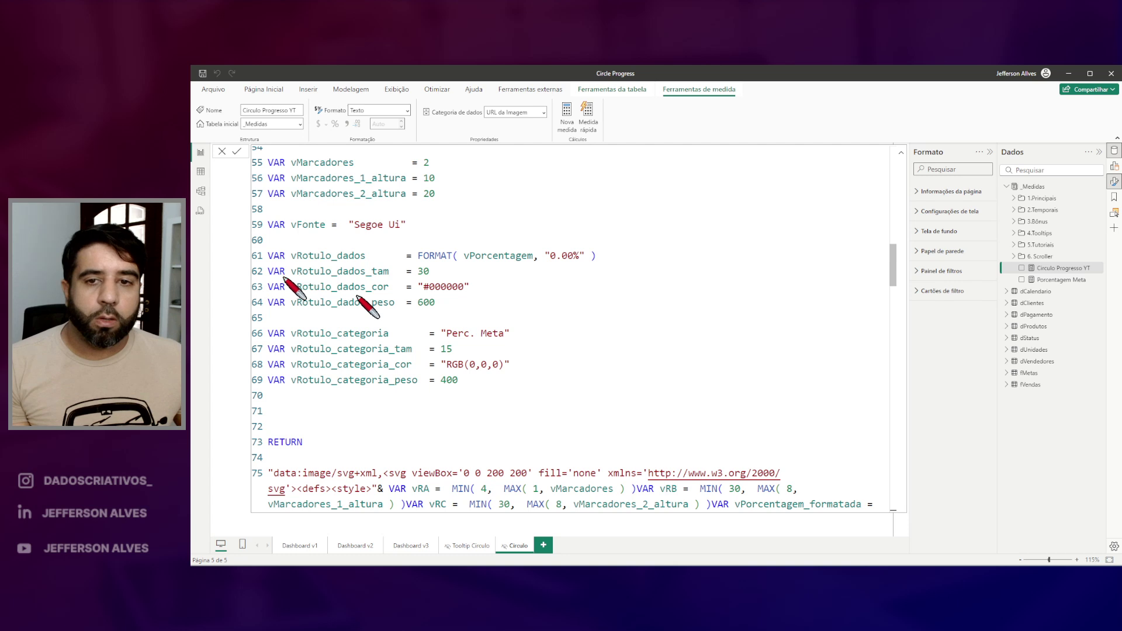
double_click(444, 286)
type("f1f1f1")
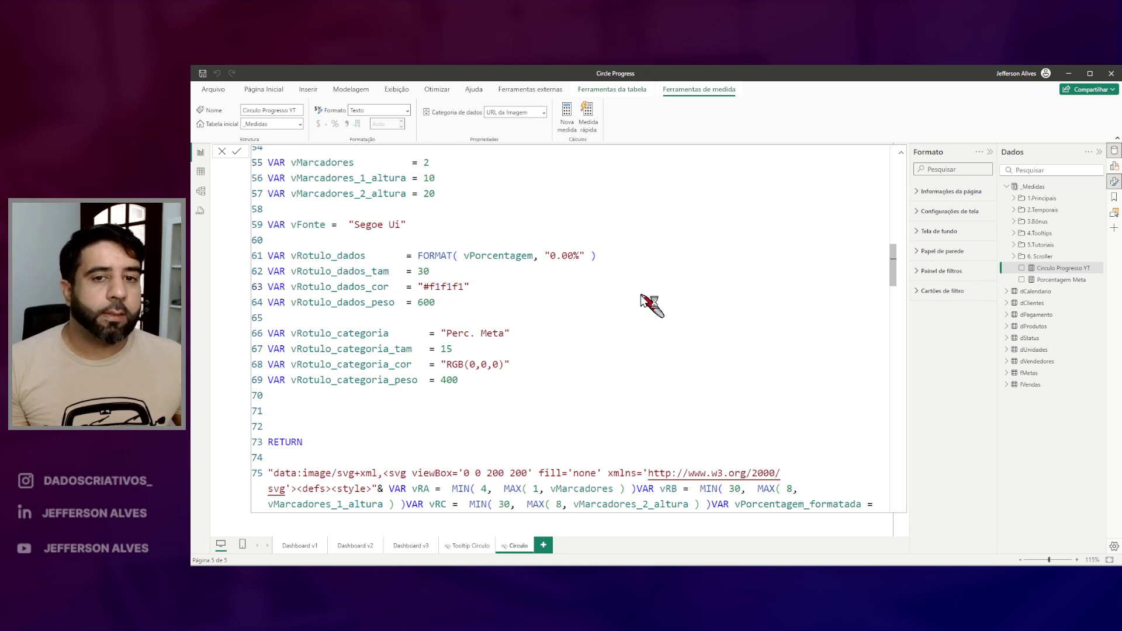
key("Return")
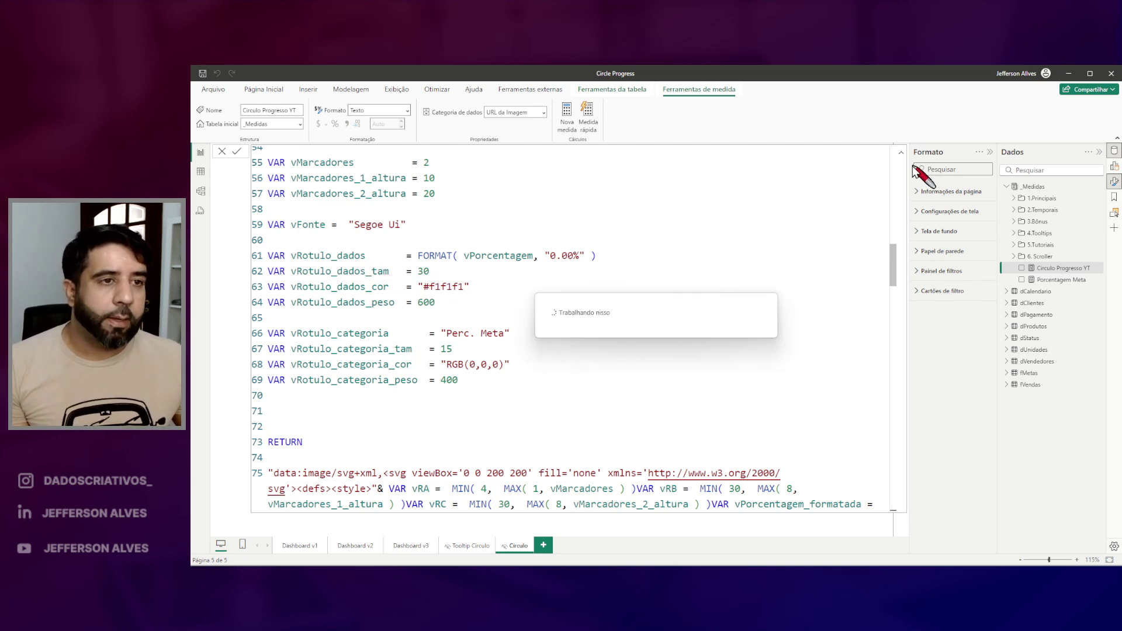
left_click(901, 153)
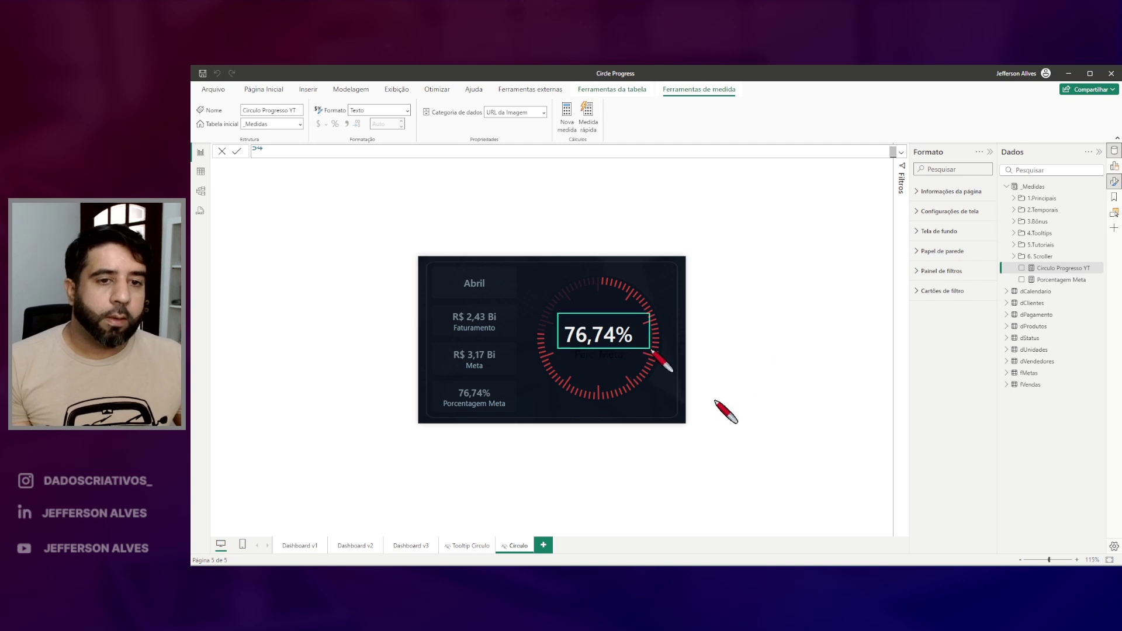
Set the vRotulo_categoria_cor colour to "RGB(255,255,255)" and view the Perc. Meta label in the circle
left_click(901, 153)
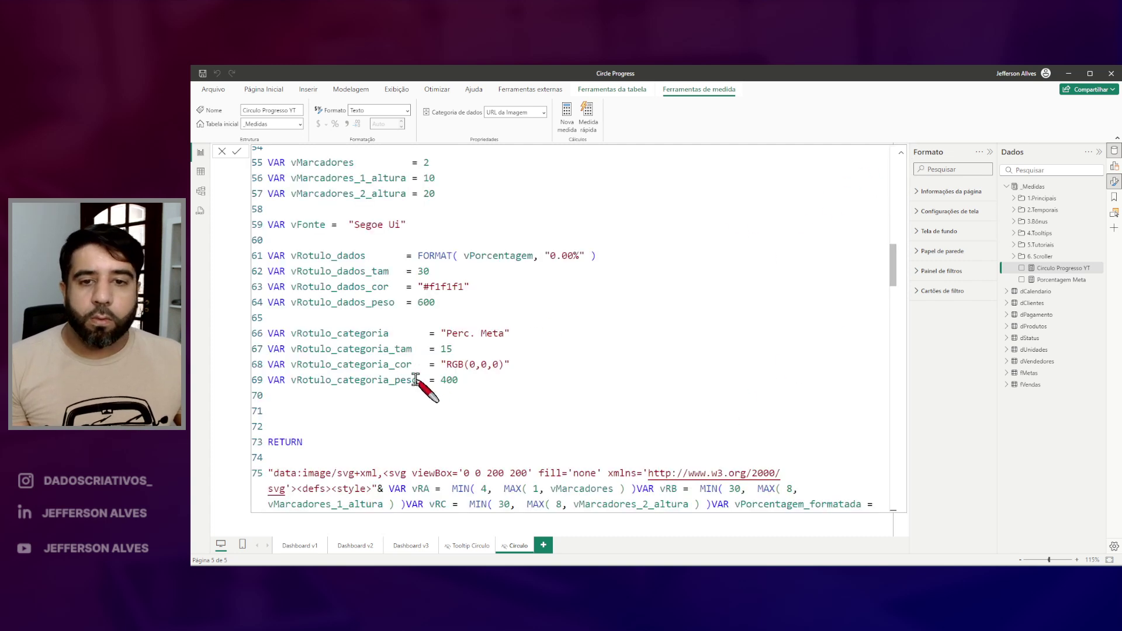
double_click(474, 365)
key("BackSpace")
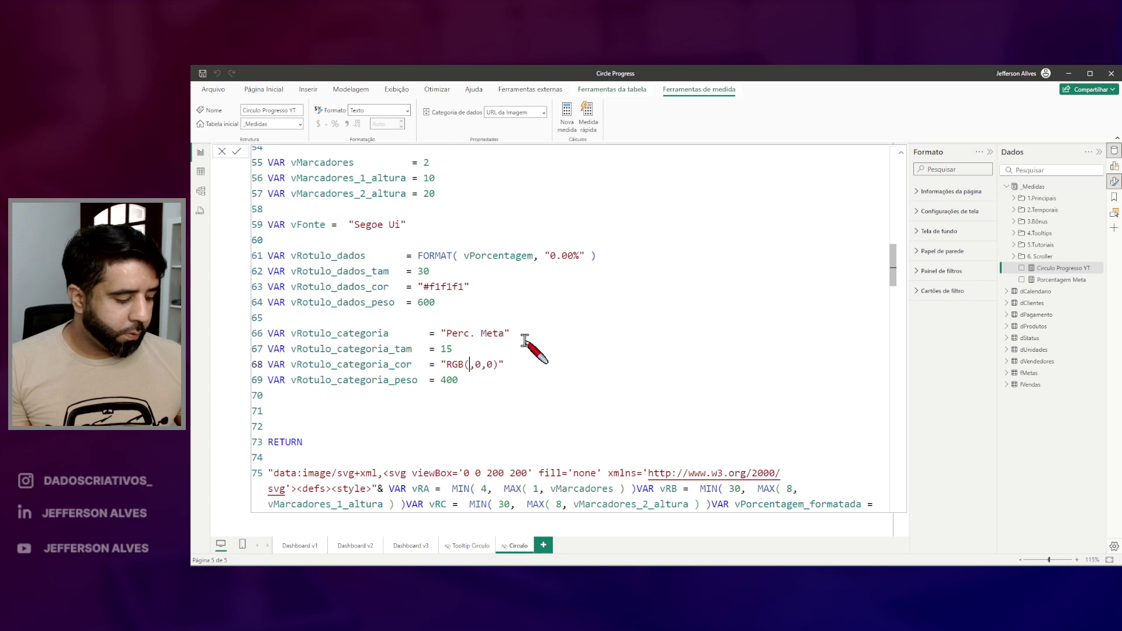
type("0")
double_click(473, 364)
key("ctrl+d")
key("ctrl+d")
type("255")
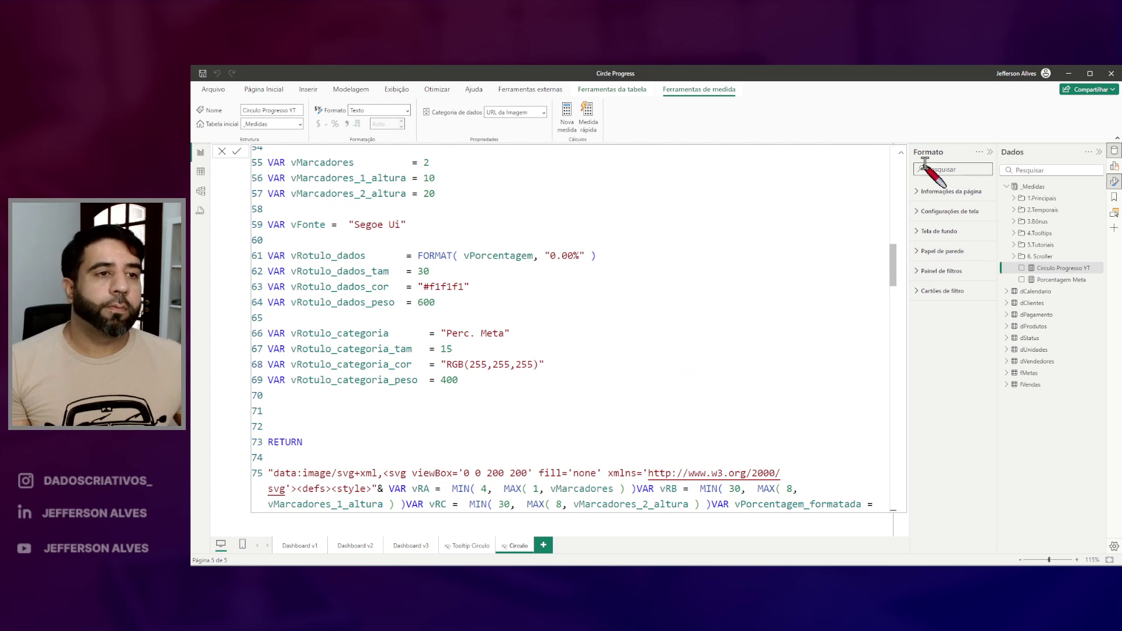
left_click(901, 152)
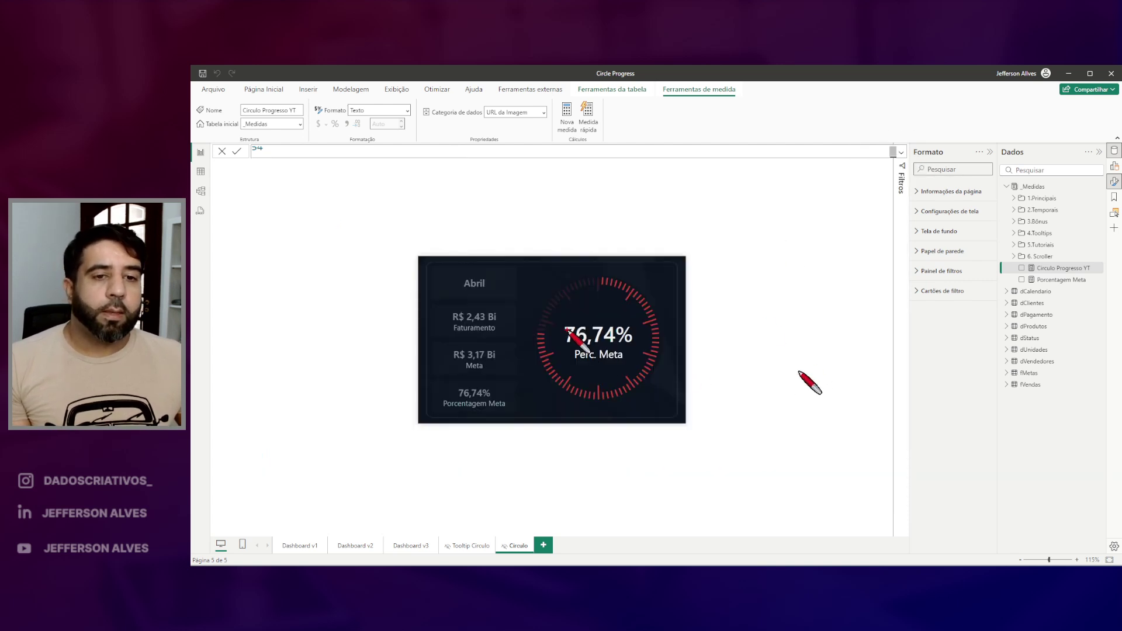
Annotate the circle's percentage label as "ROT dADOS" and its Perc. Meta label as "rOT. CAT", and clear the markings
mouse_move(560, 324)
left_mouse_down()
mouse_move(634, 345)
mouse_move(622, 374)
mouse_move(632, 374)
mouse_move(748, 268)
left_mouse_up()
type("R")
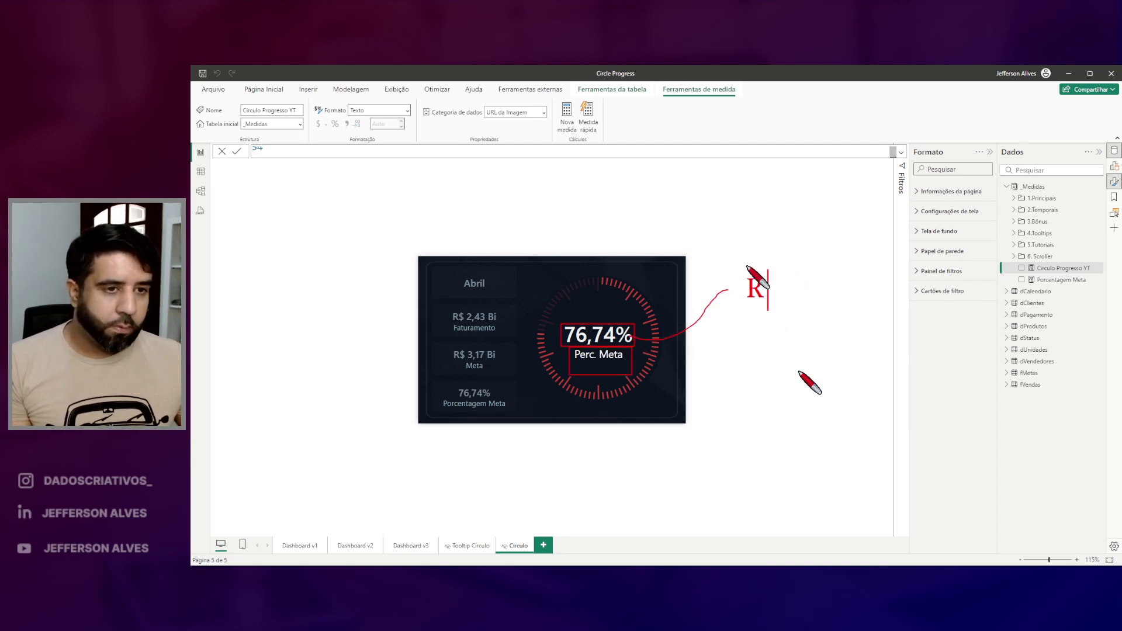
type("OT dADOS ")
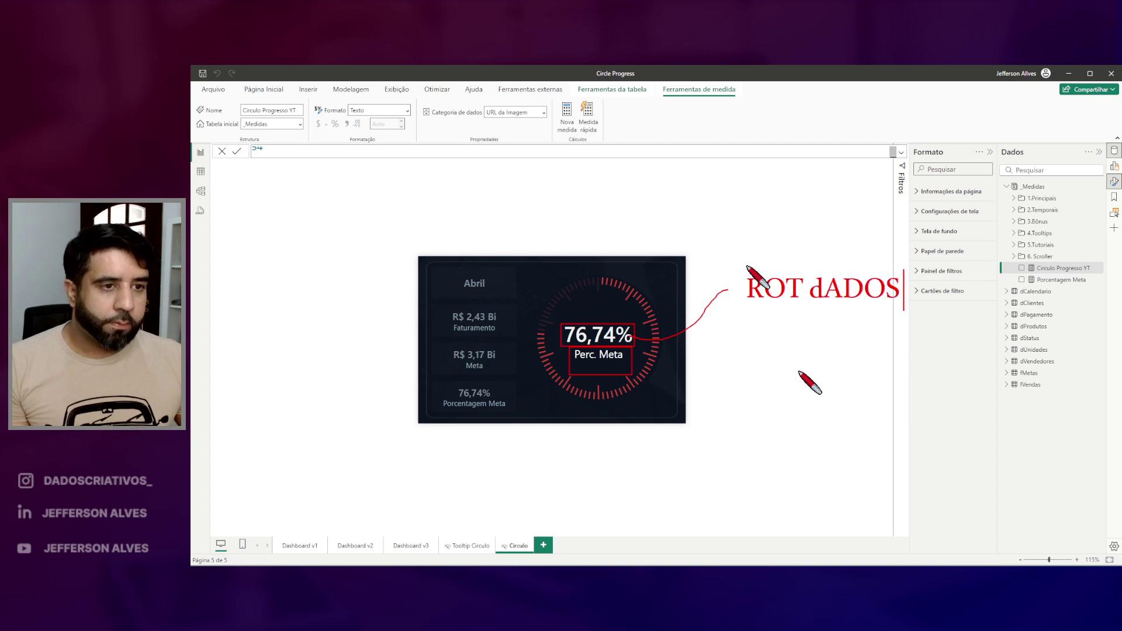
type("rOT")
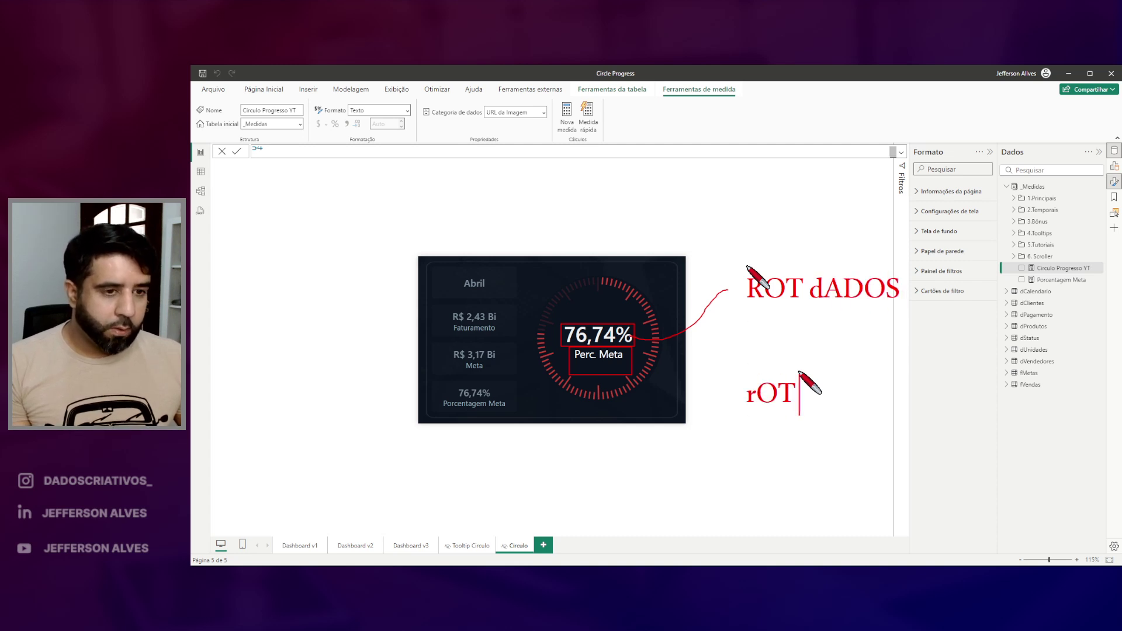
type(". CAT")
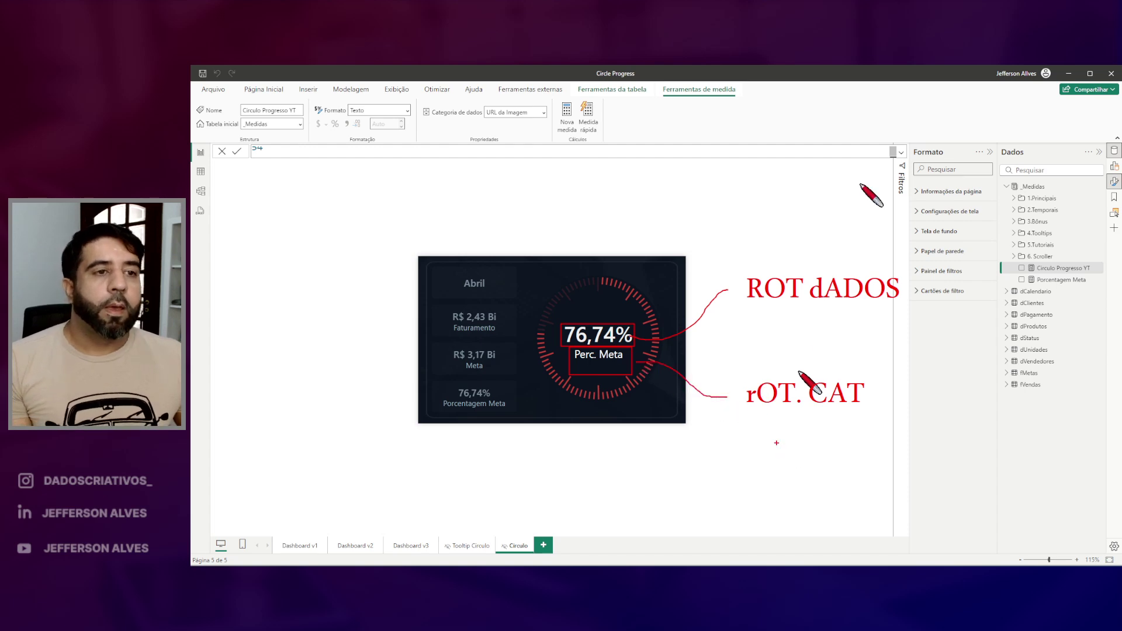
key("Escape")
Examine the vFonte line of the measure together with the label text inside the circle
left_click(900, 153)
scroll(476, 230, "up", 2)
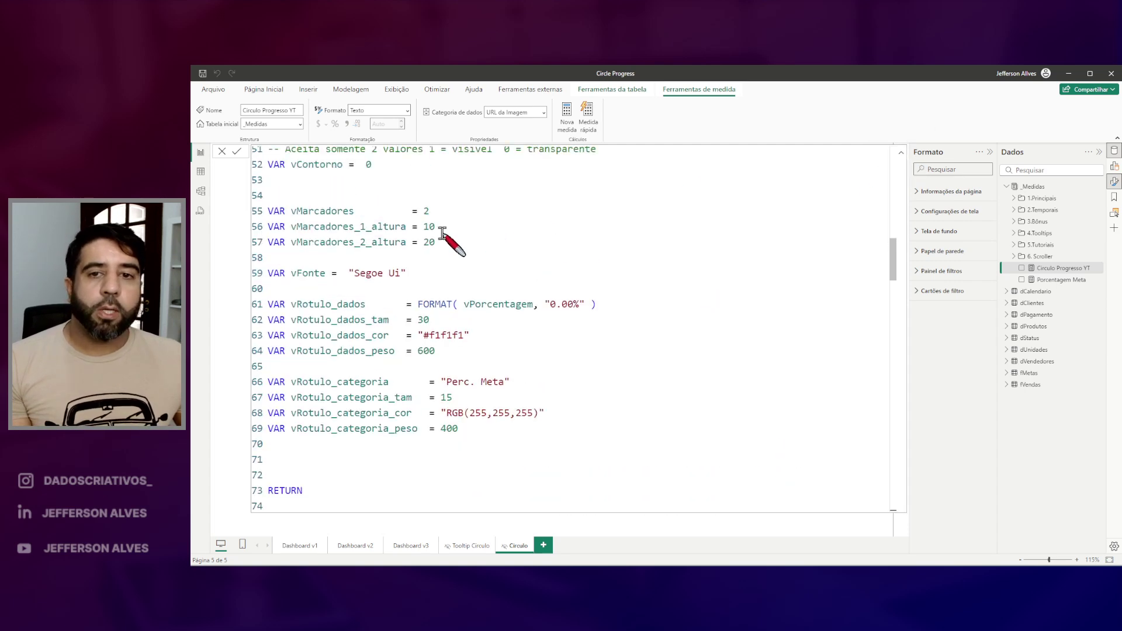
scroll(445, 232, "down", 3)
scroll(463, 233, "up", 3)
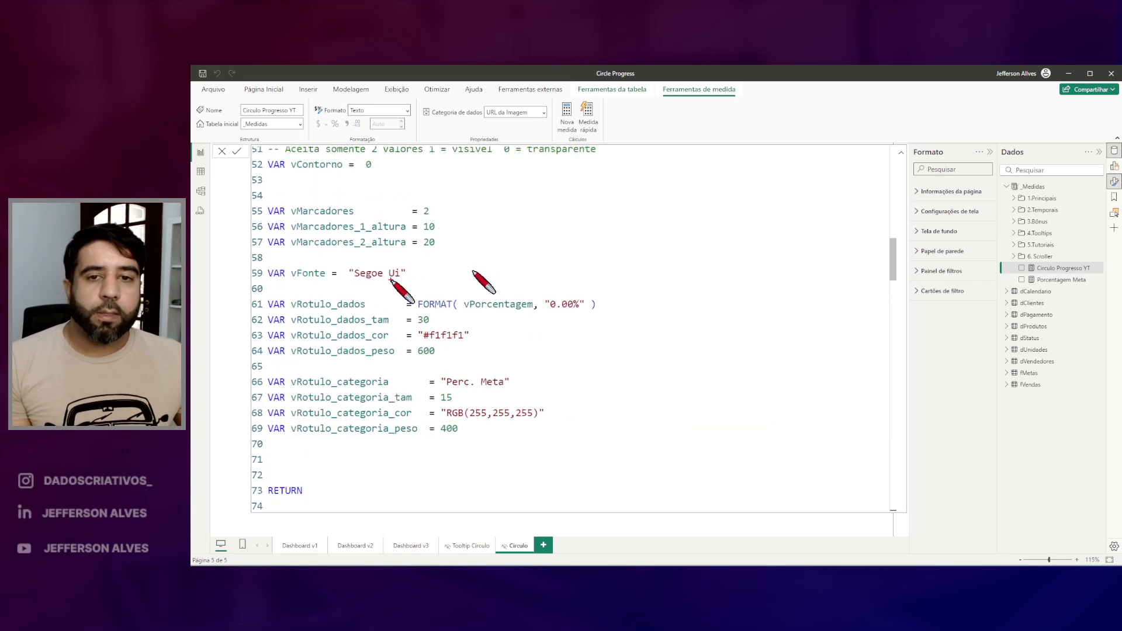
left_click_drag(343, 261, 414, 280)
key("Escape")
left_click(411, 271)
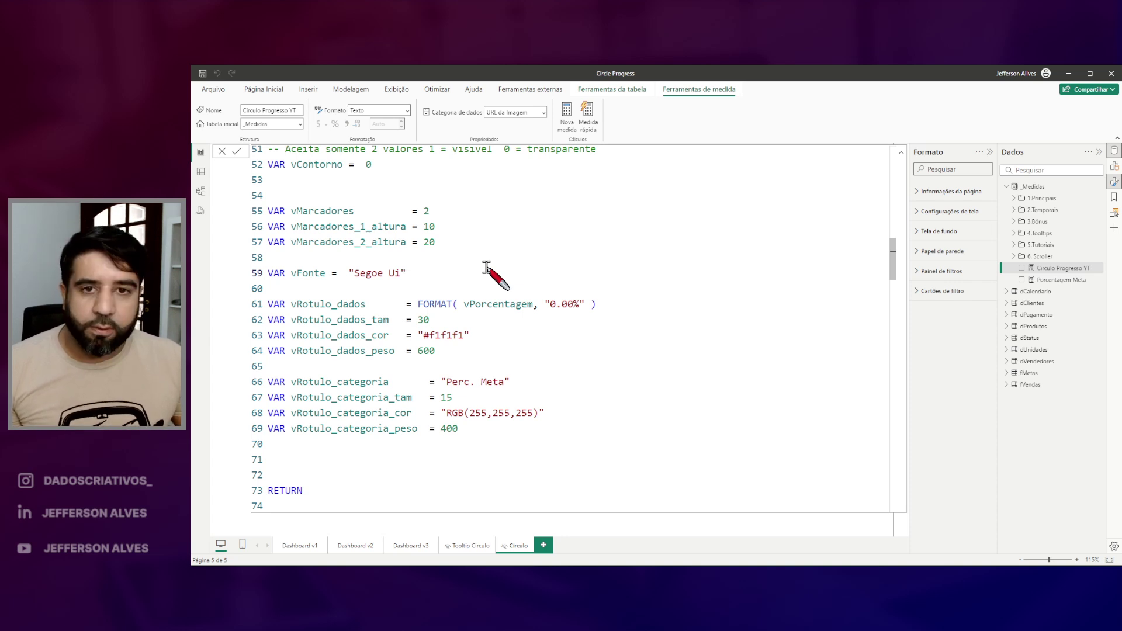
key("Escape")
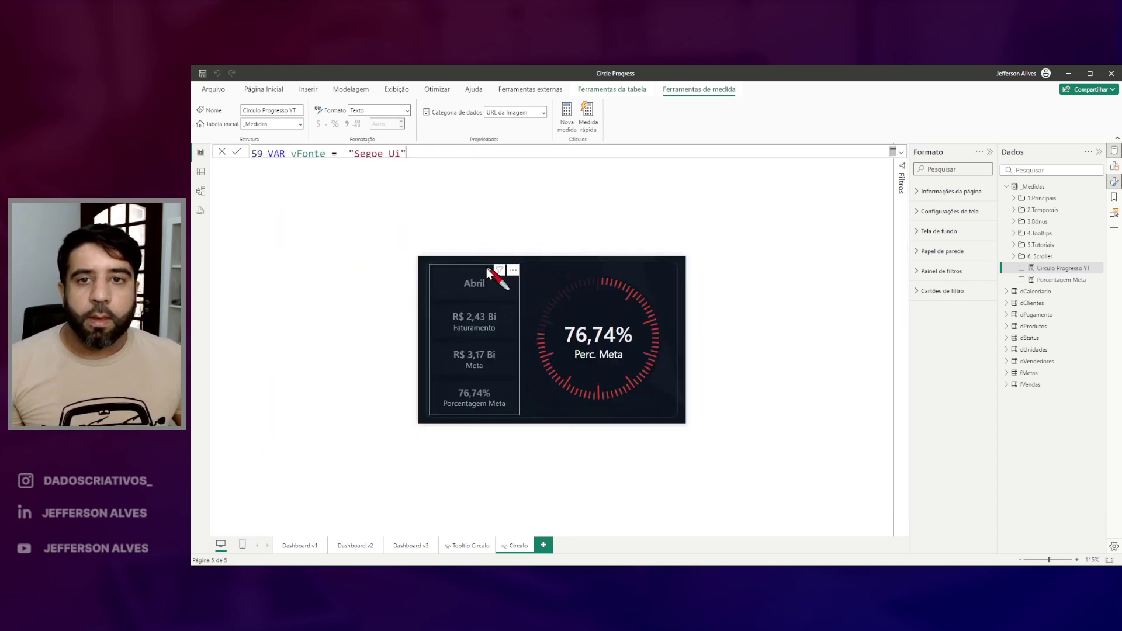
left_click_drag(285, 146, 322, 163)
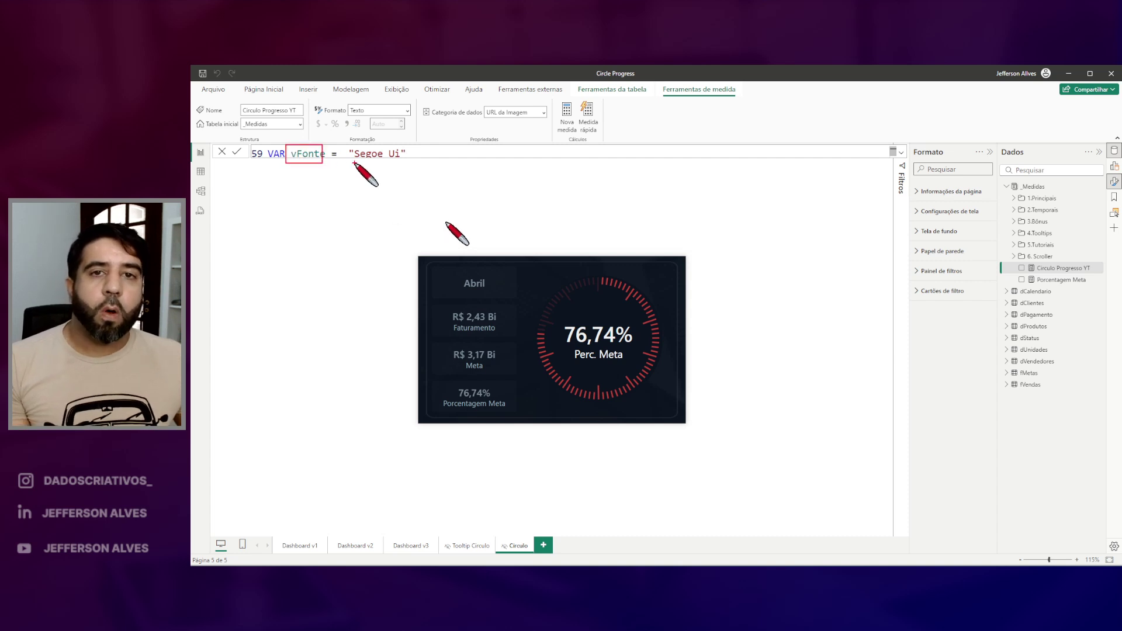
key("Escape")
Set the vFonte font to "Cambria" and view the labels in the circle
left_click_drag(401, 153, 355, 153)
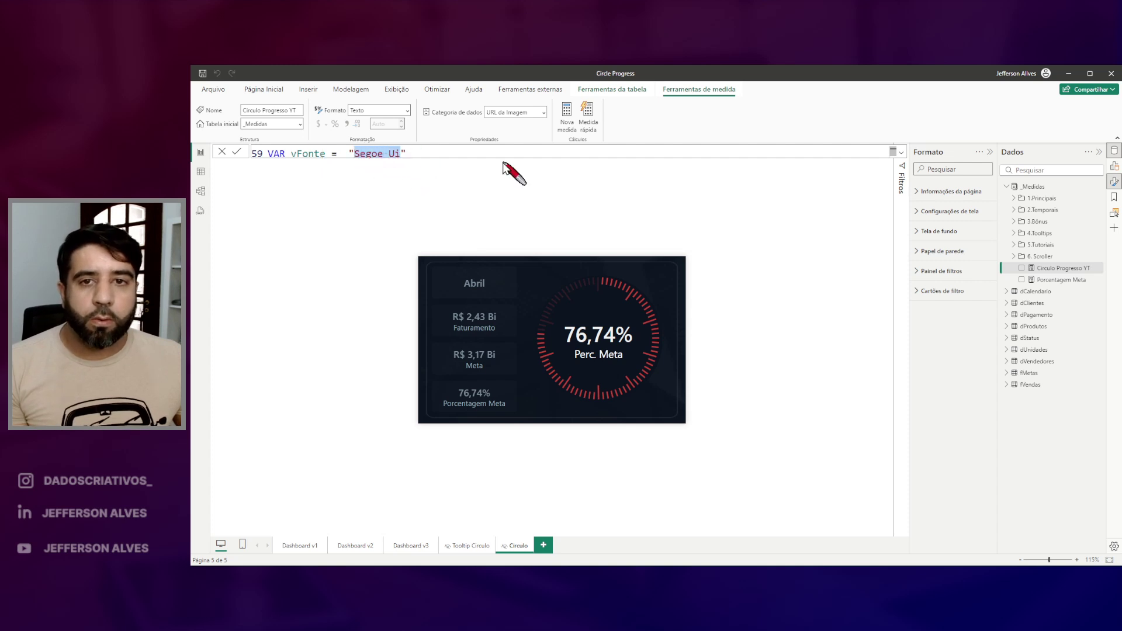
type("Cambr")
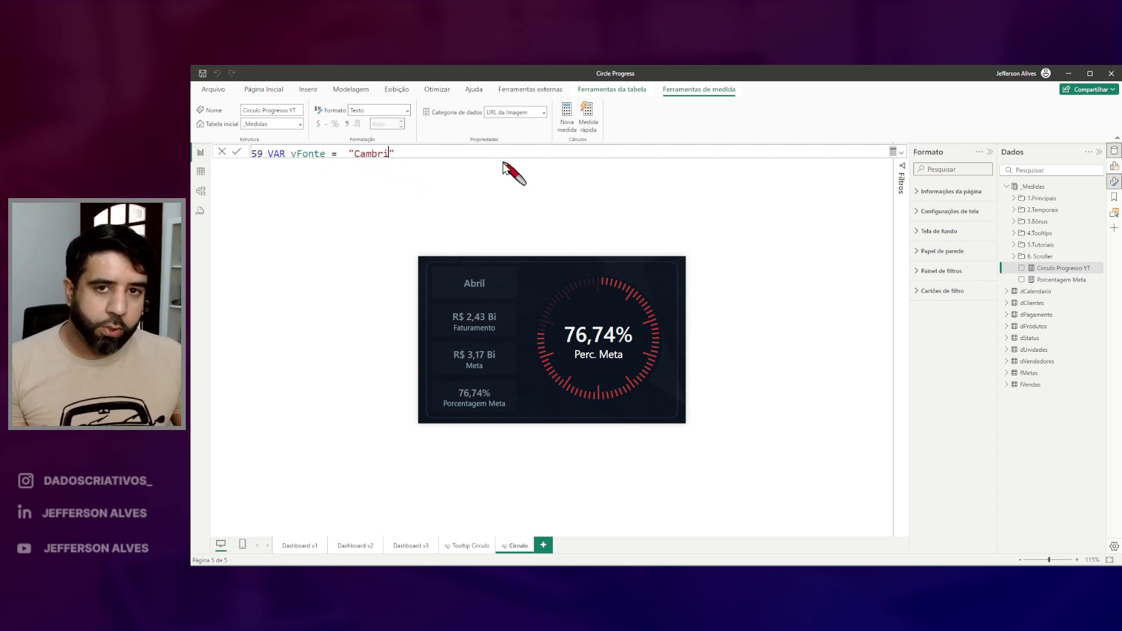
type("ia")
key("Return")
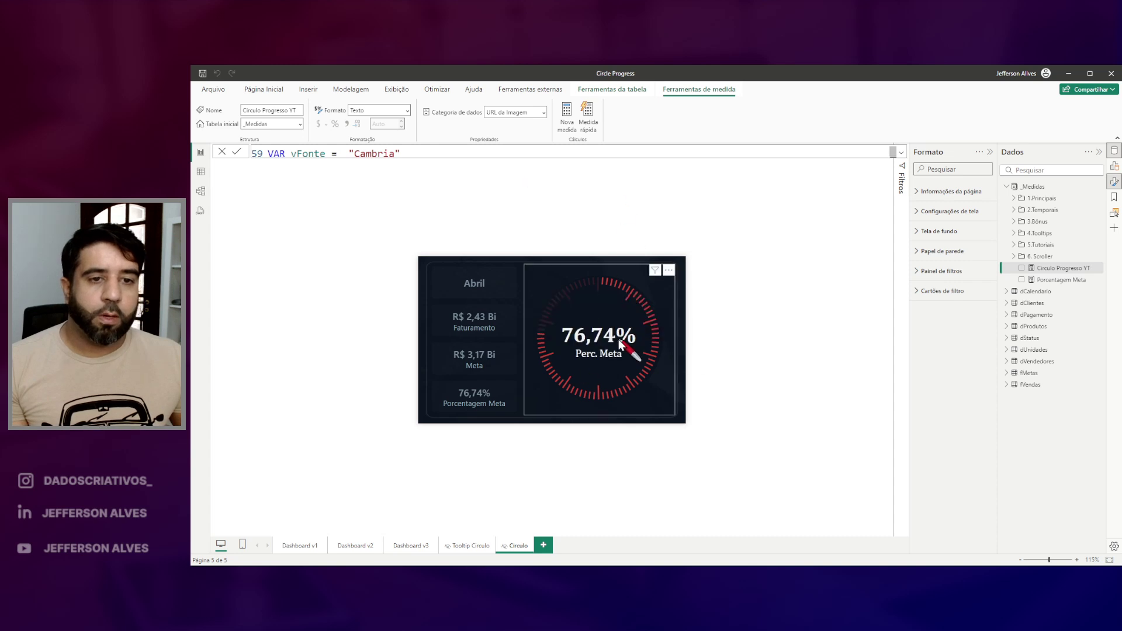
Set the vFonte font to "Webdings" and view the labels in the circle
left_click_drag(397, 153, 354, 154)
type("Webdings")
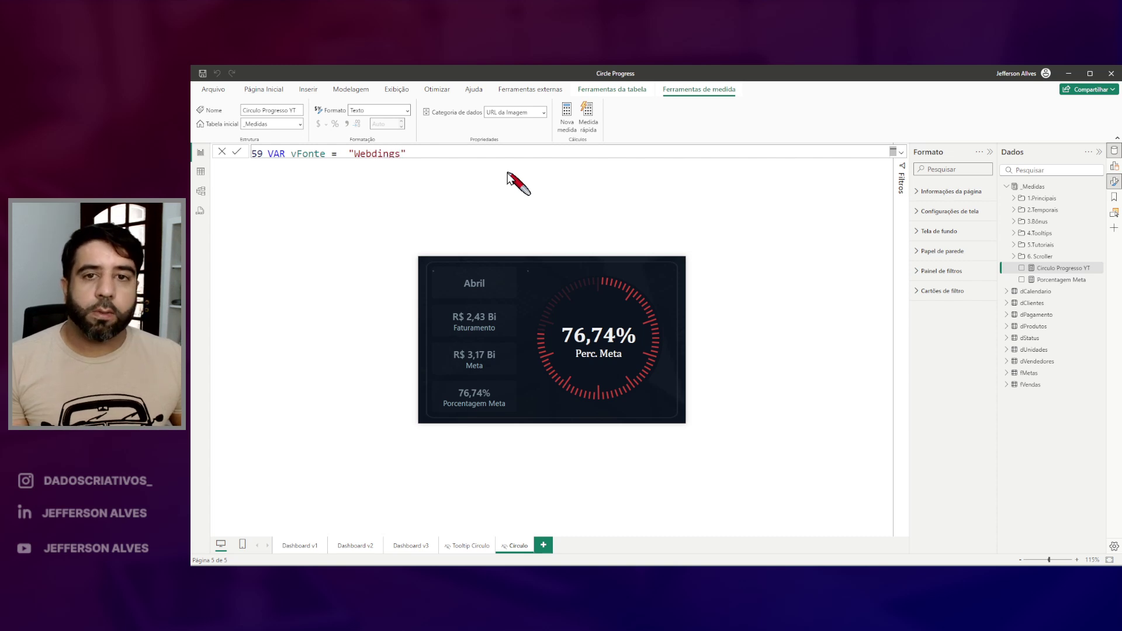
key("Return")
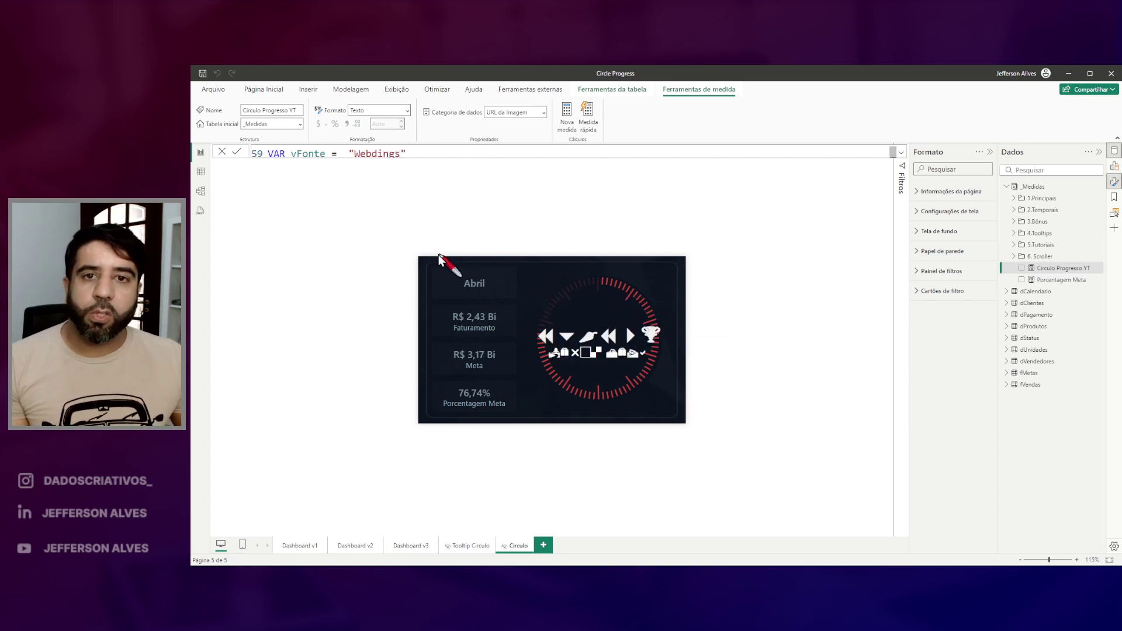
Set the vFonte font to "Segoe UI" and apply it to the circle's labels
left_click_drag(400, 153, 355, 152)
type("Segoe UI")
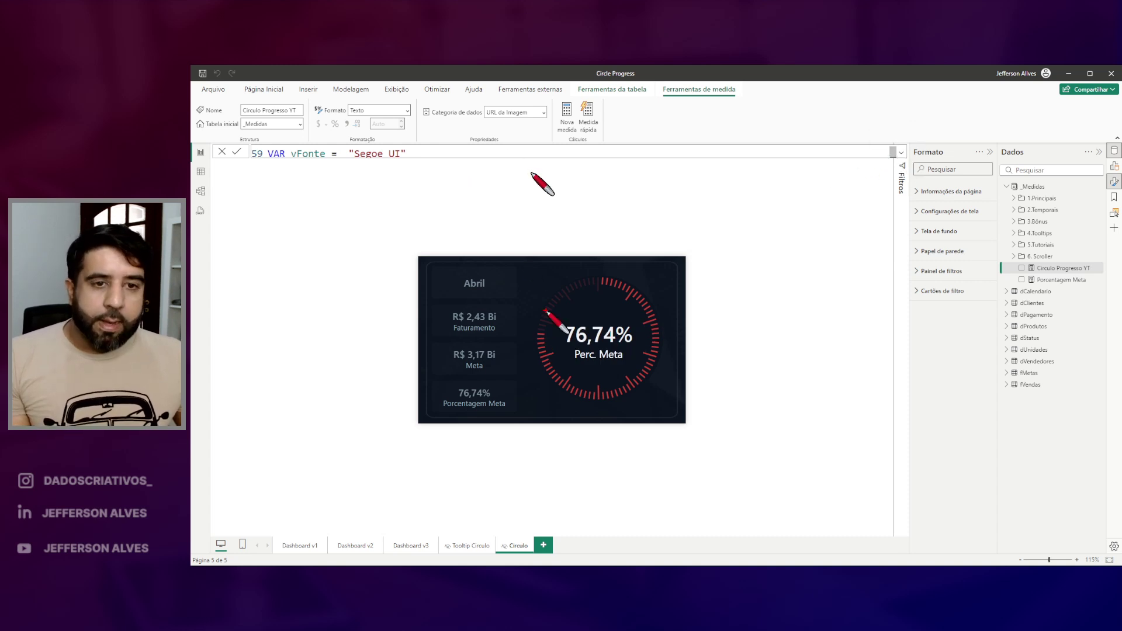
Examine the FORMAT expression in the vRotulo_dados line and the decimals of the percentage label in the circle
left_click(901, 153)
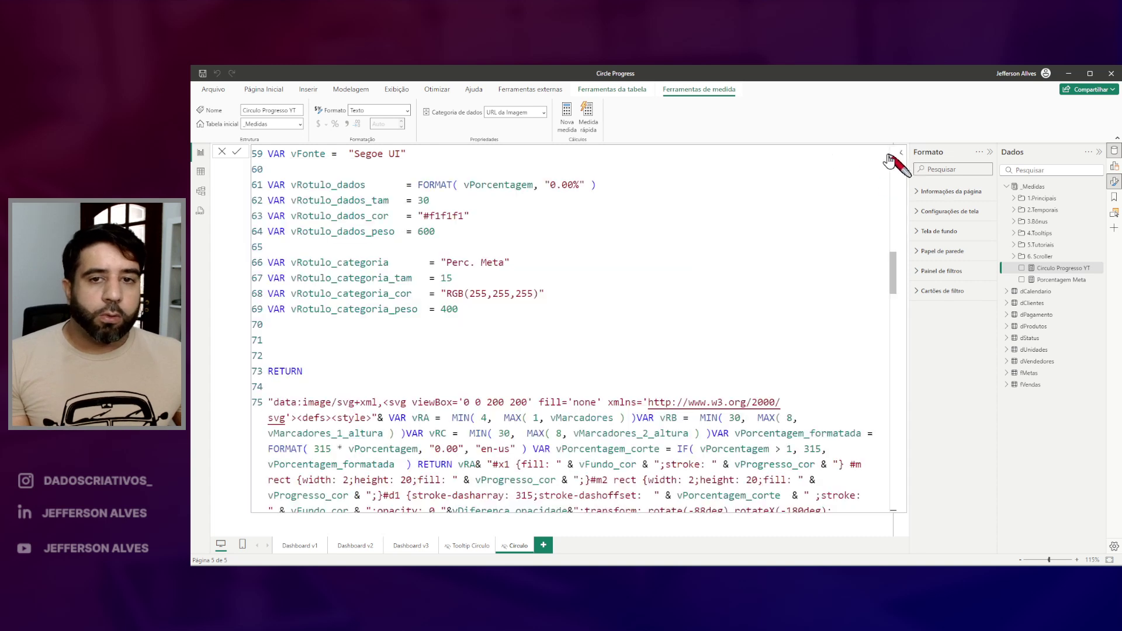
left_click(610, 185)
left_click_drag(336, 191, 363, 191)
mouse_move(462, 191)
left_mouse_down()
mouse_move(473, 194)
mouse_move(430, 201)
mouse_move(435, 236)
left_mouse_up()
key("Escape")
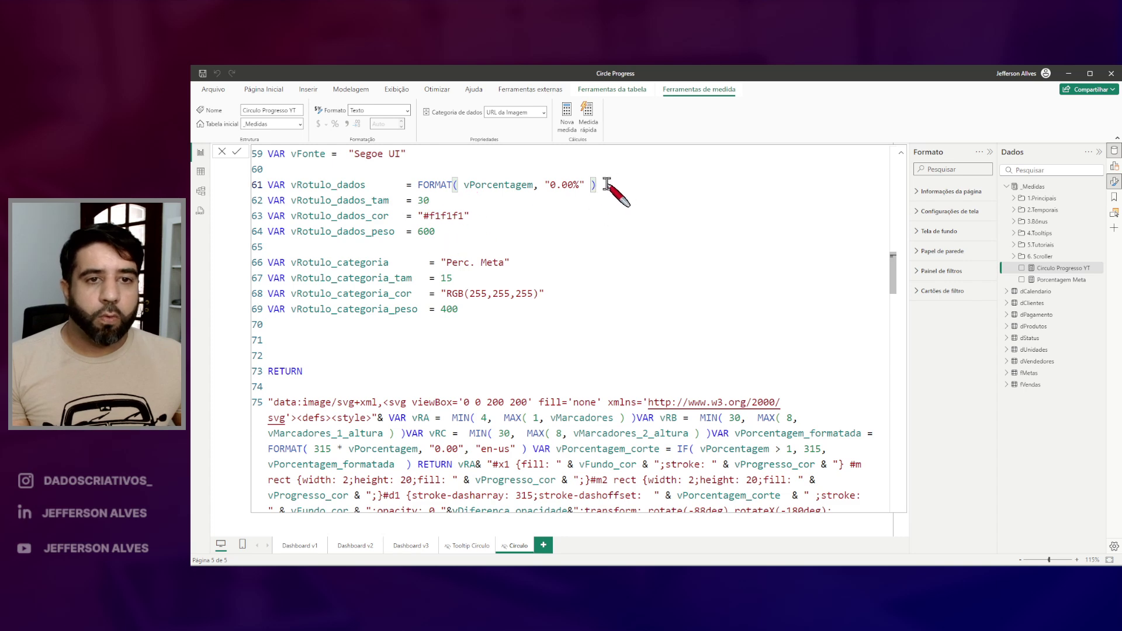
key("Escape")
key("Down")
key("Down")
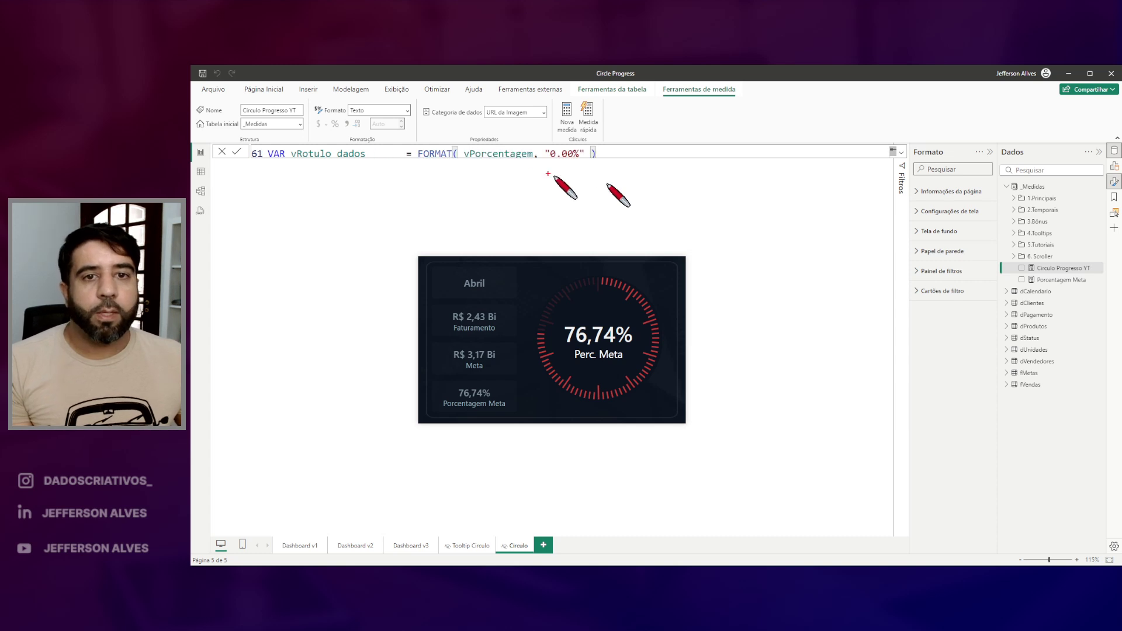
left_click_drag(549, 148, 582, 168)
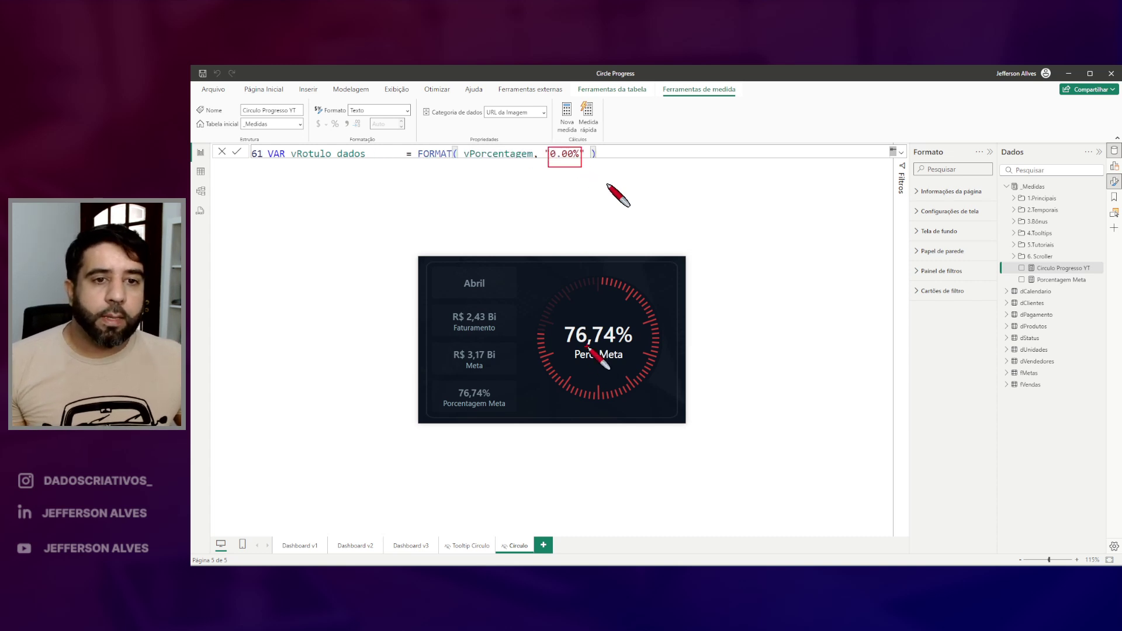
left_click_drag(590, 318, 628, 350)
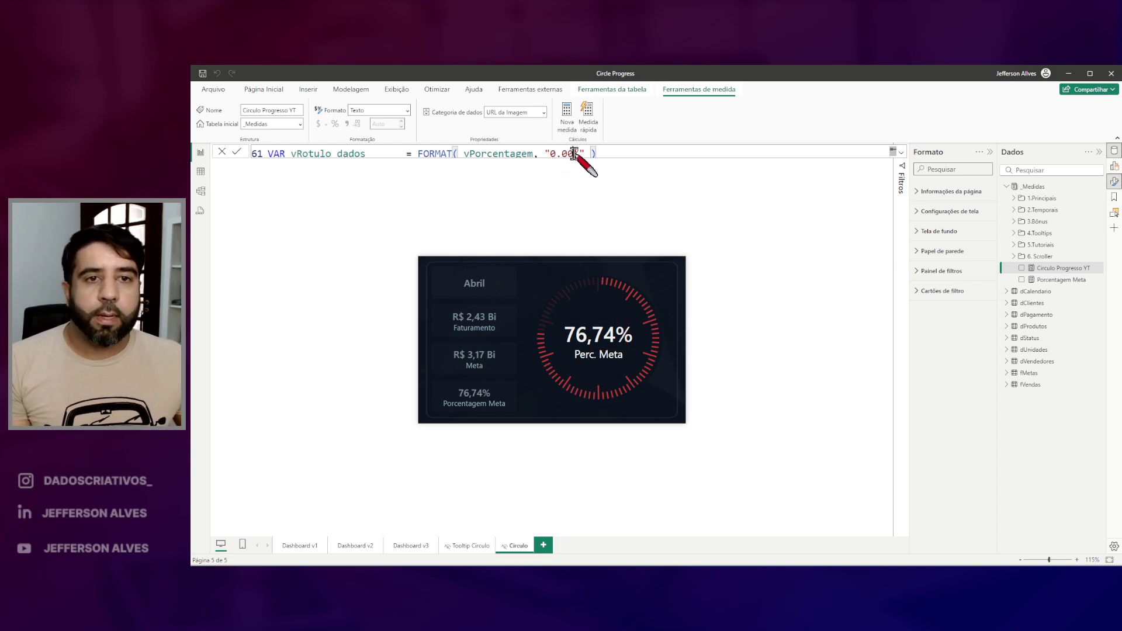
Reduce the decimals in the vRotulo_dados format string to "0.0%" and on to "0%", applying each to the percentage label
key("BackSpace")
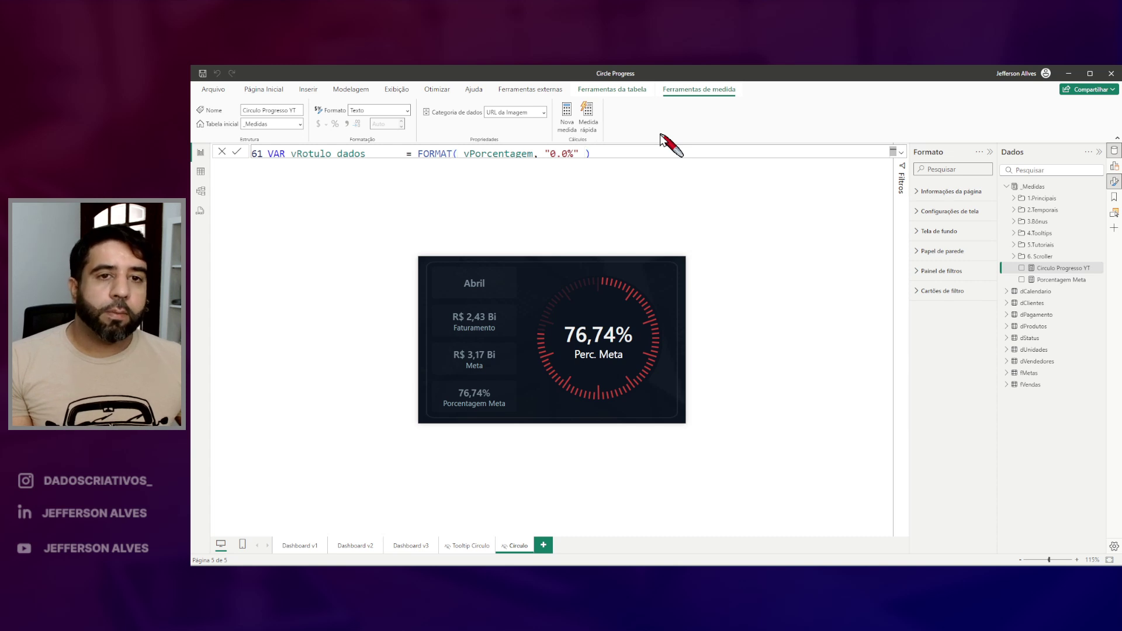
key("Return")
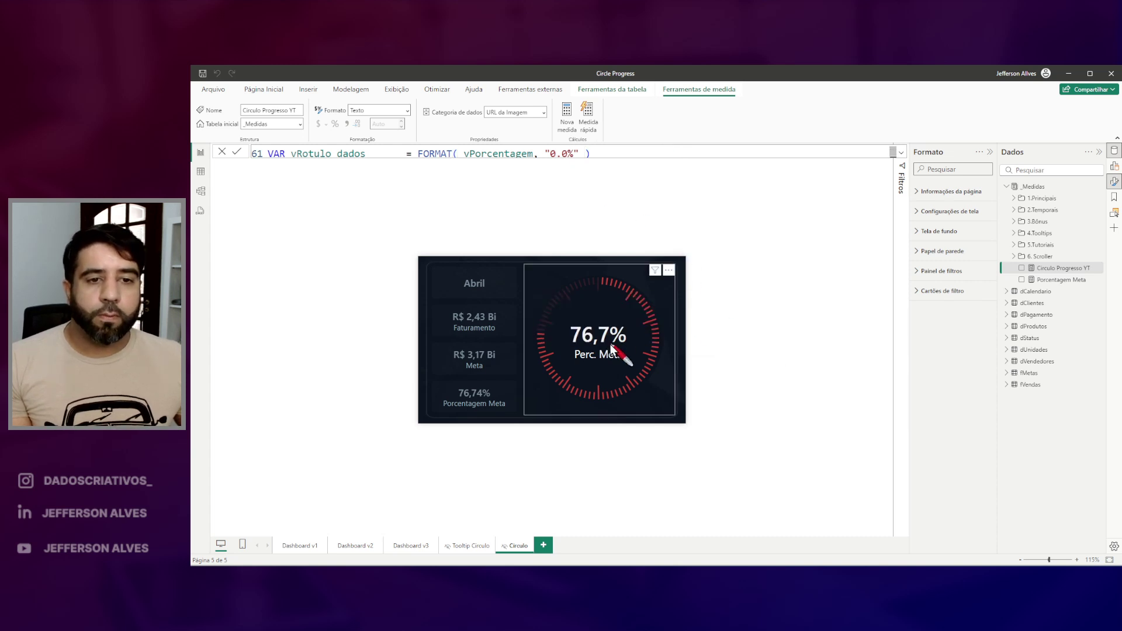
left_click(566, 154)
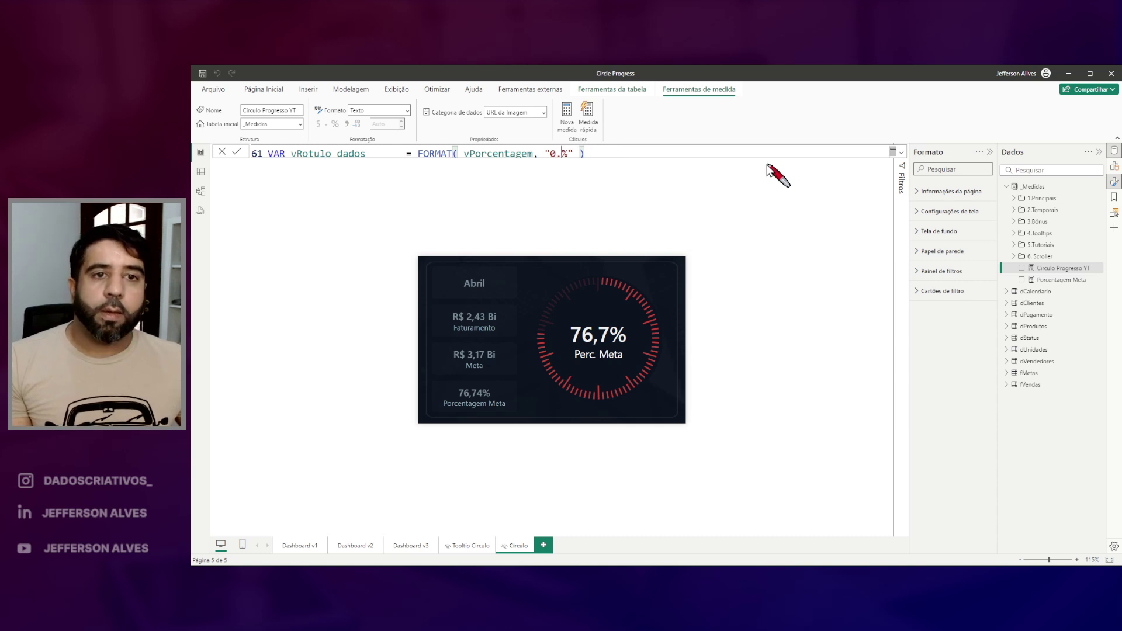
key("Return")
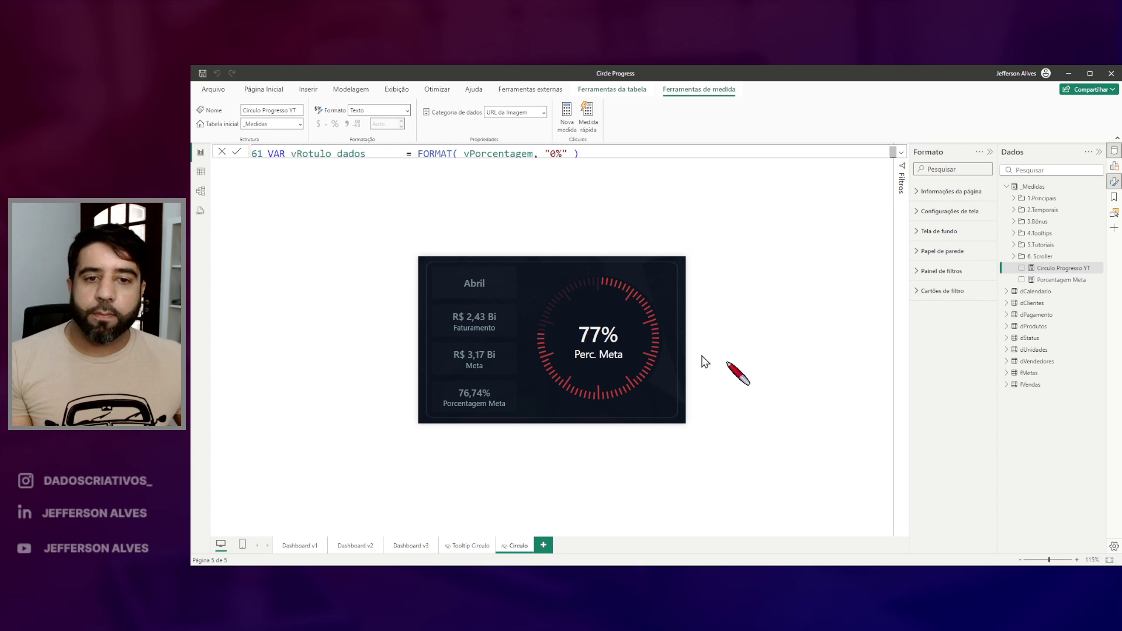
Set the vRotulo_dados_tam label size to 10 and view the percentage label in the circle
left_click(597, 153)
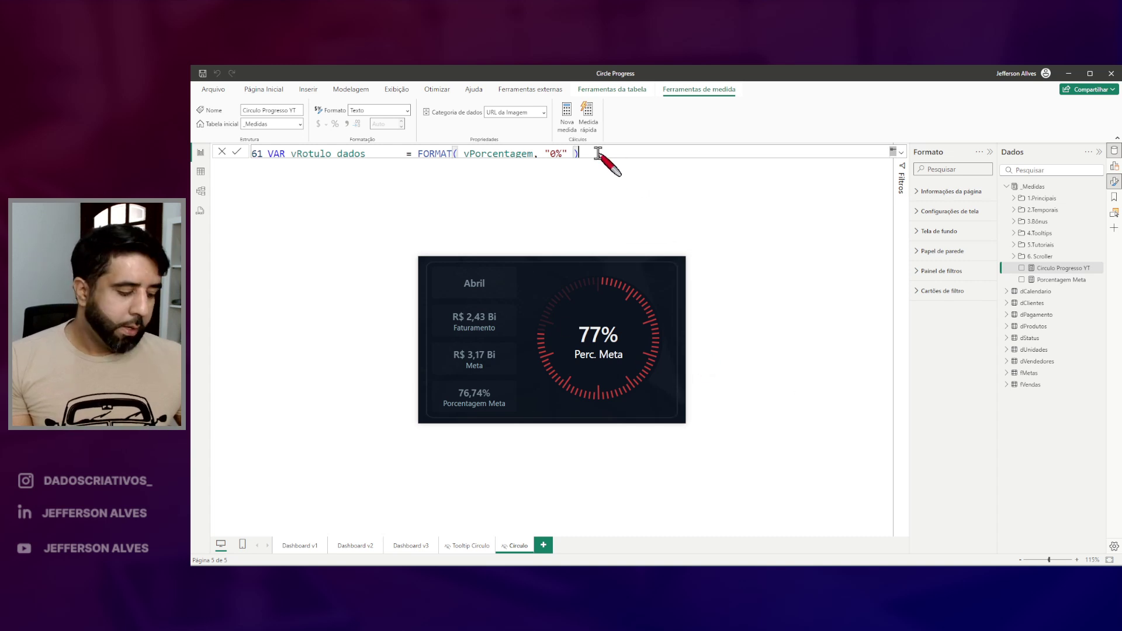
key("Down")
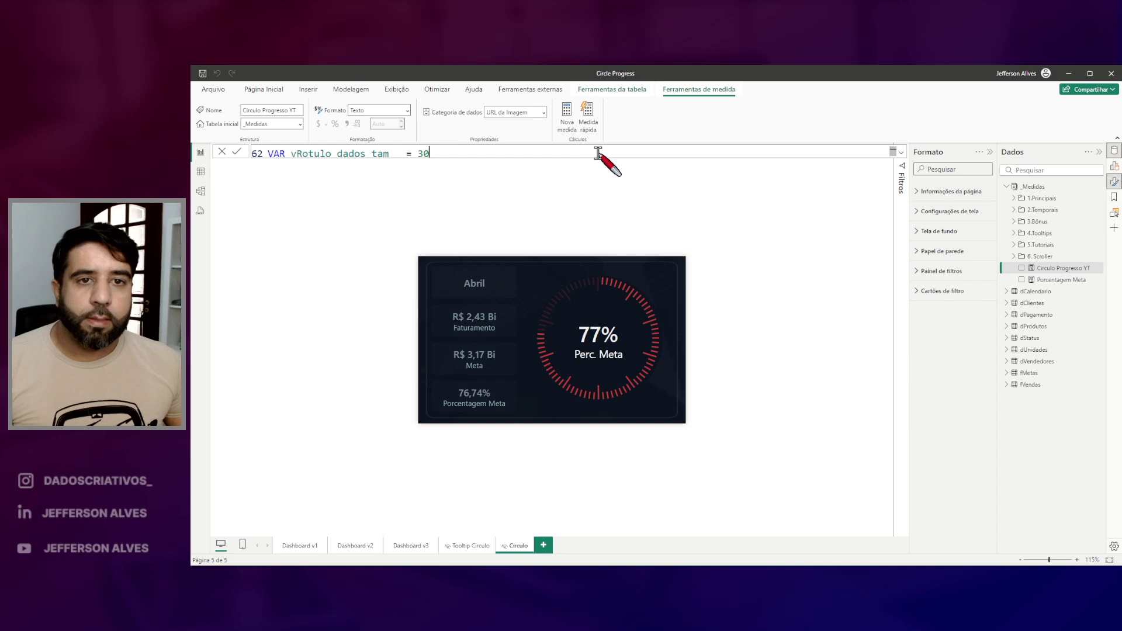
mouse_move(284, 145)
left_mouse_down()
mouse_move(363, 165)
mouse_move(425, 155)
left_mouse_up()
left_click_drag(568, 314, 617, 350)
key("Escape")
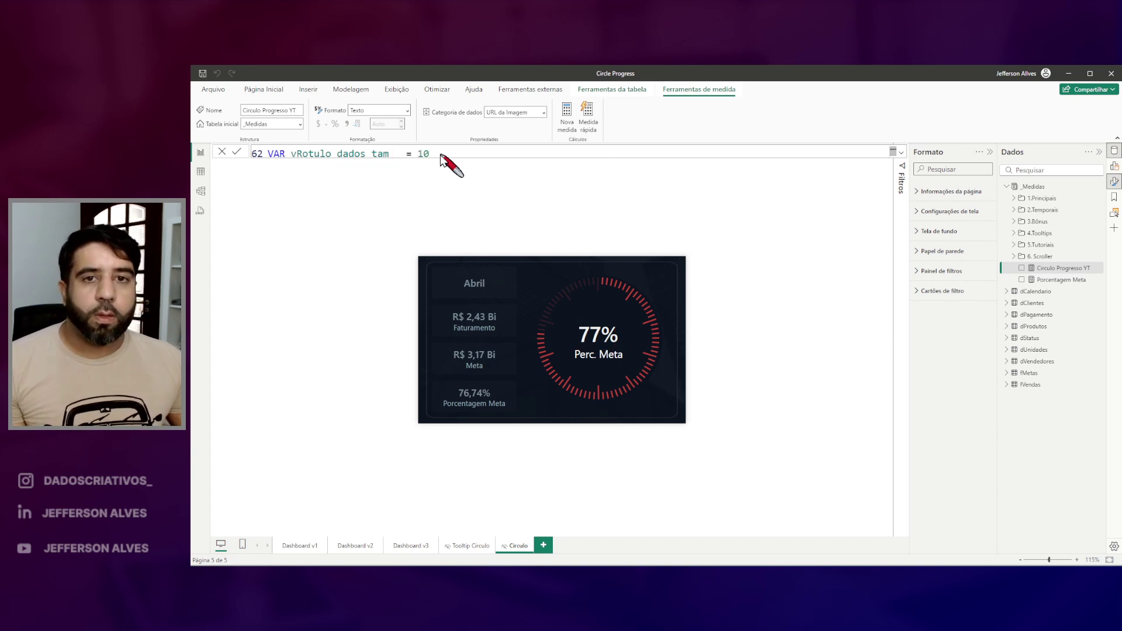
key("Return")
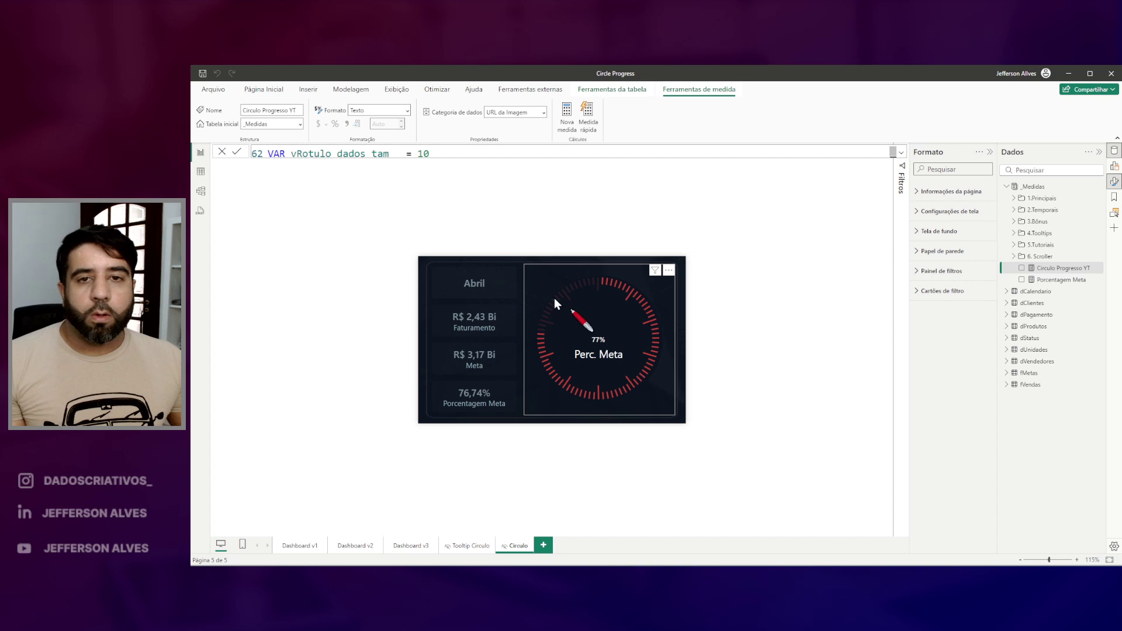
Set the vRotulo_dados_tam label size to 45
left_click(434, 153)
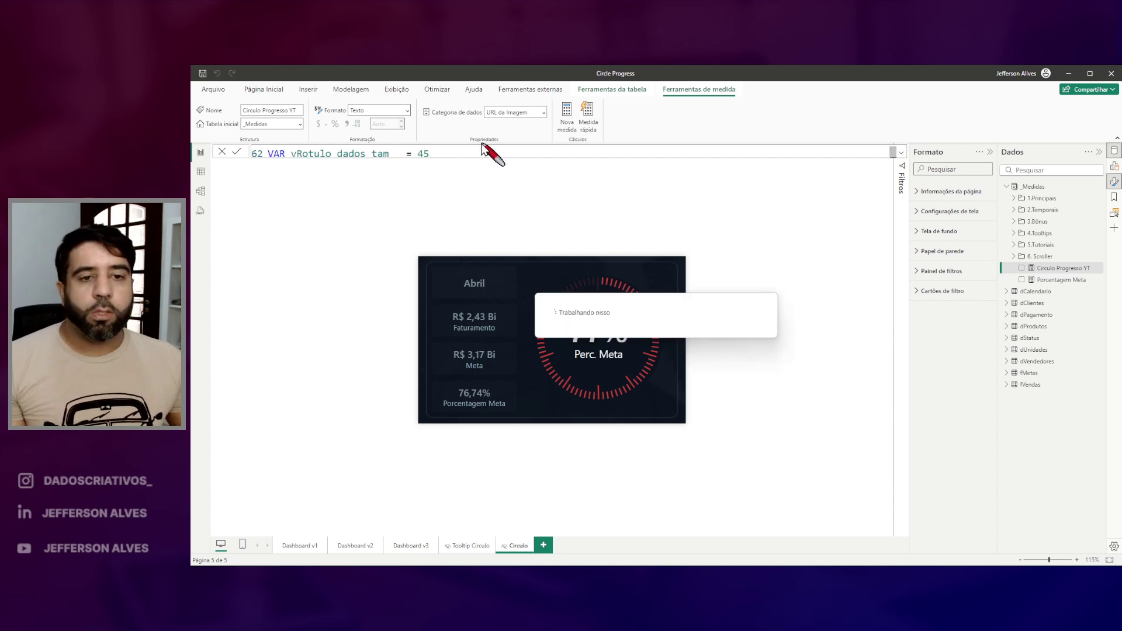
left_click(428, 153)
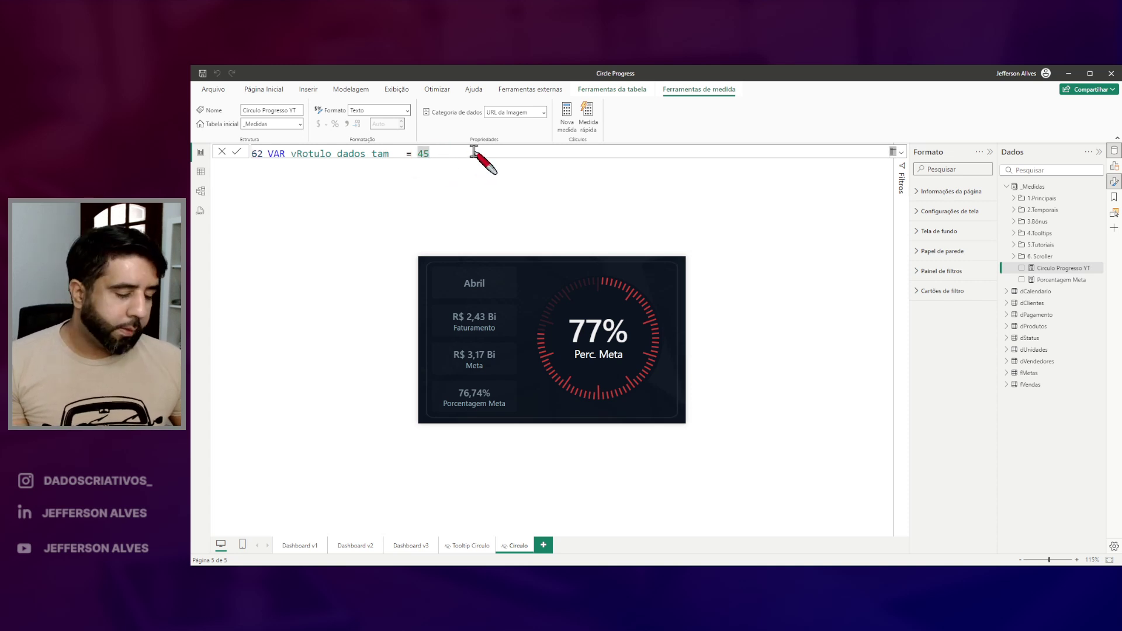
Set the vRotulo_dados_cor colour to "YELLOW" and apply it to the percentage label
left_click_drag(412, 144, 471, 169)
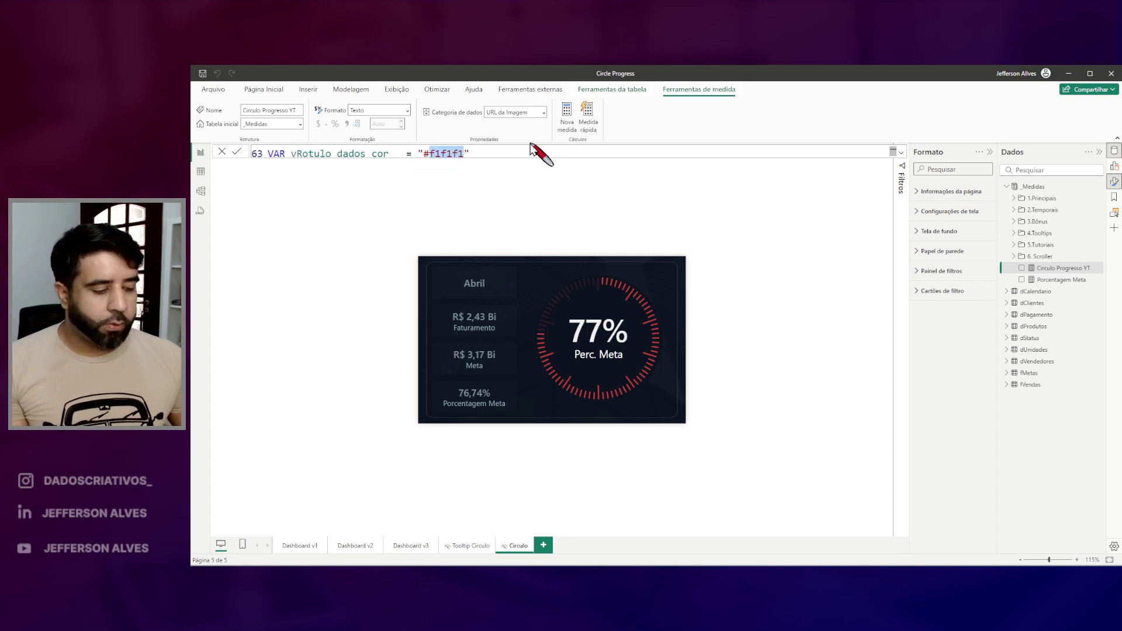
key("BackSpace")
key("BackSpace")
key("BackSpace")
key("BackSpace")
key("BackSpace")
key("BackSpace")
key("BackSpace")
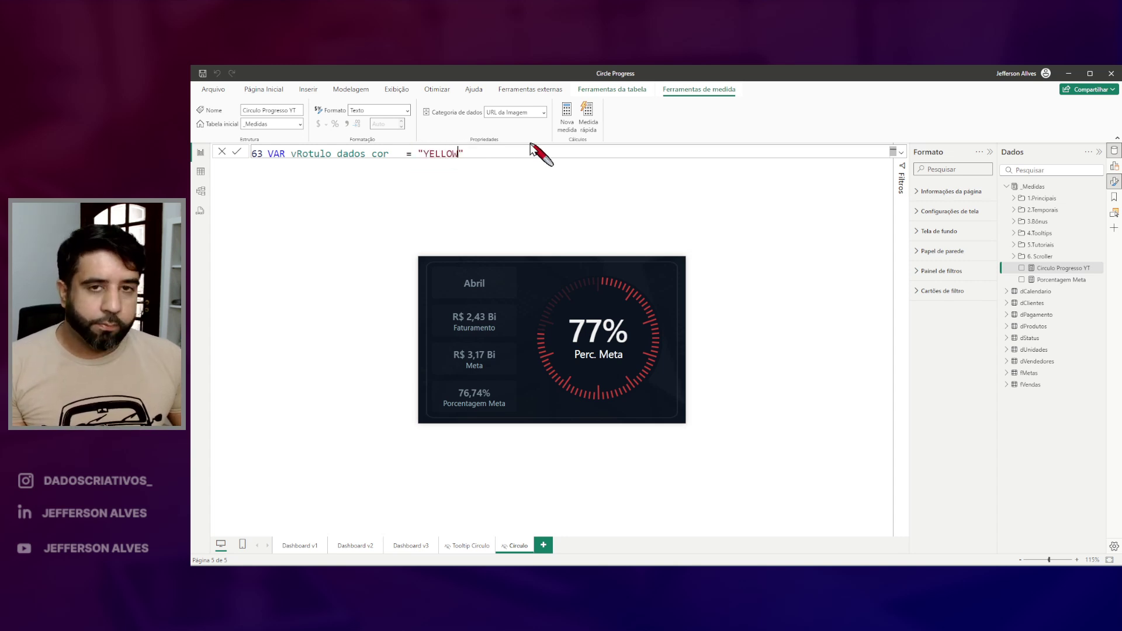
key("Return")
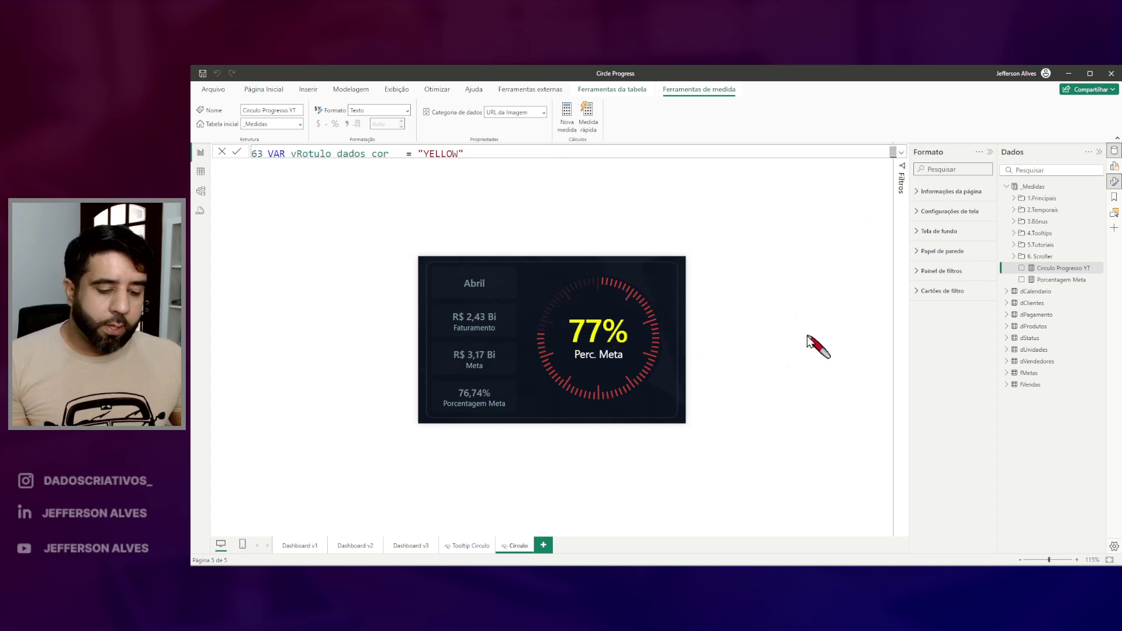
Compare the percentage label with the circle's progress colour and examine the SWITCH expression of vProgresso_cor
mouse_move(562, 313)
left_mouse_down()
mouse_move(642, 356)
mouse_move(618, 344)
left_mouse_up()
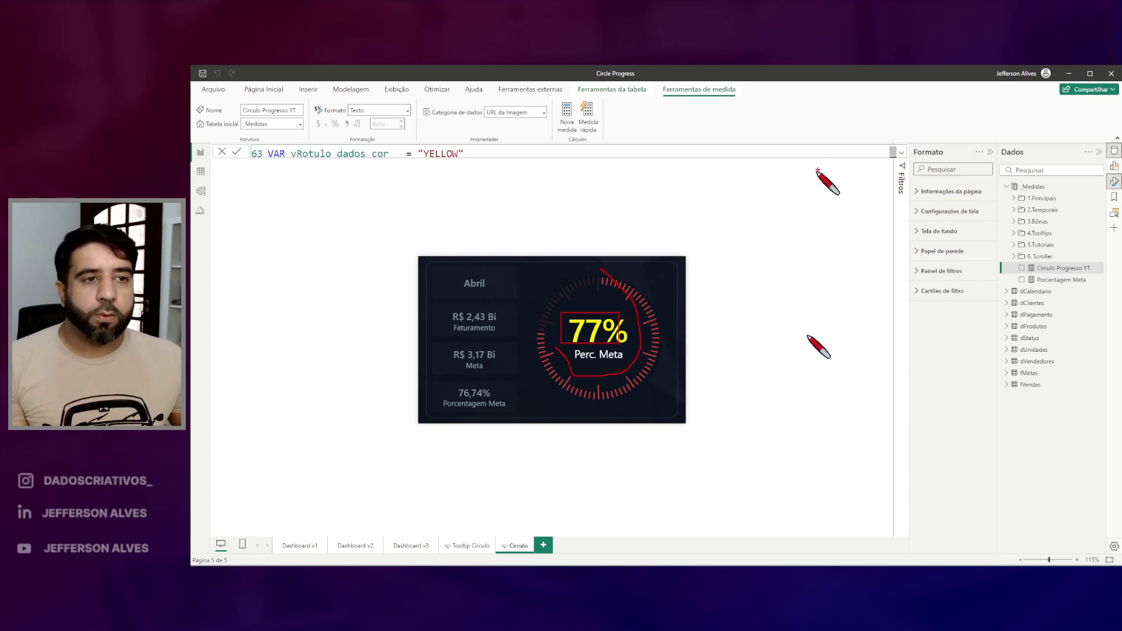
left_click(901, 153)
scroll(549, 278, "up", 7)
scroll(543, 273, "up", 4)
mouse_move(289, 235)
left_mouse_down()
mouse_move(321, 274)
mouse_move(417, 322)
left_mouse_up()
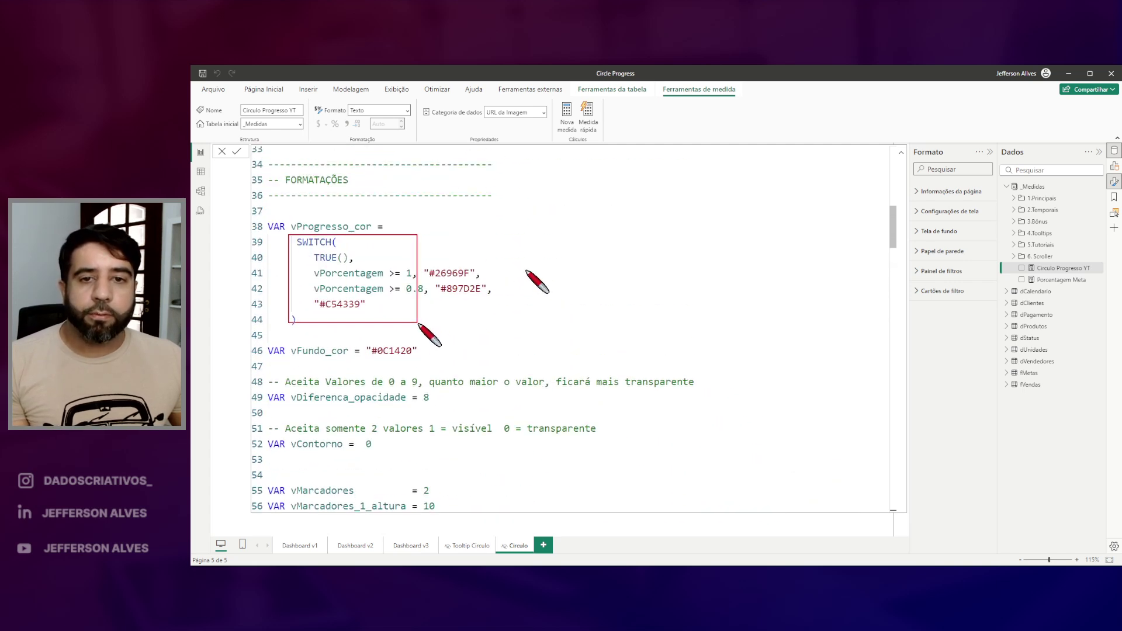
Replace the vRotulo_dados_cor value with the vProgresso_cor variable, apply it and view the percentage label in the circle
double_click(342, 226)
key("ctrl+c")
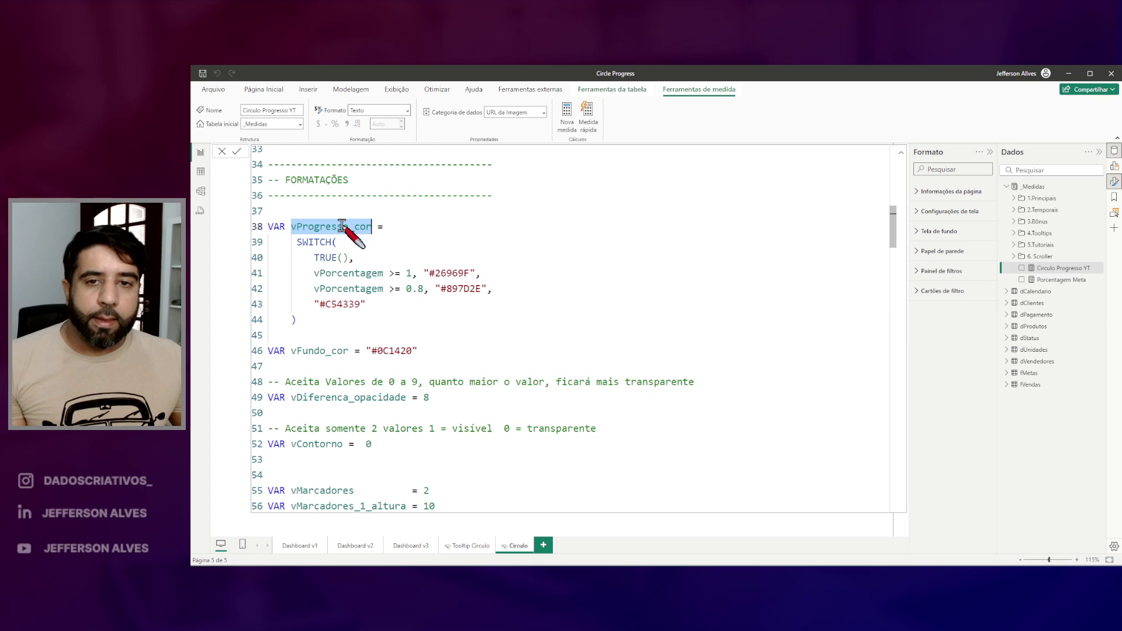
scroll(351, 231, "down", 7)
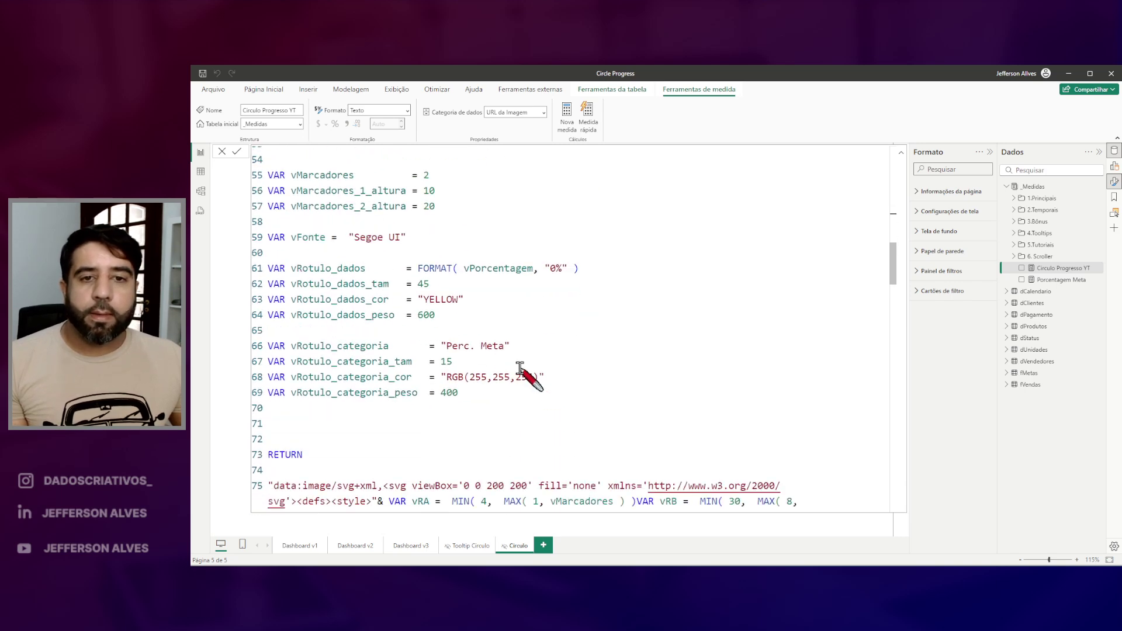
left_click_drag(469, 304, 424, 301)
key("BackSpace")
key("ctrl+v")
key("Return")
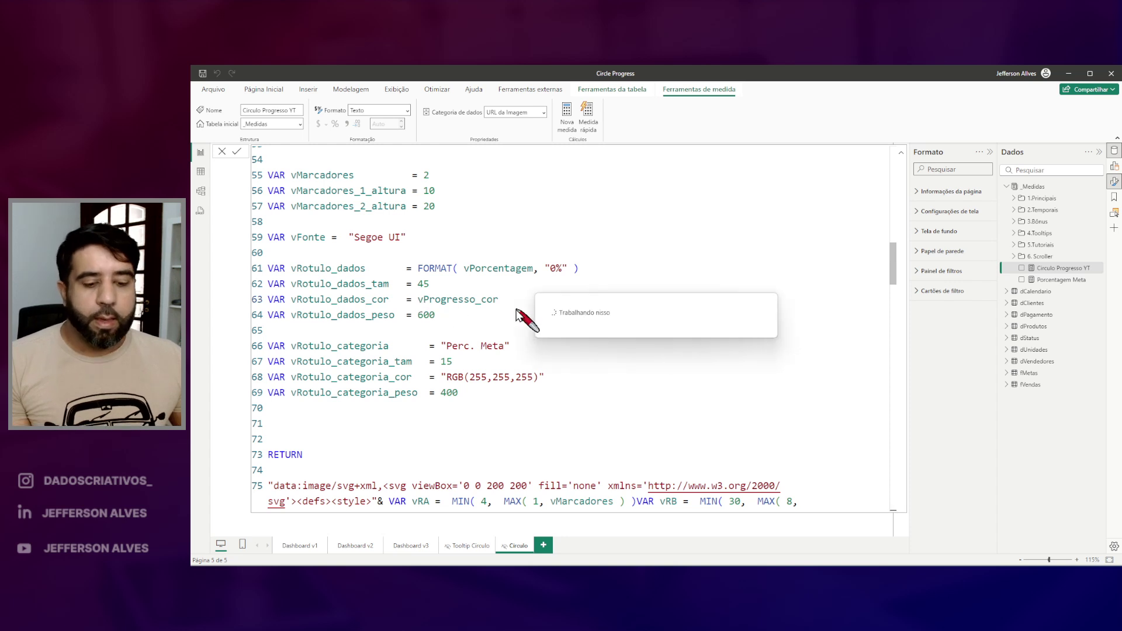
left_click_drag(411, 289, 499, 311)
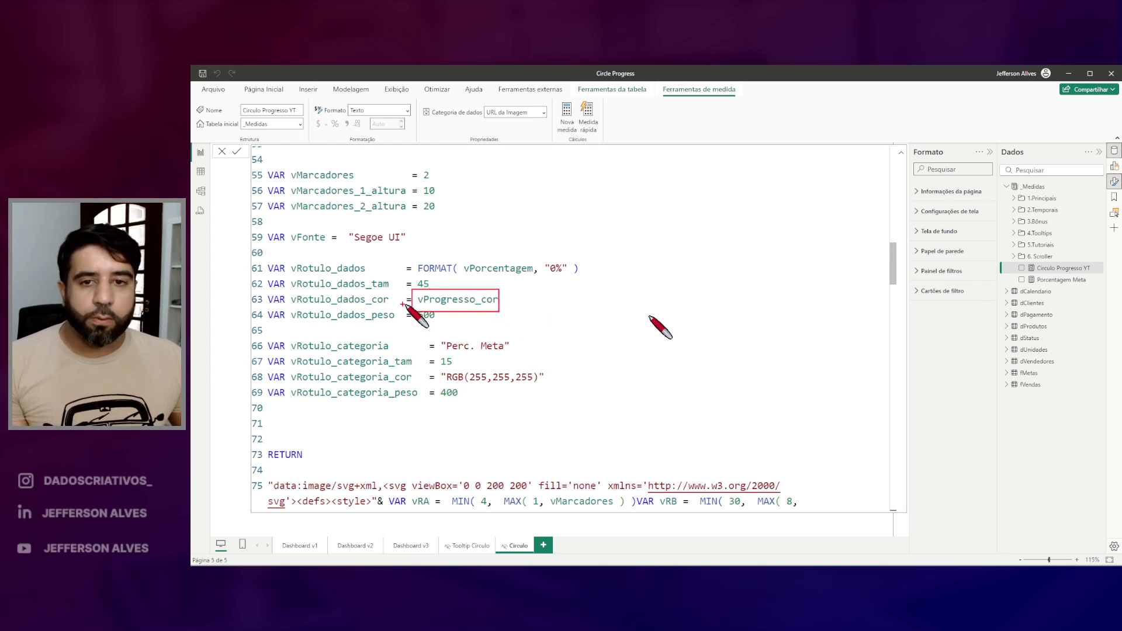
left_click_drag(287, 291, 386, 313)
key("Escape")
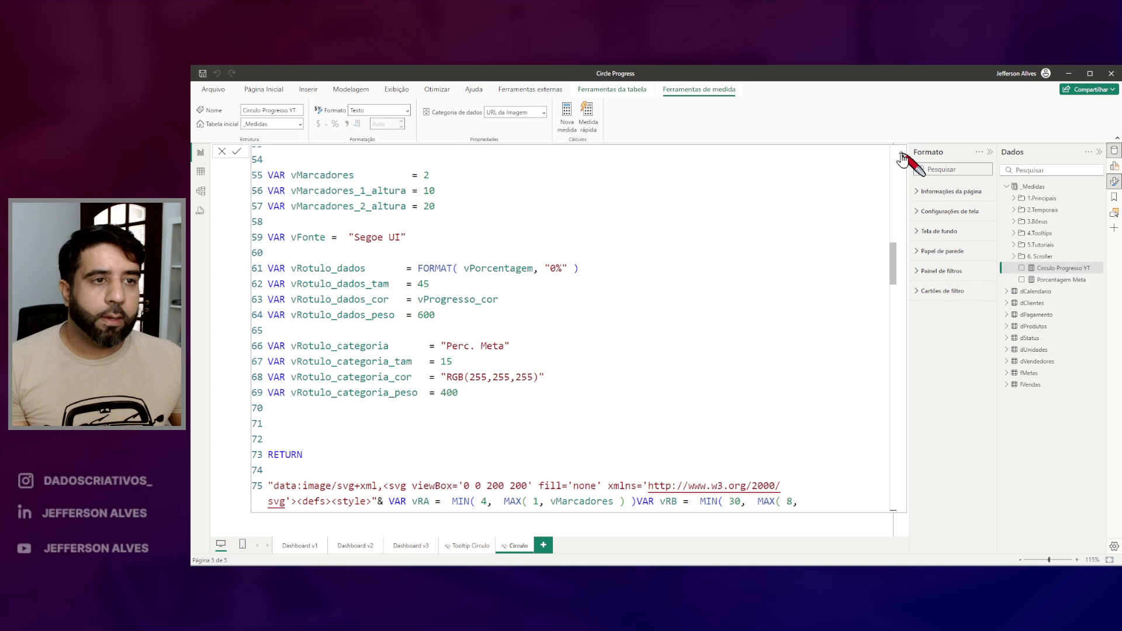
left_click(901, 155)
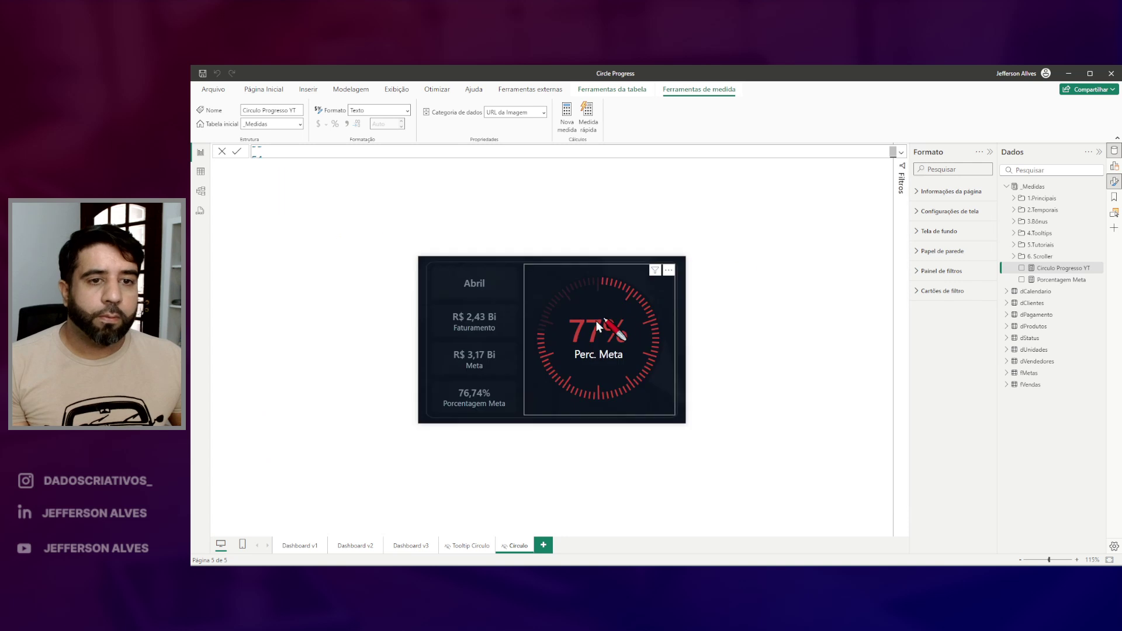
View the circle tooltip on the Faturamento ao longo do tempo chart of Dashboard v3 and return to the Circulo page
left_click(409, 546)
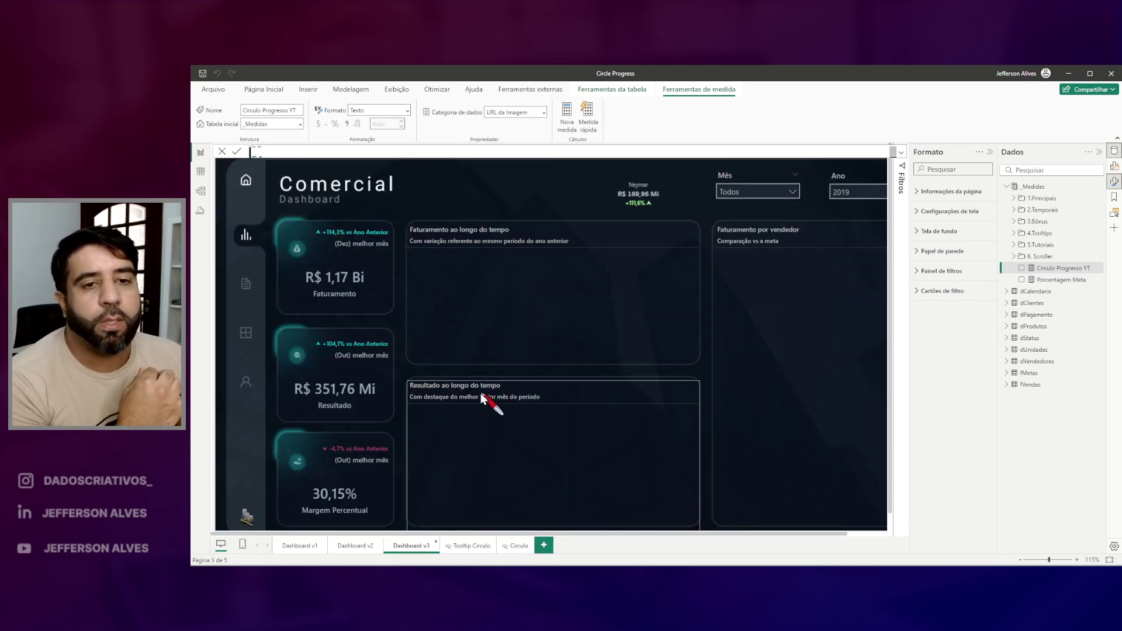
mouse_move(514, 330)
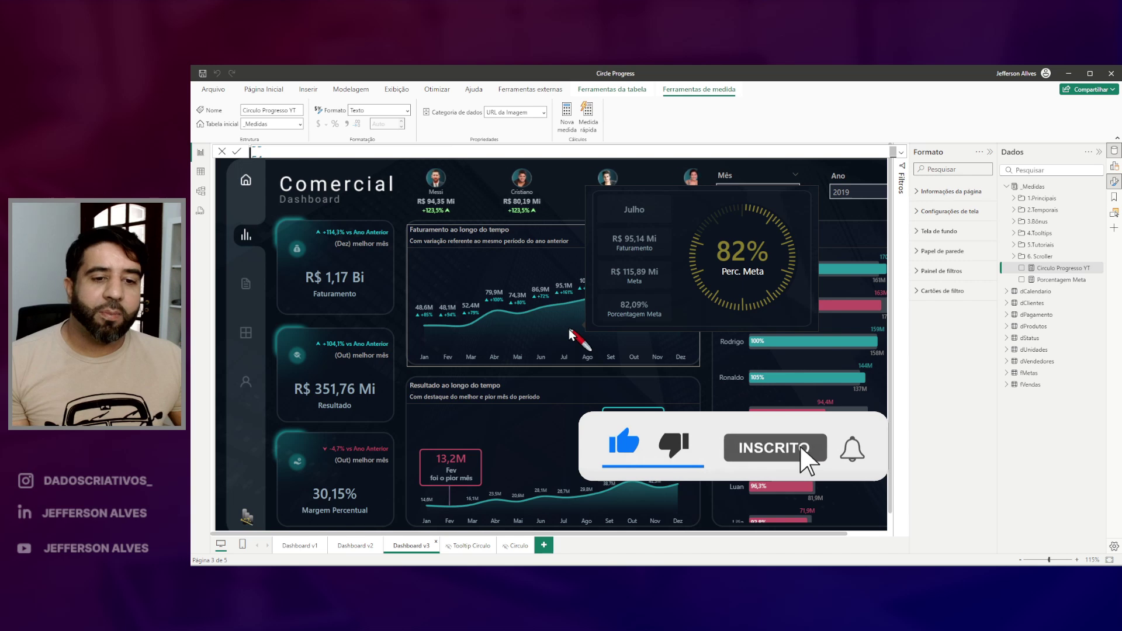
left_click(518, 545)
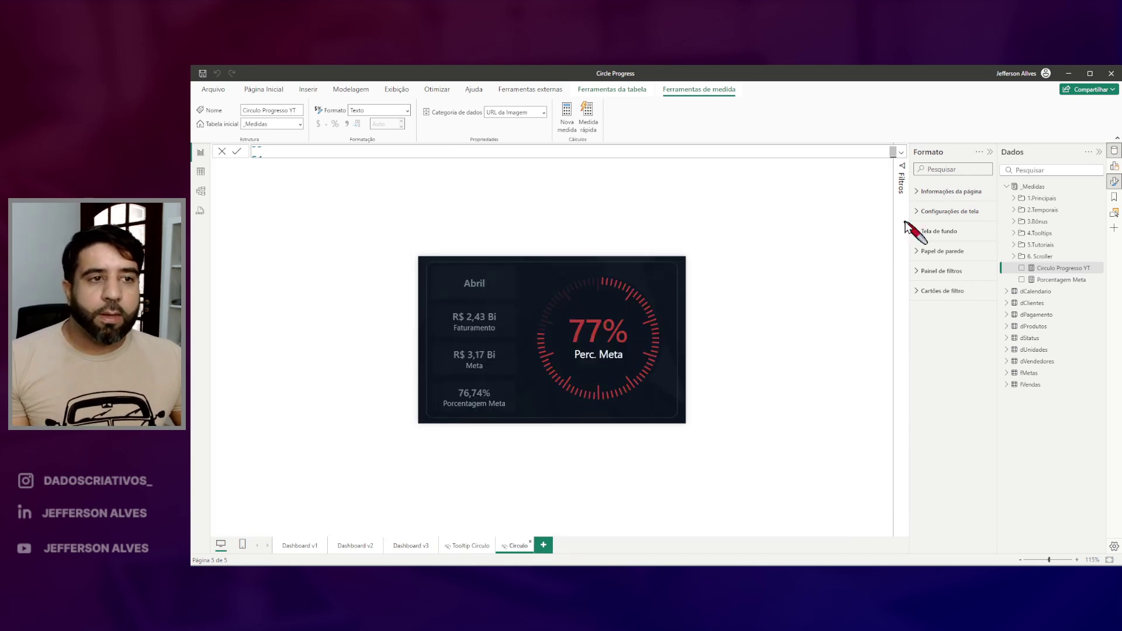
Set the vRotulo_dados_peso label weight to 100 and apply it to the percentage label
left_click(894, 151)
scroll(458, 250, "down", 1)
scroll(471, 233, "up", 1)
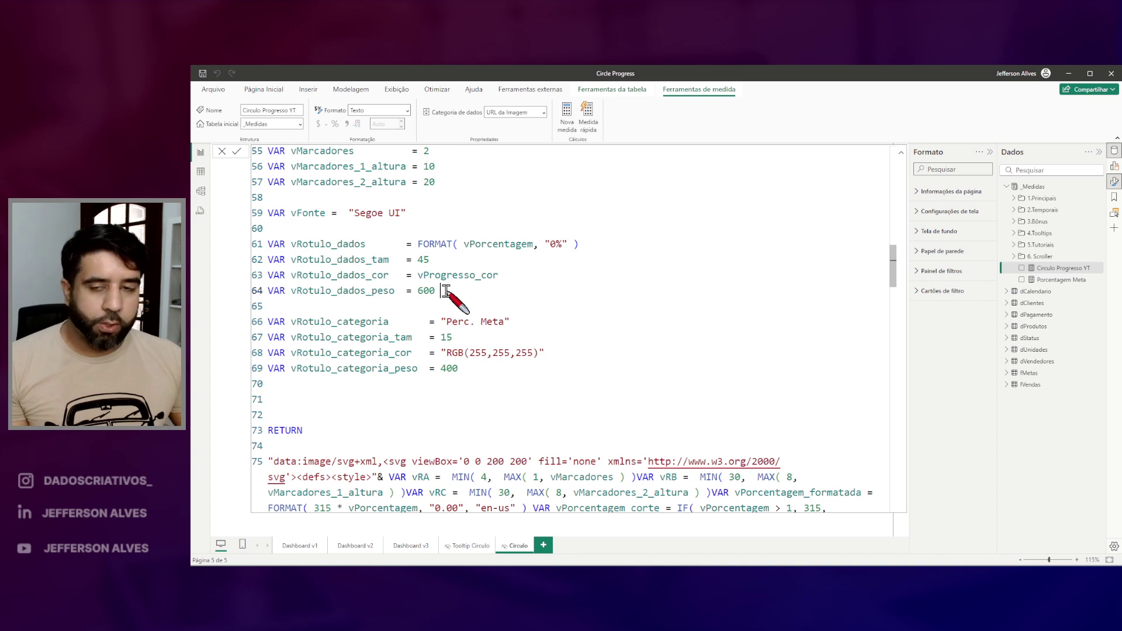
key("Escape")
key("Down")
key("Up")
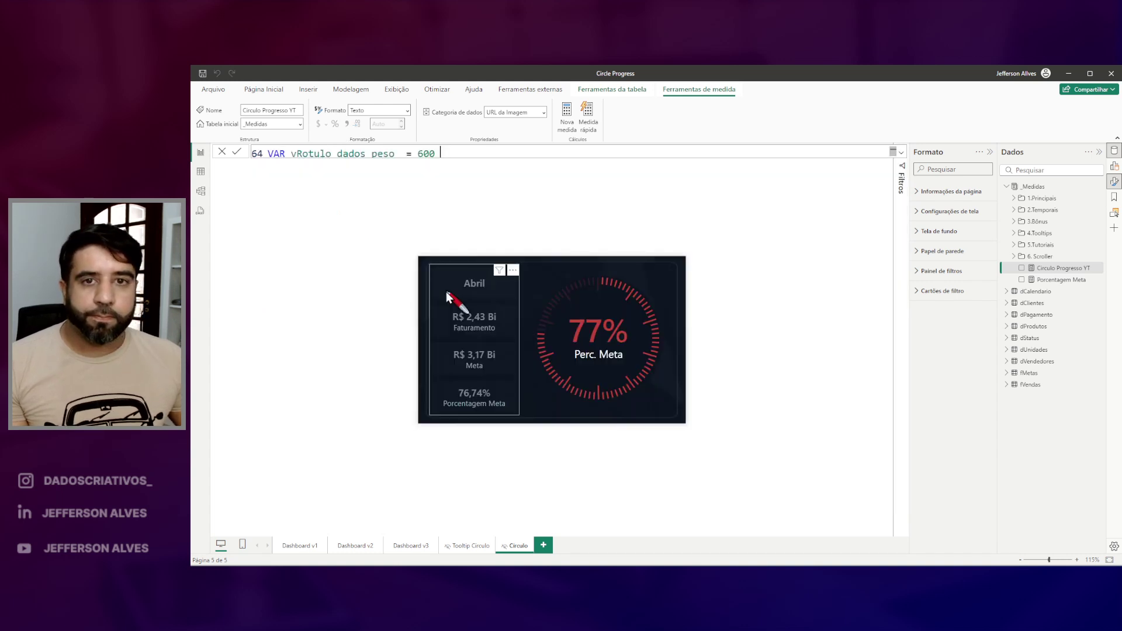
left_click_drag(408, 142, 442, 167)
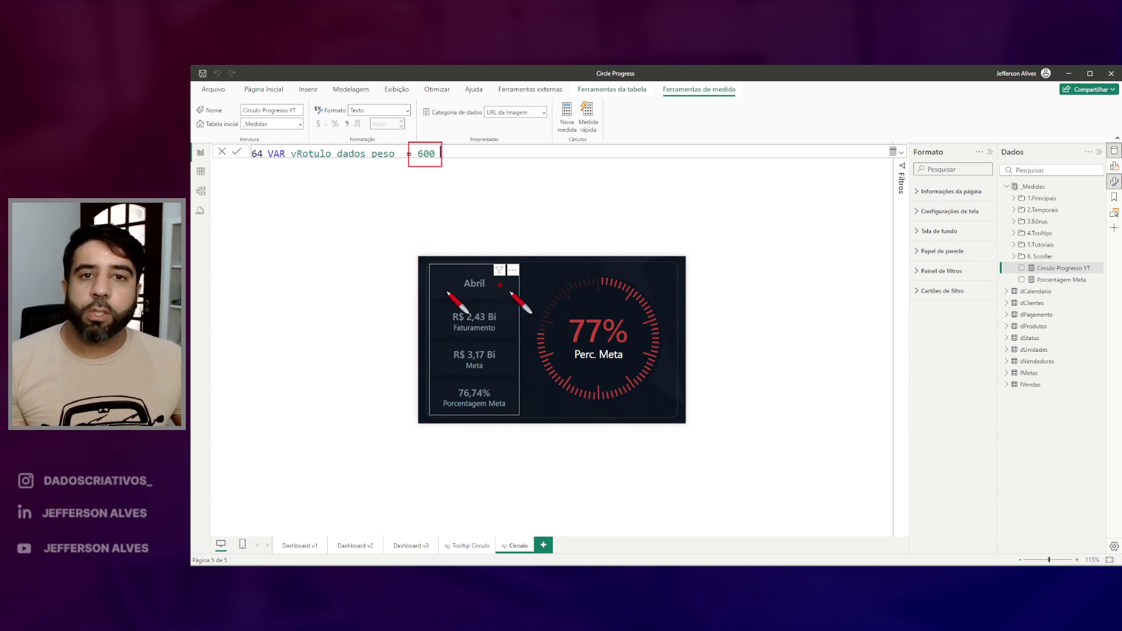
double_click(426, 154)
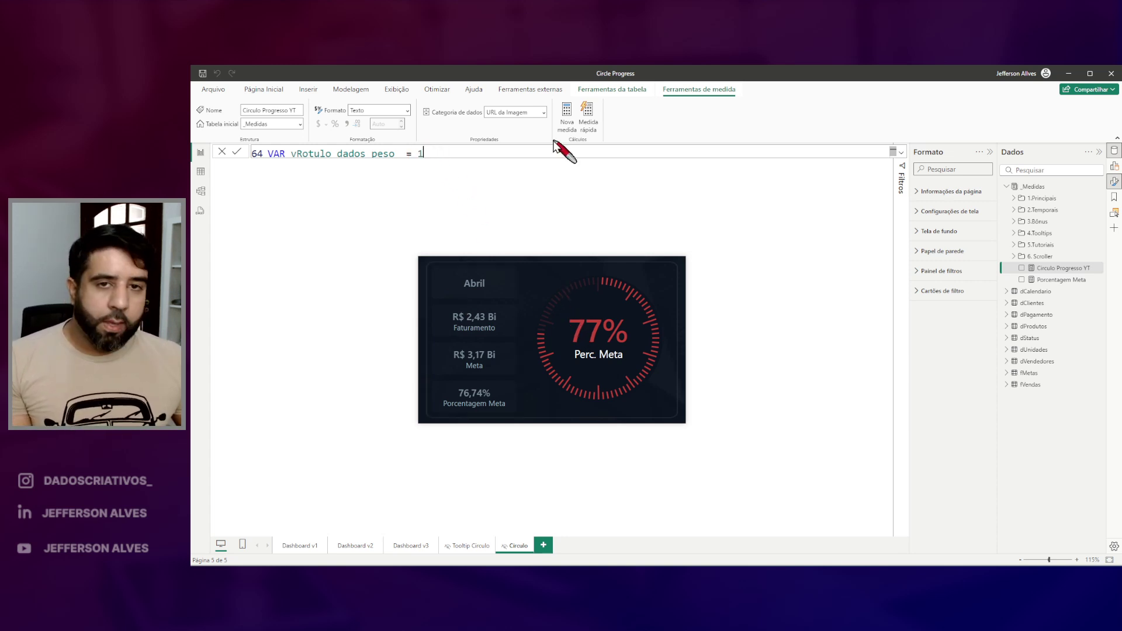
key("Return")
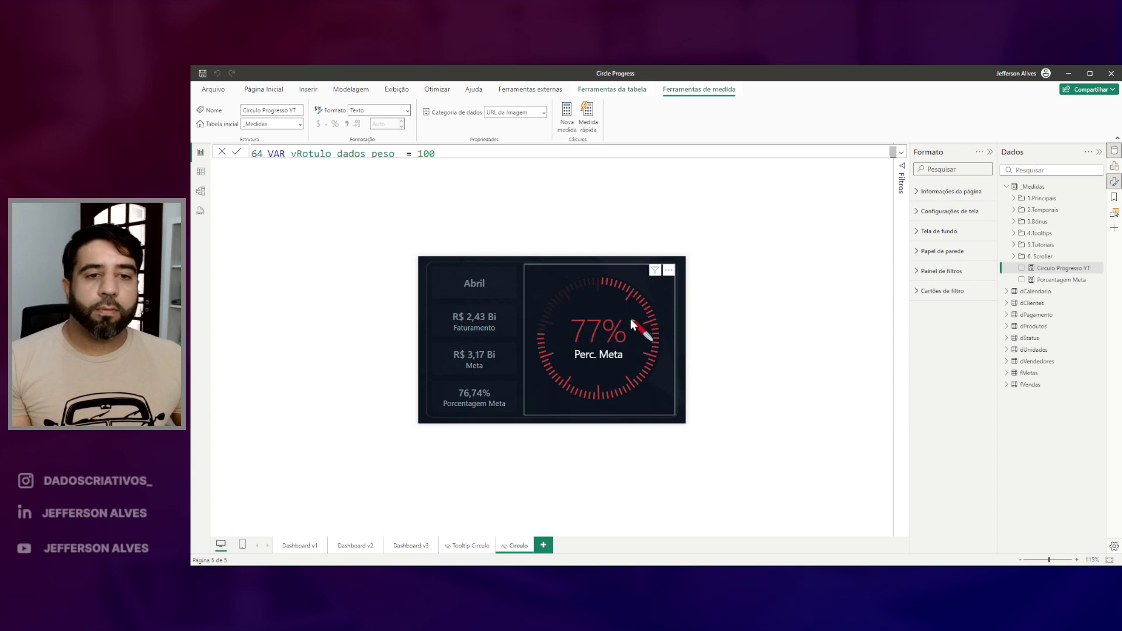
Set the vRotulo_dados_peso label weight to 800 and apply it
double_click(429, 154)
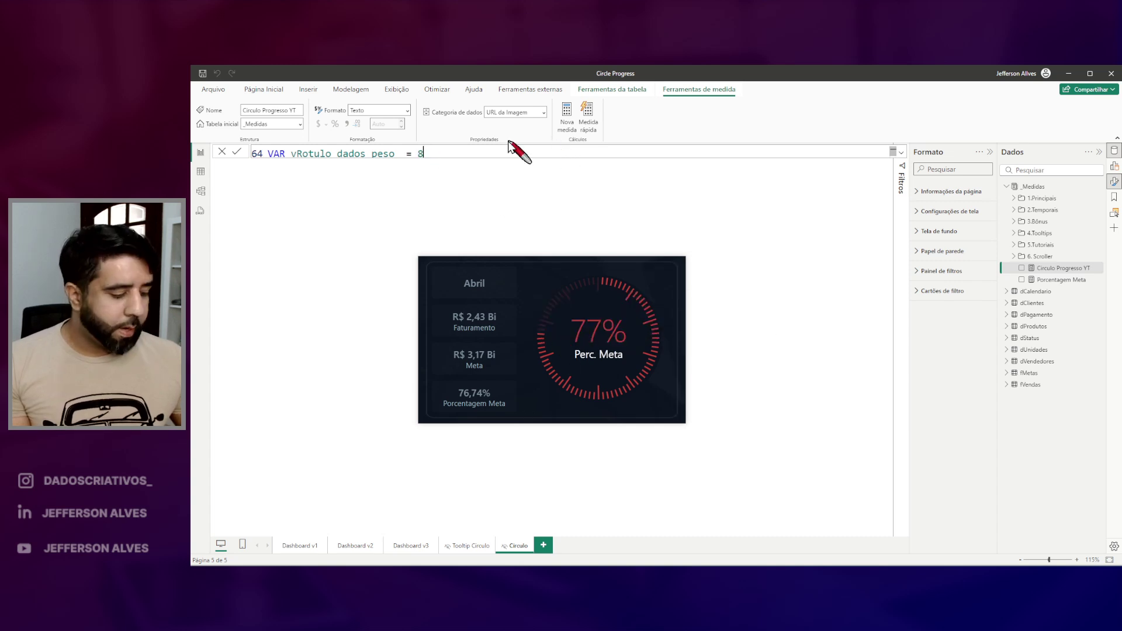
type("800")
key("Return")
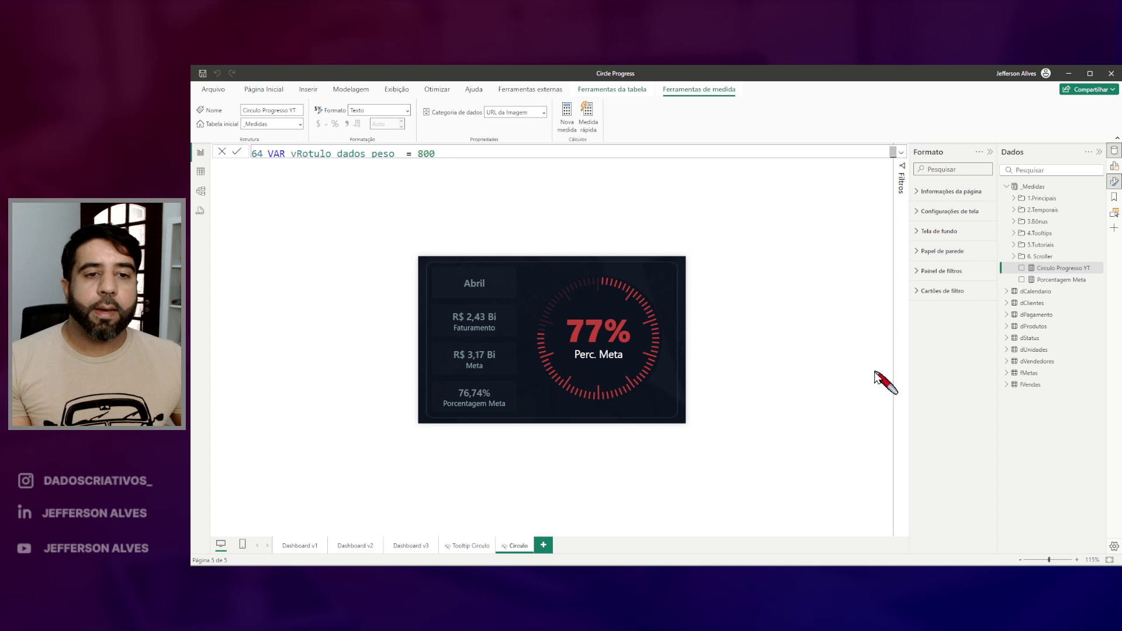
Set the vRotulo_dados_peso label weight back to 600 and apply it
left_click_drag(423, 154, 468, 140)
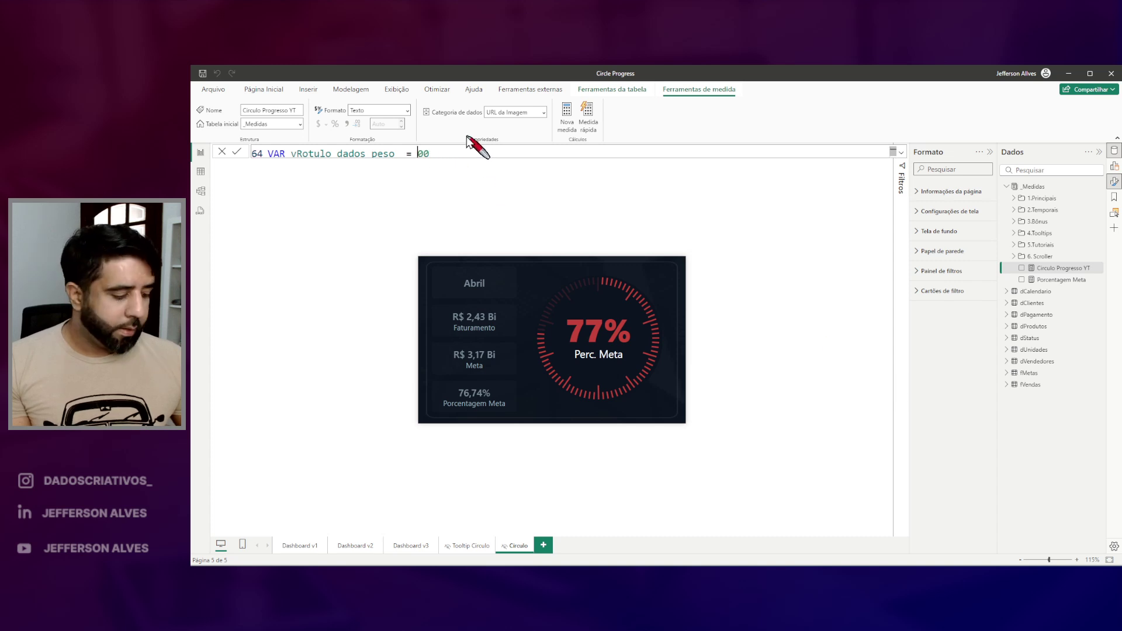
type("6")
key("Return")
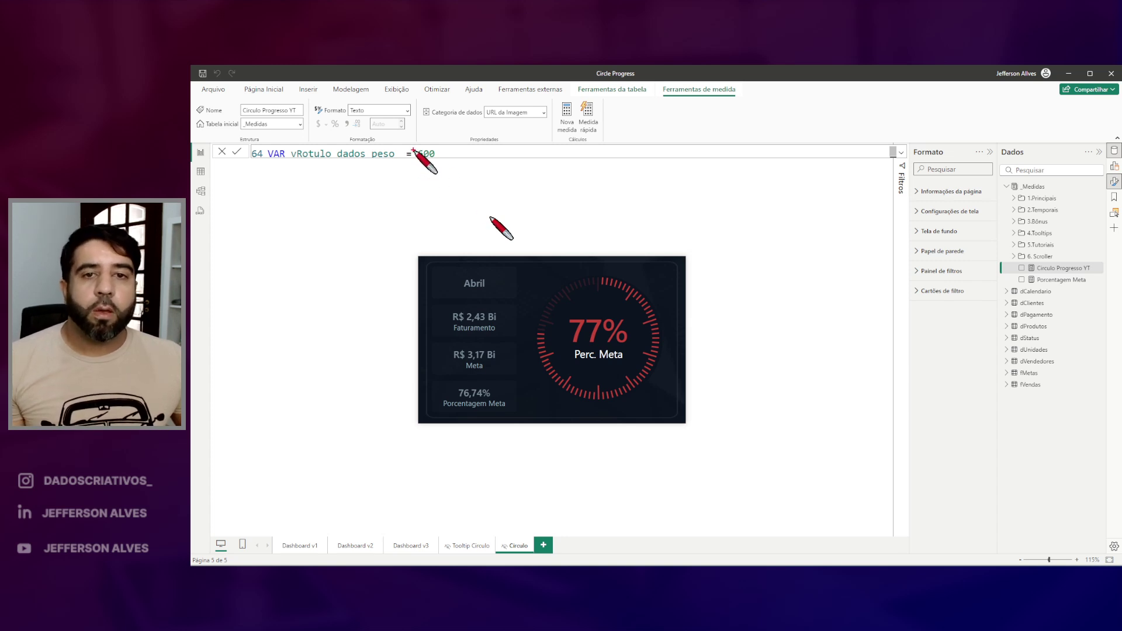
mouse_move(411, 143)
left_mouse_down()
mouse_move(444, 170)
mouse_move(470, 224)
left_mouse_up()
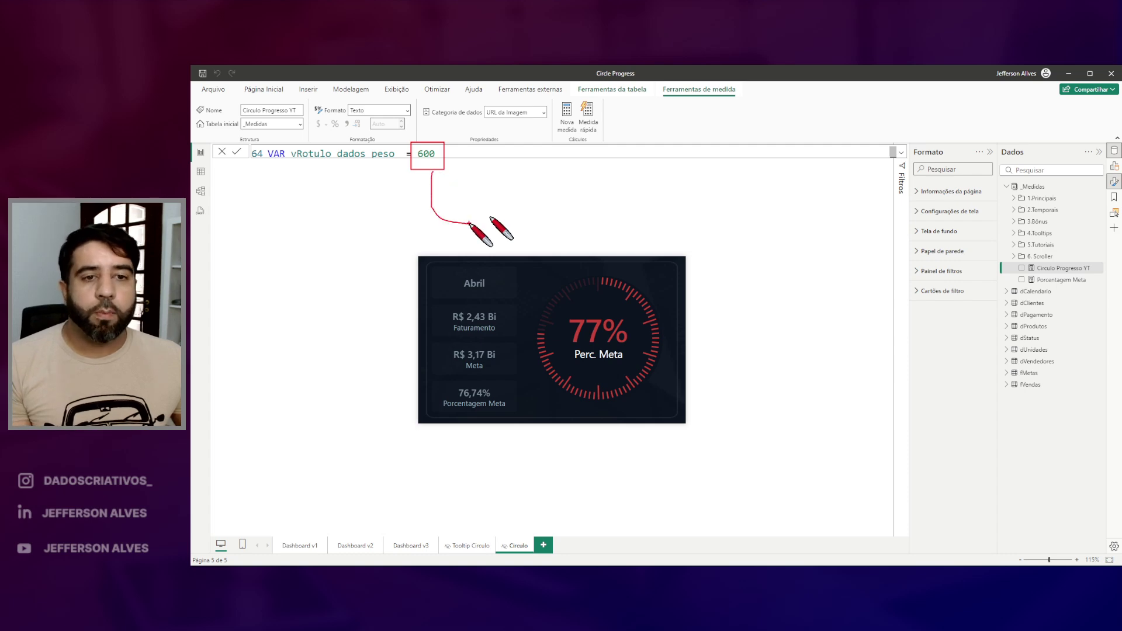
Examine the vRotulo_categoria text, size, colour and weight variables and locate the category label inside the circle
left_click(901, 152)
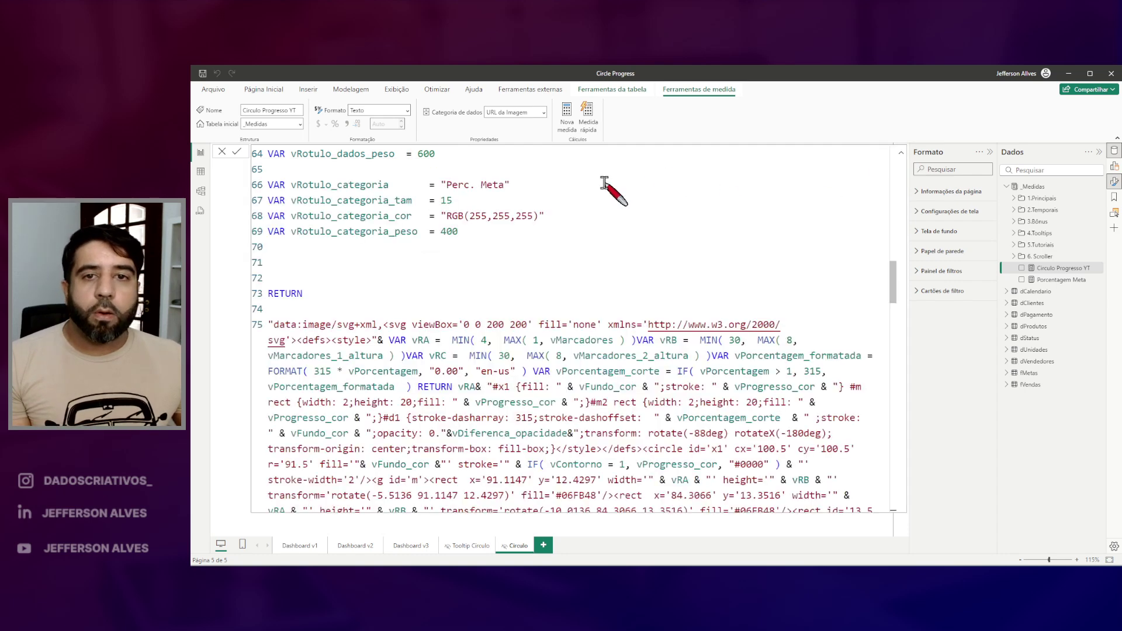
mouse_move(282, 171)
left_mouse_down()
mouse_move(330, 228)
mouse_move(610, 270)
left_mouse_up()
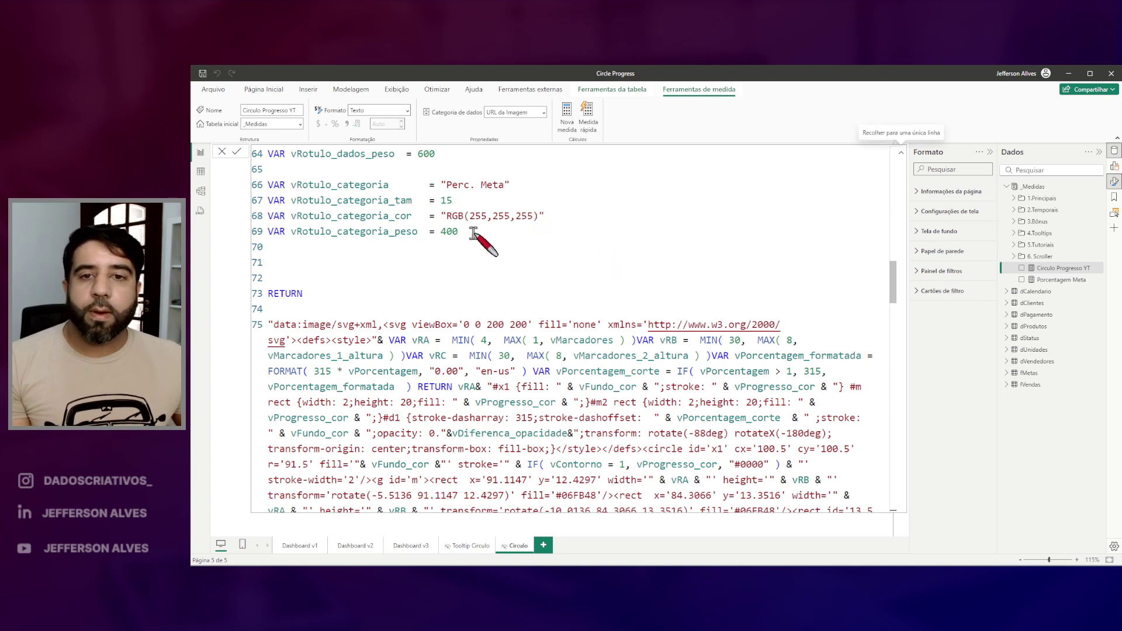
left_click_drag(431, 225, 466, 246)
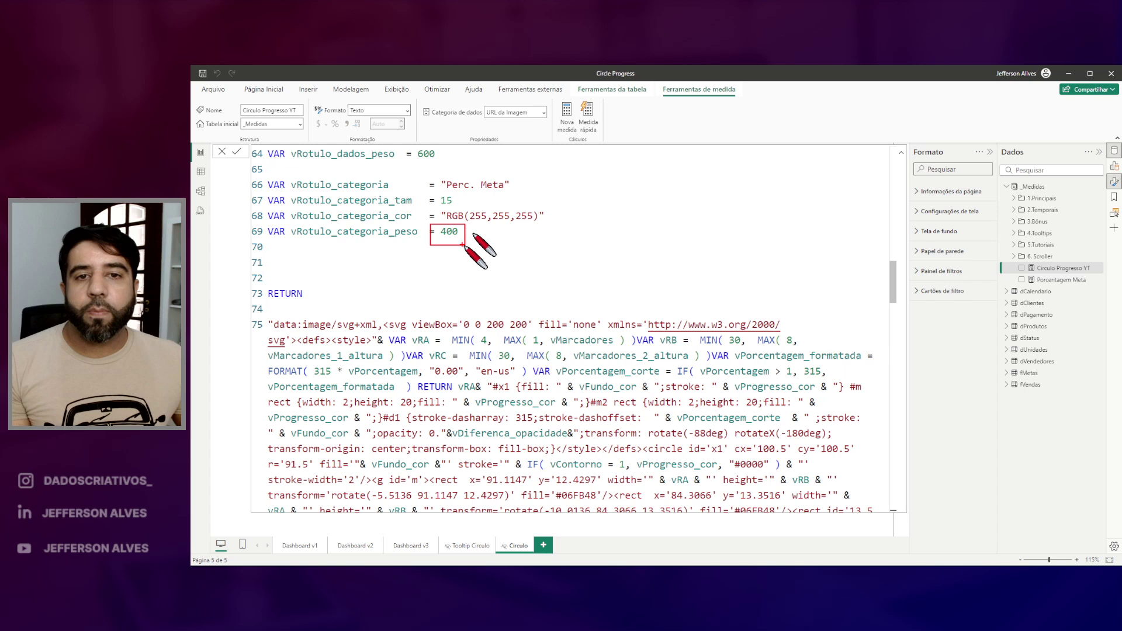
left_click_drag(444, 208, 540, 235)
left_click_drag(436, 193, 474, 216)
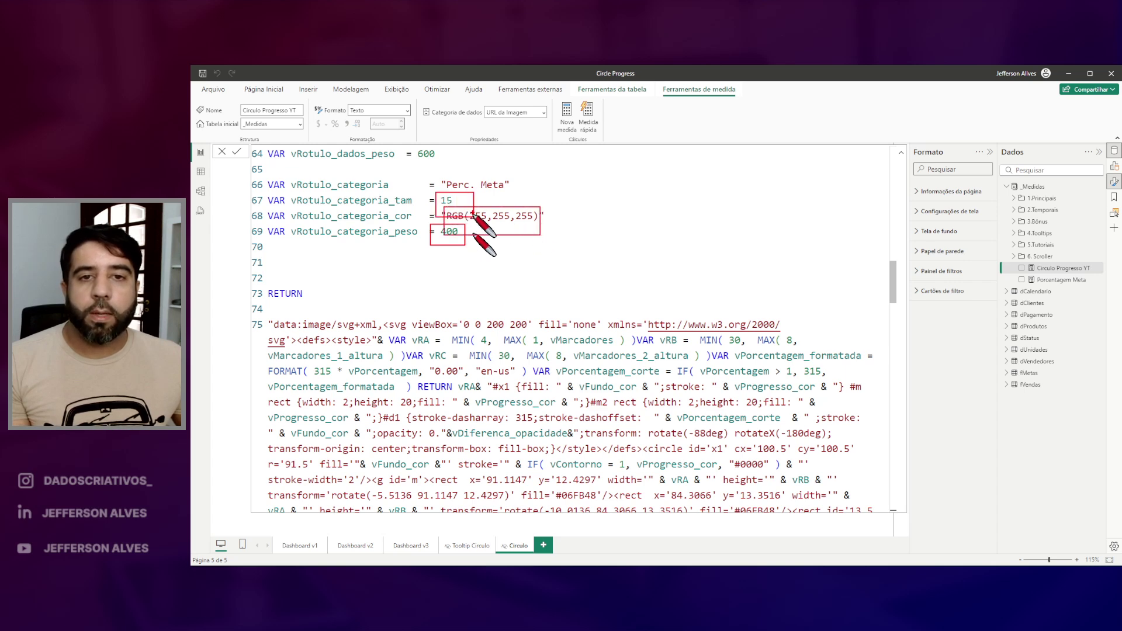
left_click_drag(281, 171, 423, 201)
mouse_move(507, 176)
left_mouse_down()
mouse_move(481, 169)
mouse_move(508, 189)
left_mouse_up()
key("Escape")
left_click(901, 152)
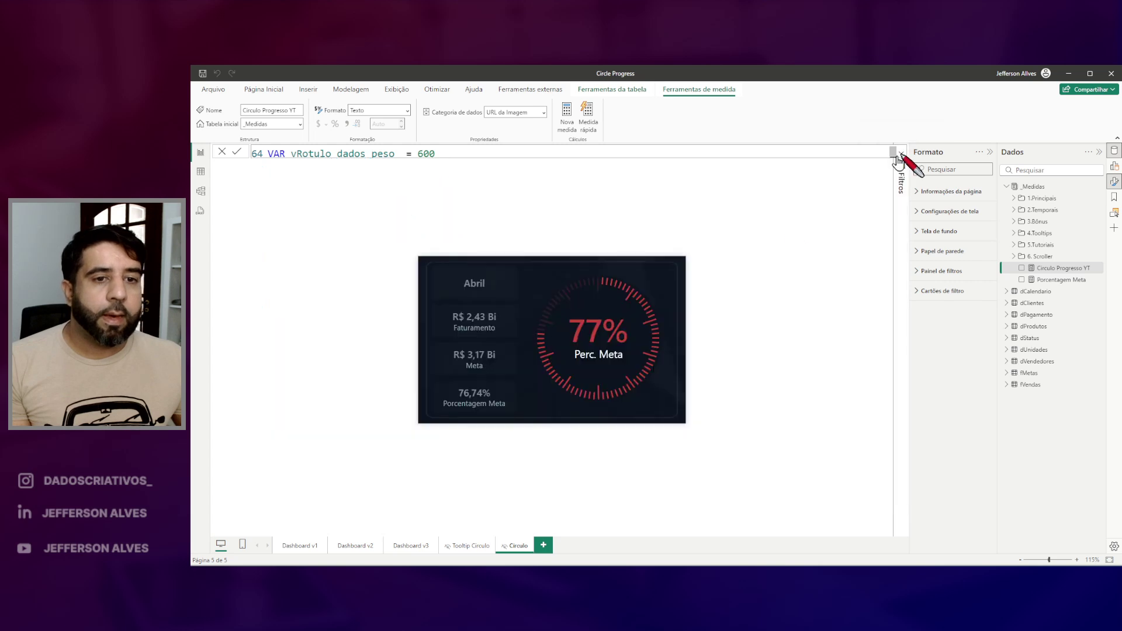
left_click_drag(567, 345, 630, 362)
key("e")
key("Escape")
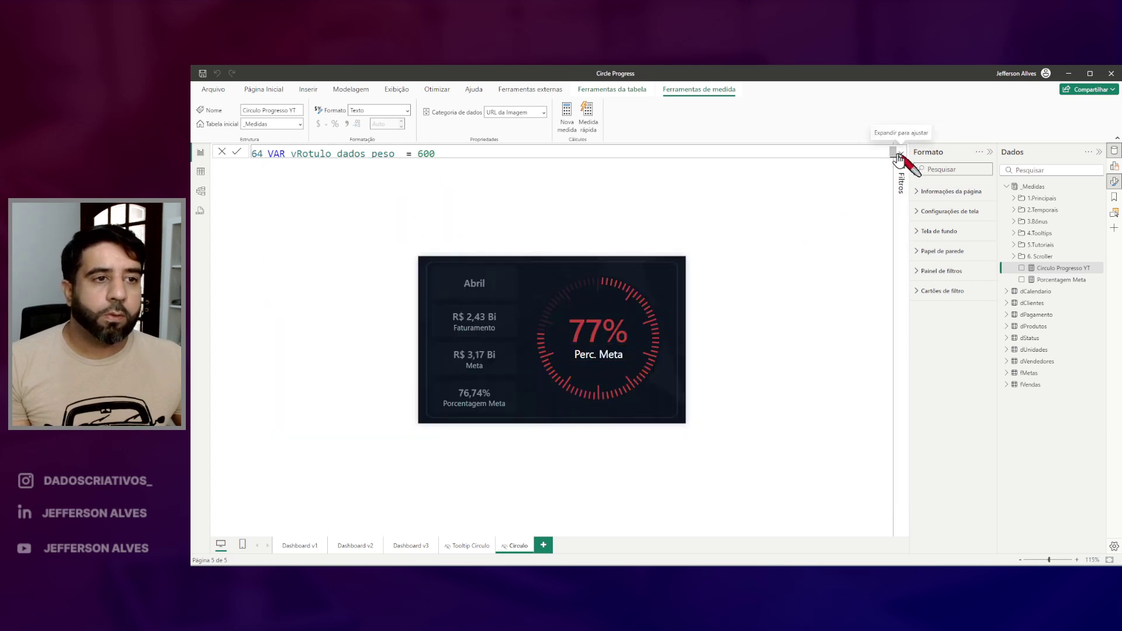
Try "Target" as the vRotulo_categoria text, and restore "Perc. Meta"
scroll(453, 152, "down", 1)
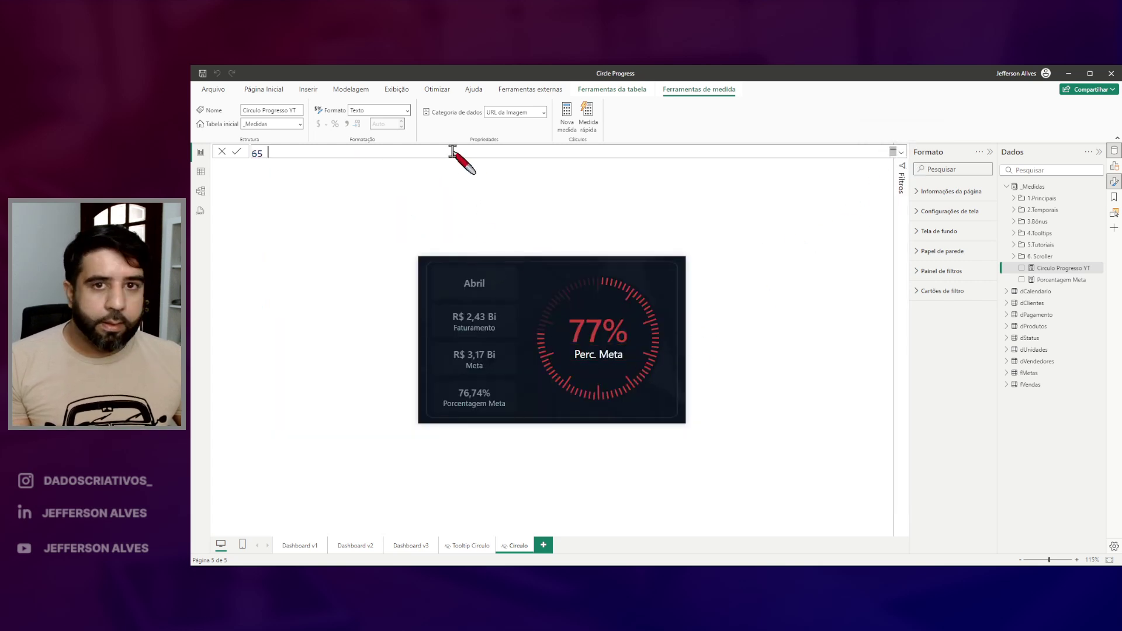
left_click_drag(504, 153, 450, 153)
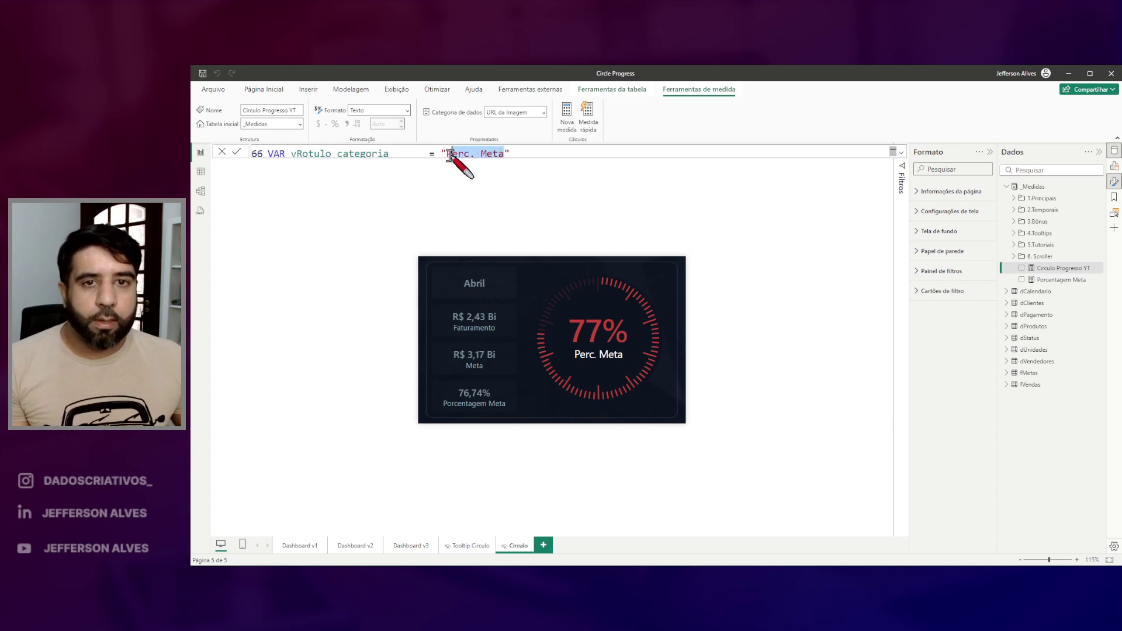
type("Targ")
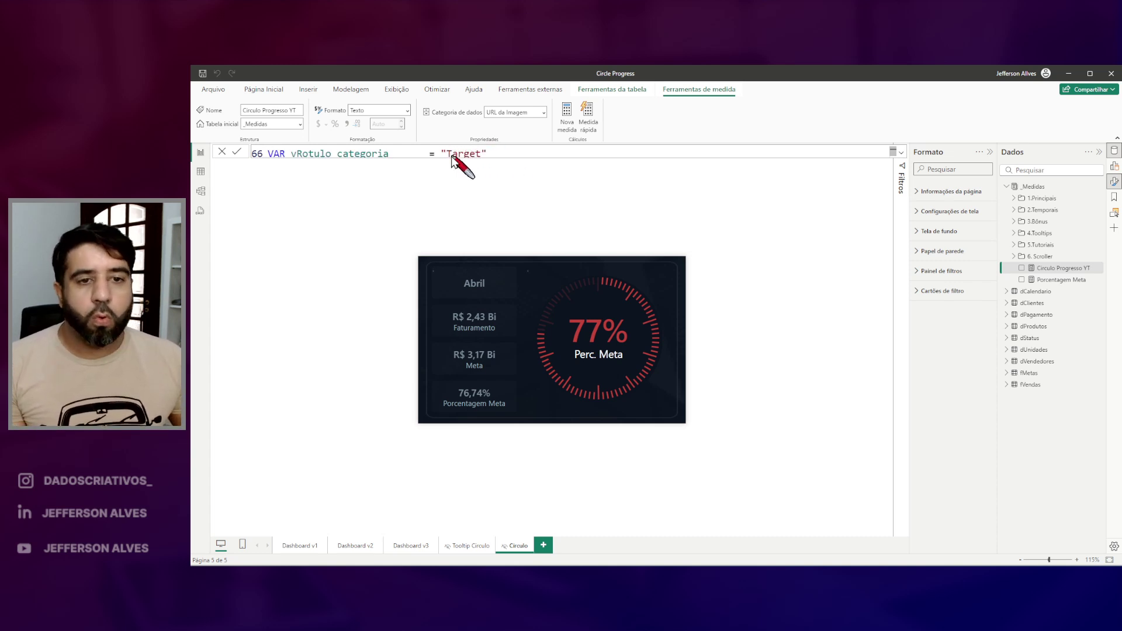
key("Return")
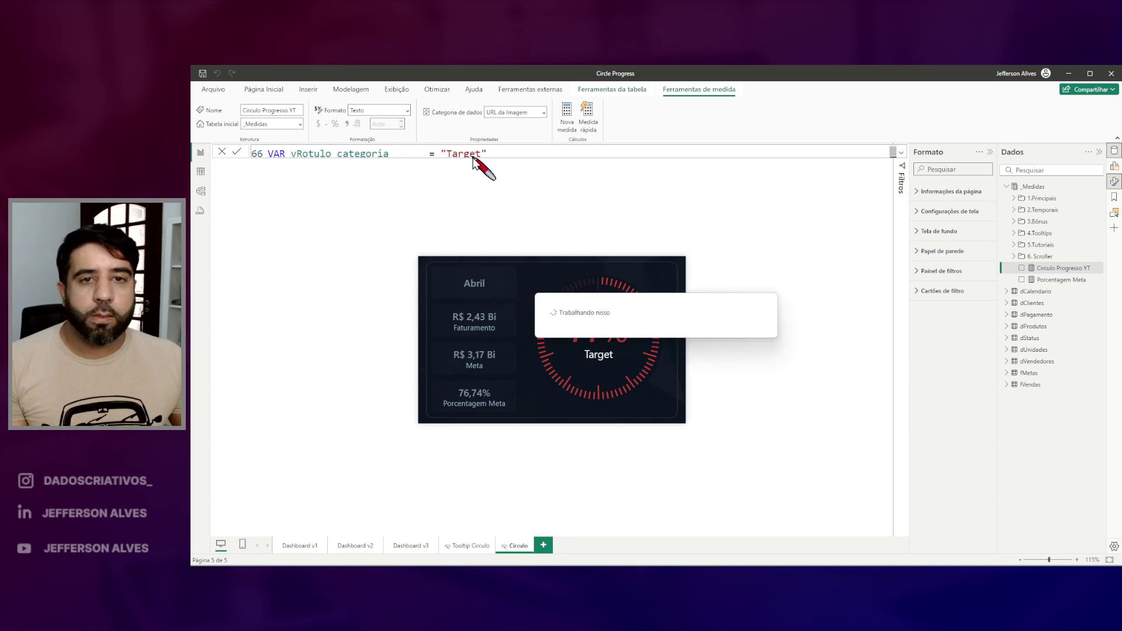
key("ctrl+z")
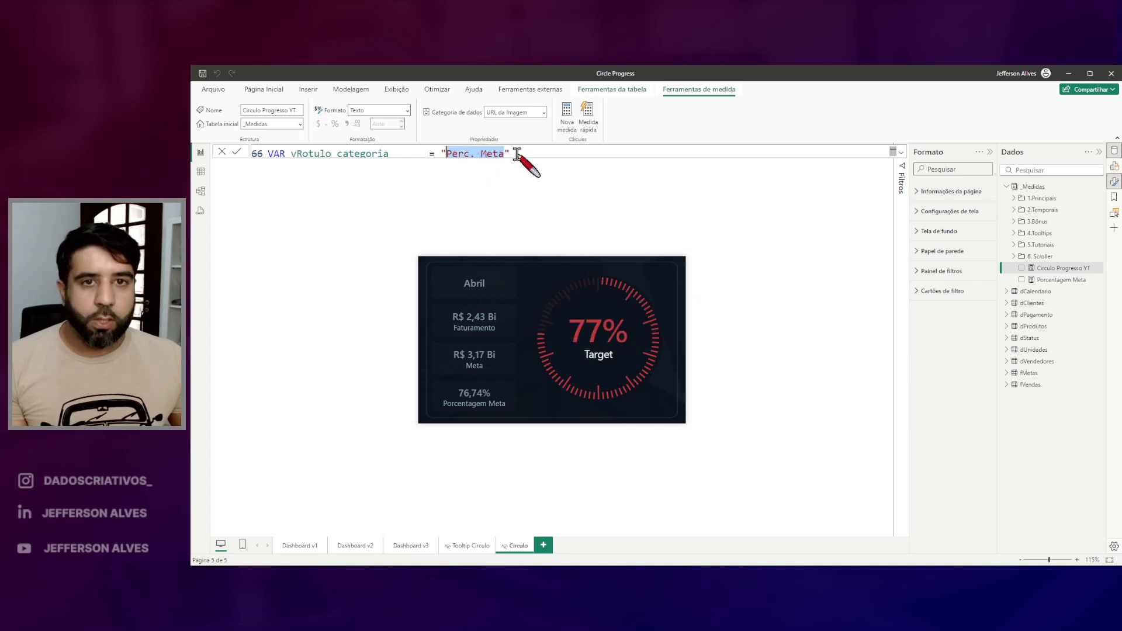
key("Return")
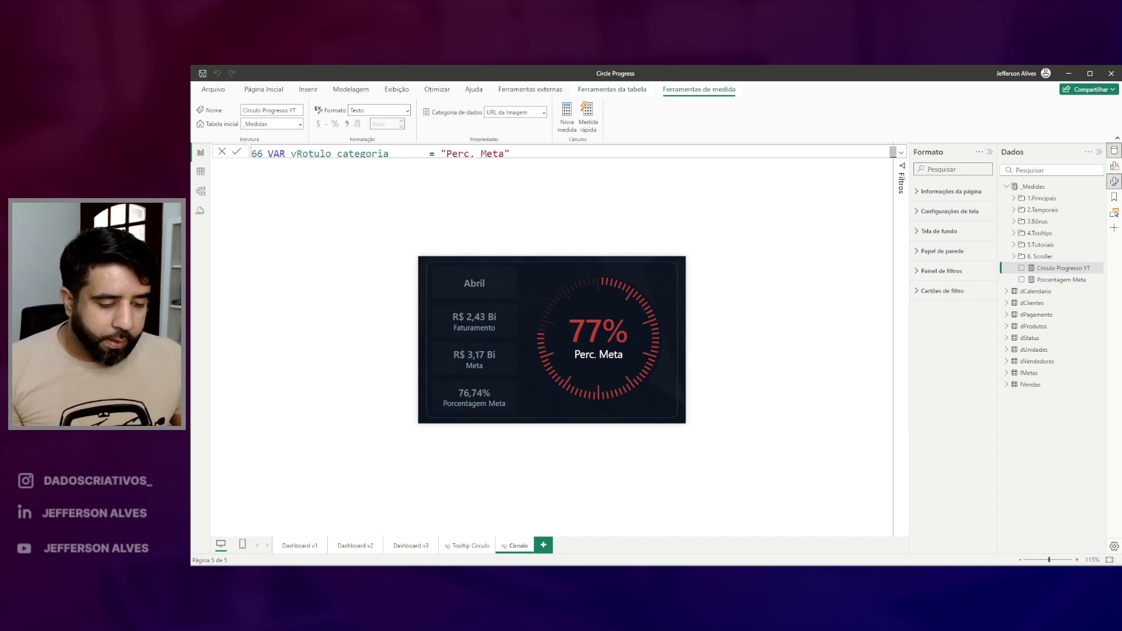
Set the vRotulo_categoria_cor colour to "#95A9B8" and apply it to the category label
left_click(533, 152)
key("Down")
key("Down")
left_click_drag(539, 153, 447, 153)
key("BackSpace")
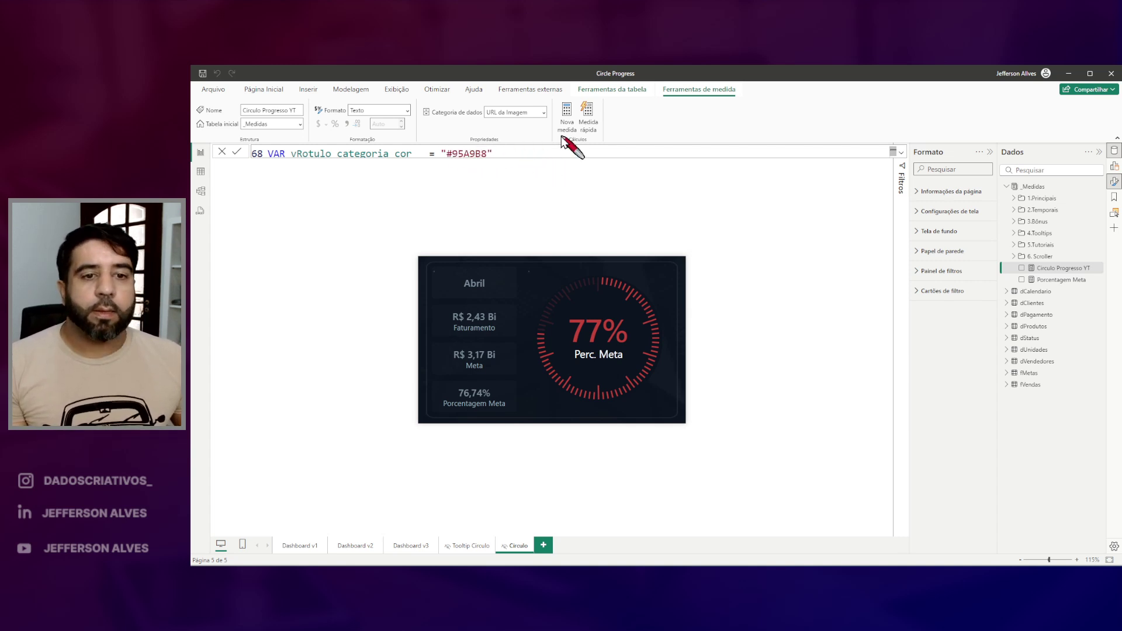
key("Return")
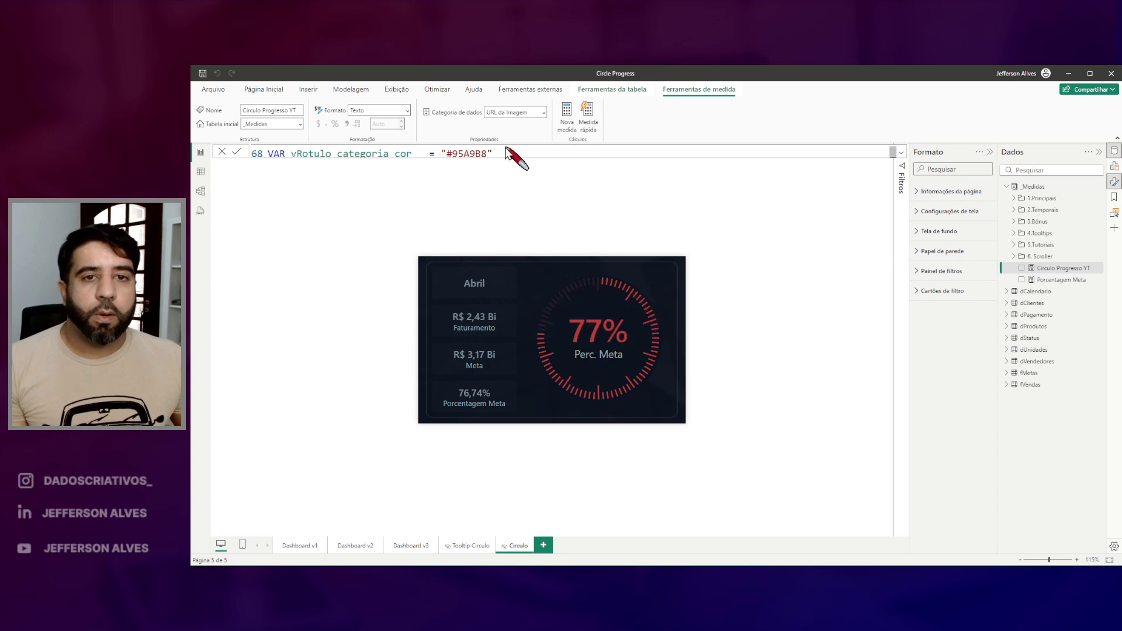
Examine the vRotulo_categoria_peso weight and vRotulo_categoria_tam size variables of the category label, and close the formula unchanged
left_click(500, 150)
key("Down")
double_click(450, 152)
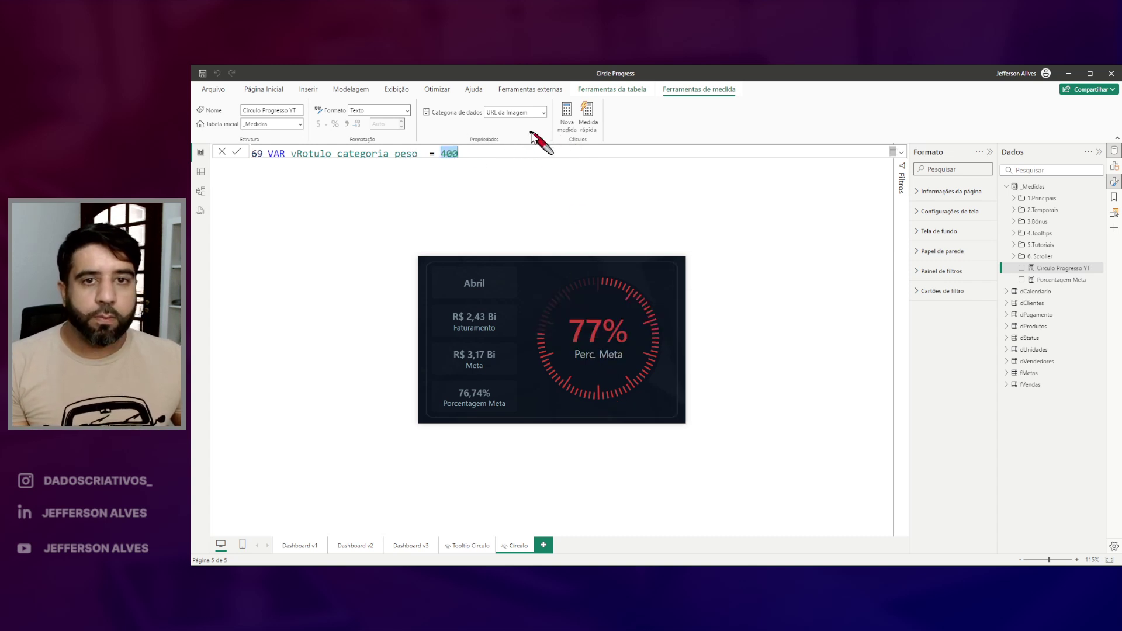
scroll(497, 153, "up", 1)
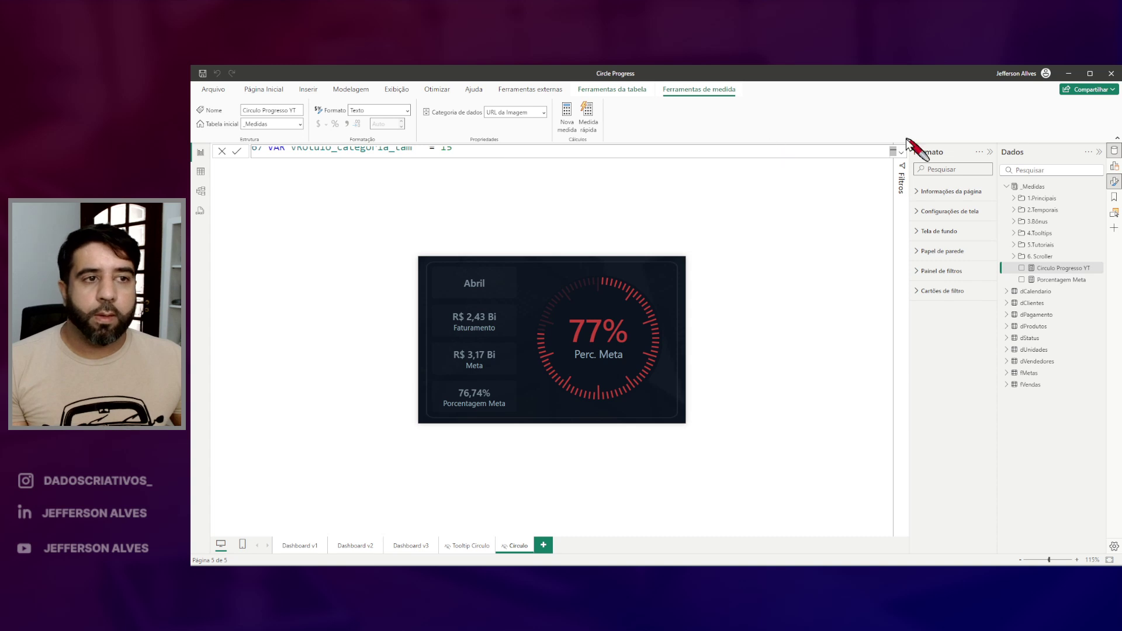
left_click(497, 149)
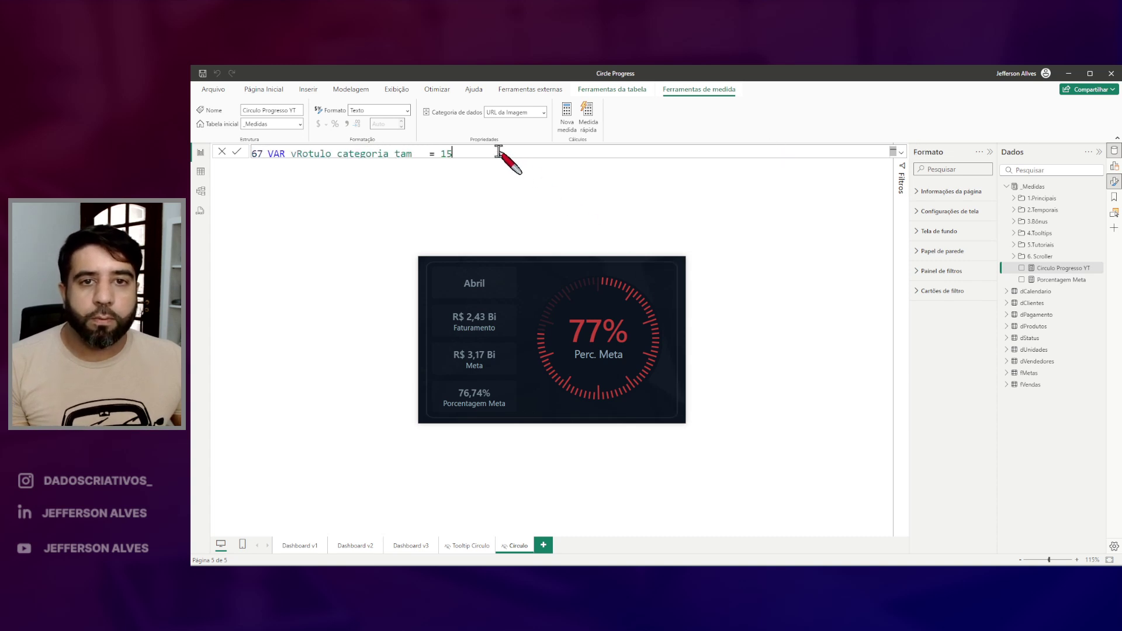
key("Escape")
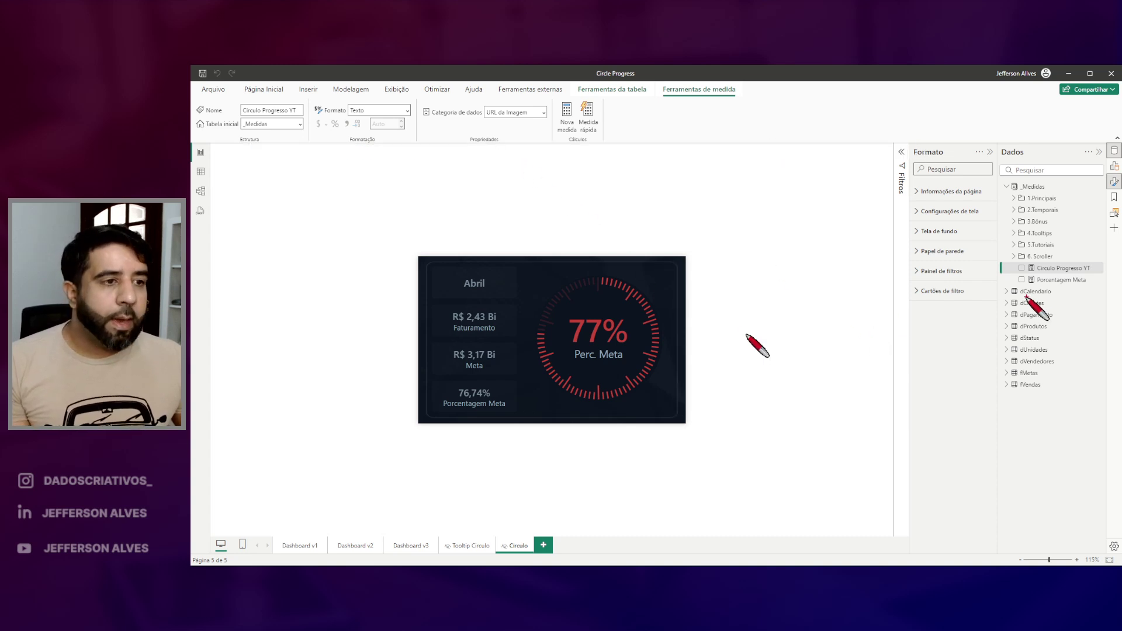
Reopen the Circulo Progresso YT measure and review its full formula from vPorcentagem through the FORMATAÇÕES variables
left_click(1050, 268)
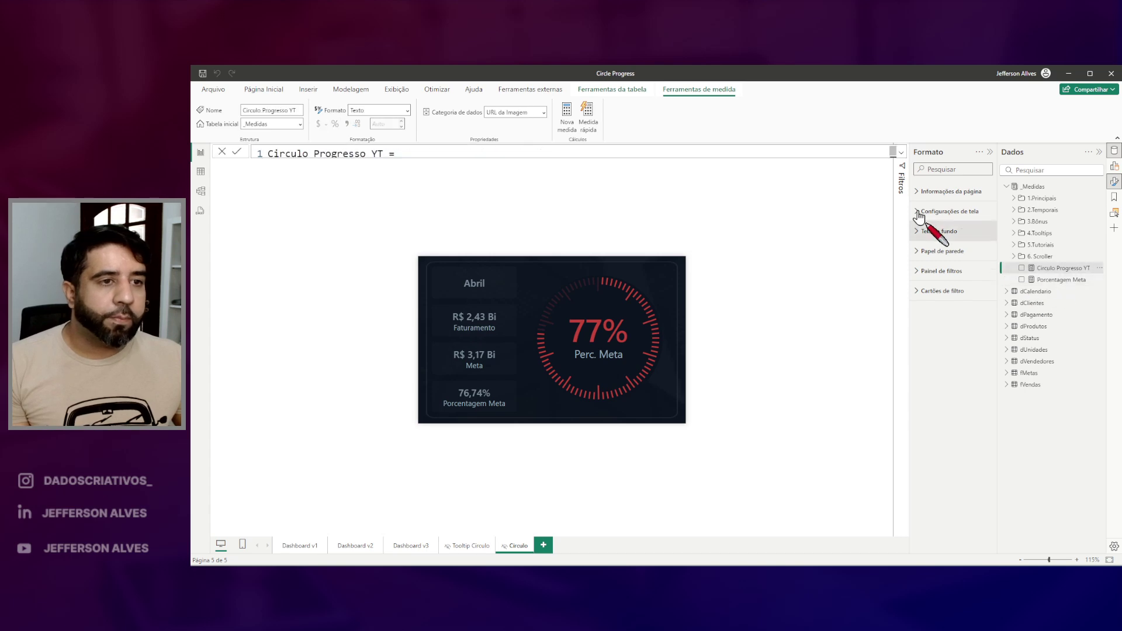
left_click(900, 154)
scroll(549, 310, "down", 5)
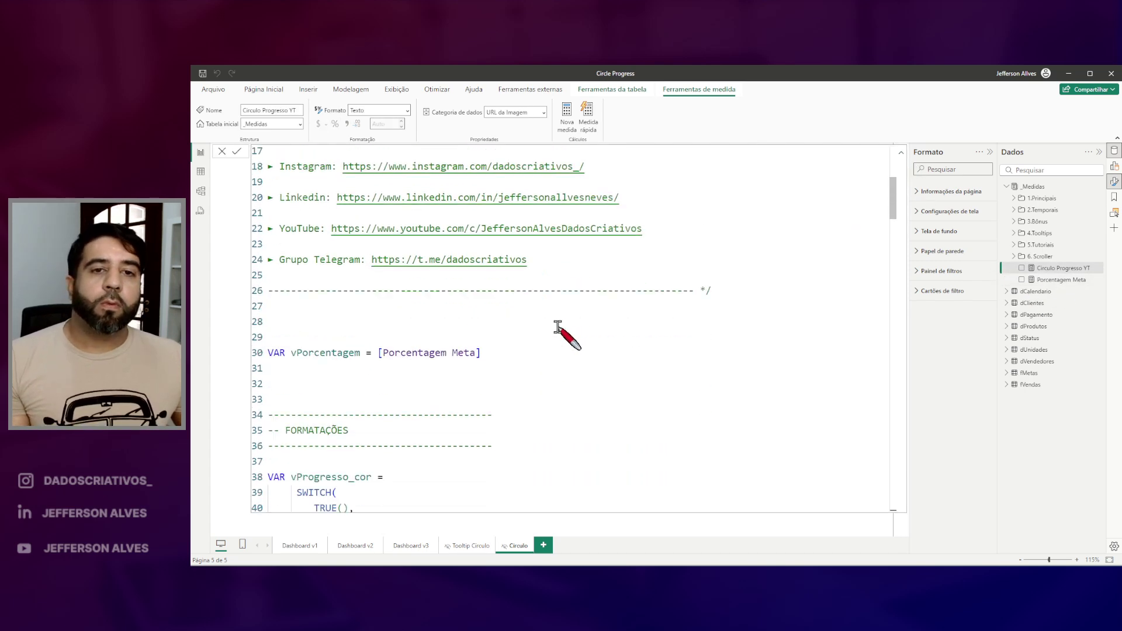
scroll(558, 327, "down", 1)
scroll(558, 327, "down", 5)
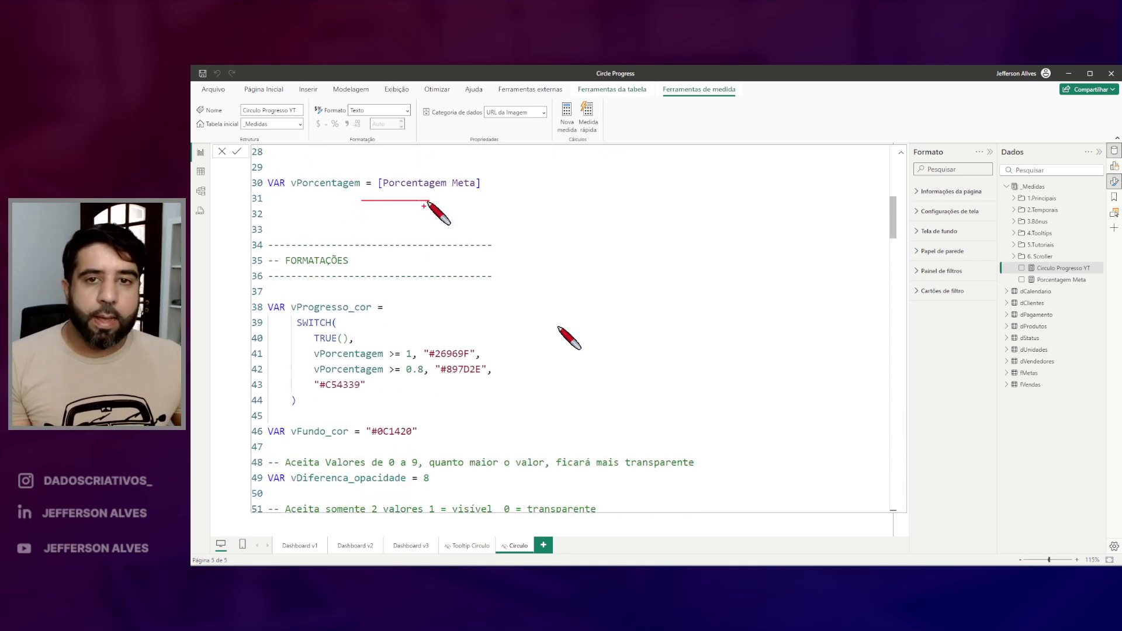
scroll(453, 326, "down", 8)
scroll(450, 310, "down", 1)
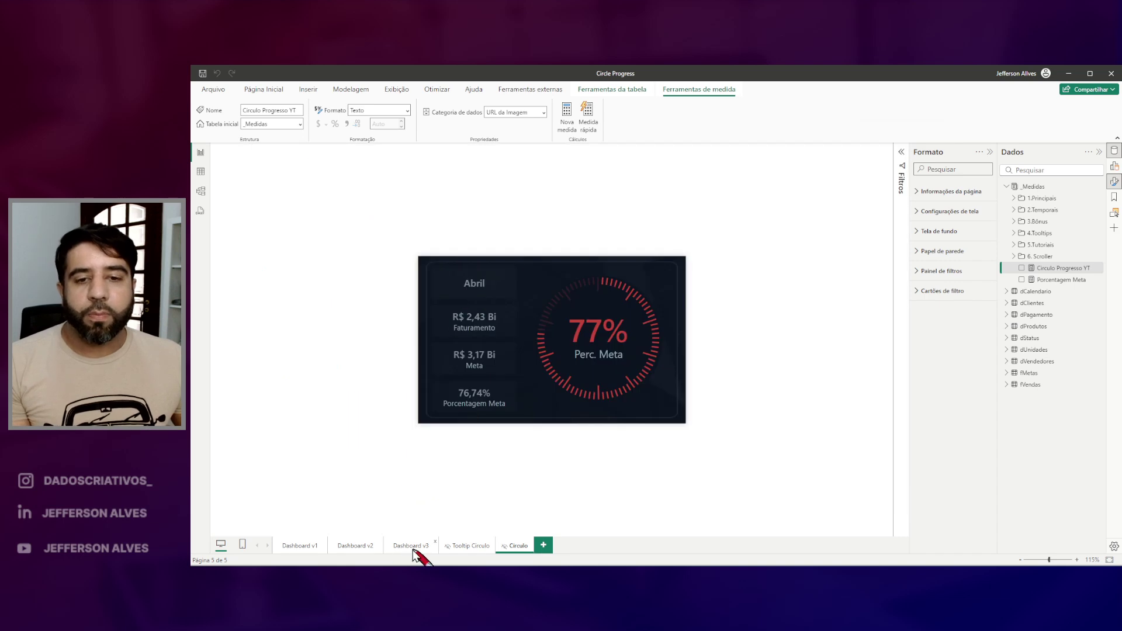
Show the Dashboard v3 page fitted to the window and check the circle tooltip for April in the Faturamento ao longo do tempo chart
left_click(411, 546)
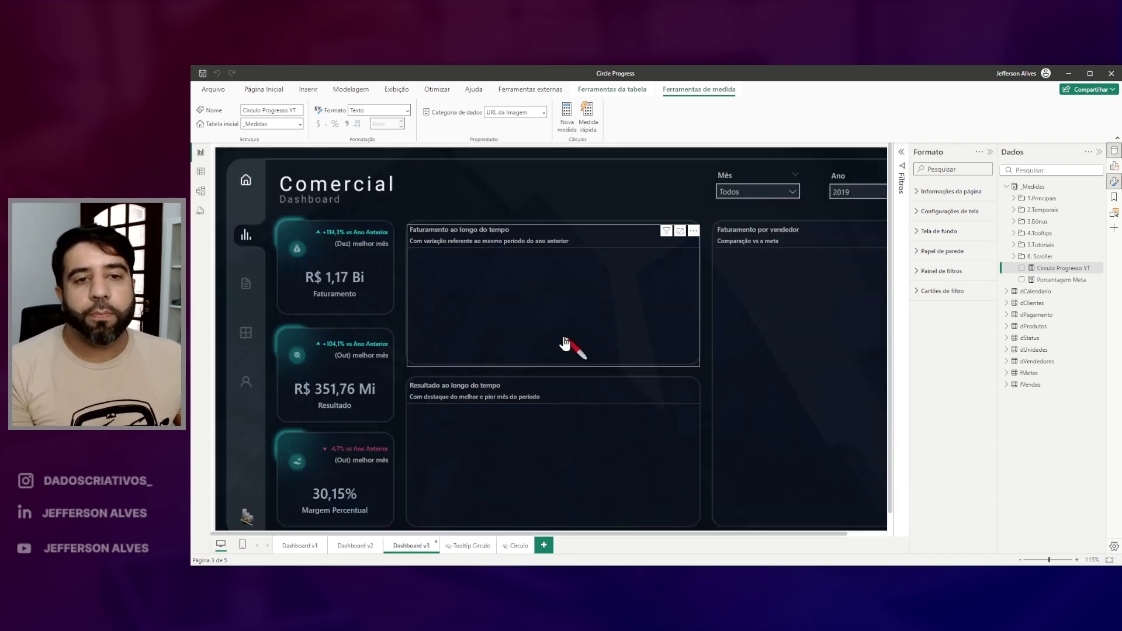
left_click(1109, 561)
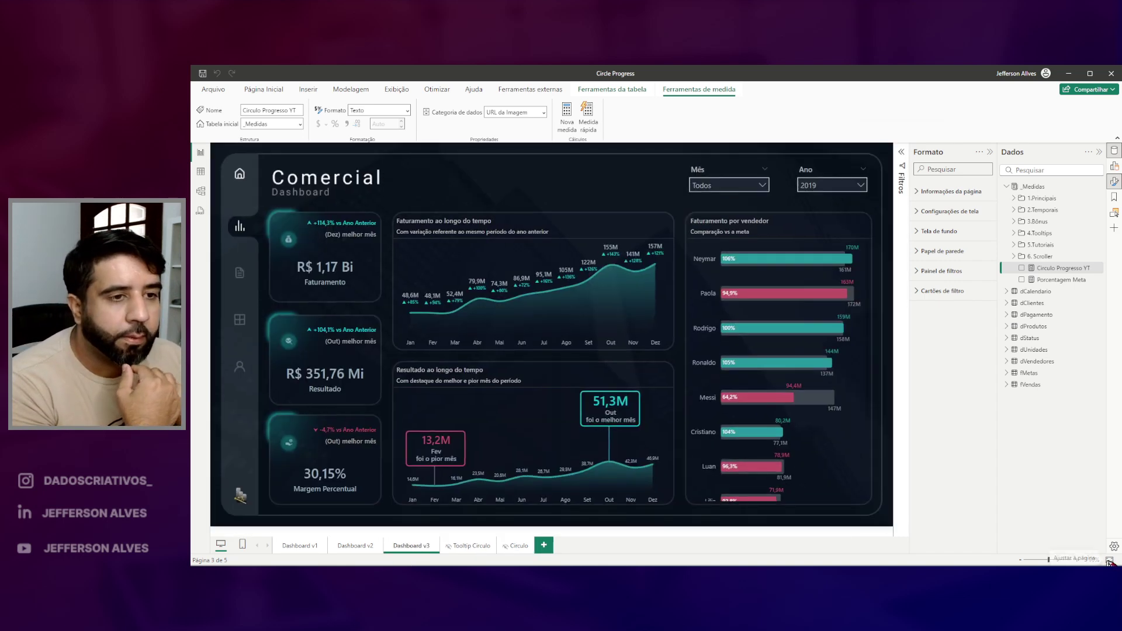
mouse_move(487, 326)
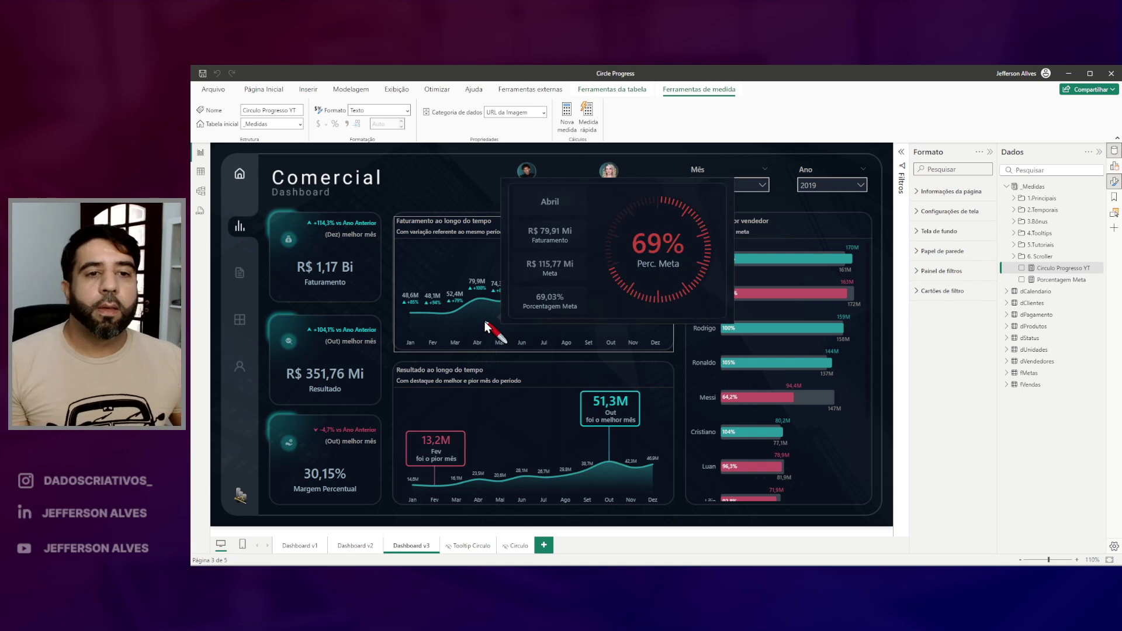